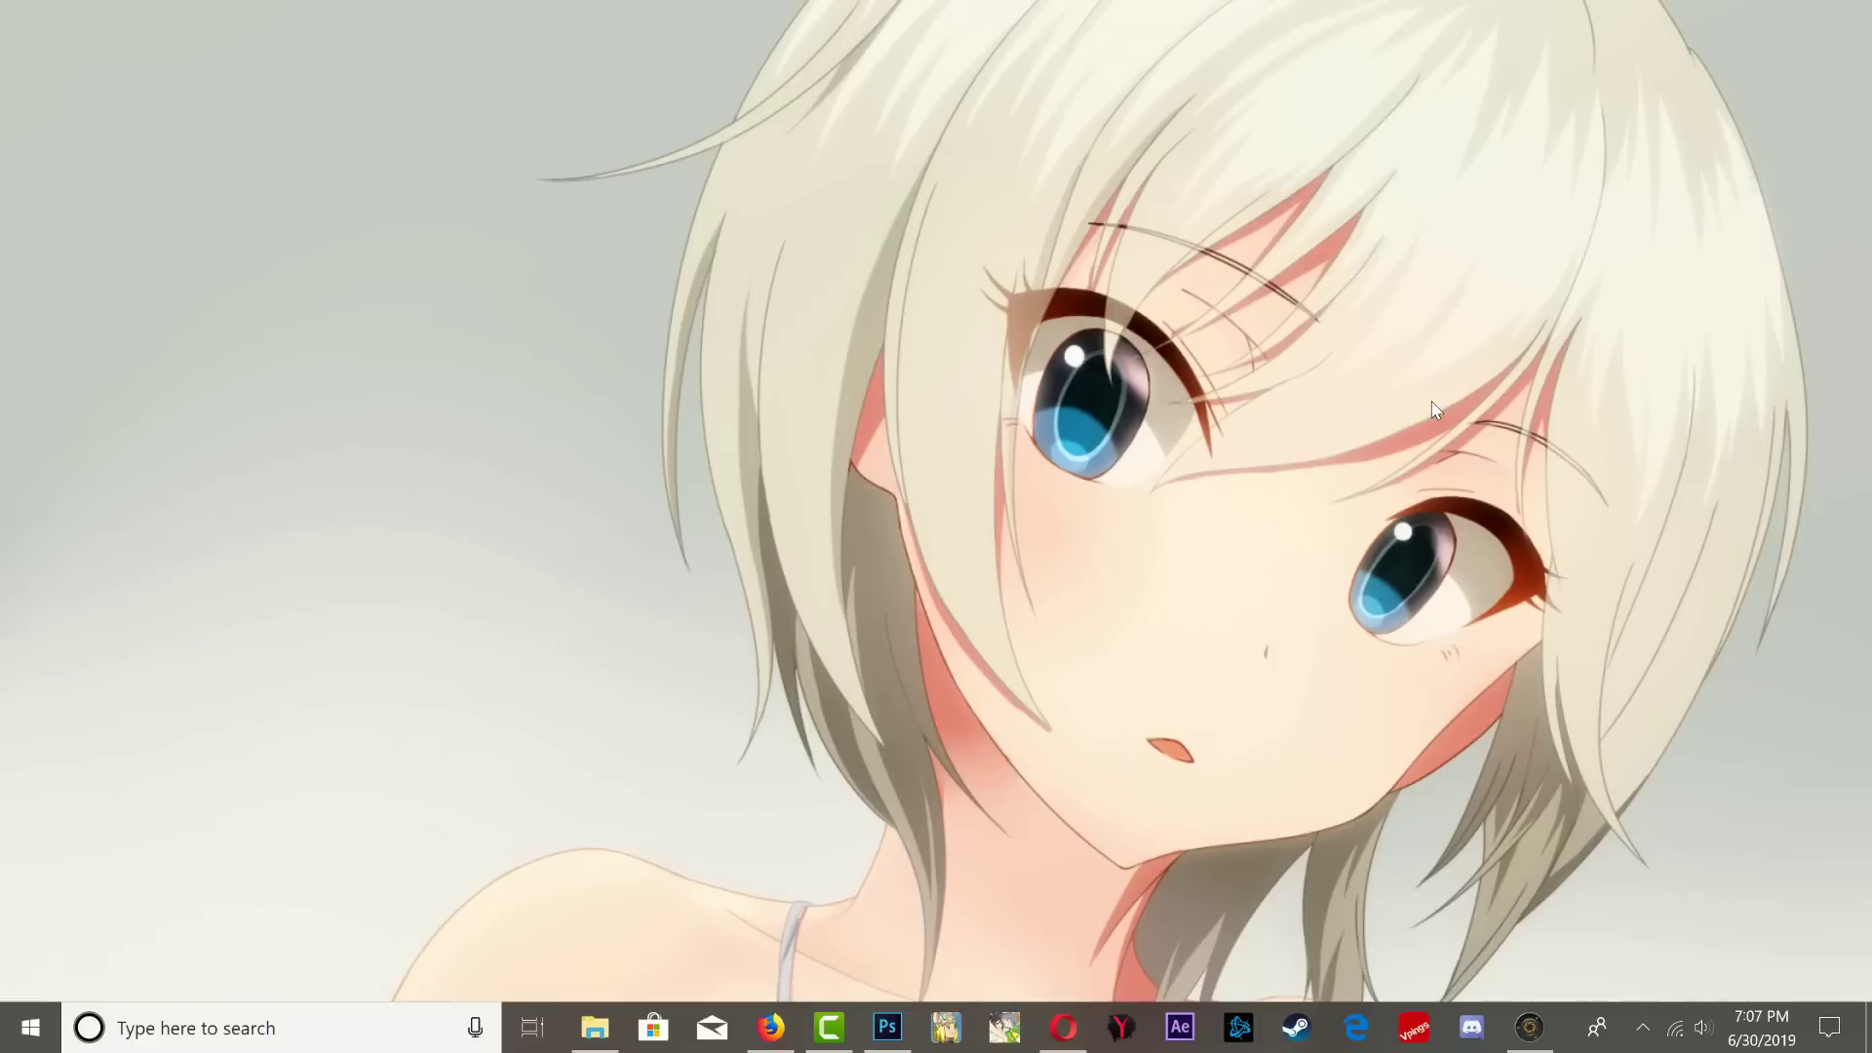
# - Bring up the HEN Toolbox thread; highlight the opening, use-at-your-own-risk and fixed-issues lines
pyautogui.click(770, 1028)
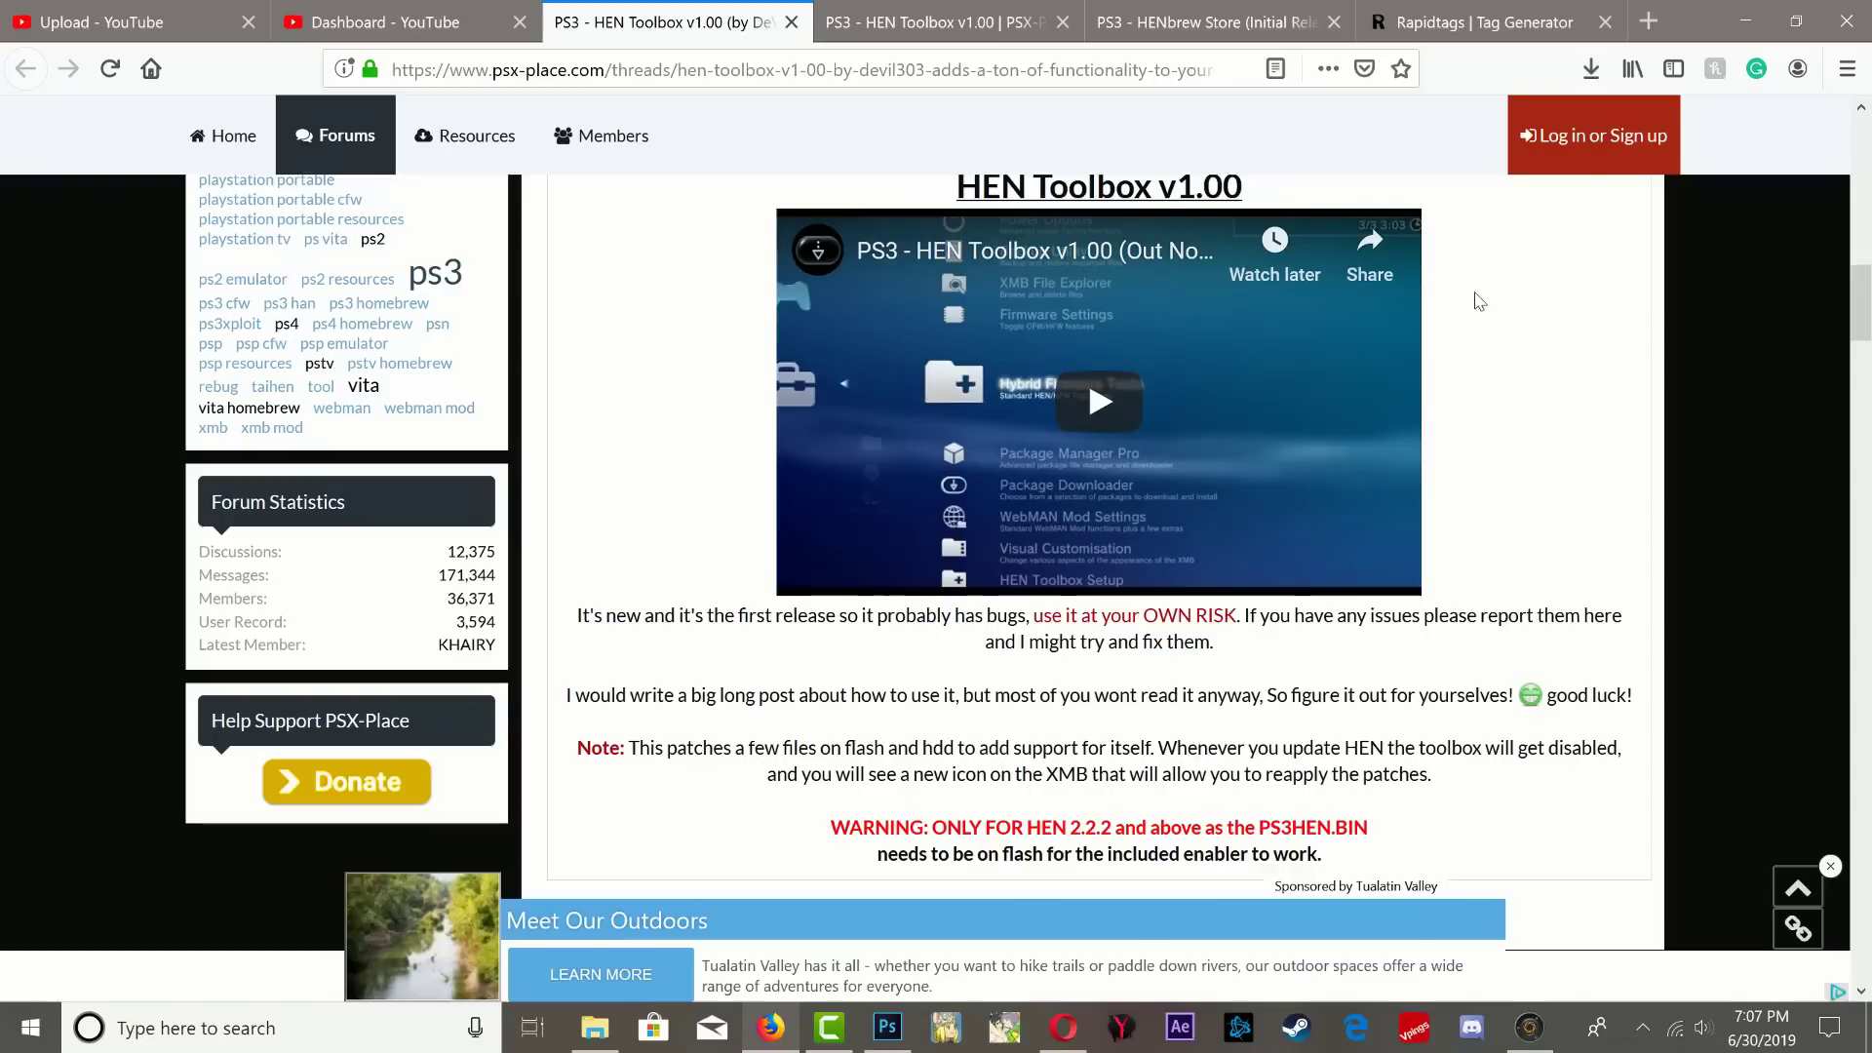
pyautogui.moveTo(576, 616); pyautogui.dragTo(714, 616)
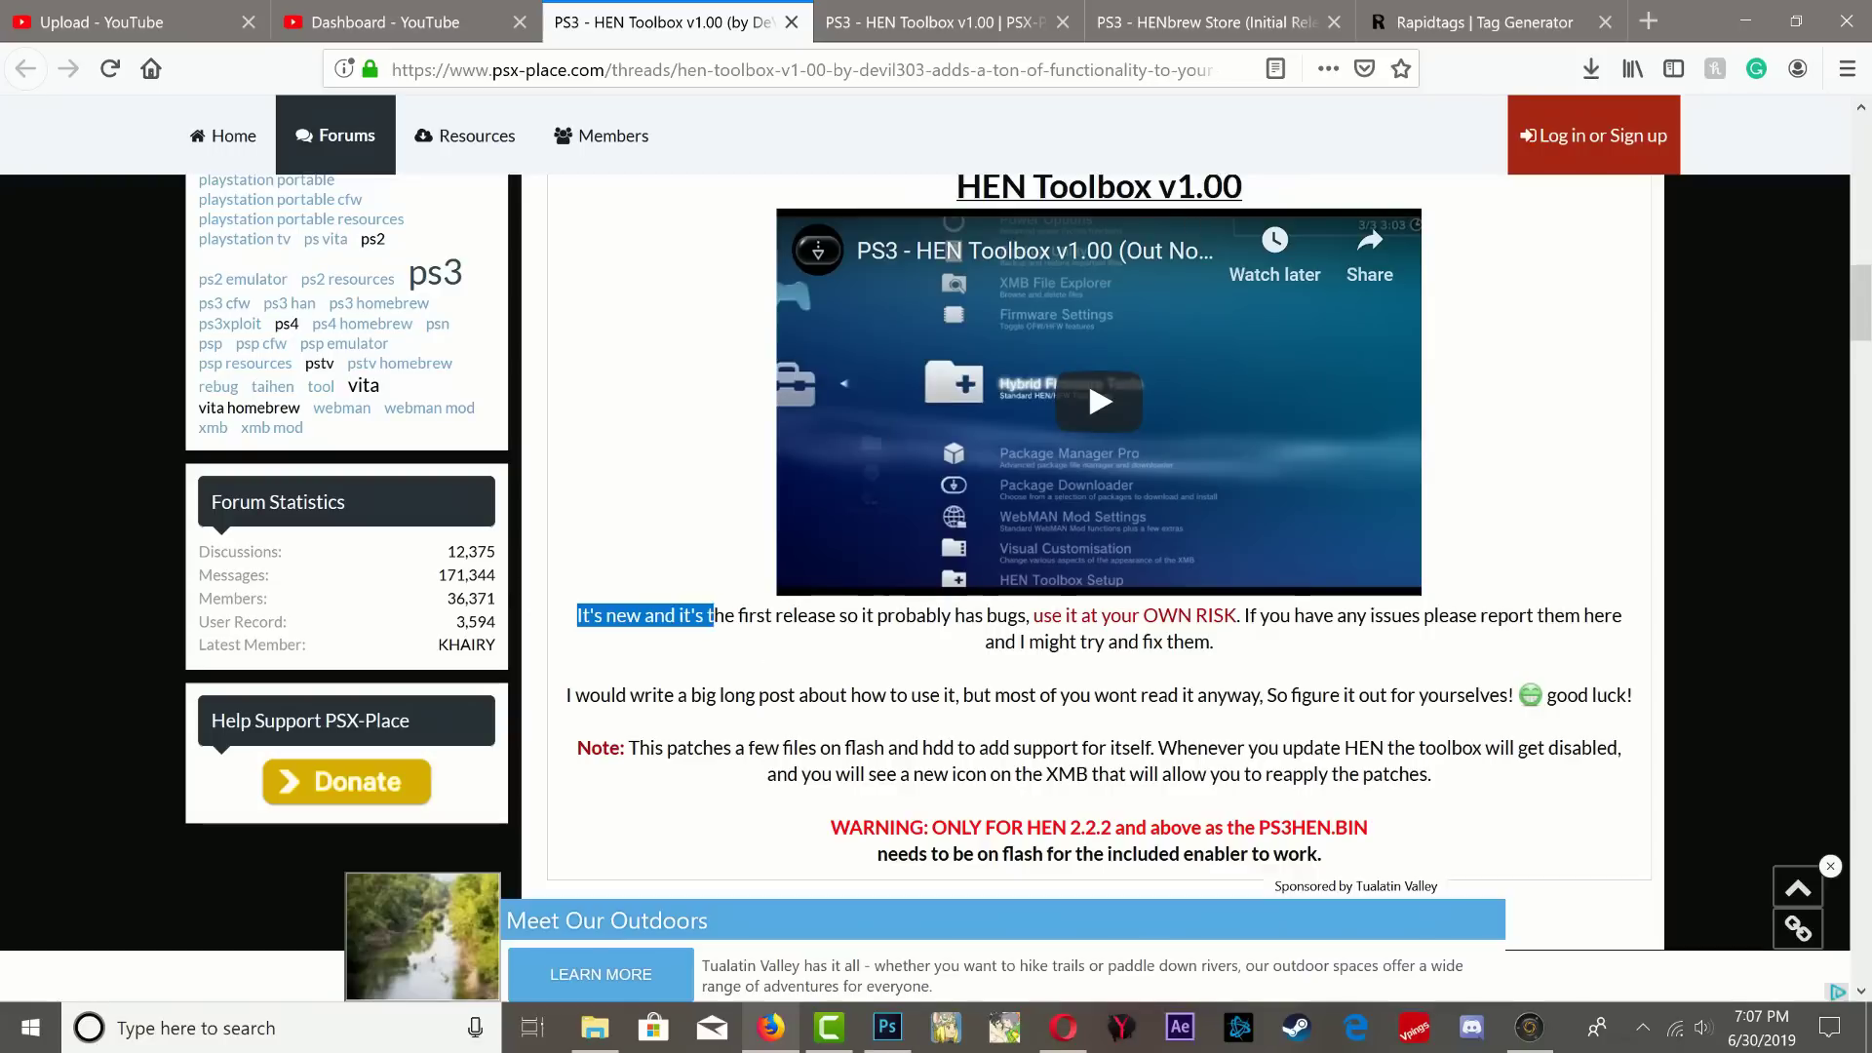
pyautogui.click(761, 667)
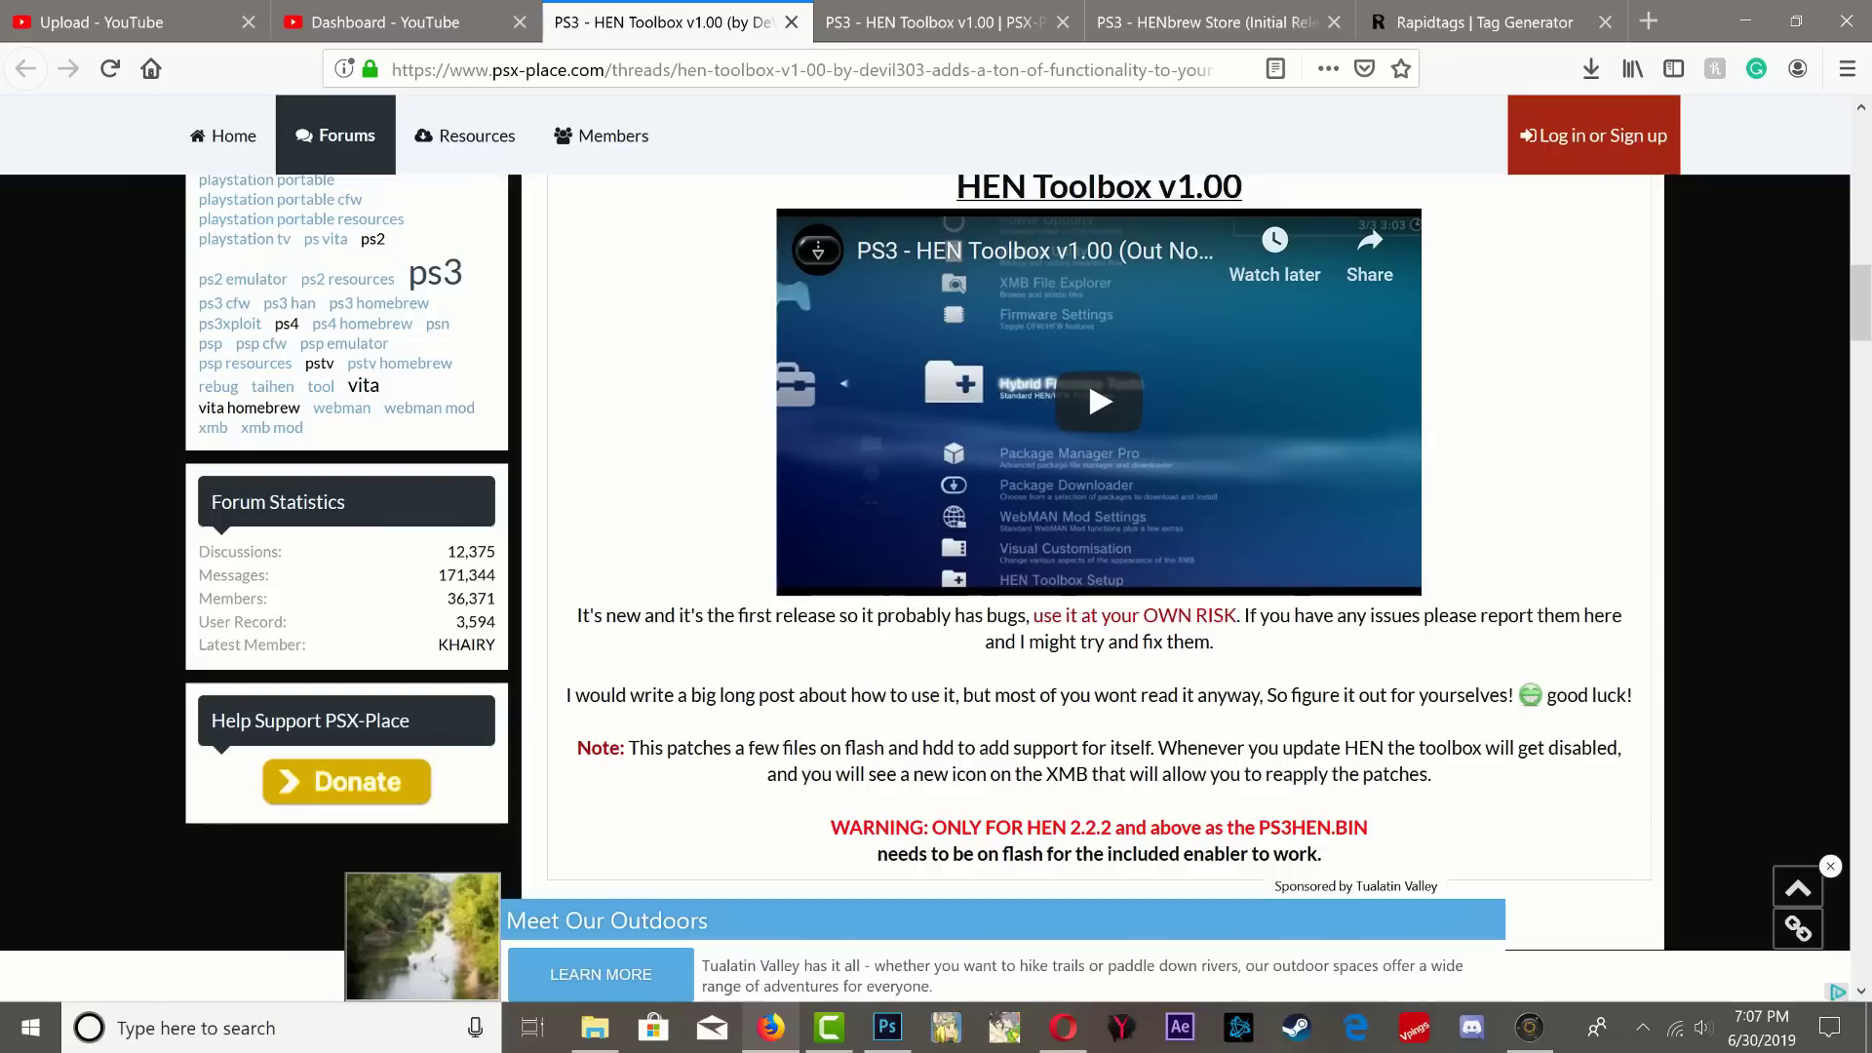
pyautogui.moveTo(1081, 615)
pyautogui.mouseDown()
pyautogui.moveTo(1257, 641)
pyautogui.moveTo(1237, 615)
pyautogui.mouseUp()
pyautogui.click(1264, 665)
pyautogui.moveTo(1045, 642); pyautogui.dragTo(1272, 651)
pyautogui.click(1284, 651)
# - Highlight the 'good luck!' remark, the how-to-use sentence and the 'figure it out yourselves' phrase
pyautogui.moveTo(1552, 695); pyautogui.dragTo(1648, 716)
pyautogui.click(1647, 722)
pyautogui.moveTo(787, 694); pyautogui.dragTo(964, 721)
pyautogui.click(1028, 719)
pyautogui.moveTo(1069, 694)
pyautogui.mouseDown()
pyautogui.moveTo(1251, 696)
pyautogui.moveTo(1129, 695)
pyautogui.mouseUp()
pyautogui.click(1176, 723)
pyautogui.moveTo(1277, 695); pyautogui.dragTo(1480, 695)
pyautogui.click(1489, 726)
pyautogui.moveTo(1358, 694)
pyautogui.mouseDown()
pyautogui.moveTo(1457, 700)
pyautogui.moveTo(1479, 729)
pyautogui.mouseUp()
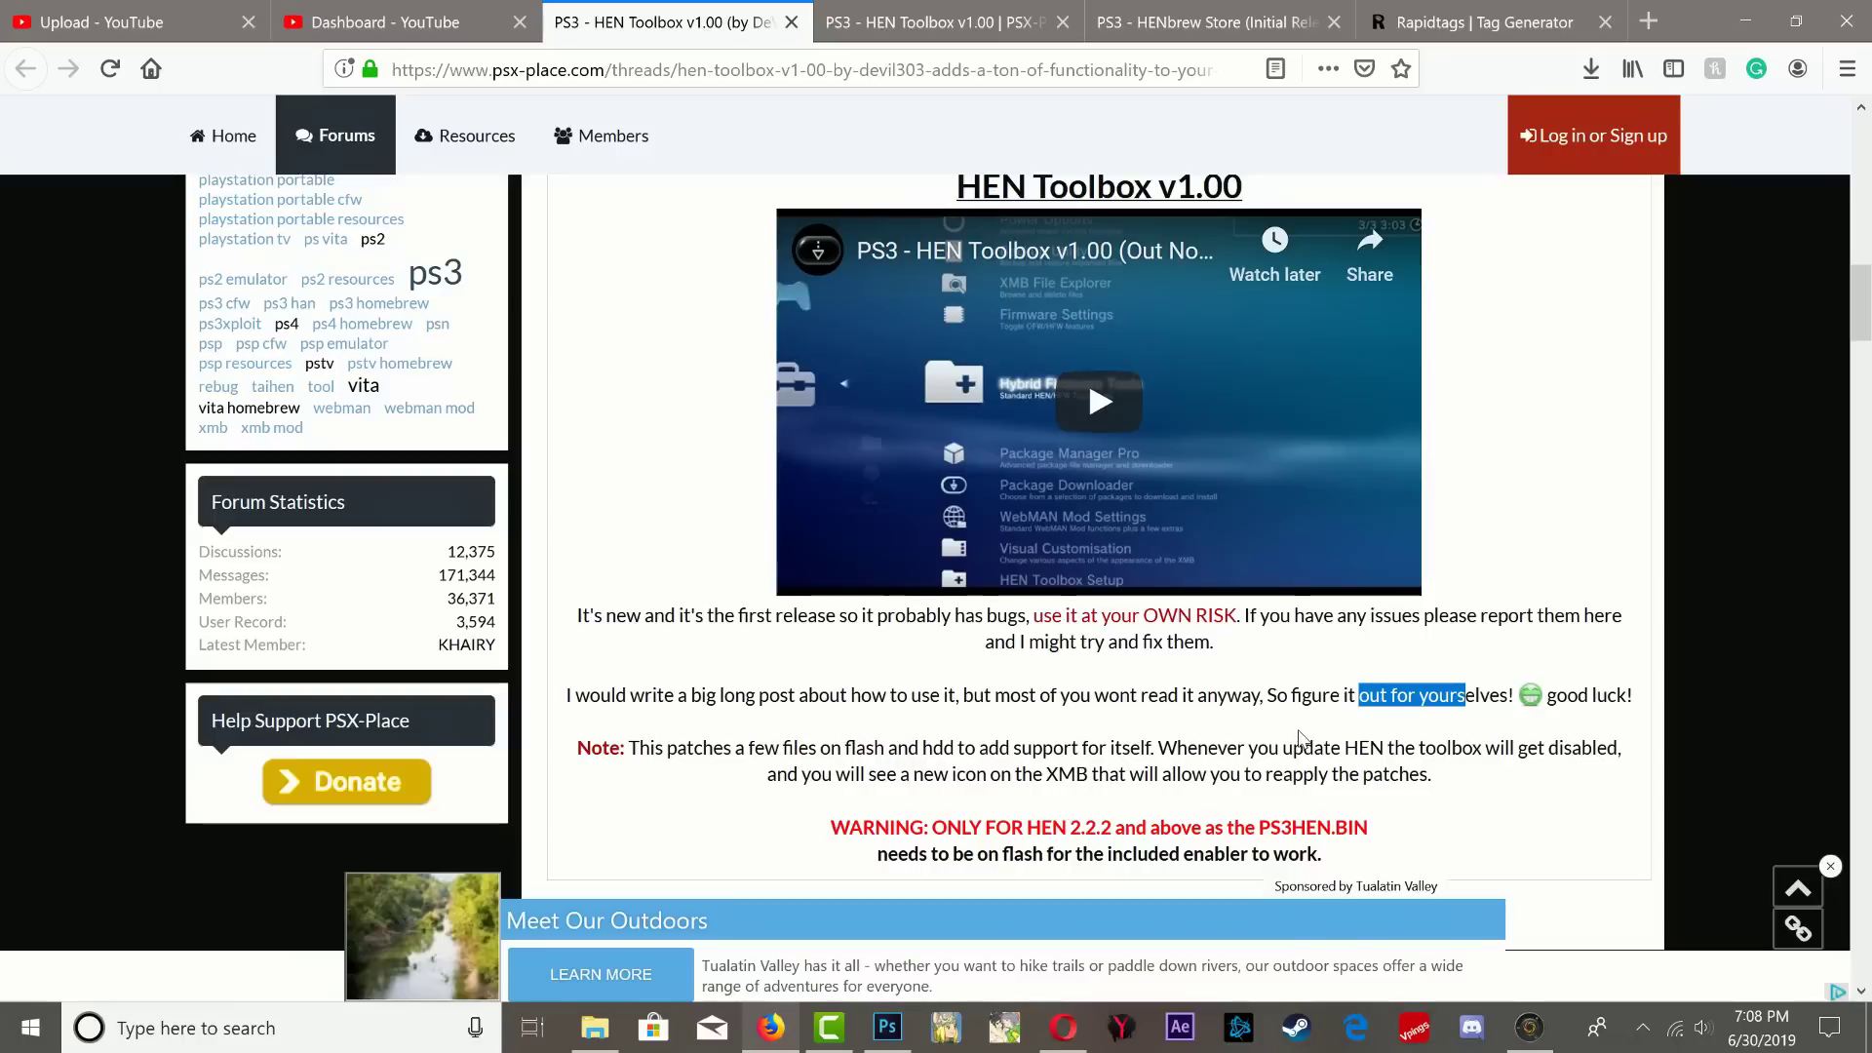
# - Note the HEN 2.2.2 requirement and patch-reapply note, then select HEN_Toolbox_v1.00.pkg on the USB drive
pyautogui.click(647, 786)
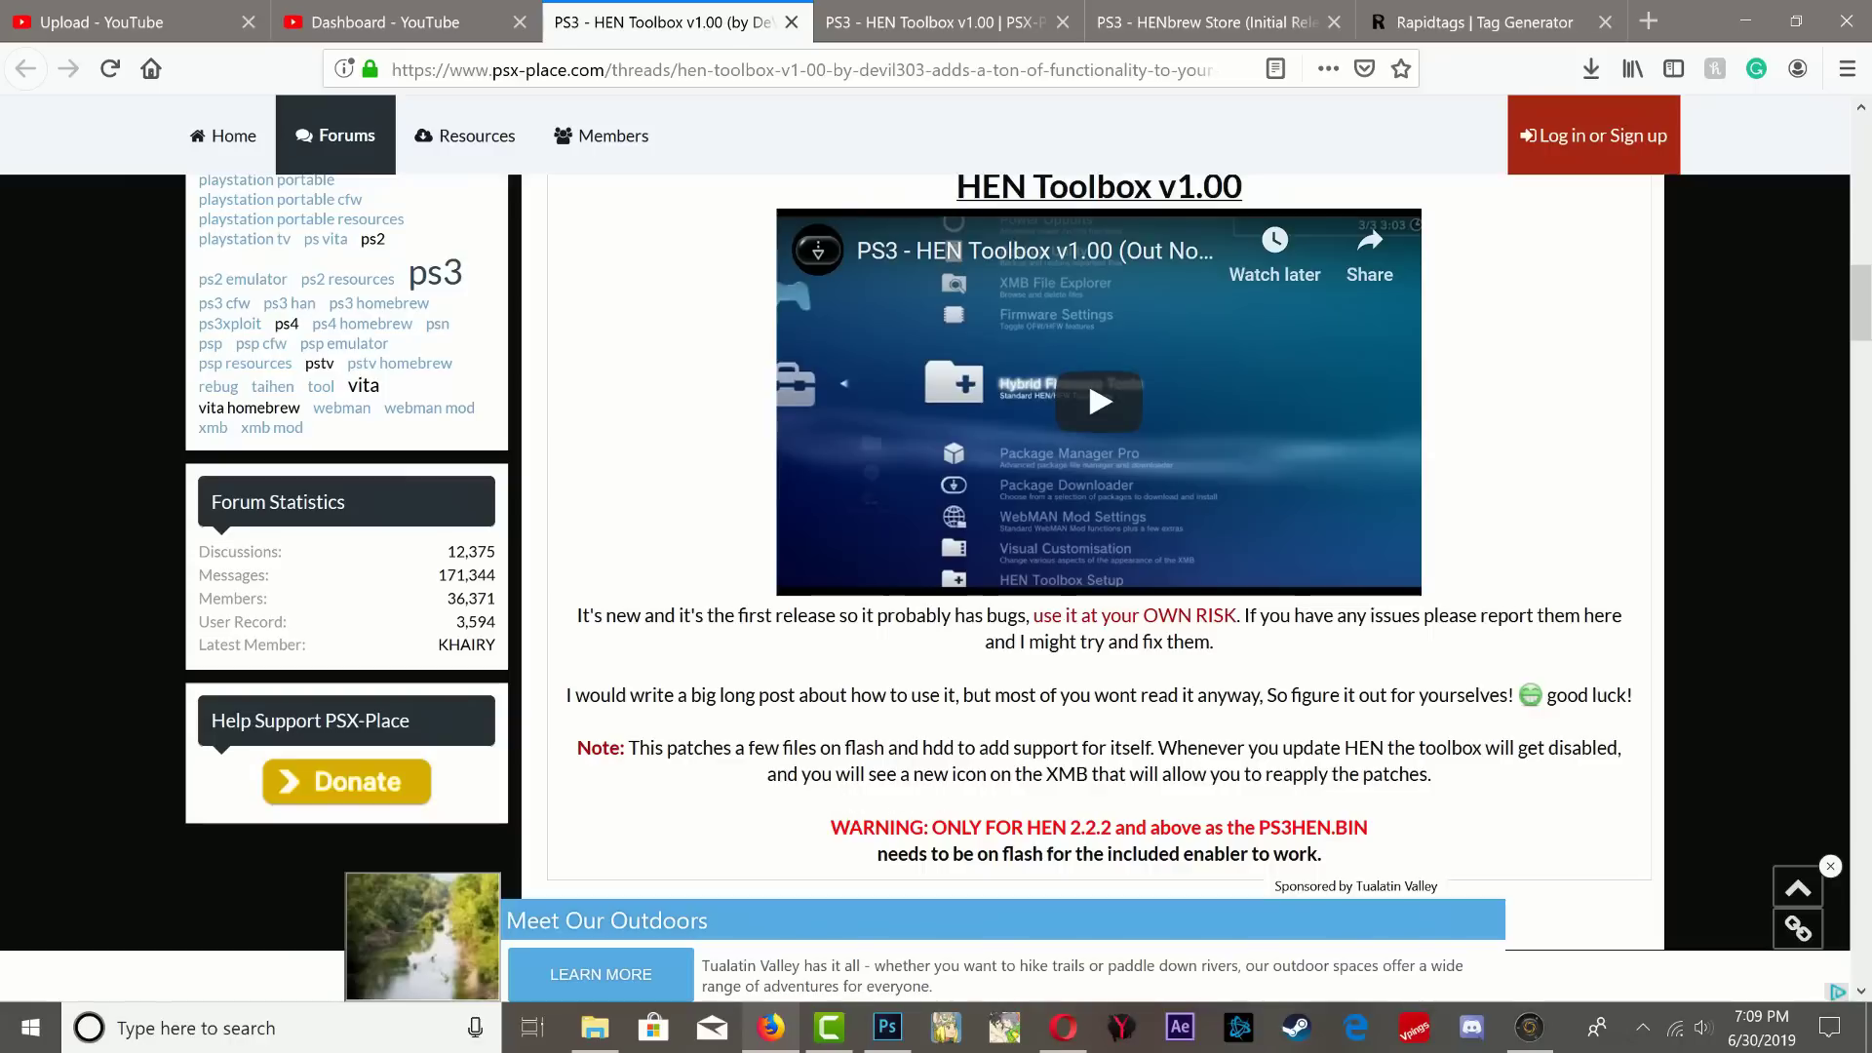
pyautogui.moveTo(1070, 827); pyautogui.dragTo(1115, 827)
pyautogui.moveTo(1265, 774); pyautogui.dragTo(1340, 774)
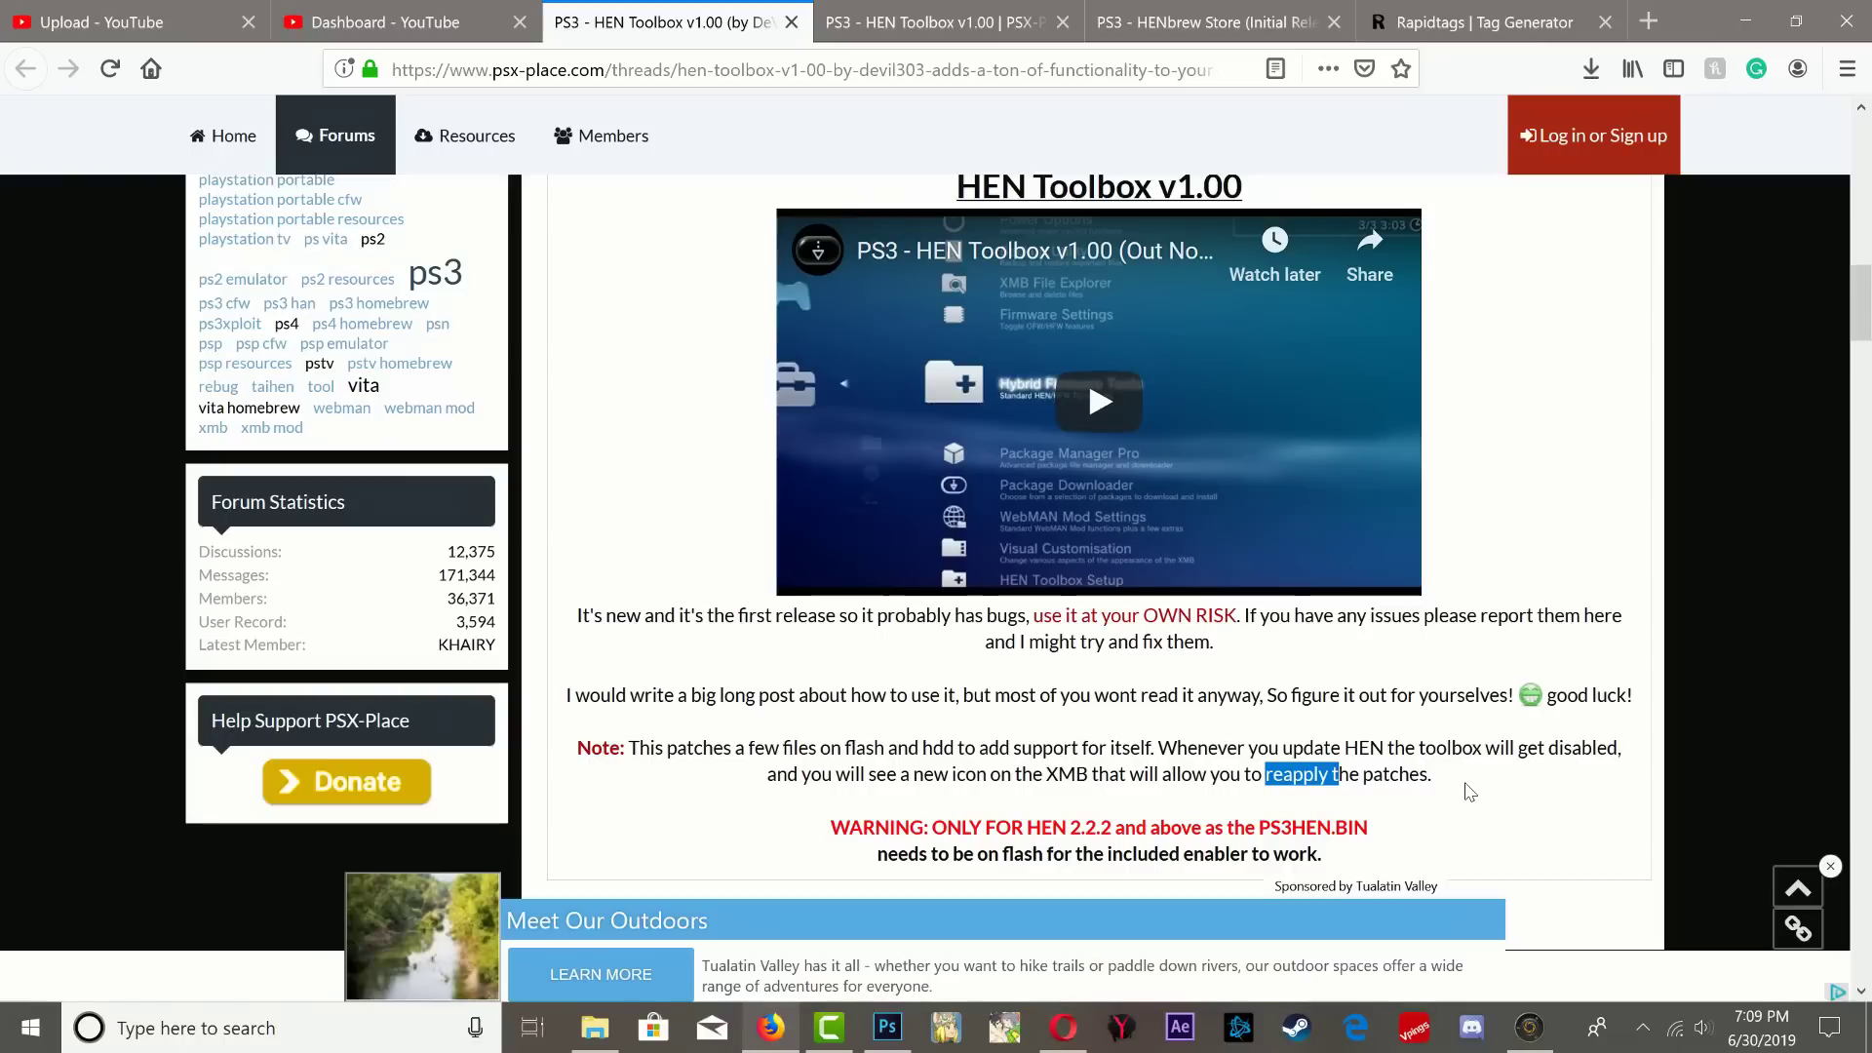
pyautogui.click(1467, 791)
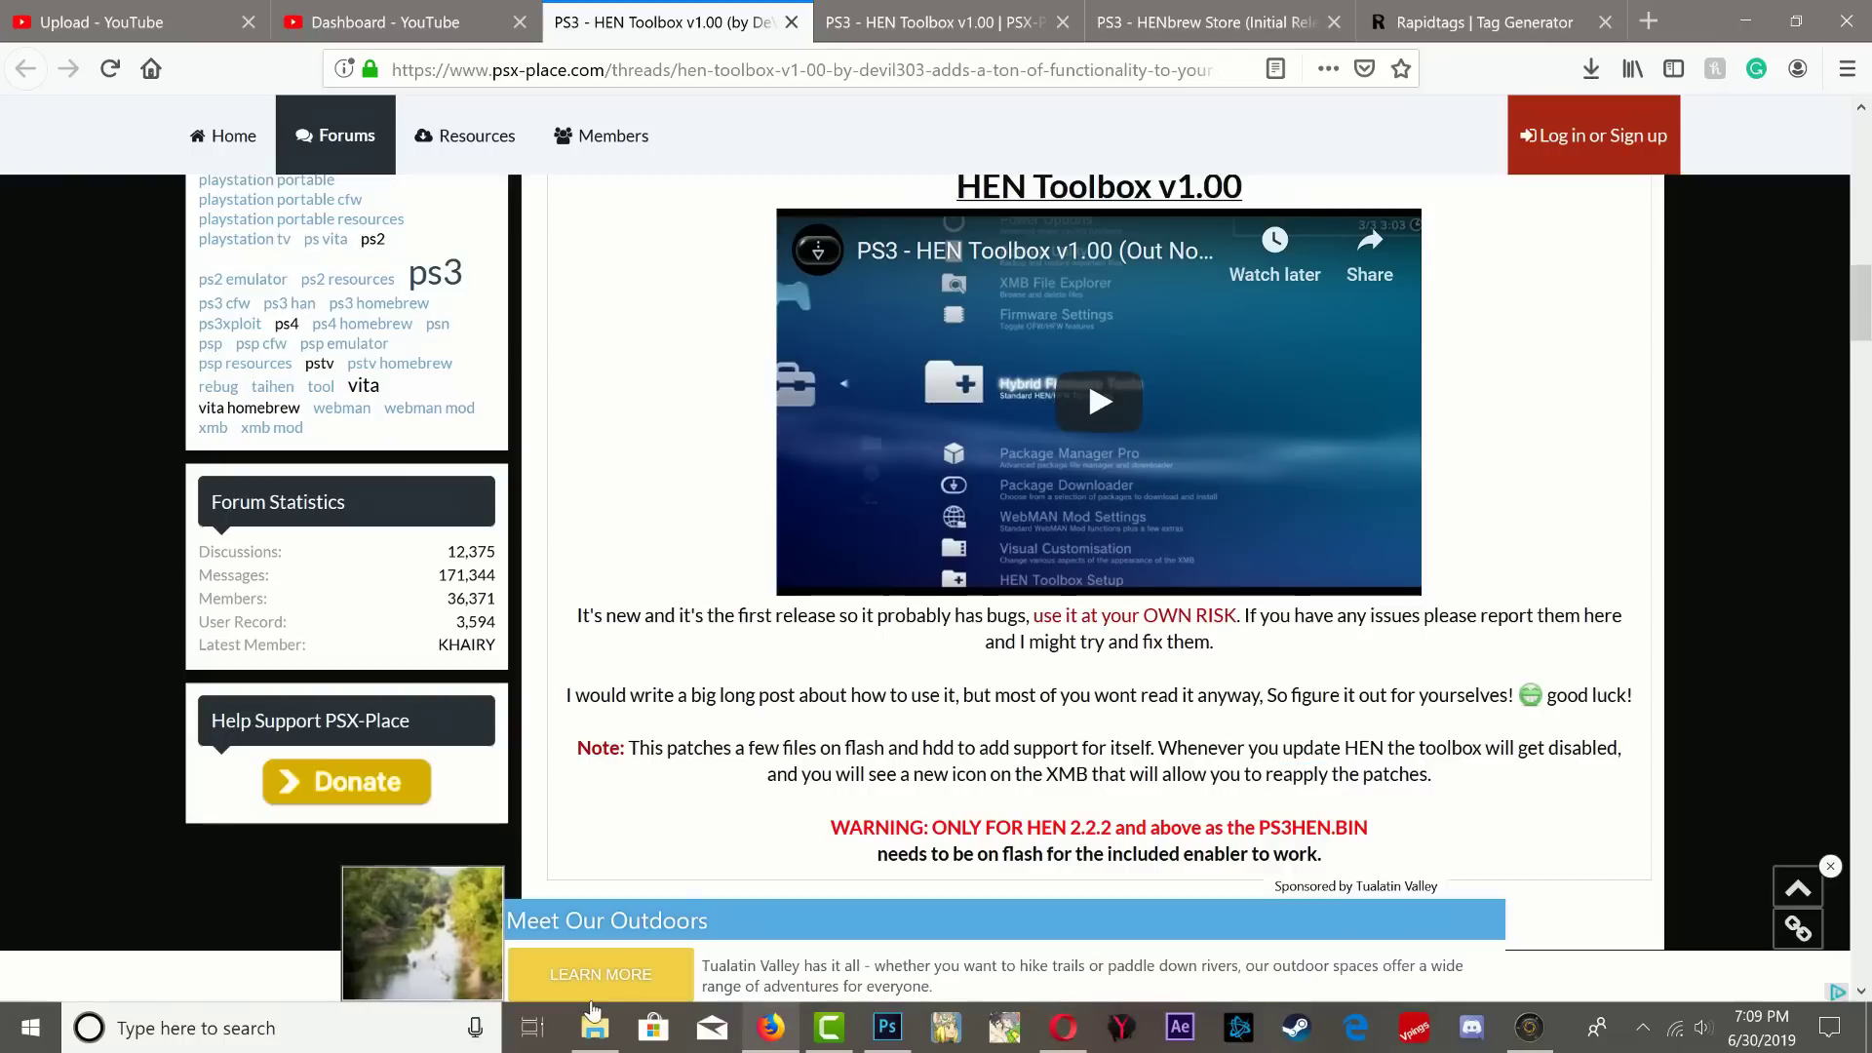
pyautogui.click(601, 1036)
pyautogui.moveTo(493, 477)
pyautogui.mouseDown()
pyautogui.moveTo(710, 434)
pyautogui.moveTo(499, 255)
pyautogui.mouseUp()
pyautogui.rightClick(585, 441)
pyautogui.click(710, 887)
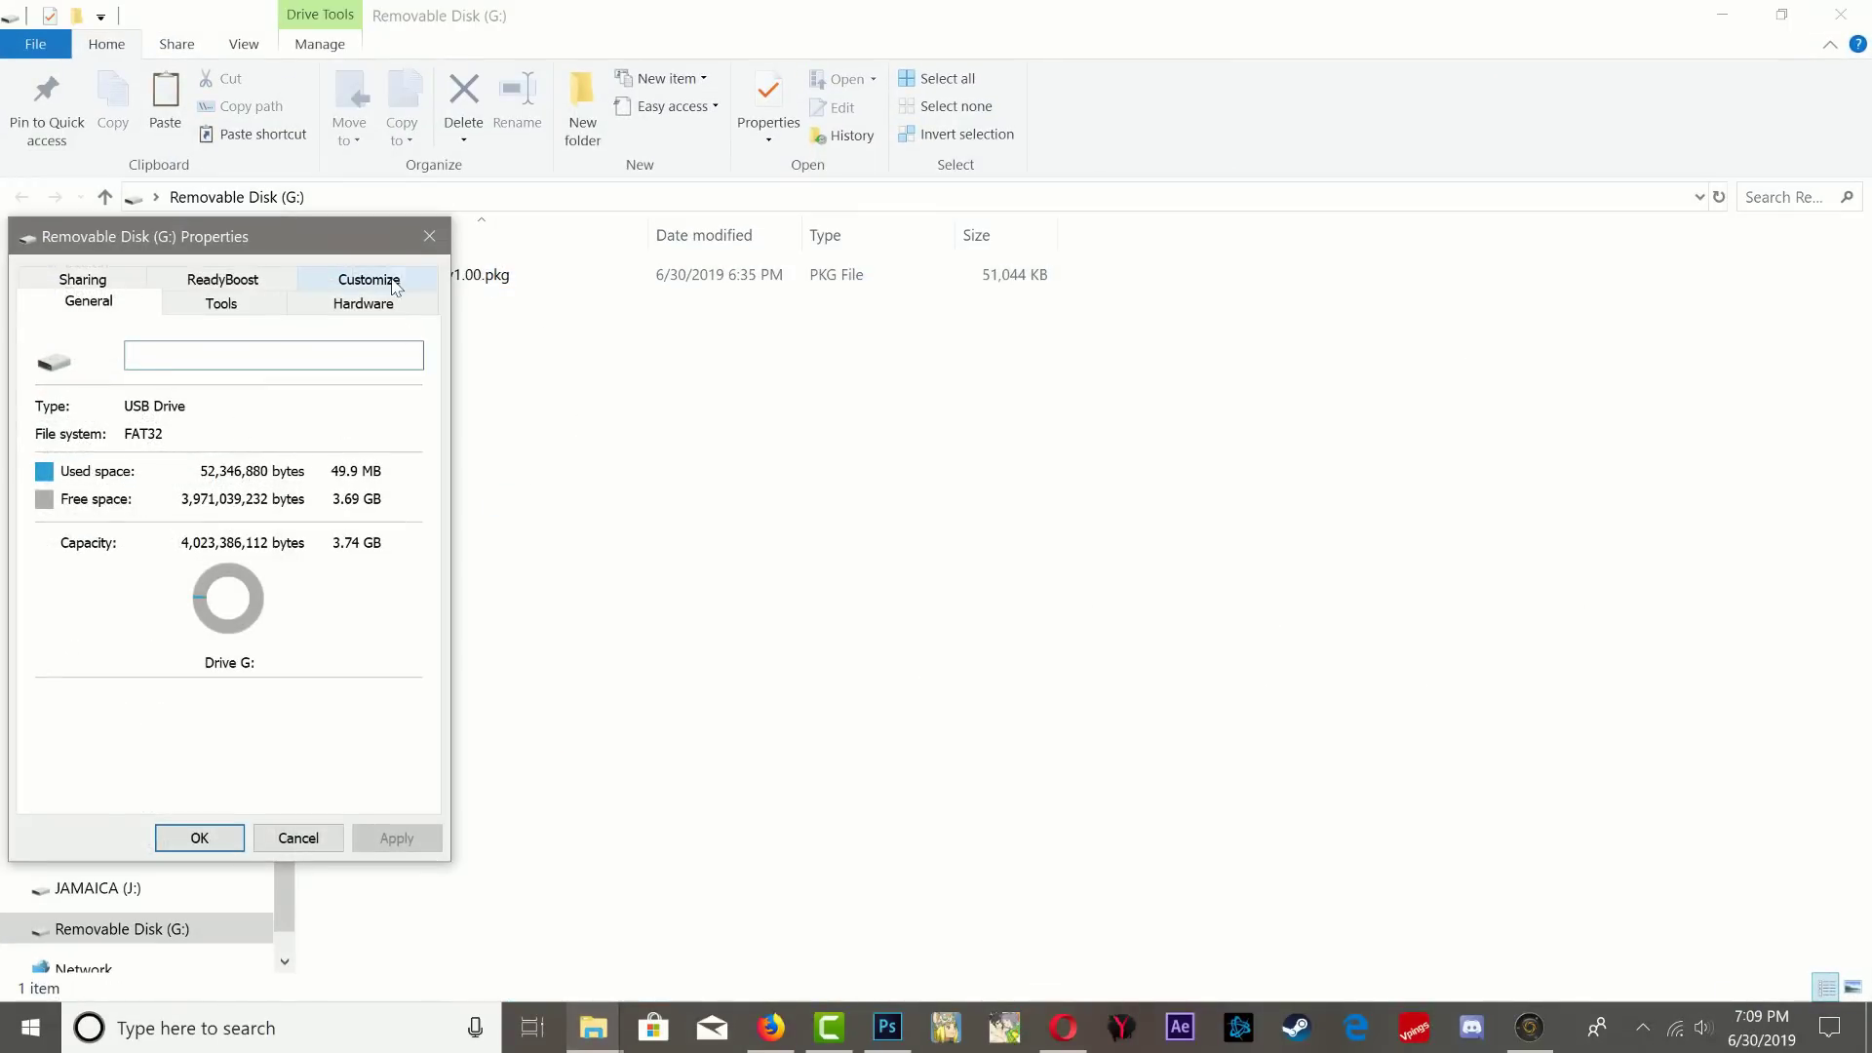
pyautogui.click(425, 238)
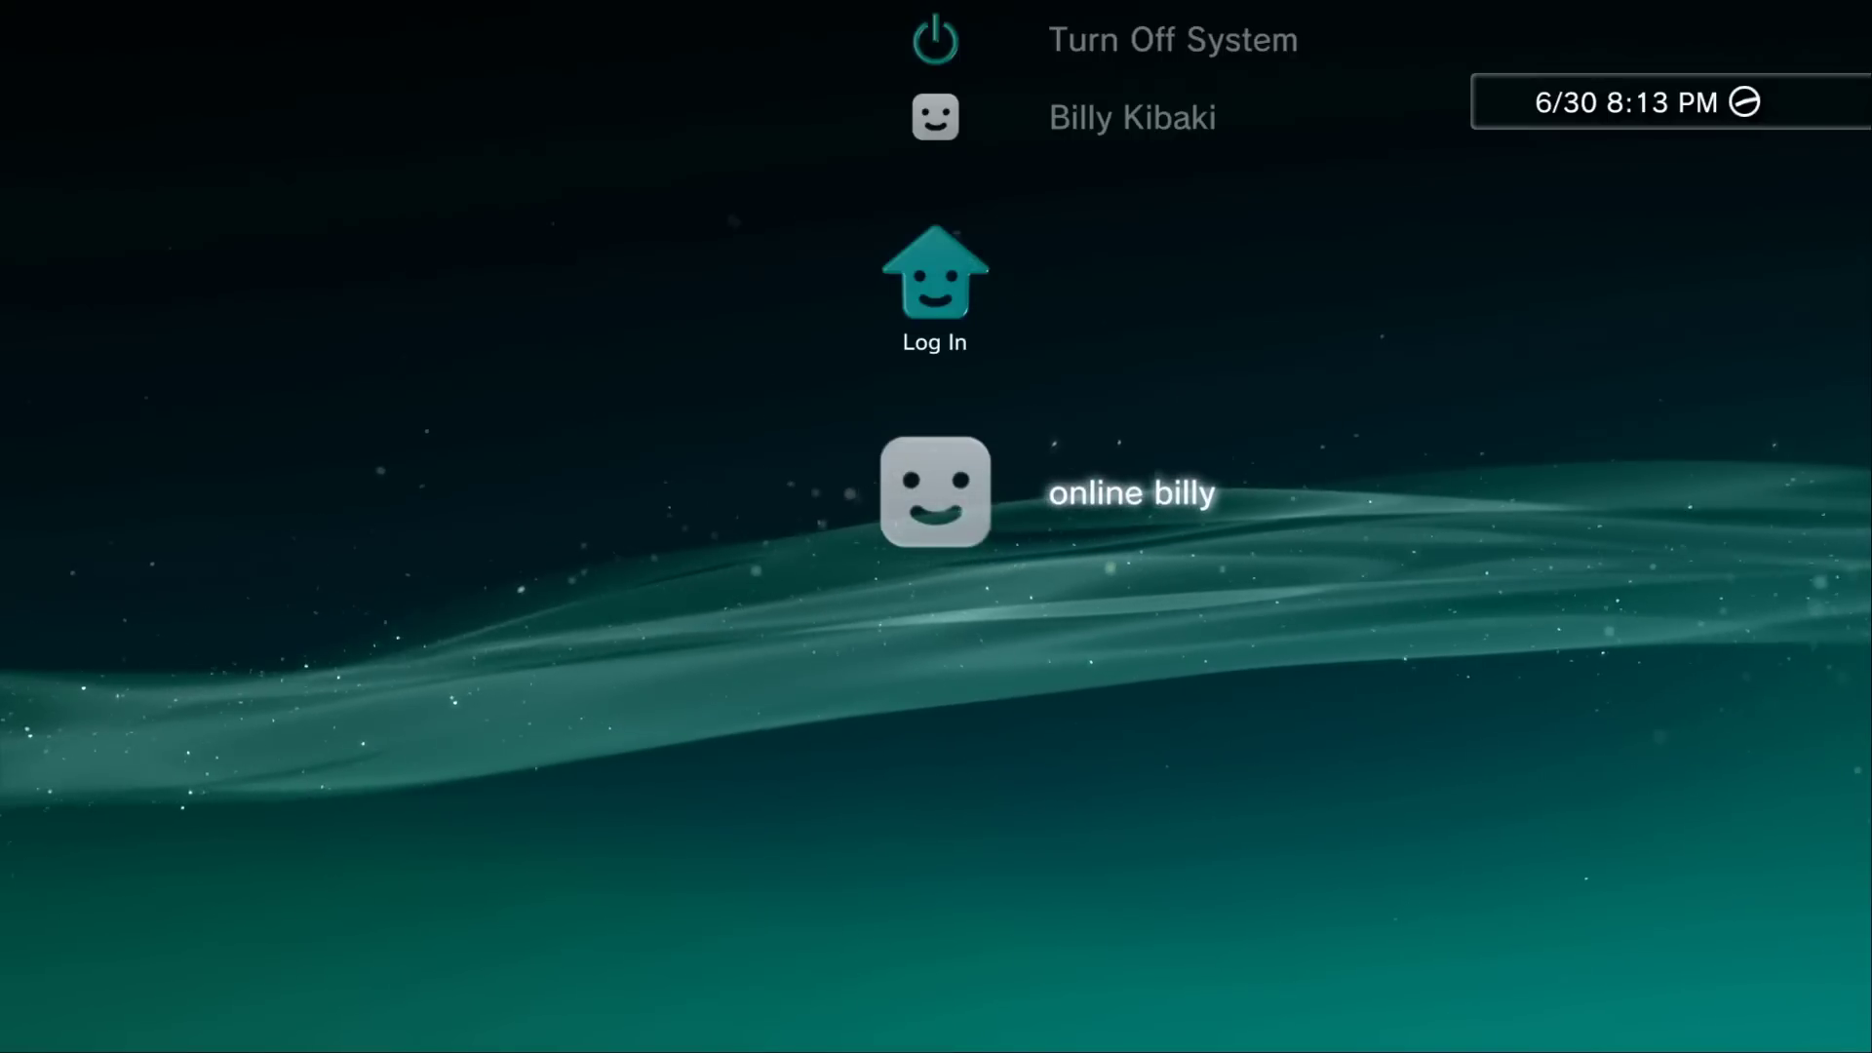
# - Log in with the user profile and browse the Game column entries
pyautogui.press('Return')
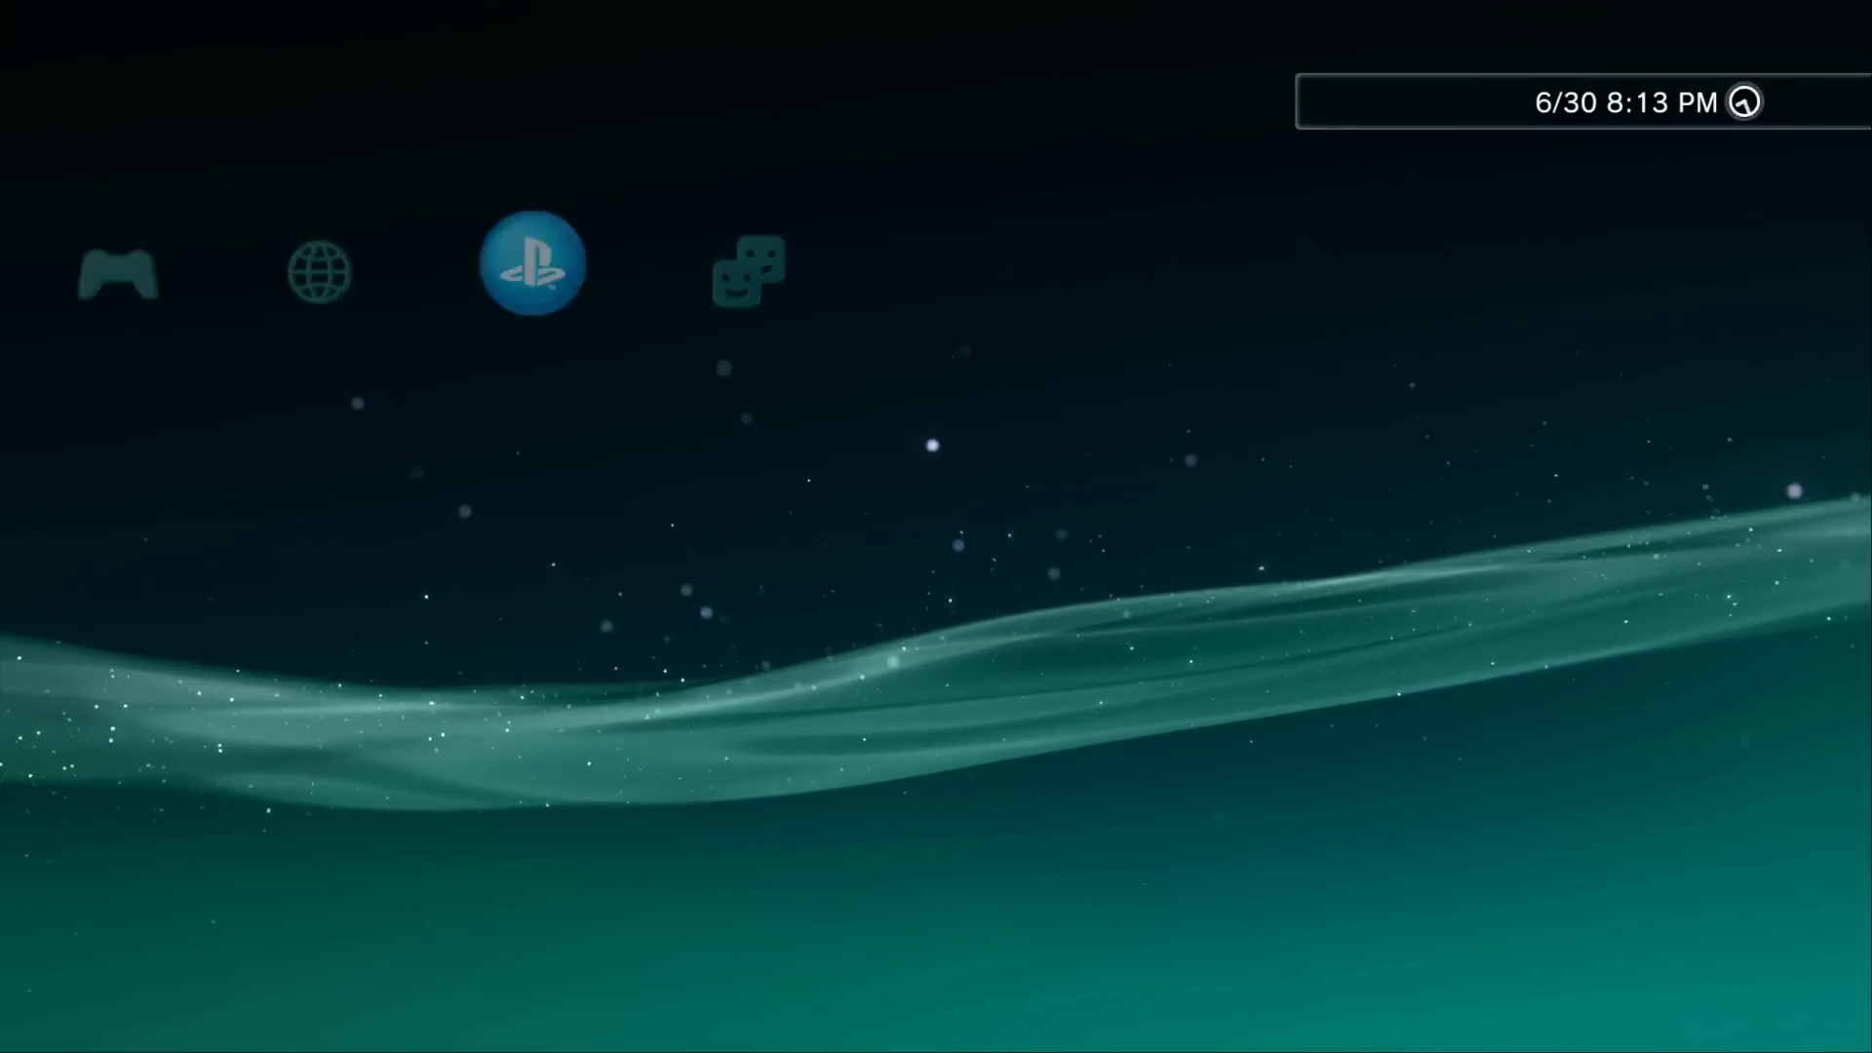
pyautogui.press('Left')
pyautogui.press('Left')
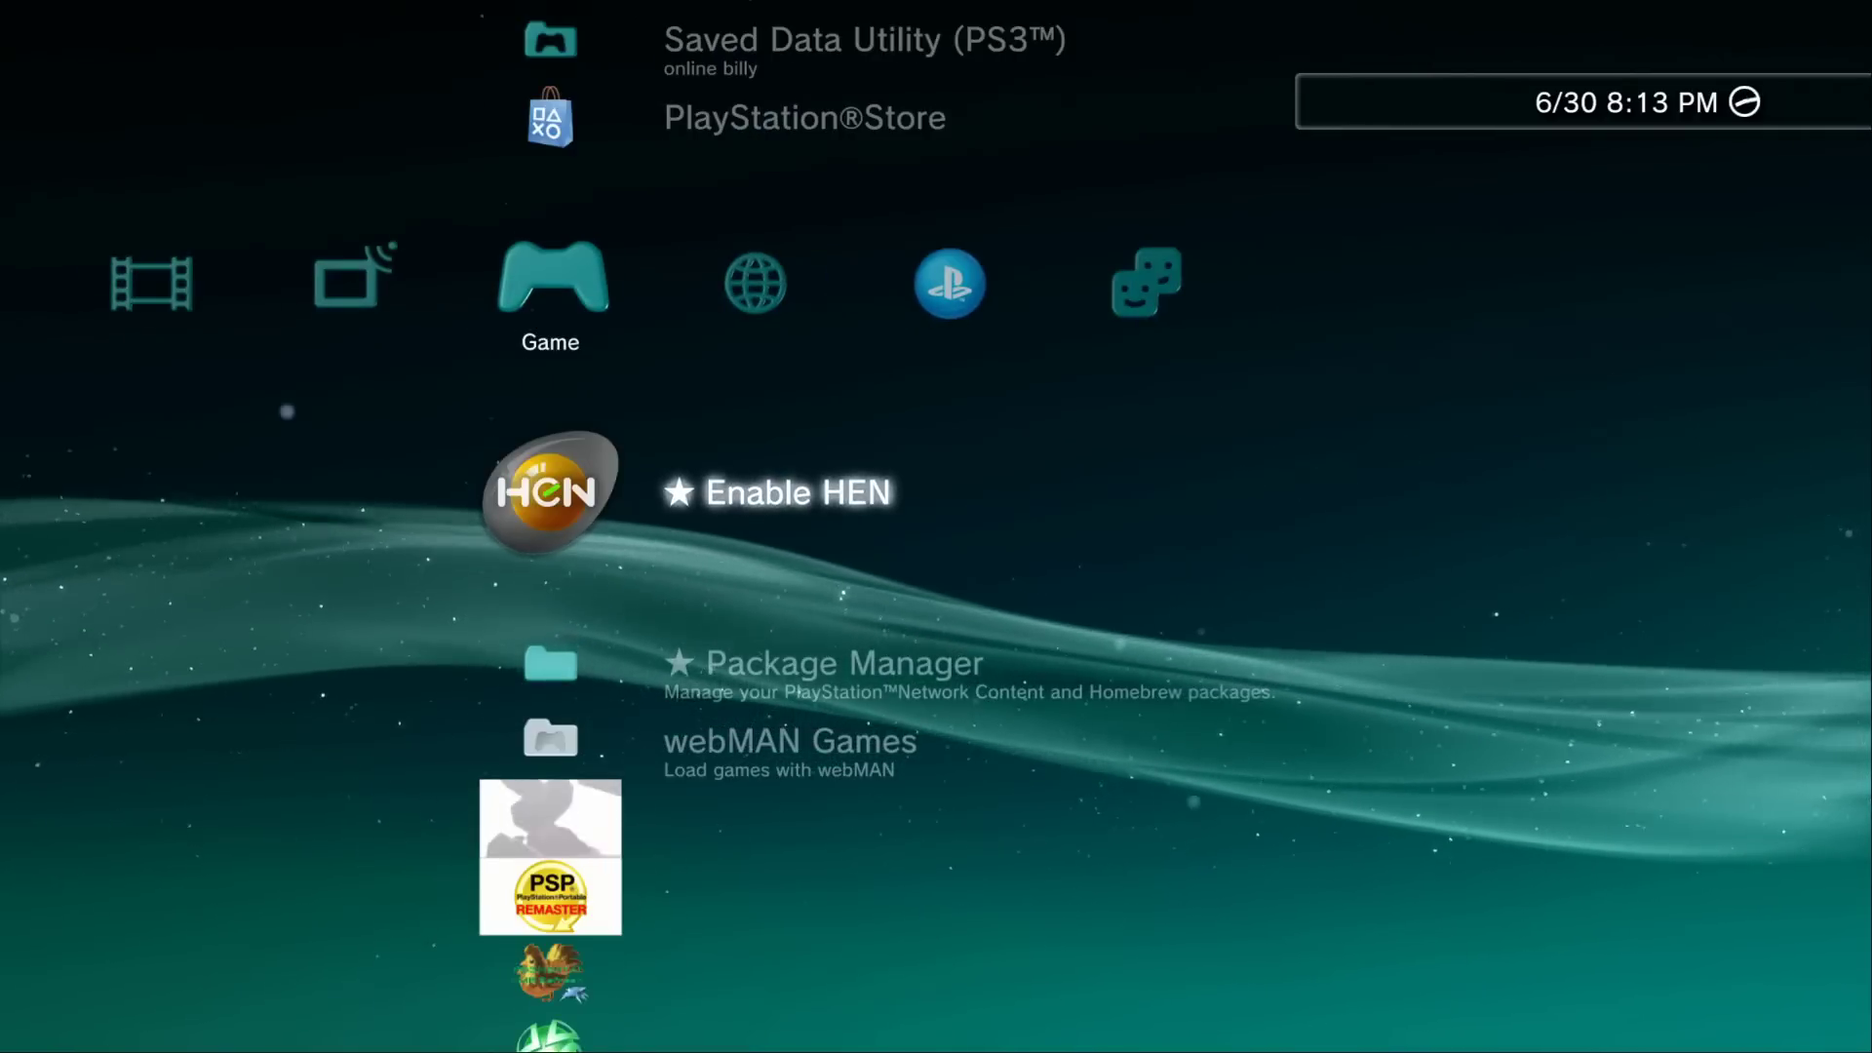
pyautogui.press('Up')
pyautogui.press('Down')
pyautogui.press('Down')
pyautogui.press('Down')
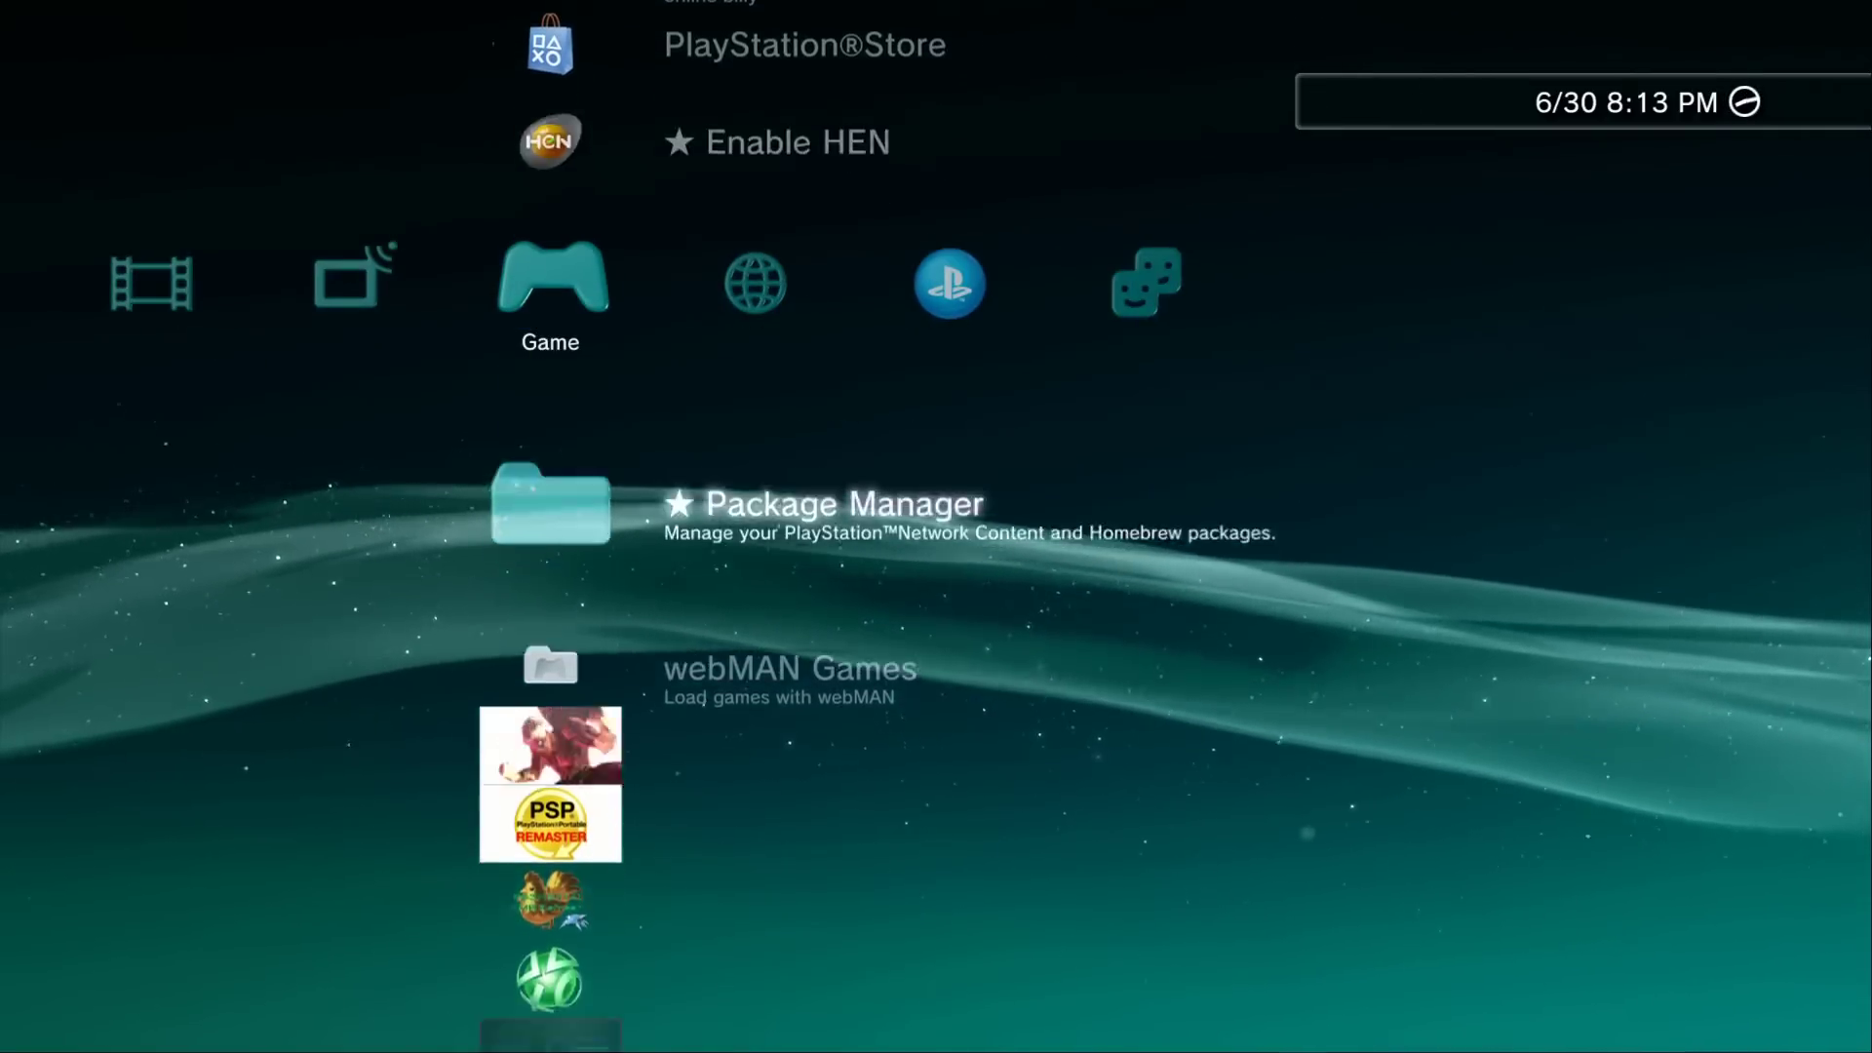
pyautogui.press('Up')
# - Peek into the Game Data Utility, then settle back on Package Manager
pyautogui.press('Up')
pyautogui.press('Up')
pyautogui.press('Up')
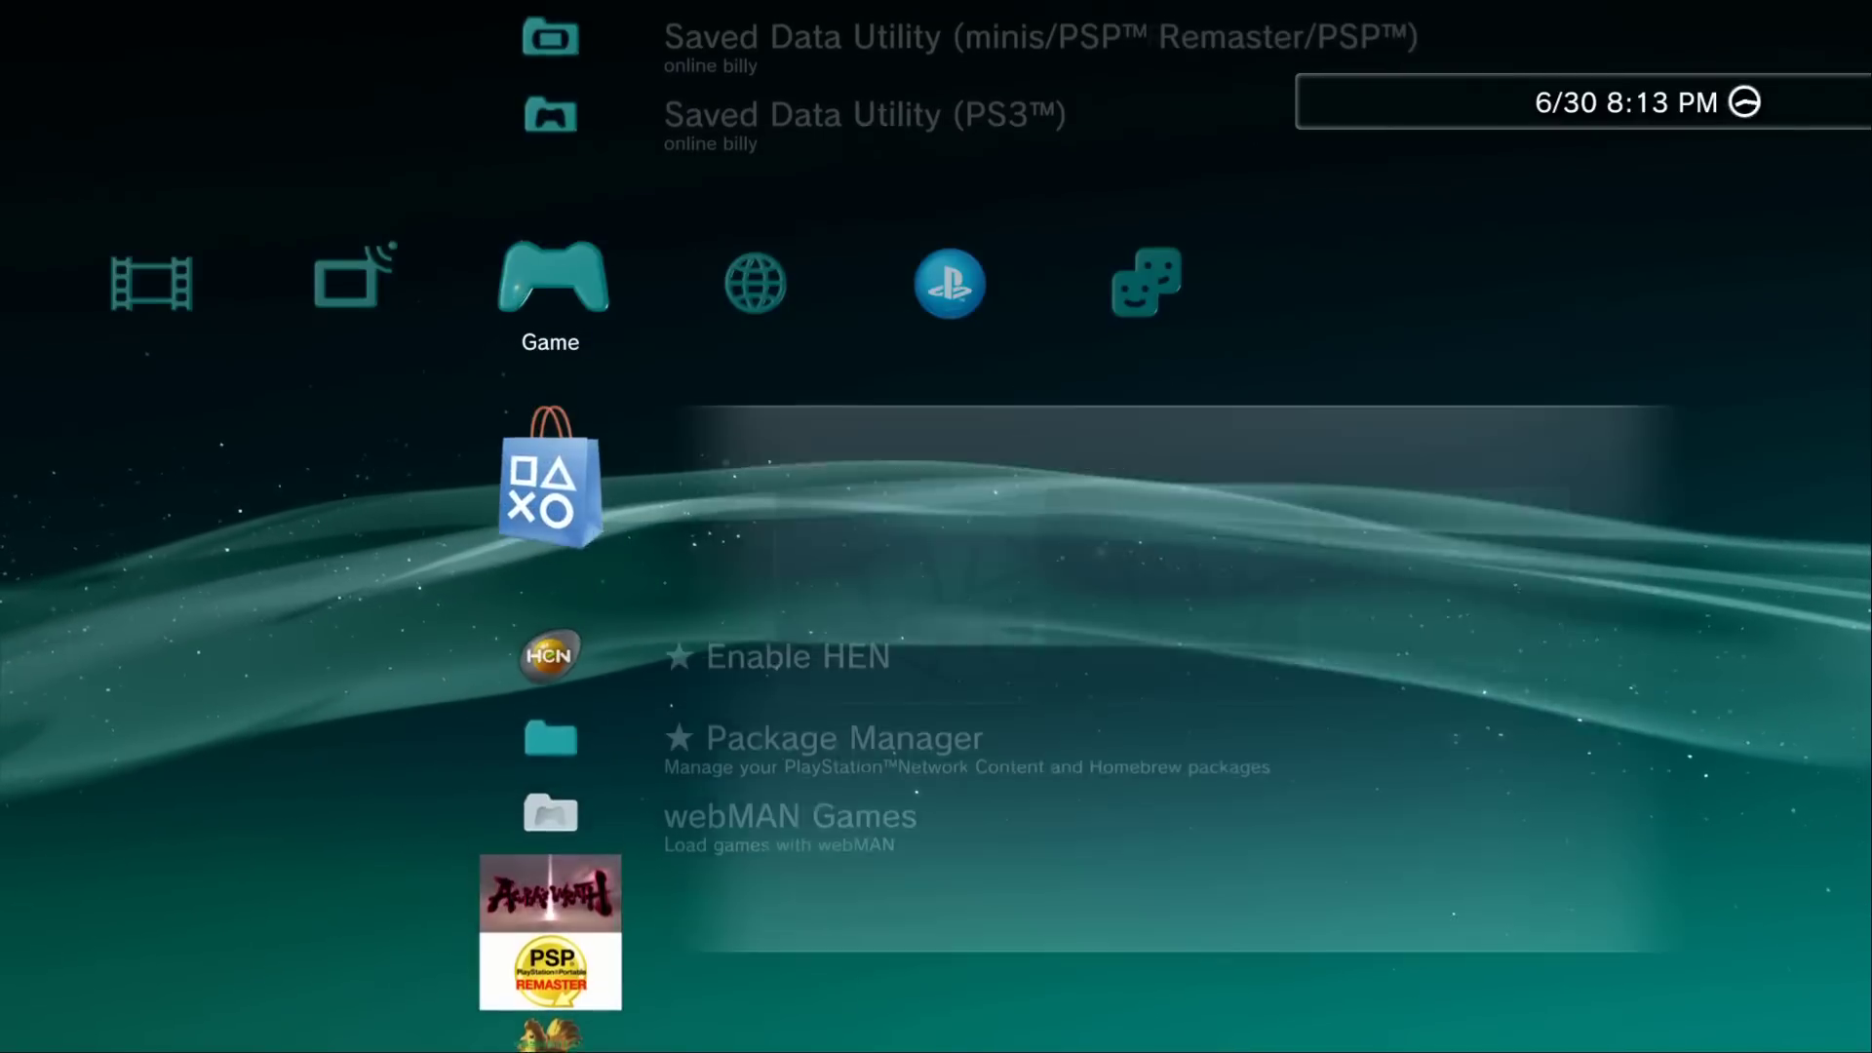
pyautogui.press('Up')
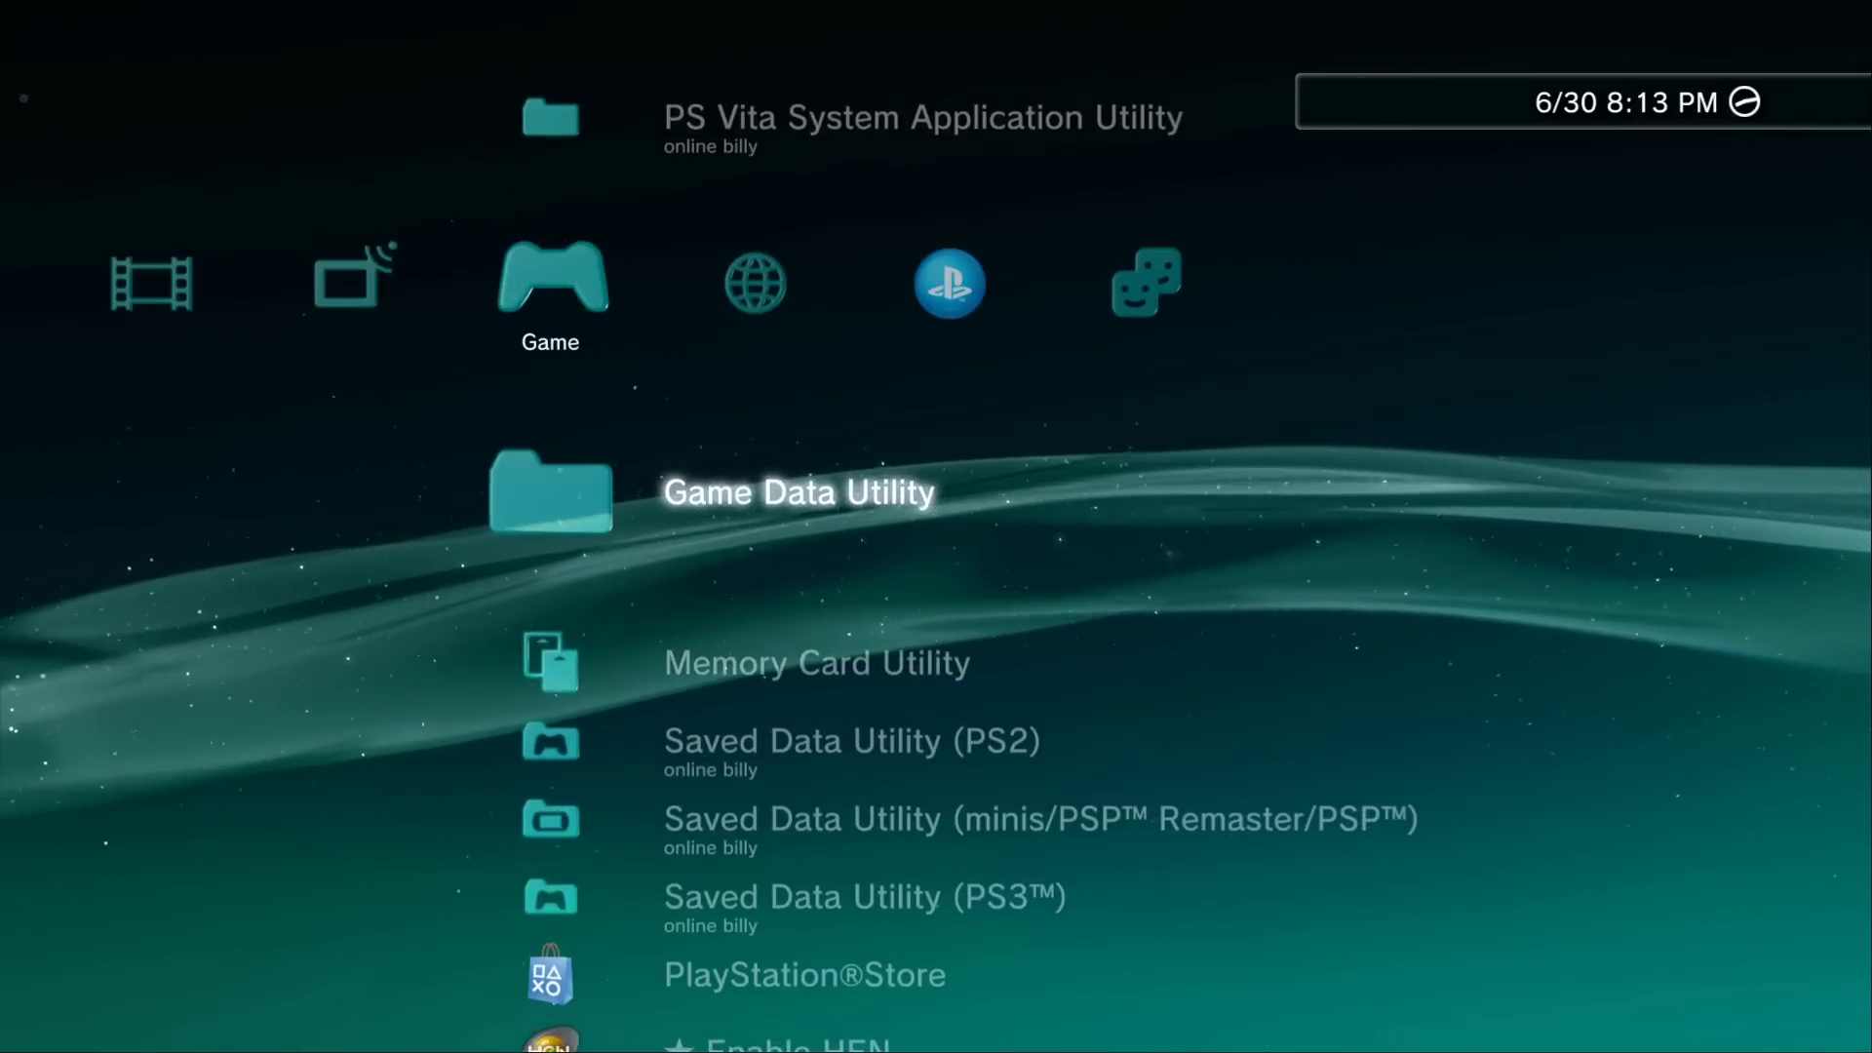
pyautogui.press('Return')
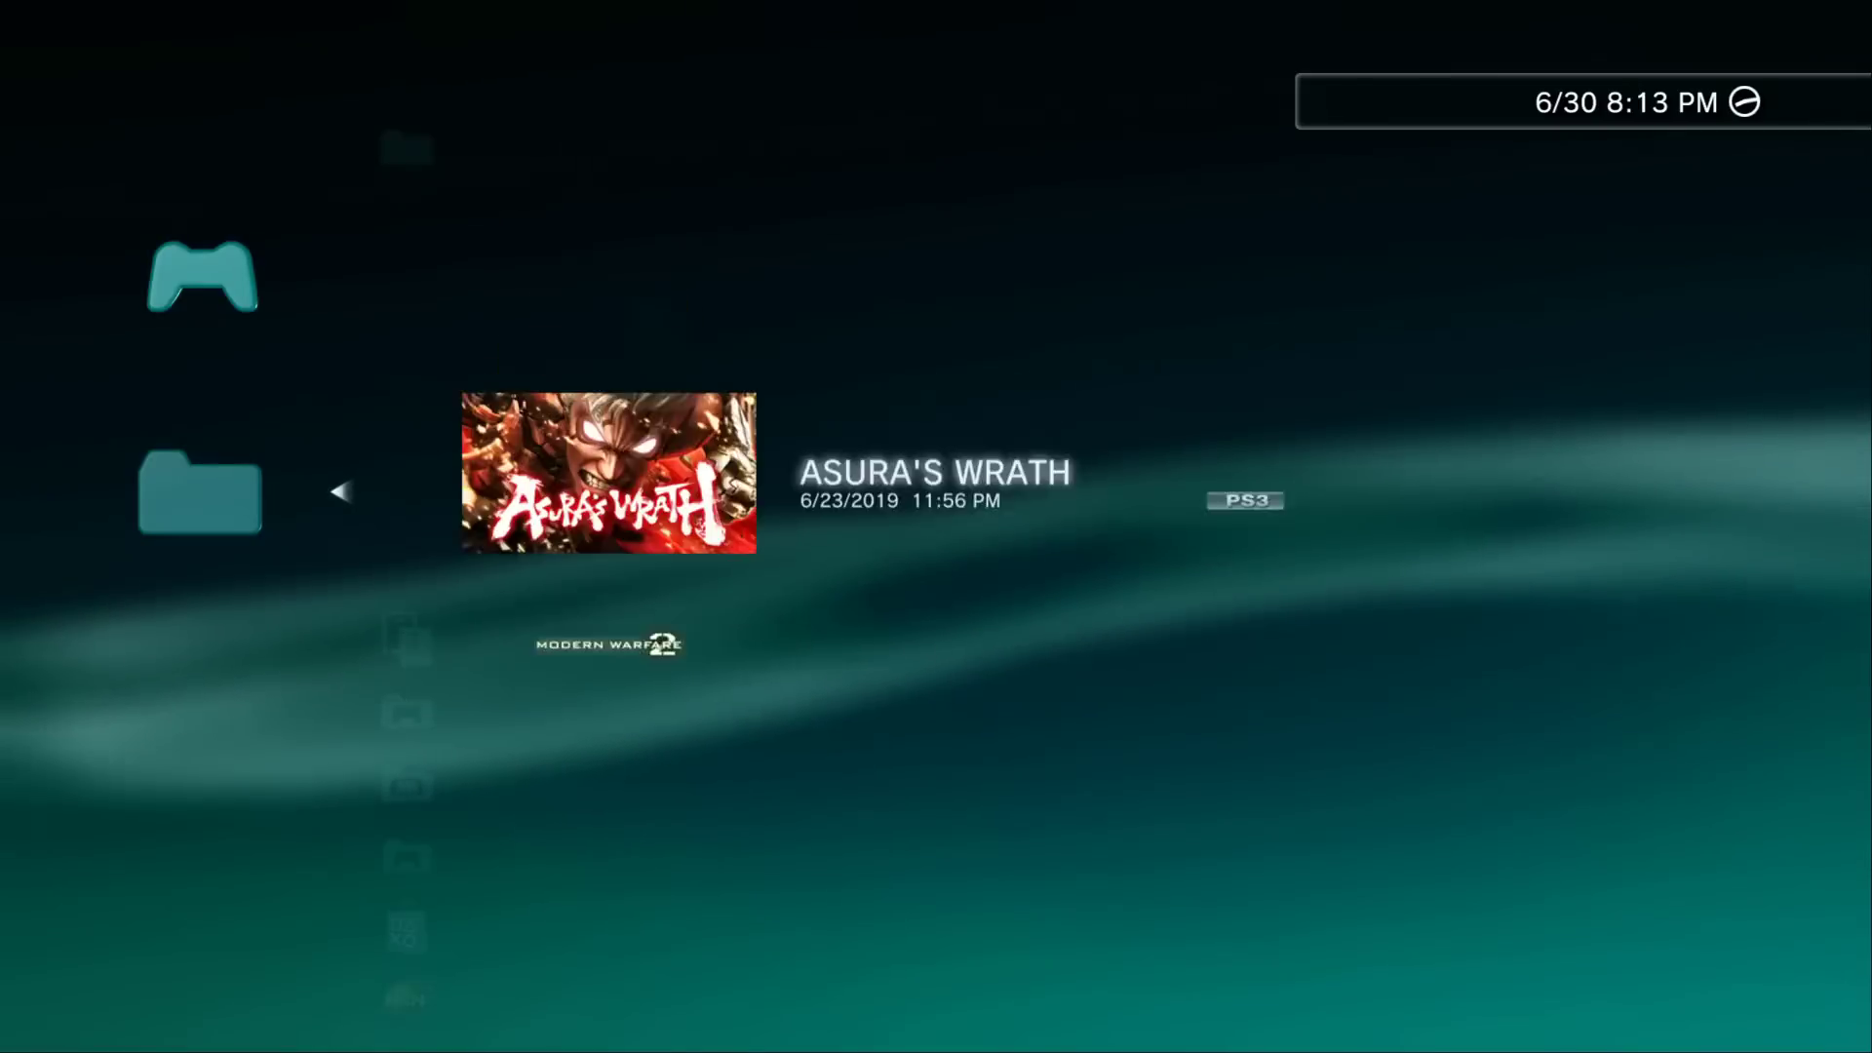
pyautogui.press('Escape')
pyautogui.press('Down')
pyautogui.press('Down')
pyautogui.press('Down')
pyautogui.press('Down')
pyautogui.press('Down')
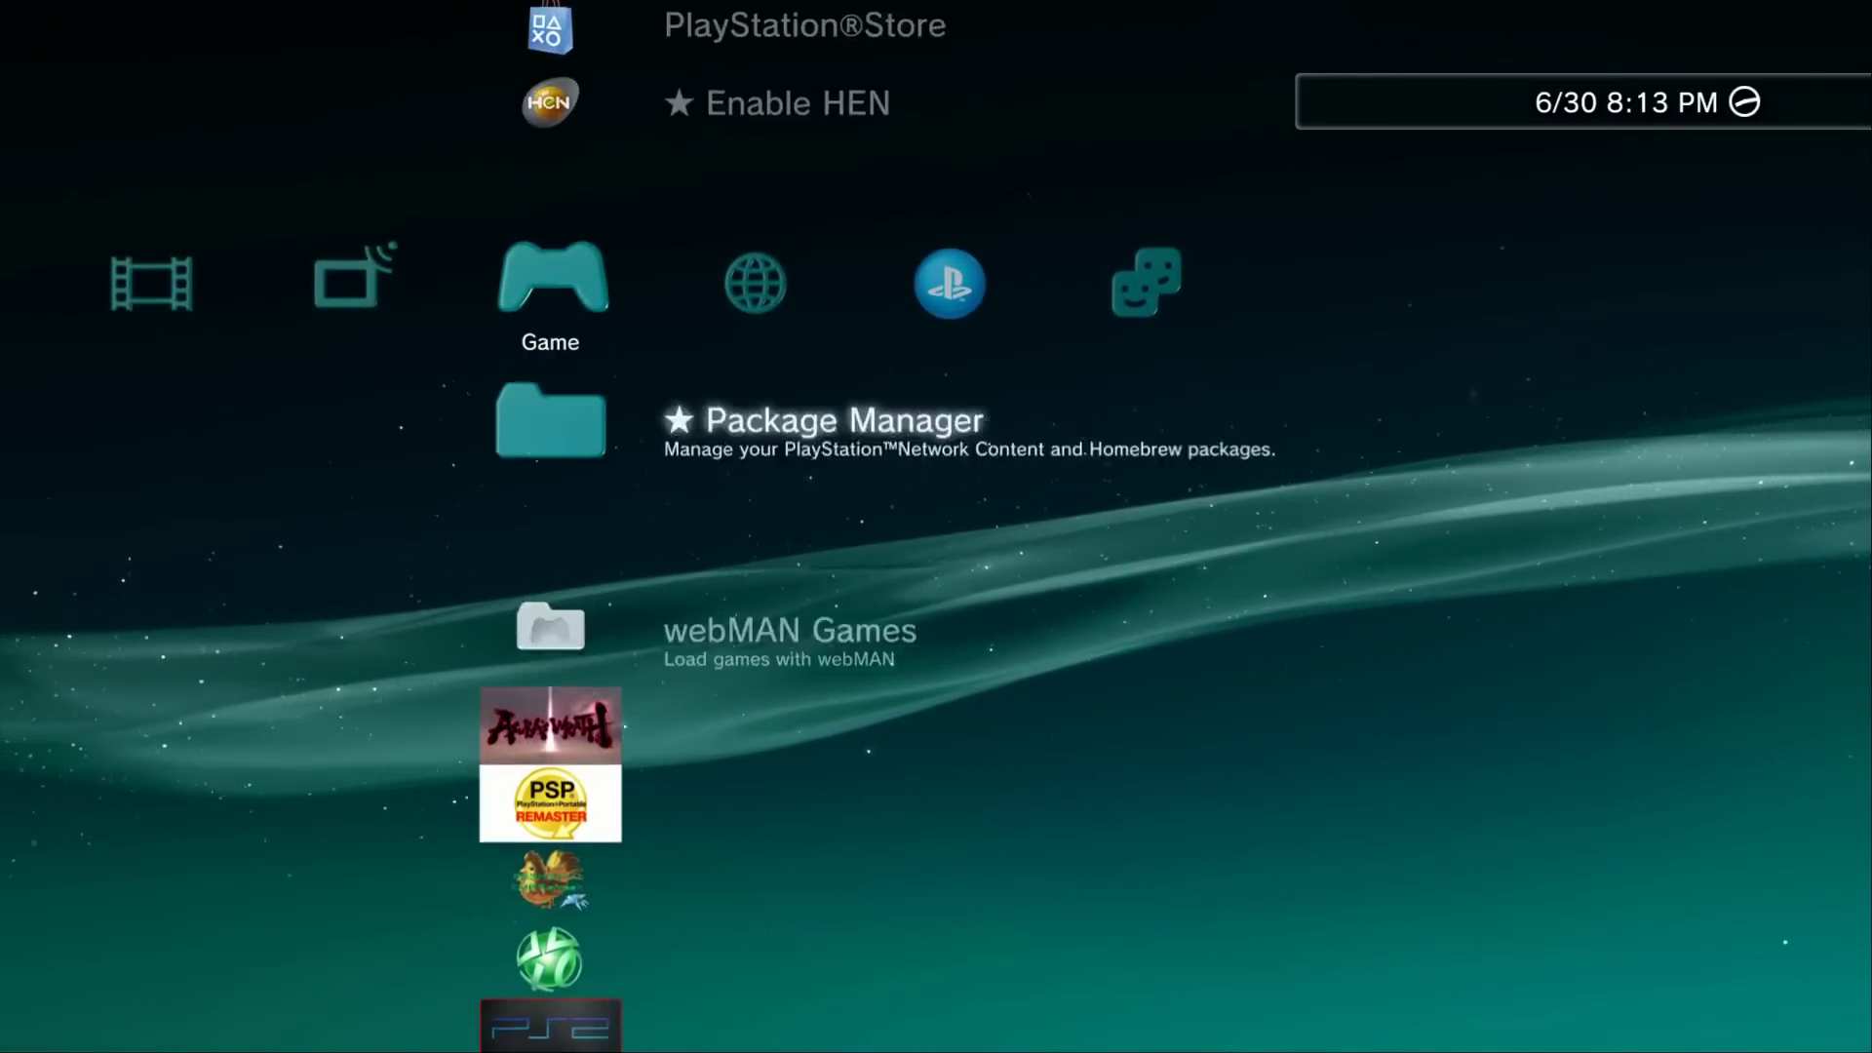
pyautogui.press('Up')
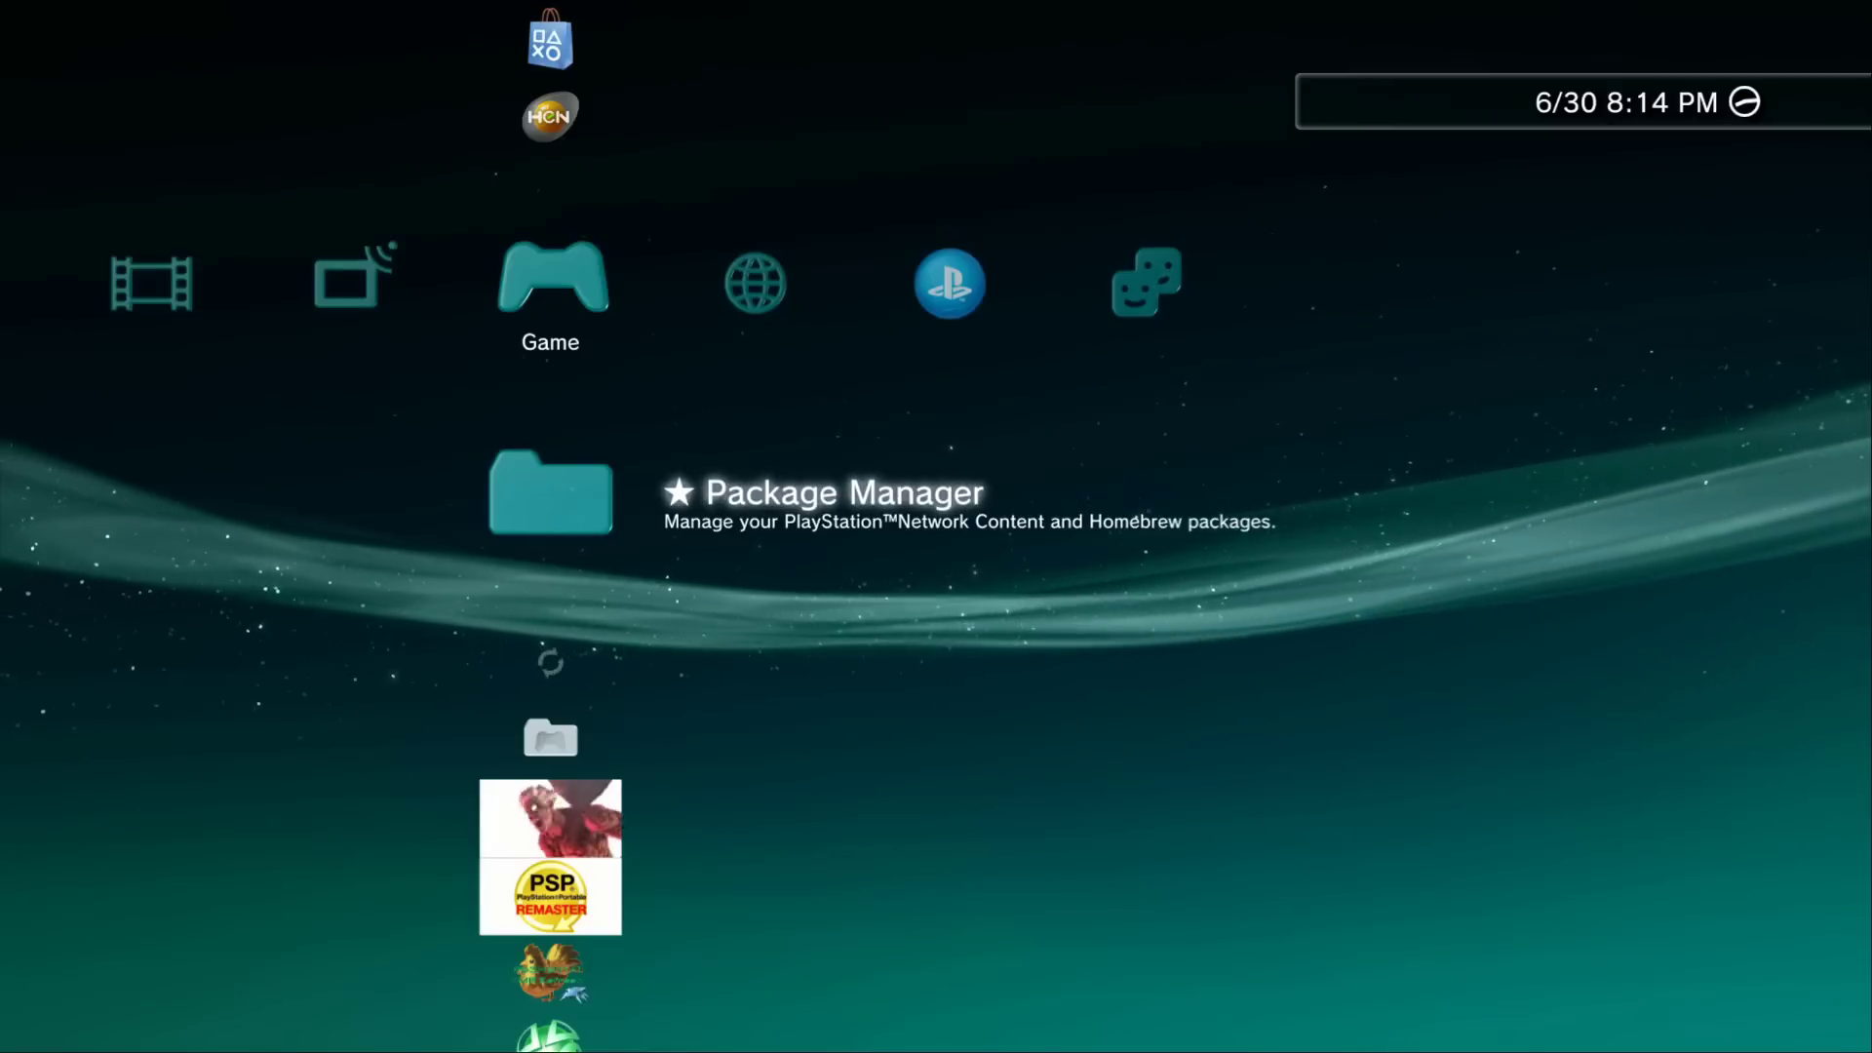
# - Install HEN_Toolbox_v1.00.pkg (50 MB) via Package Manager > Install Package Files > Standard
pyautogui.press('Return')
pyautogui.press('Down')
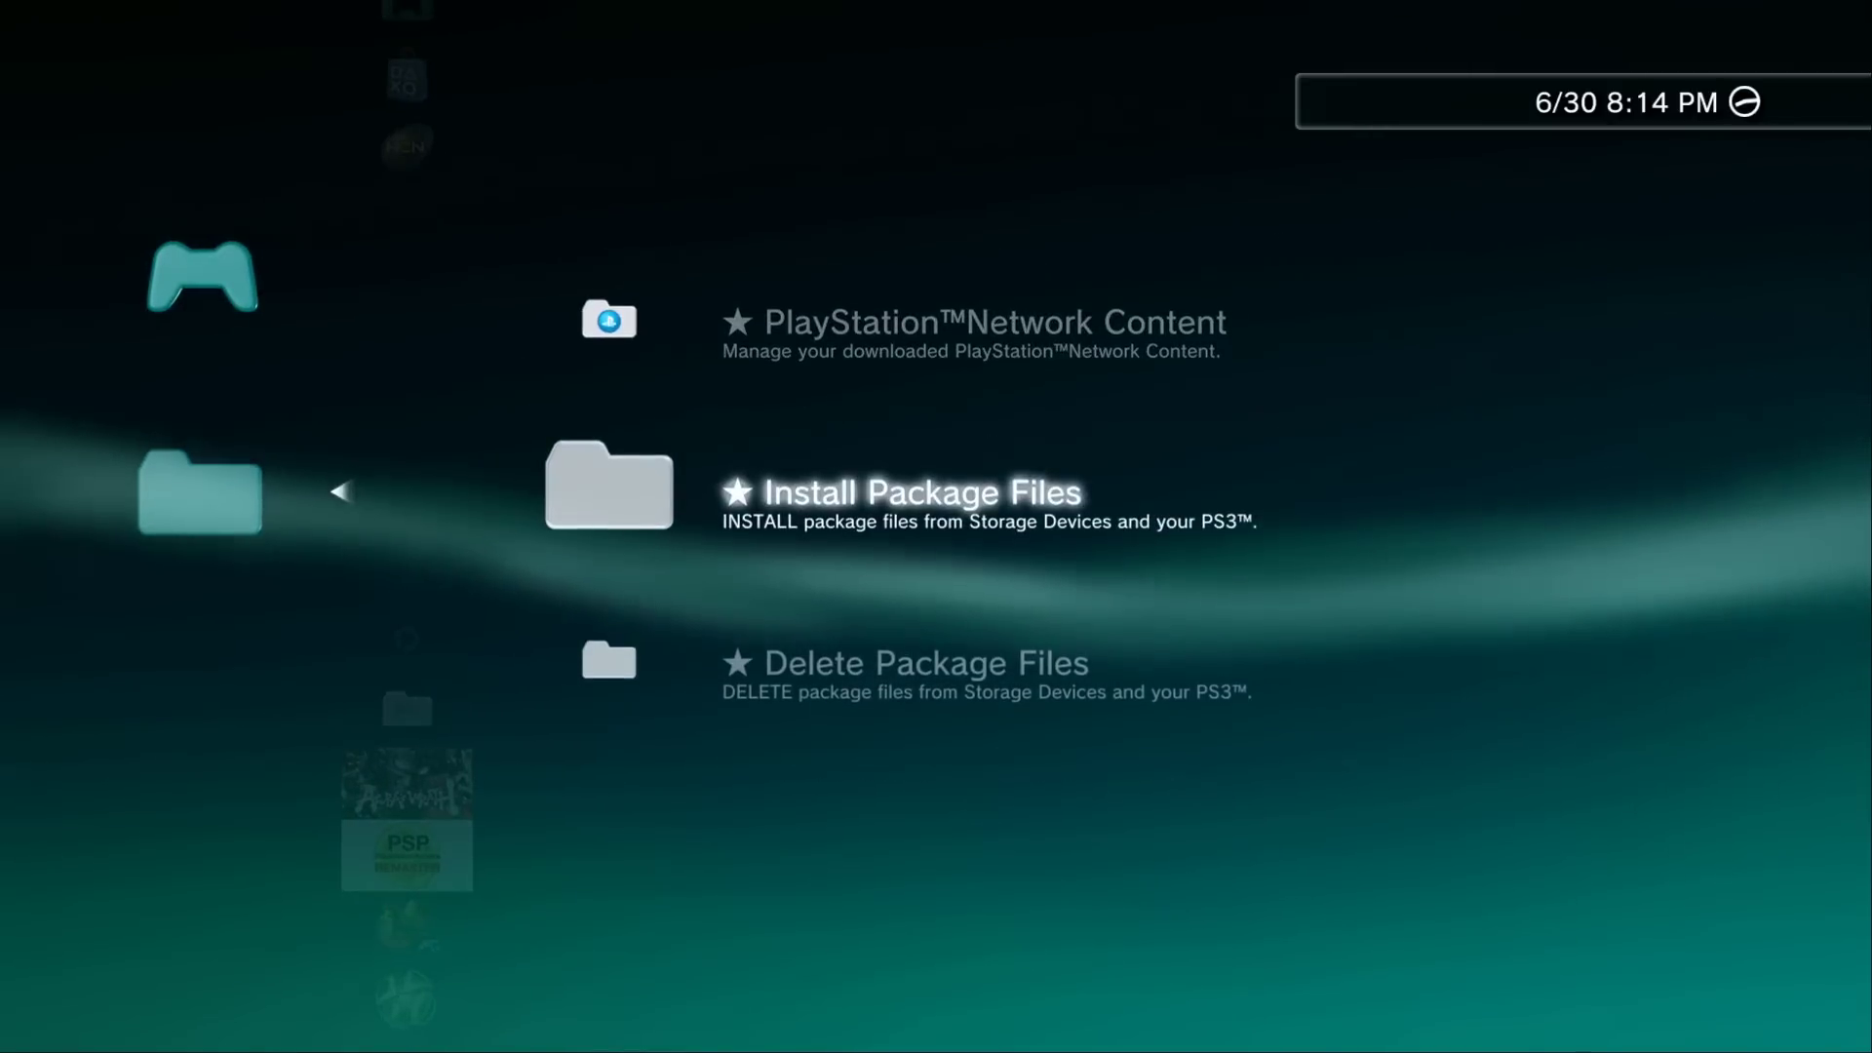
pyautogui.press('Return')
pyautogui.press('Down')
pyautogui.press('Down')
pyautogui.press('Return')
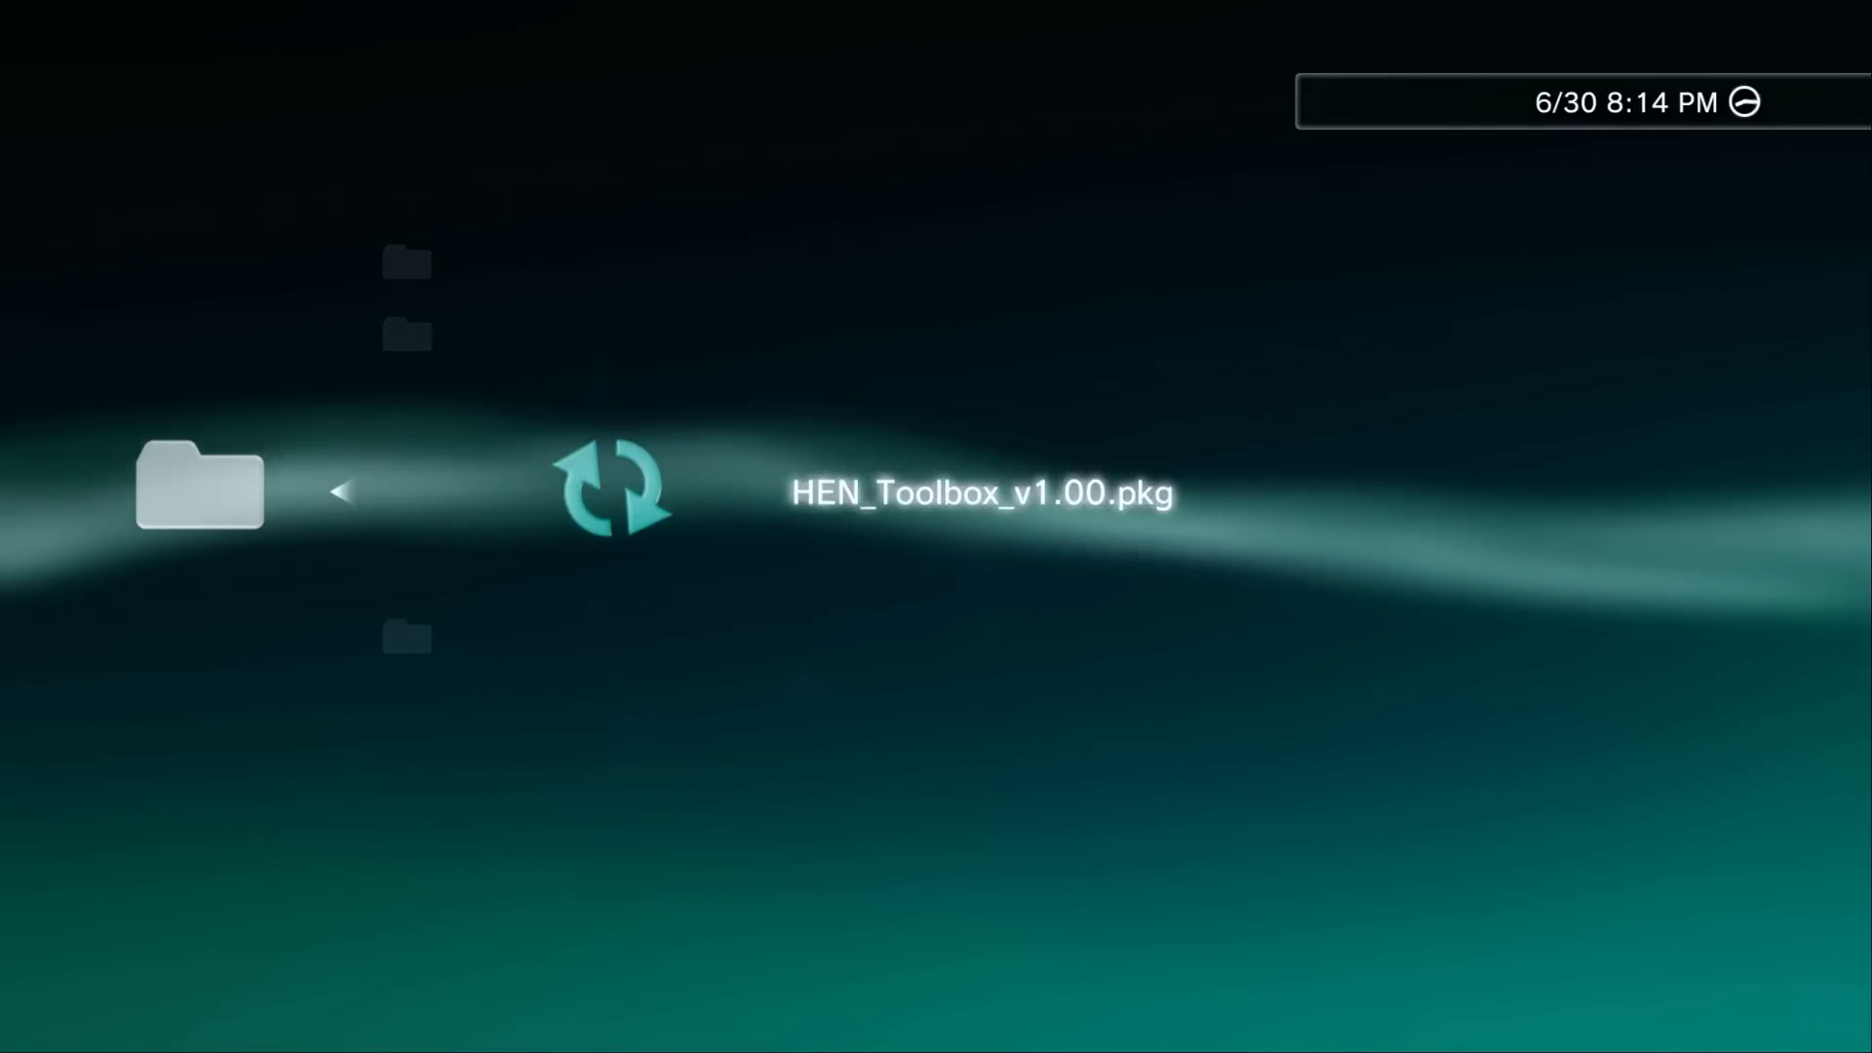
pyautogui.press('Return')
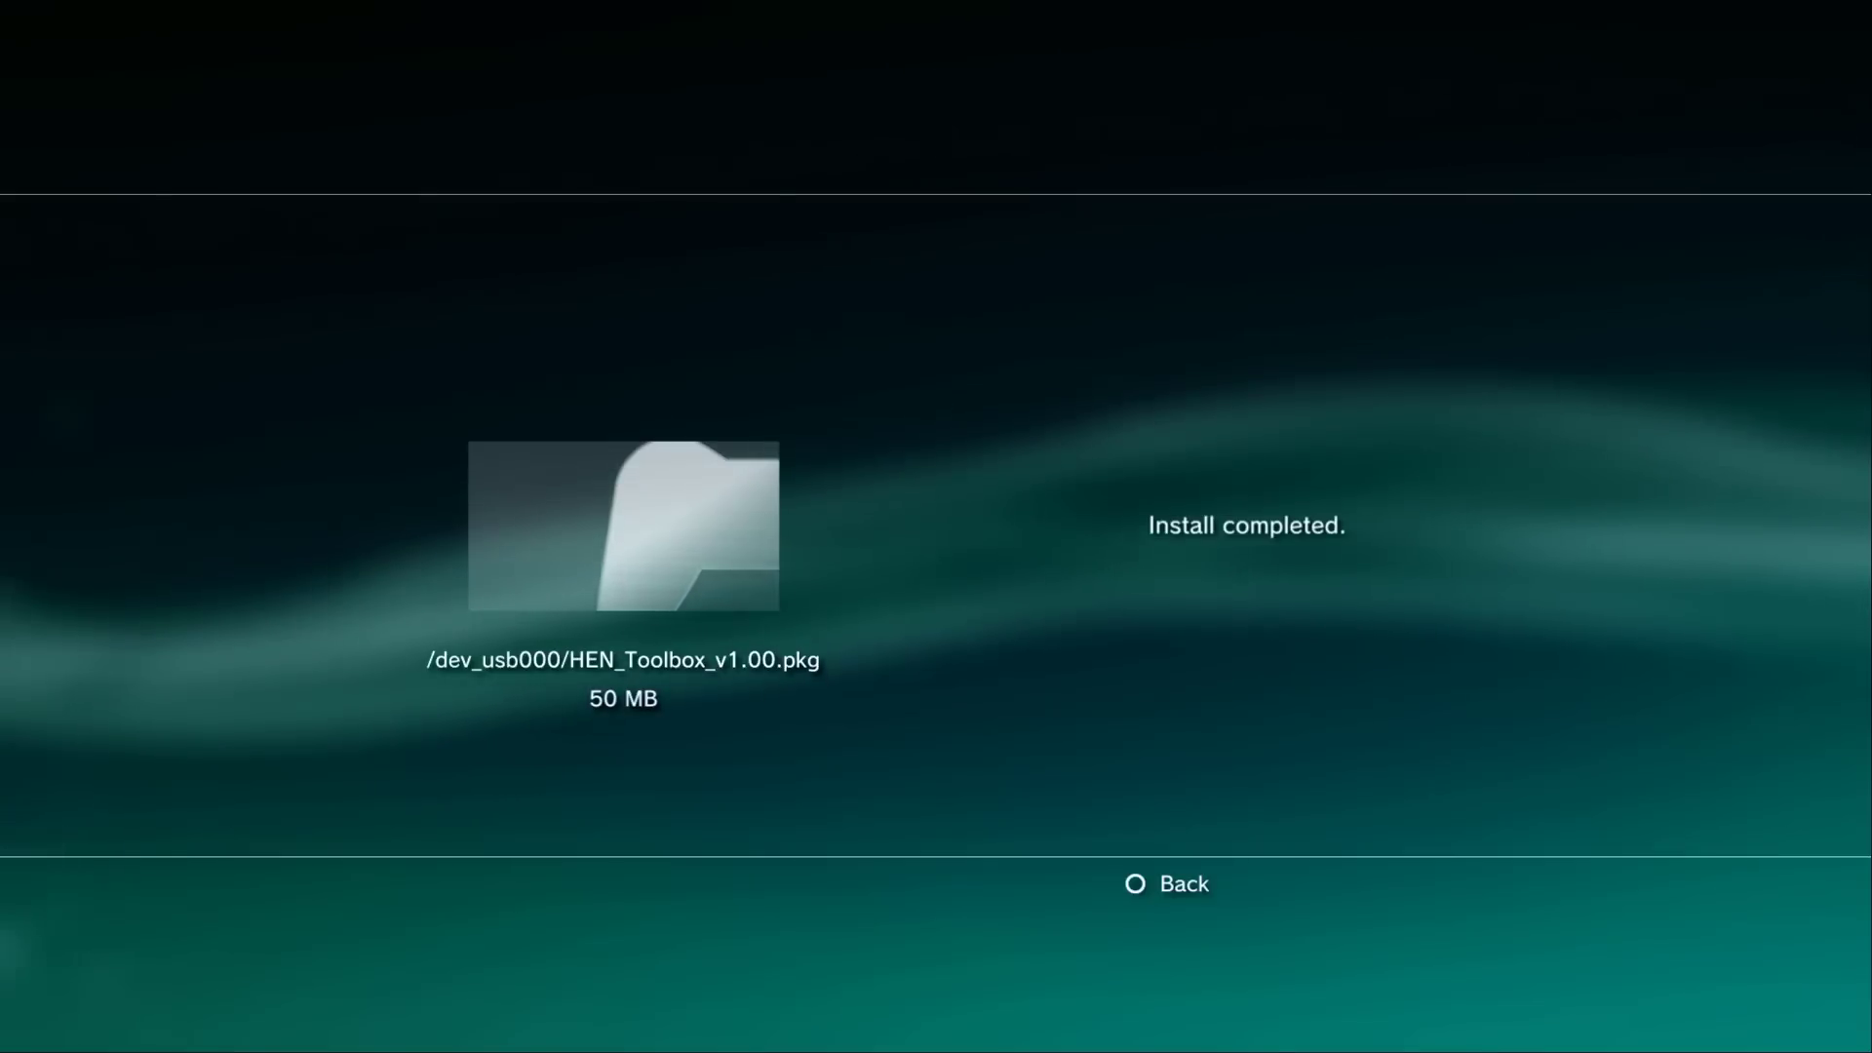
# - Launch the new HEN Toolbox Disabled entry and confirm the XMB patch, letting the console reboot
pyautogui.press('Escape')
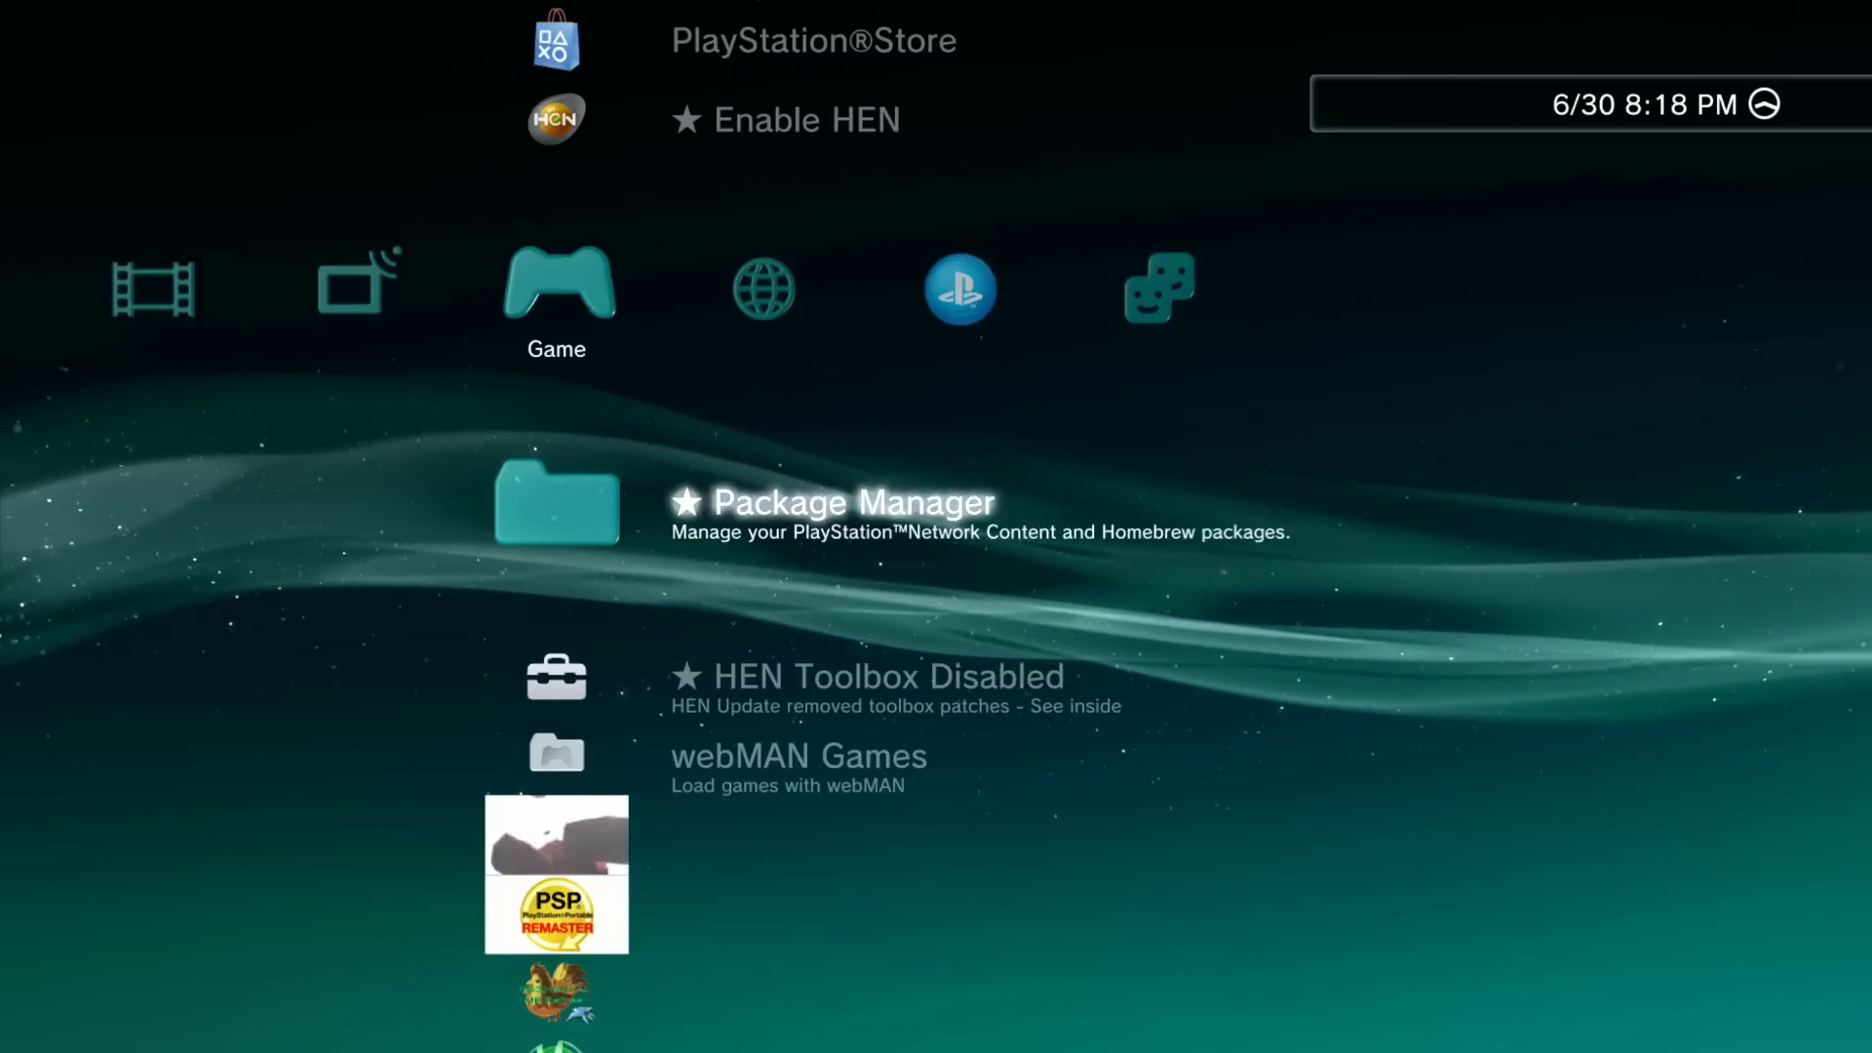
pyautogui.press('Down')
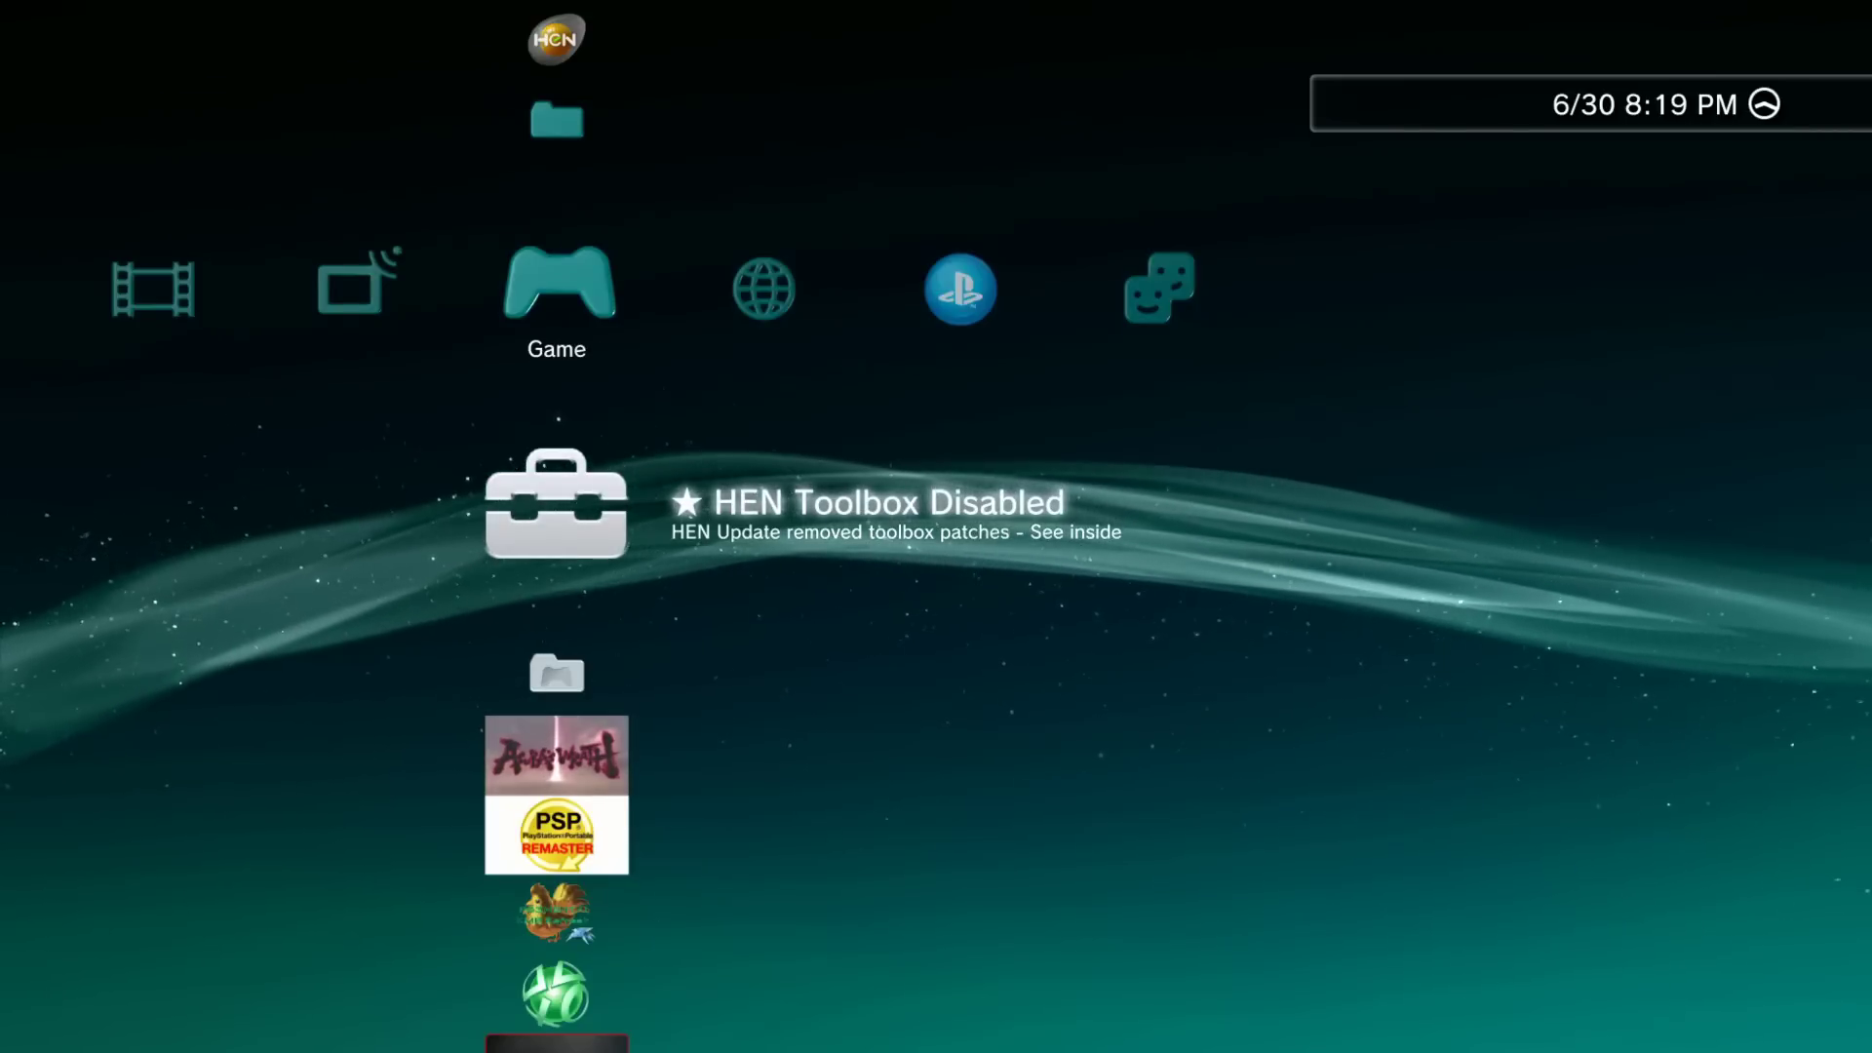
pyautogui.press('Return')
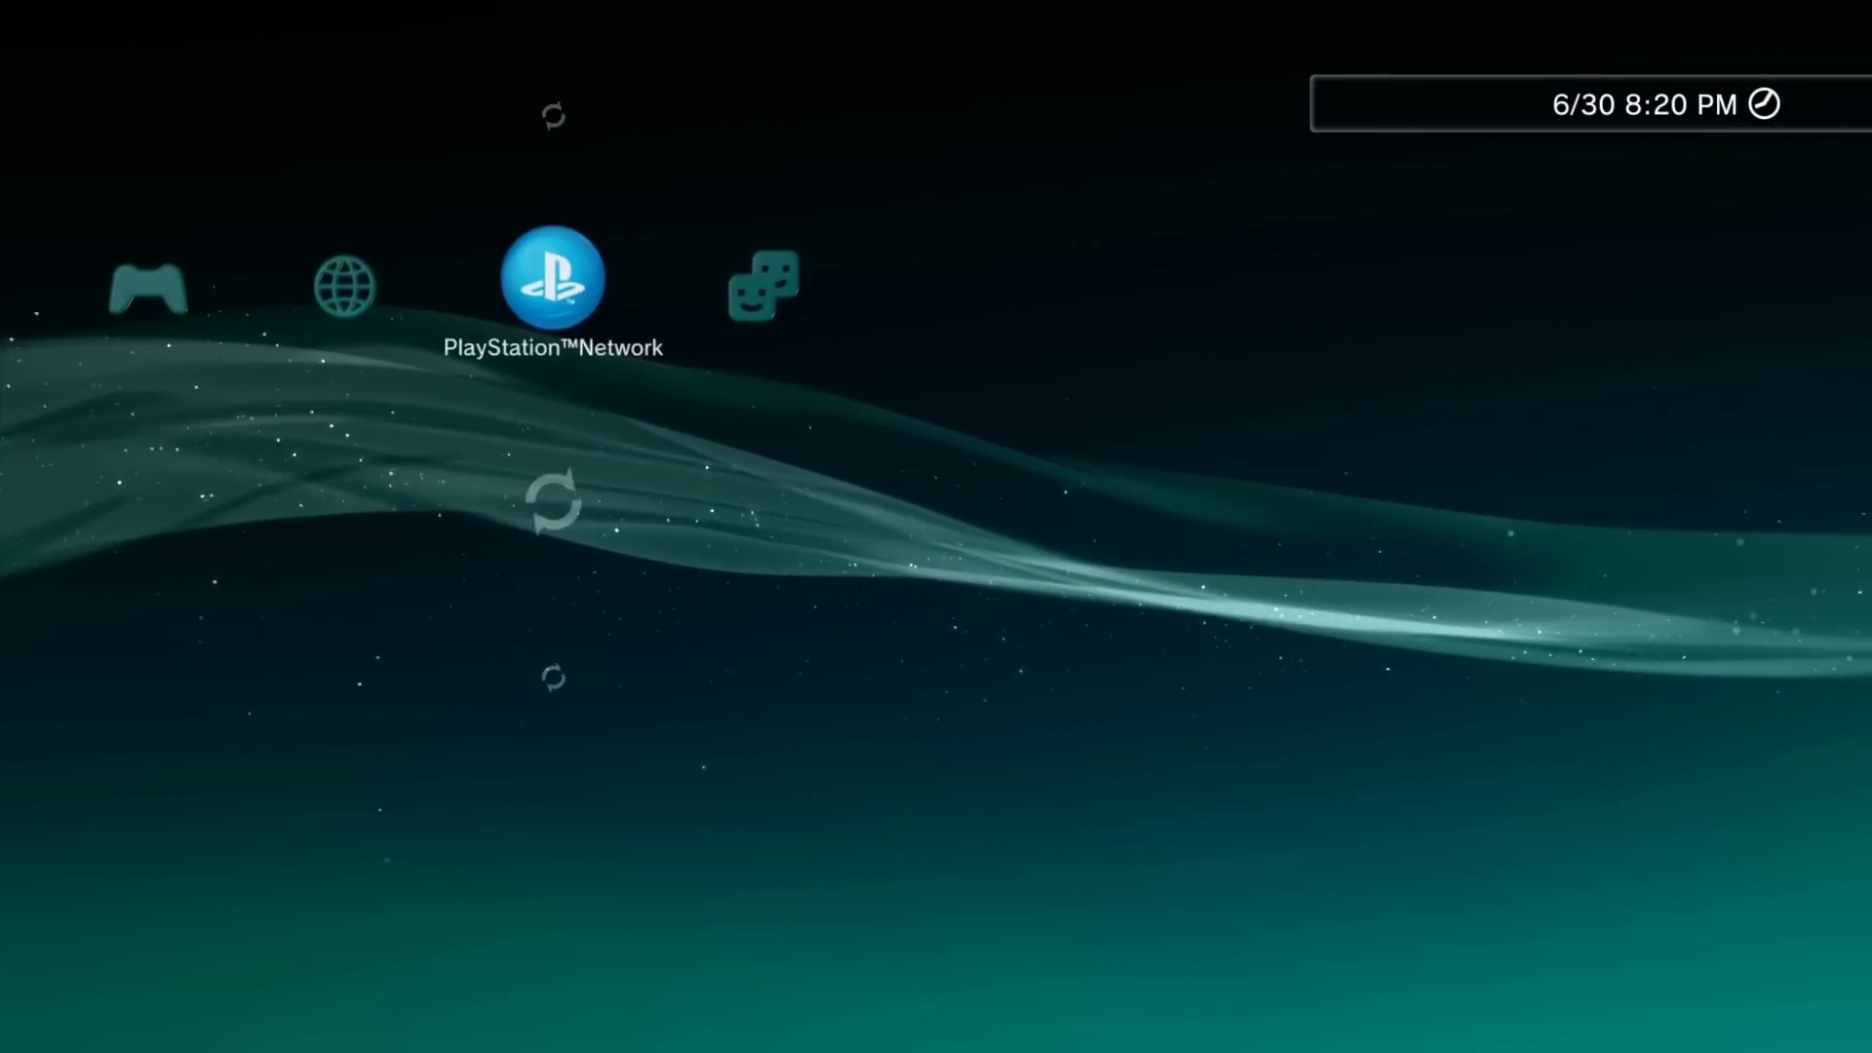
# - Run Enable HEN to reload PS3HEN 2.3.1 with webMAN, then return to Package Manager
pyautogui.press('Left')
pyautogui.press('Left')
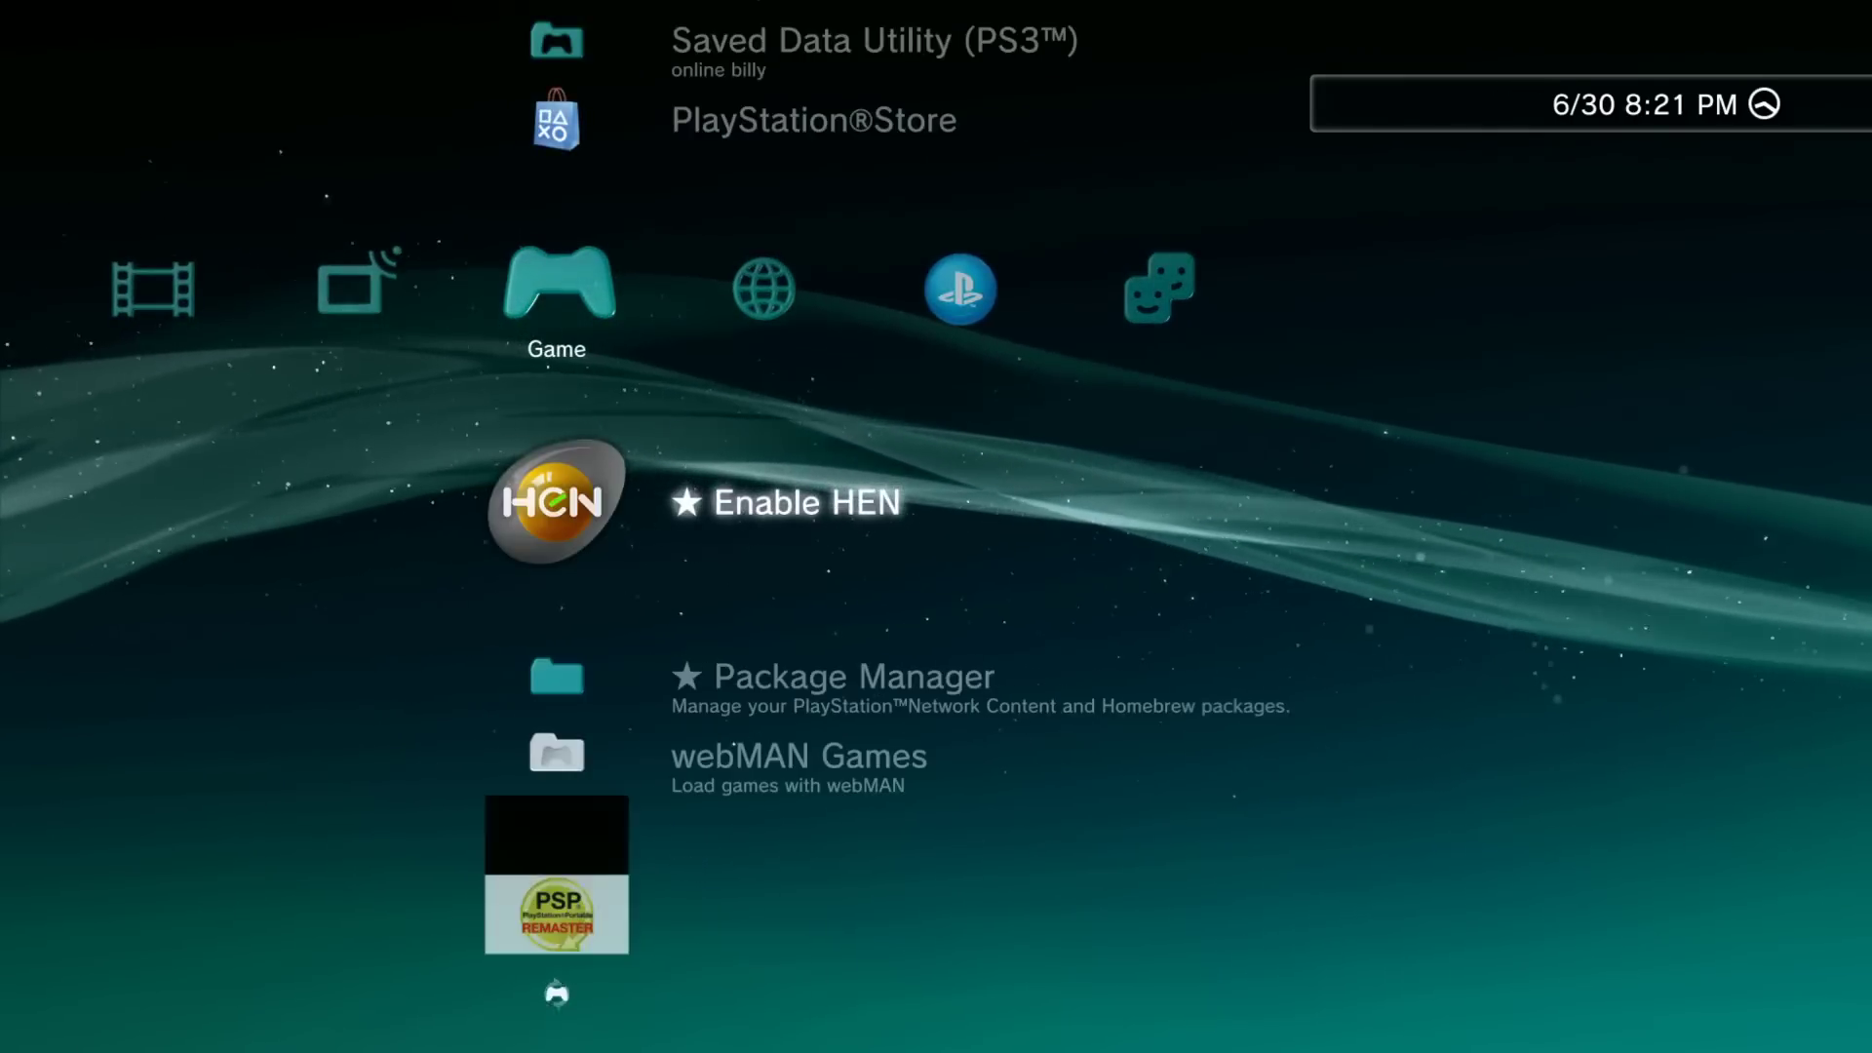
pyautogui.press('Down')
pyautogui.press('Down')
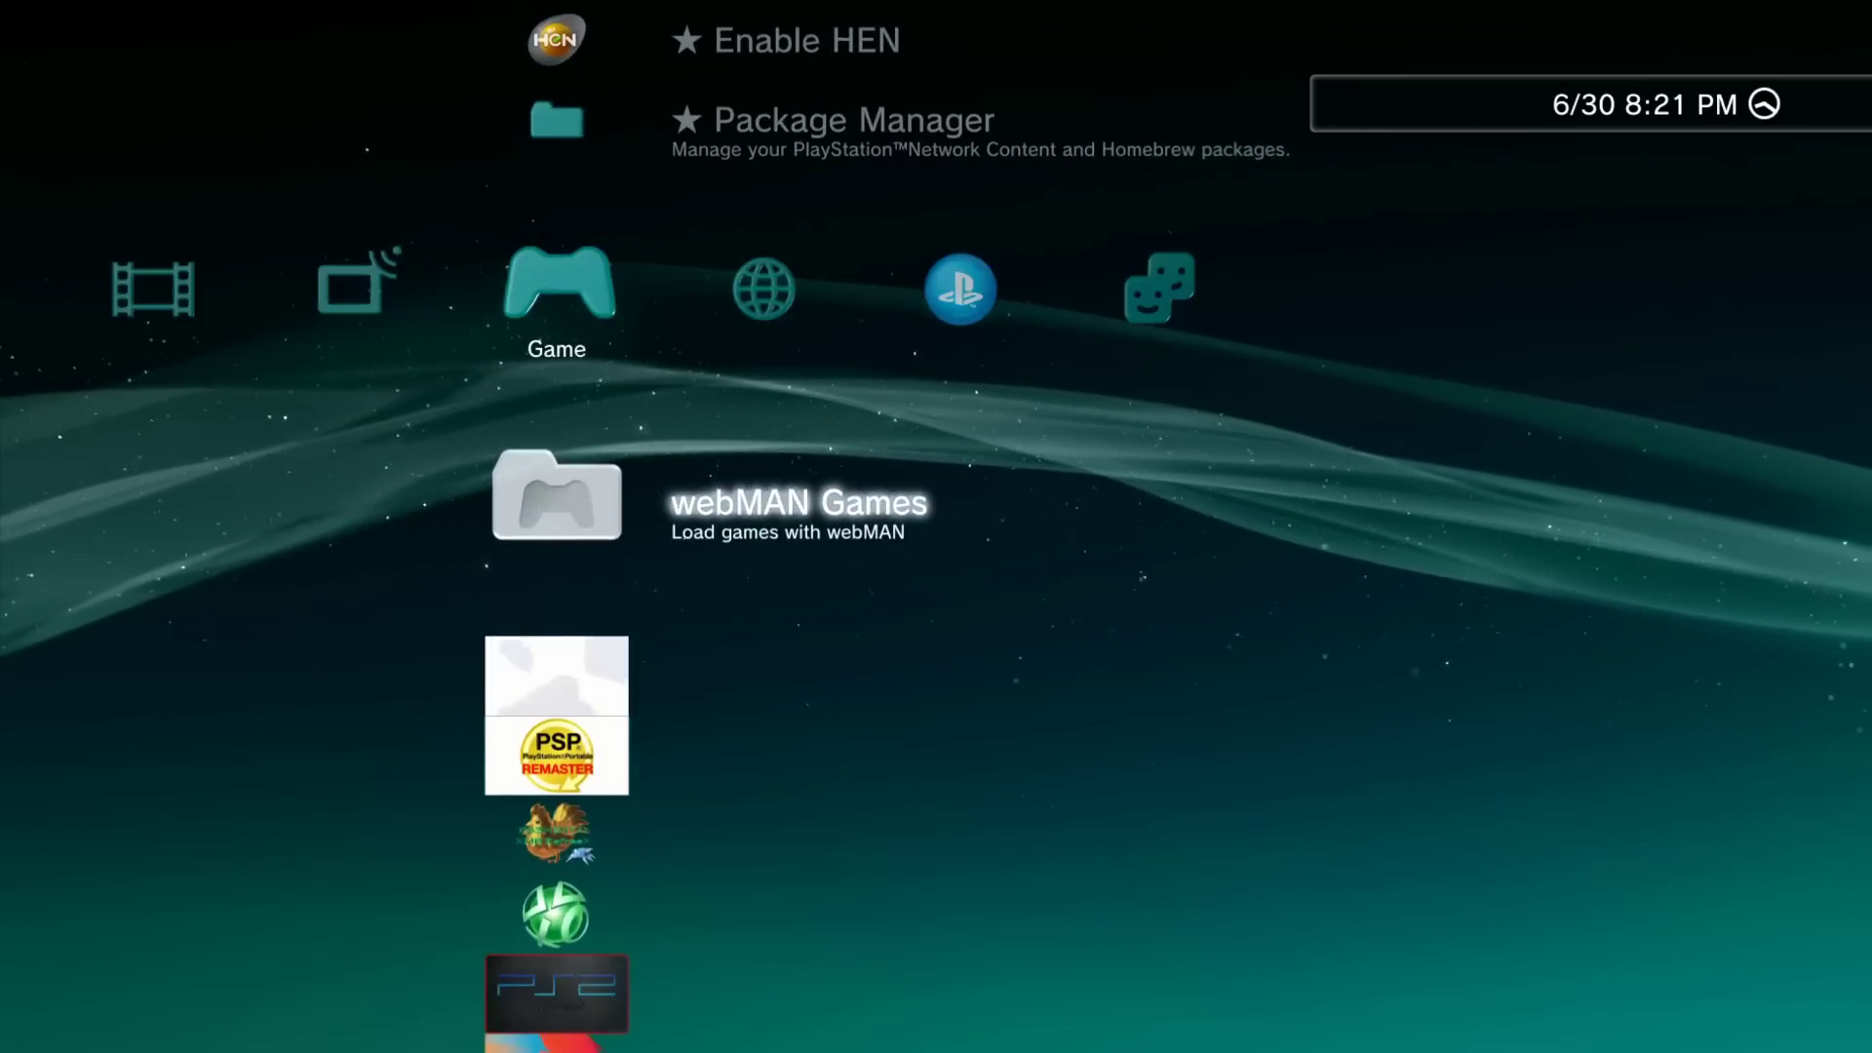
pyautogui.press('Up')
pyautogui.press('Down')
pyautogui.press('Down')
pyautogui.press('Up')
pyautogui.press('Up')
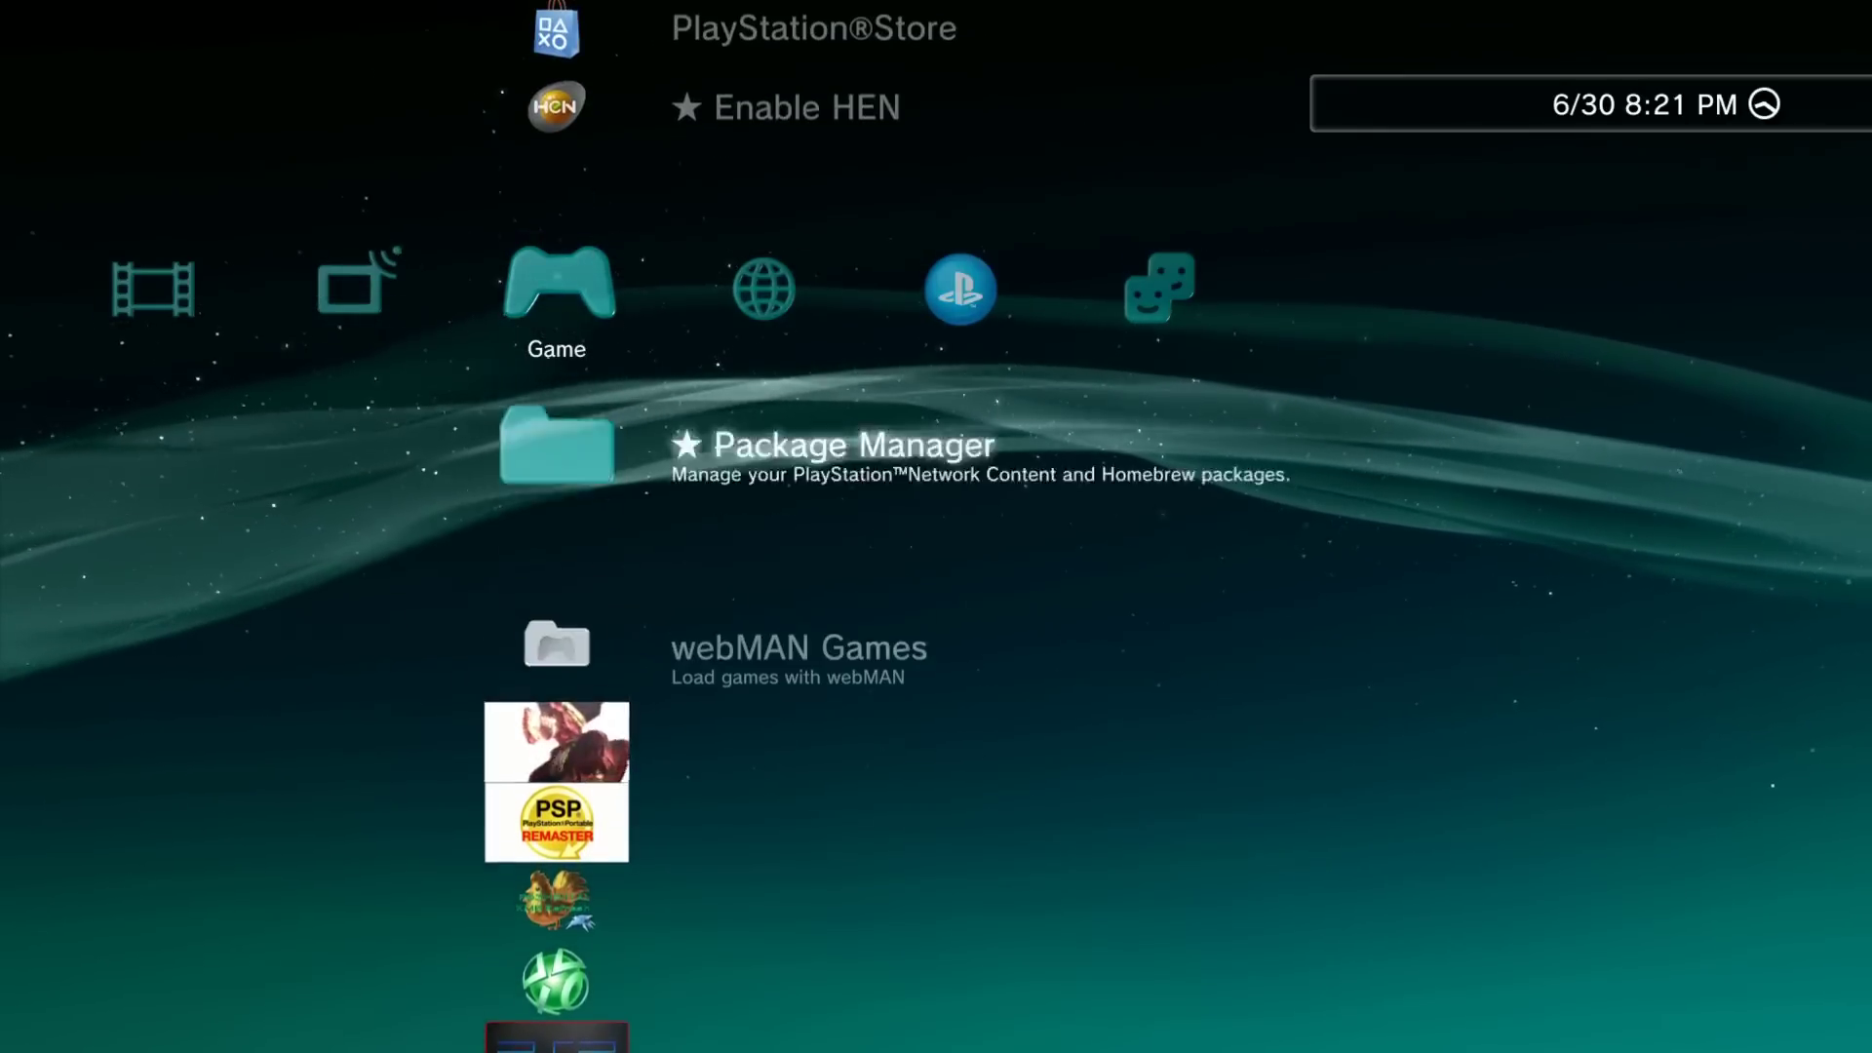
pyautogui.press('Up')
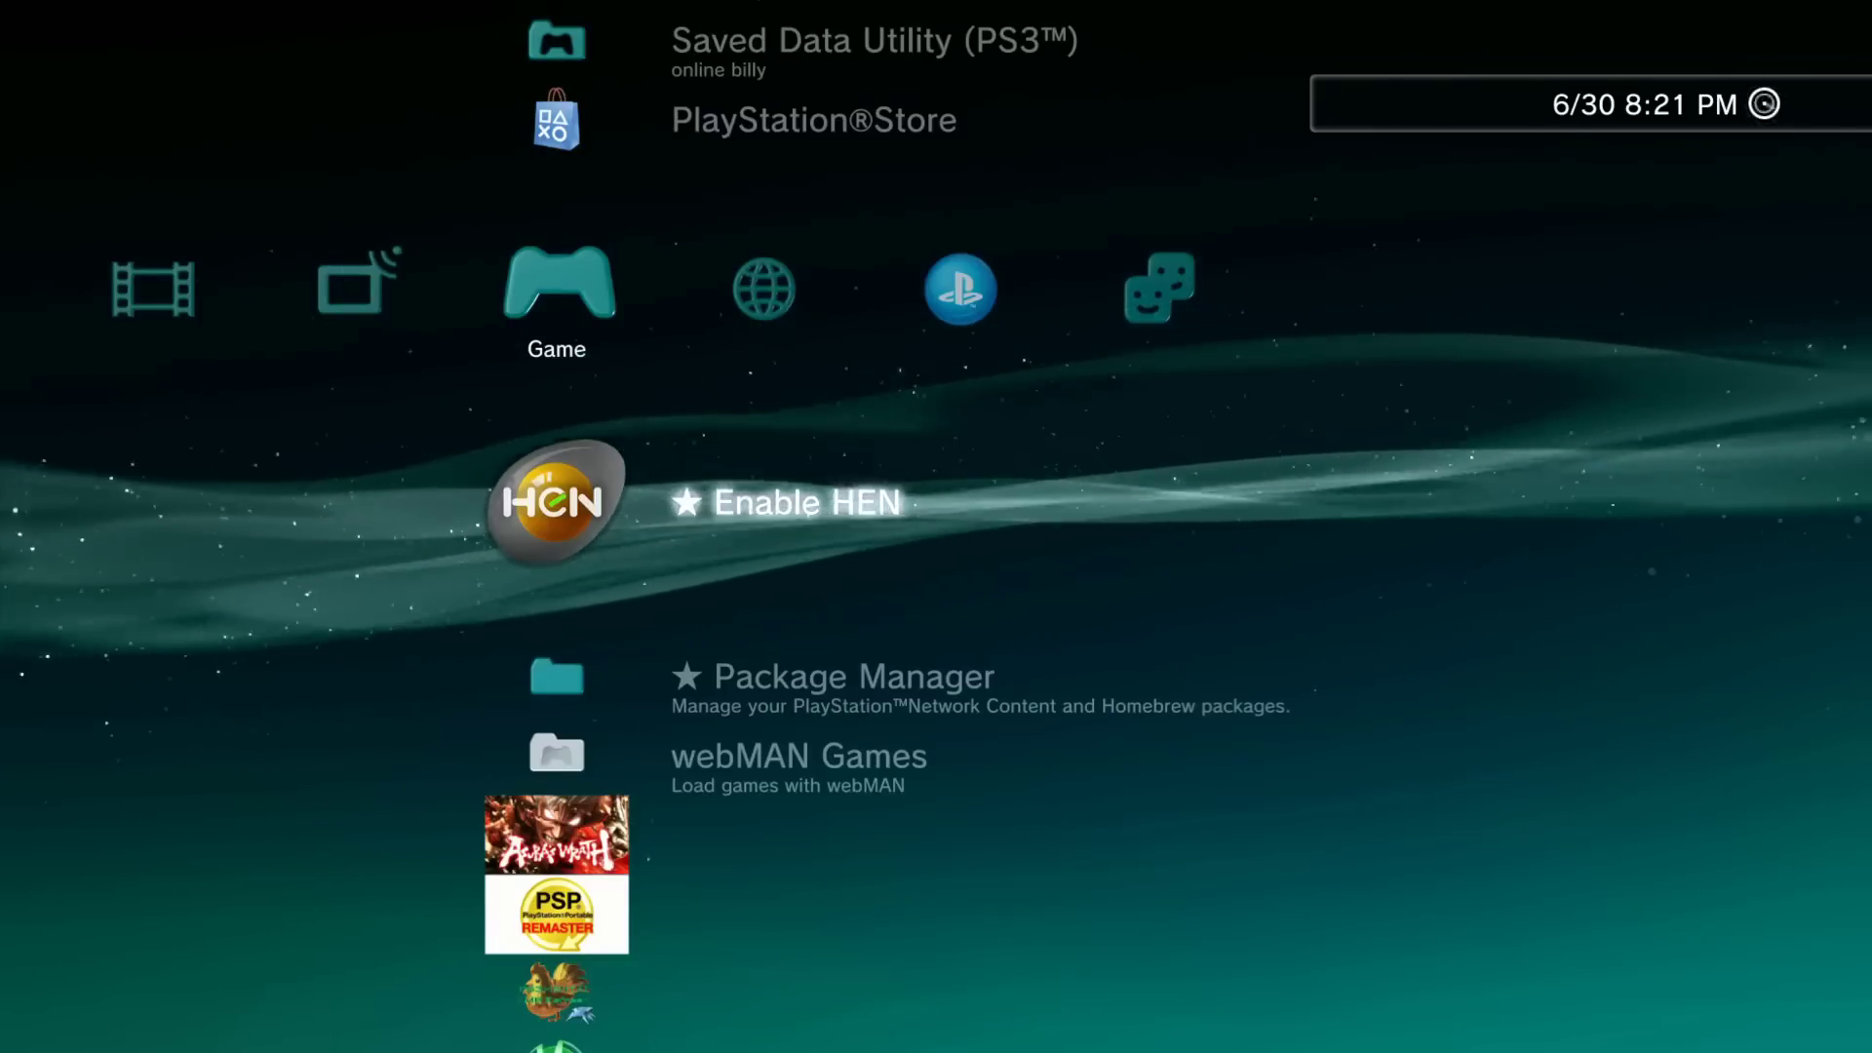
pyautogui.press('Return')
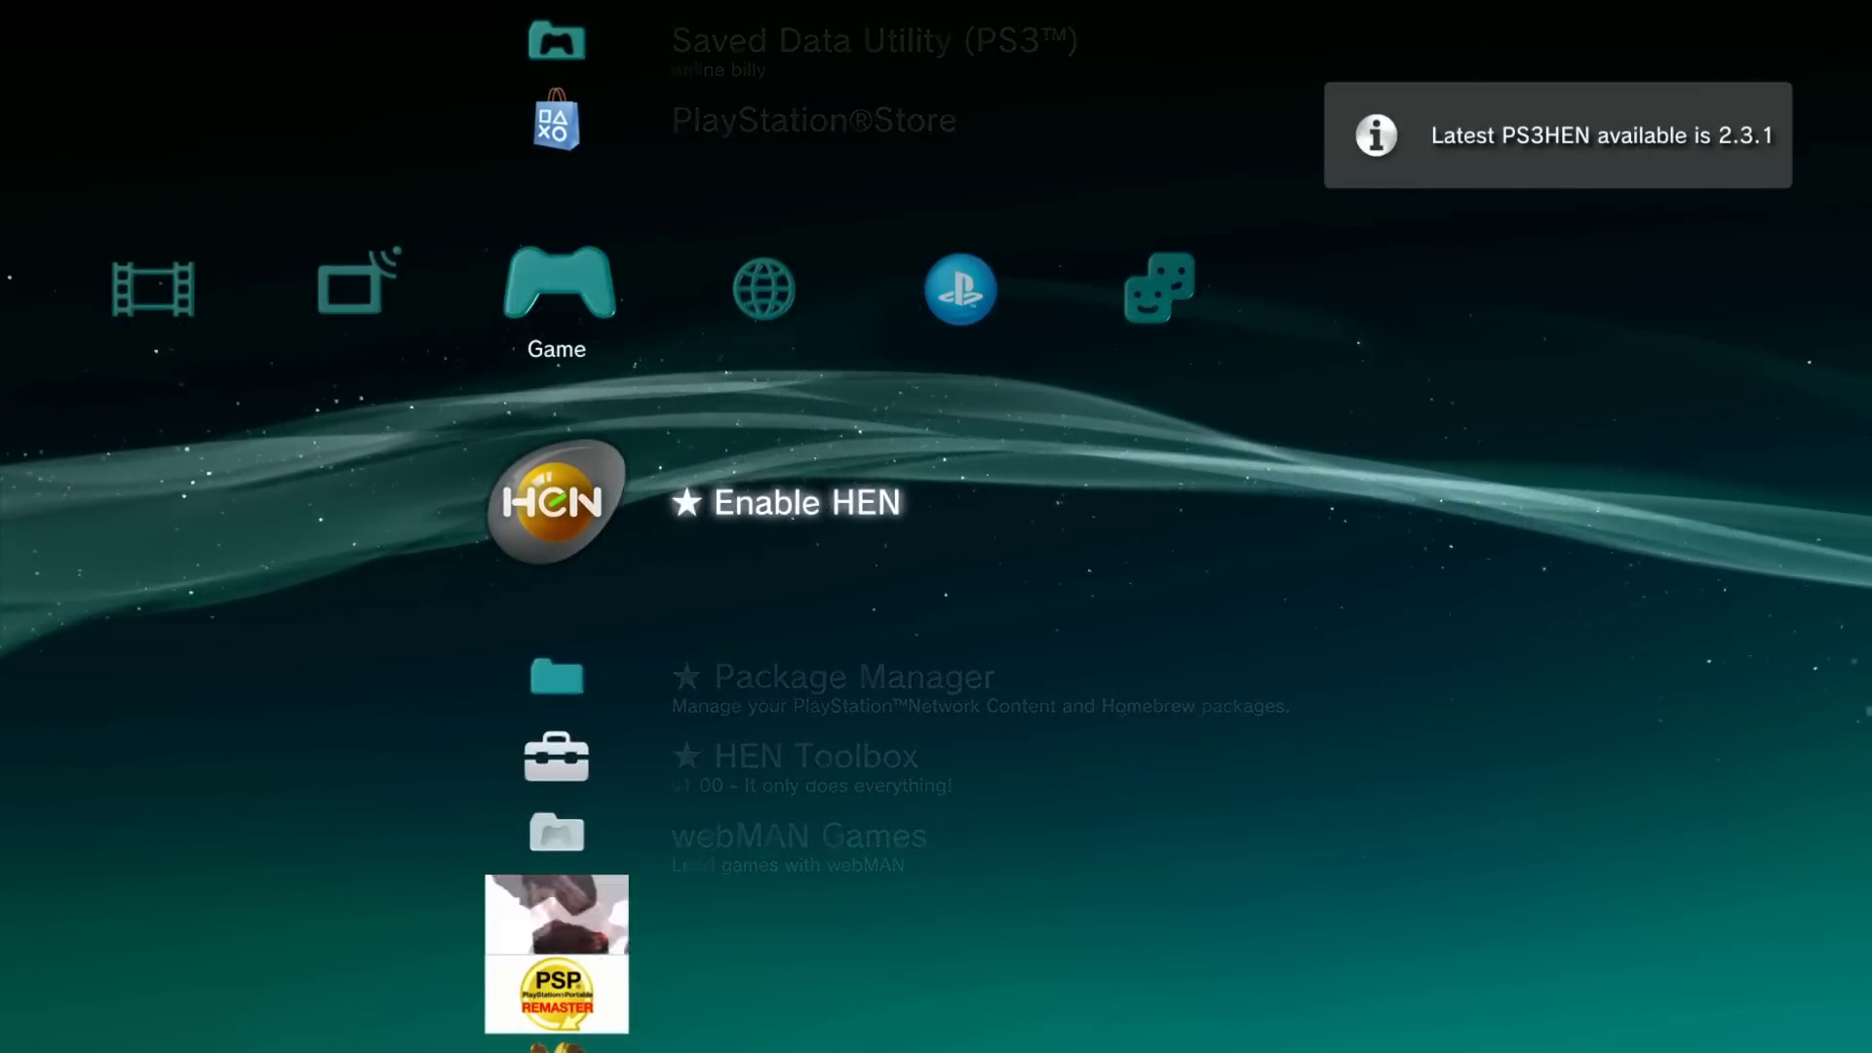
pyautogui.press('Down')
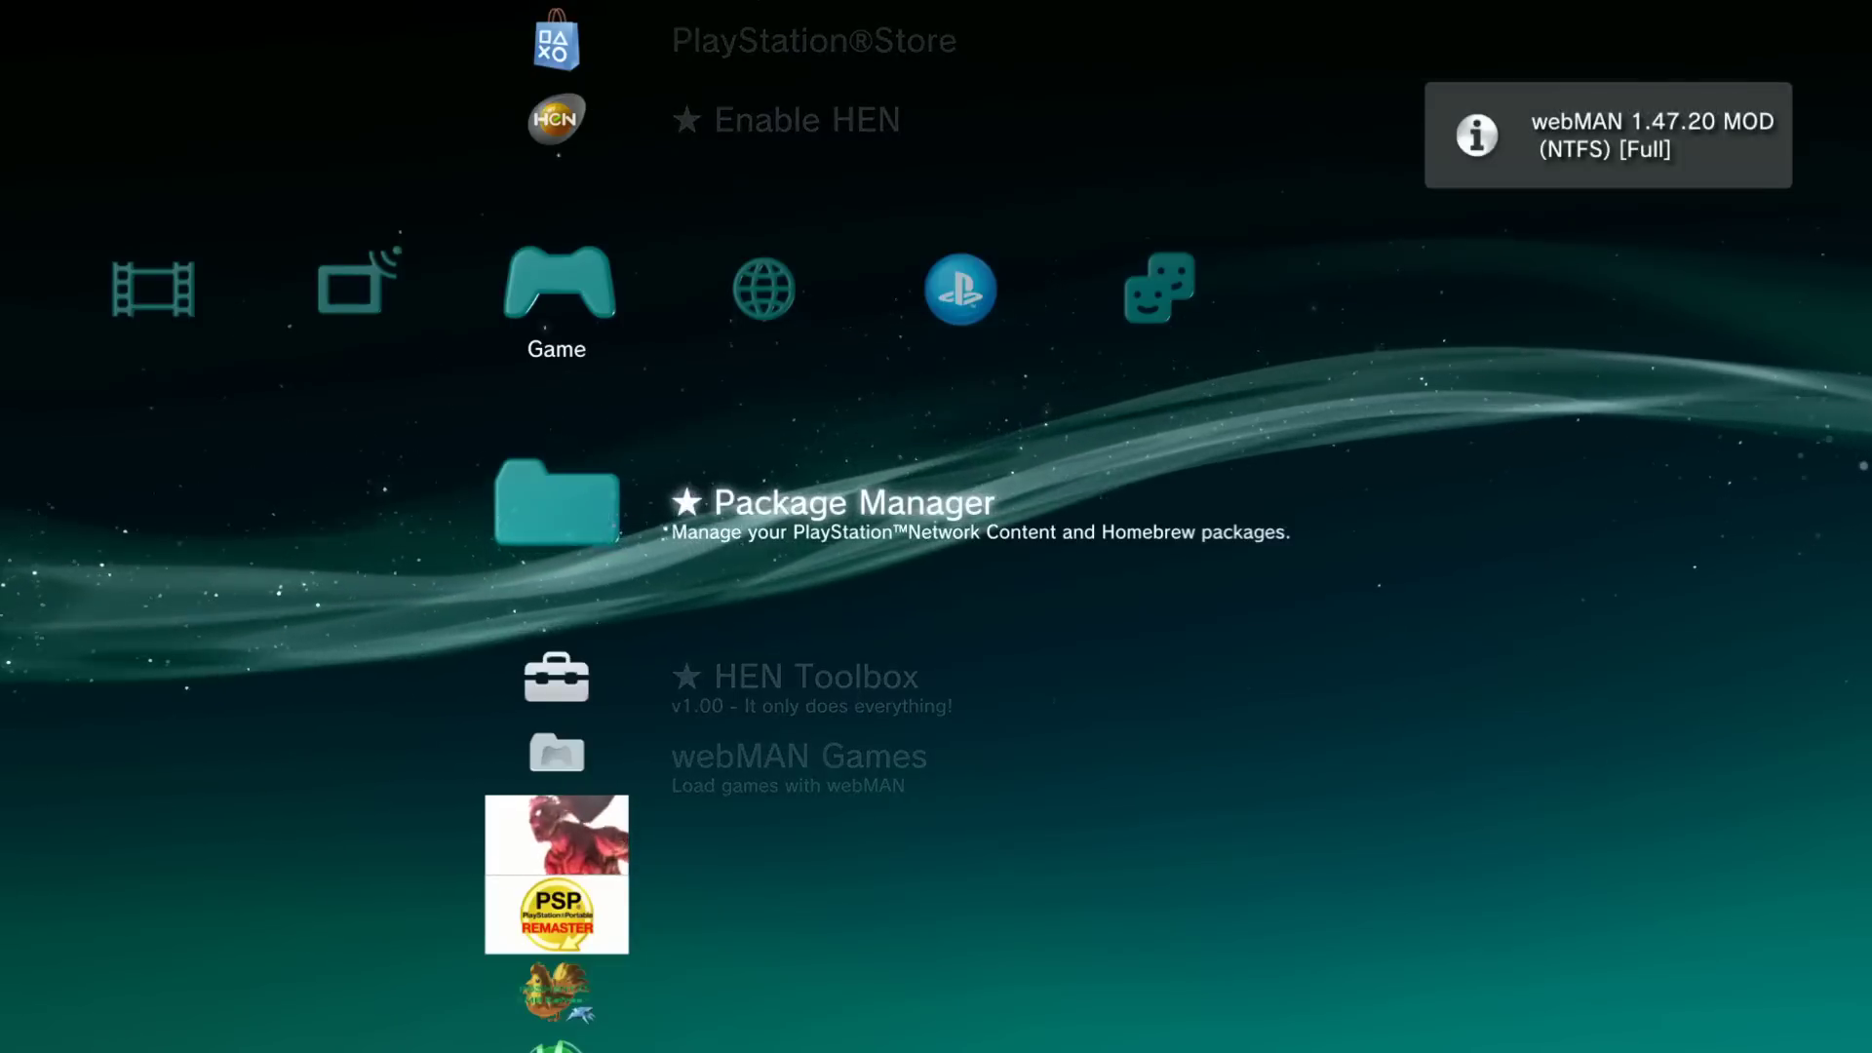
# - Launch HEN Toolbox and open Power Options > Advanced Options reboot choices
pyautogui.press('Down')
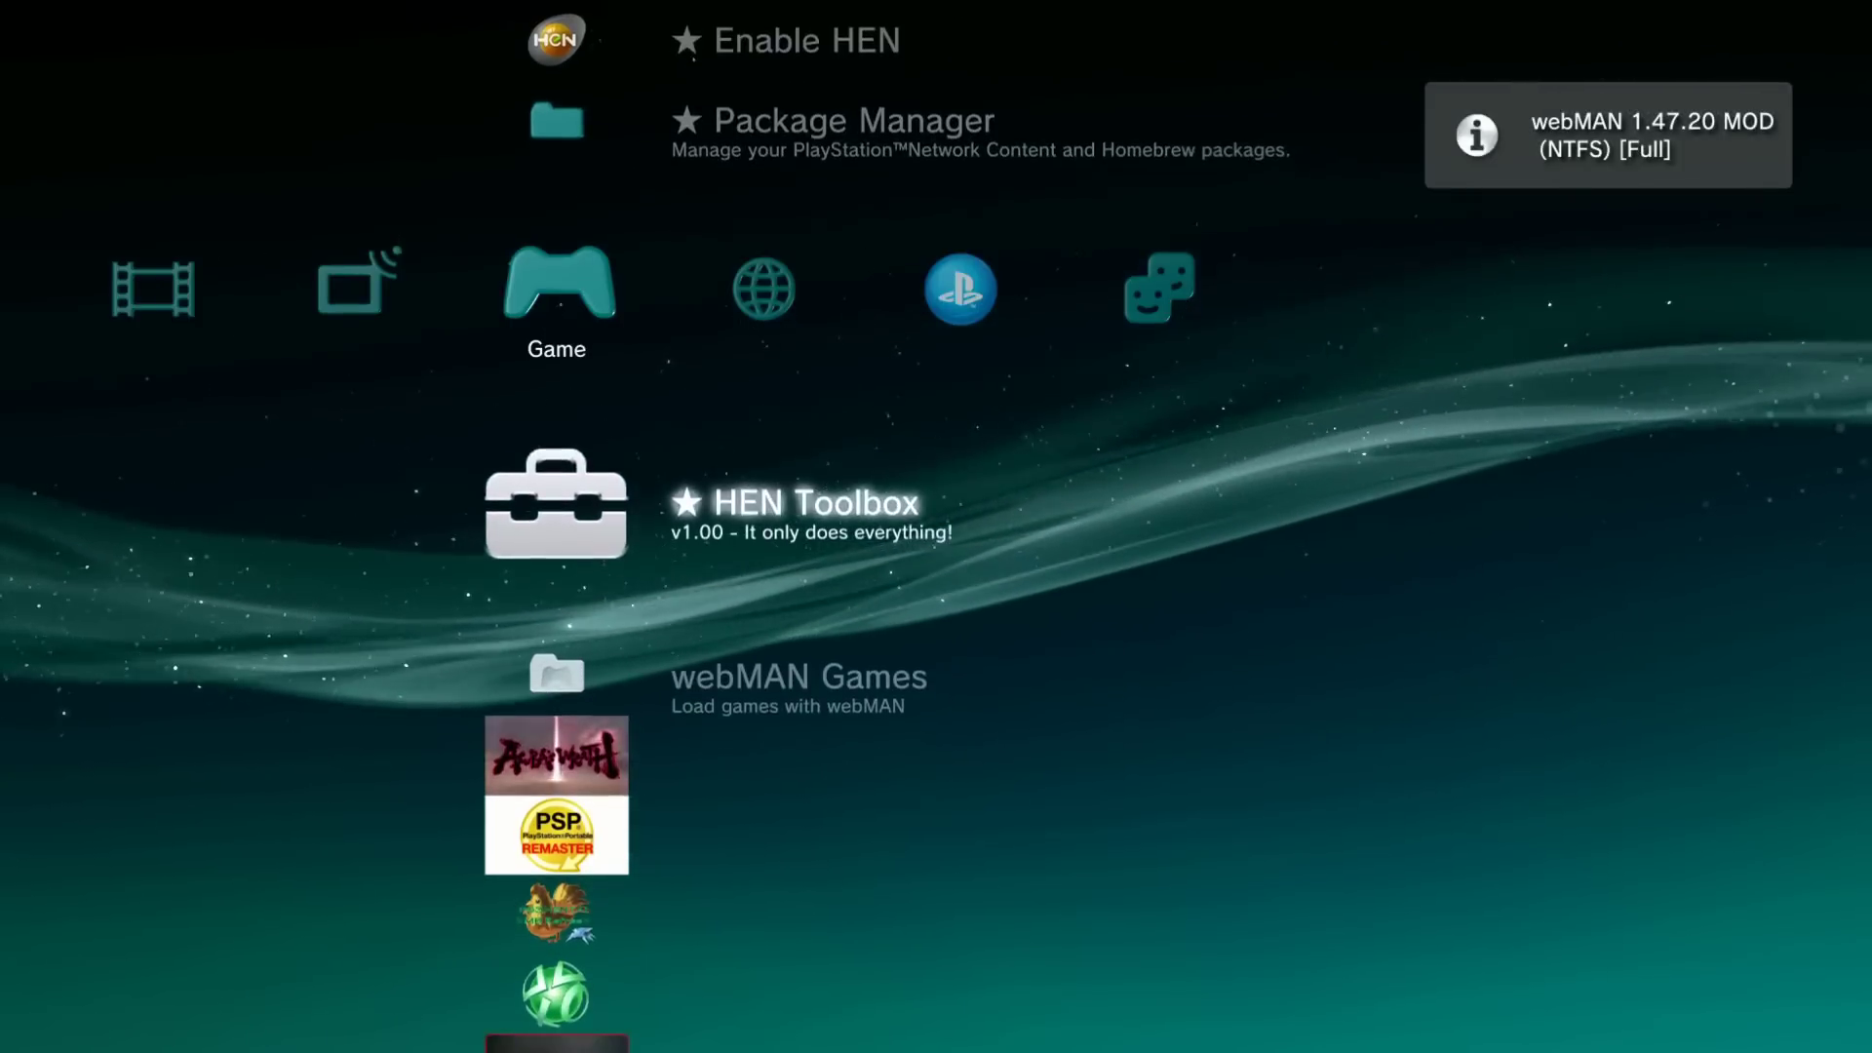
pyautogui.press('Up')
pyautogui.press('Down')
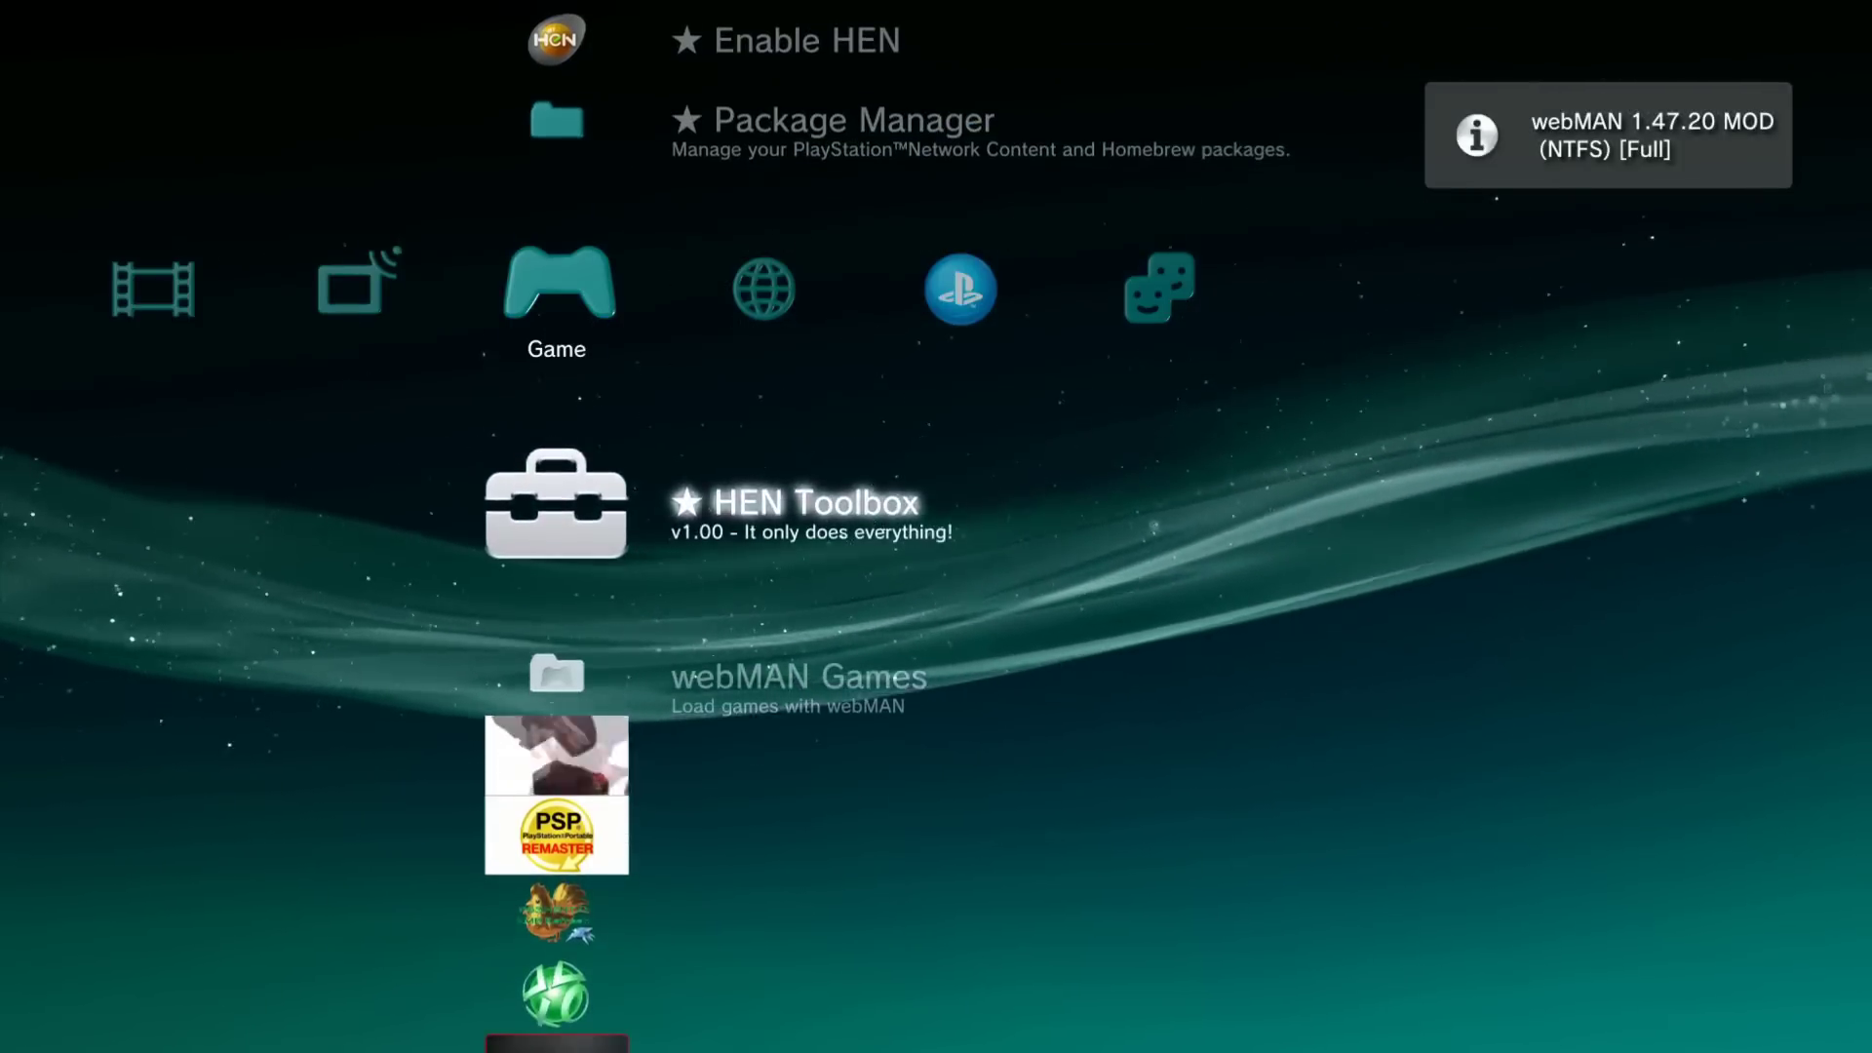
pyautogui.press('Return')
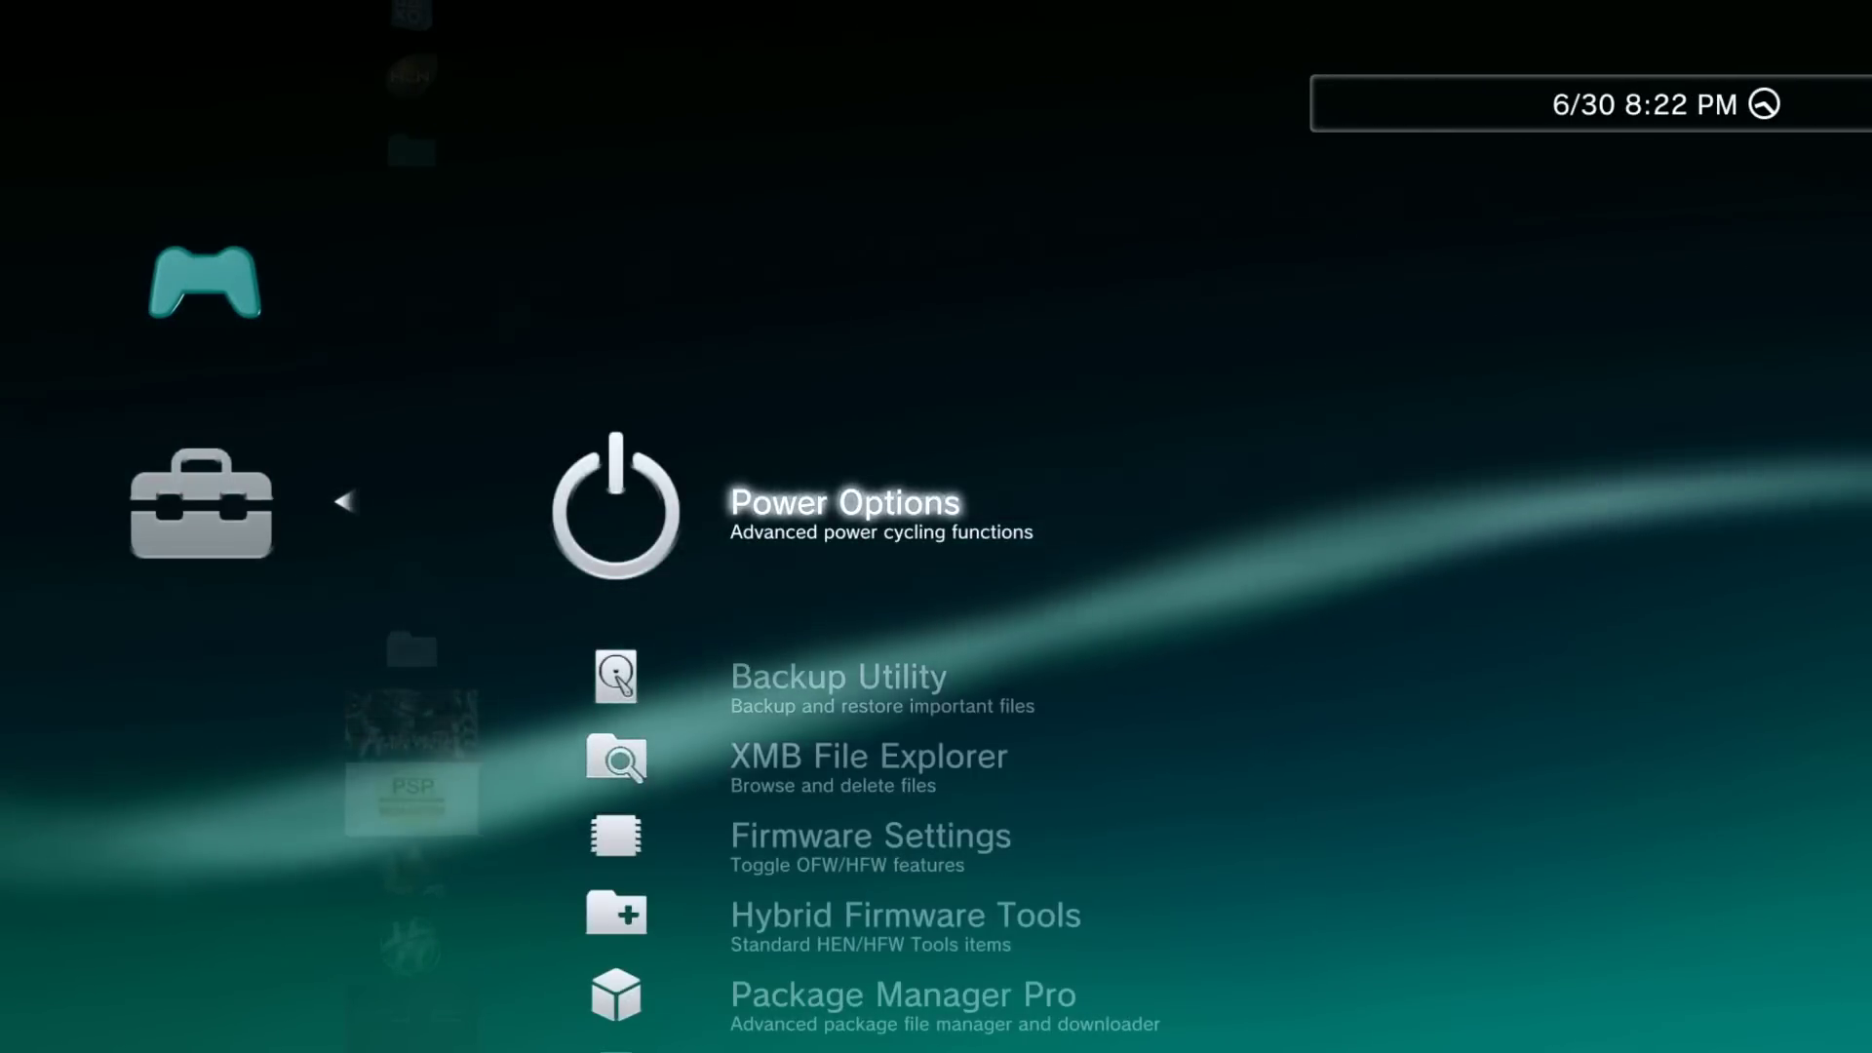
pyautogui.press('Return')
pyautogui.press('Down')
pyautogui.press('Down')
pyautogui.press('Down')
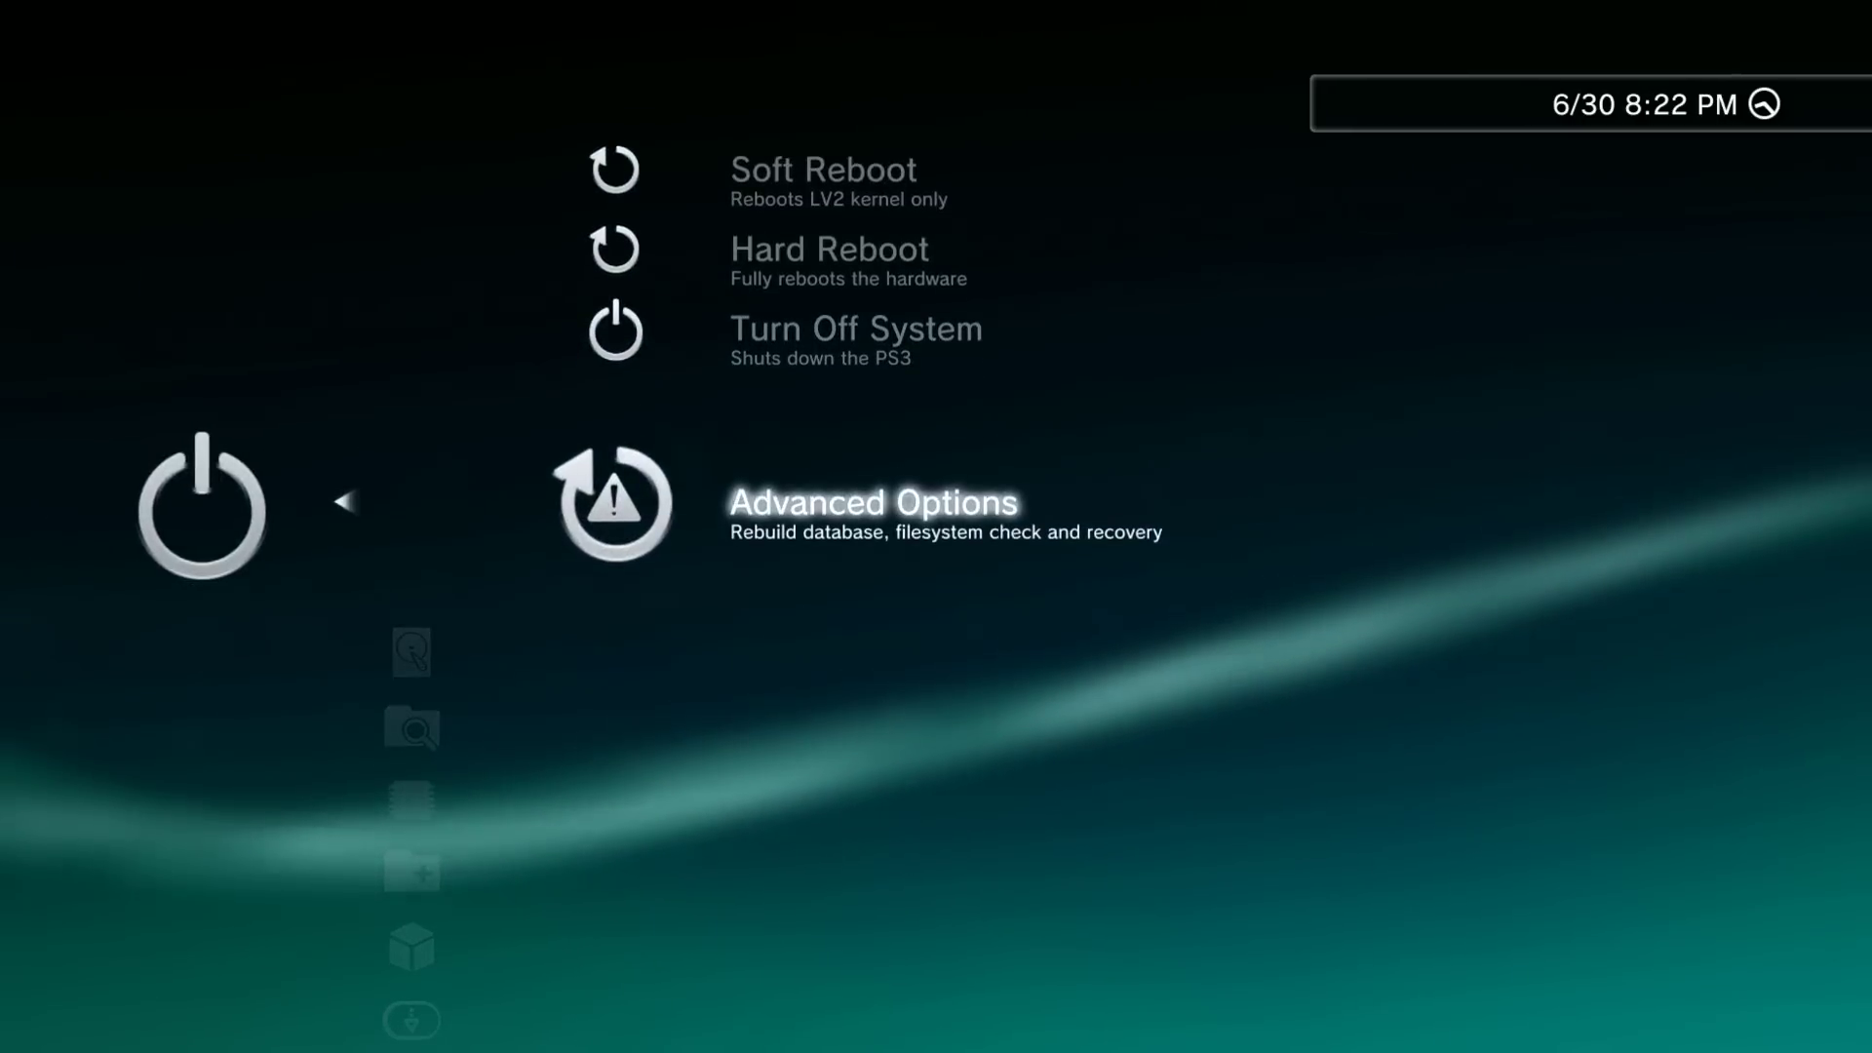
pyautogui.press('Return')
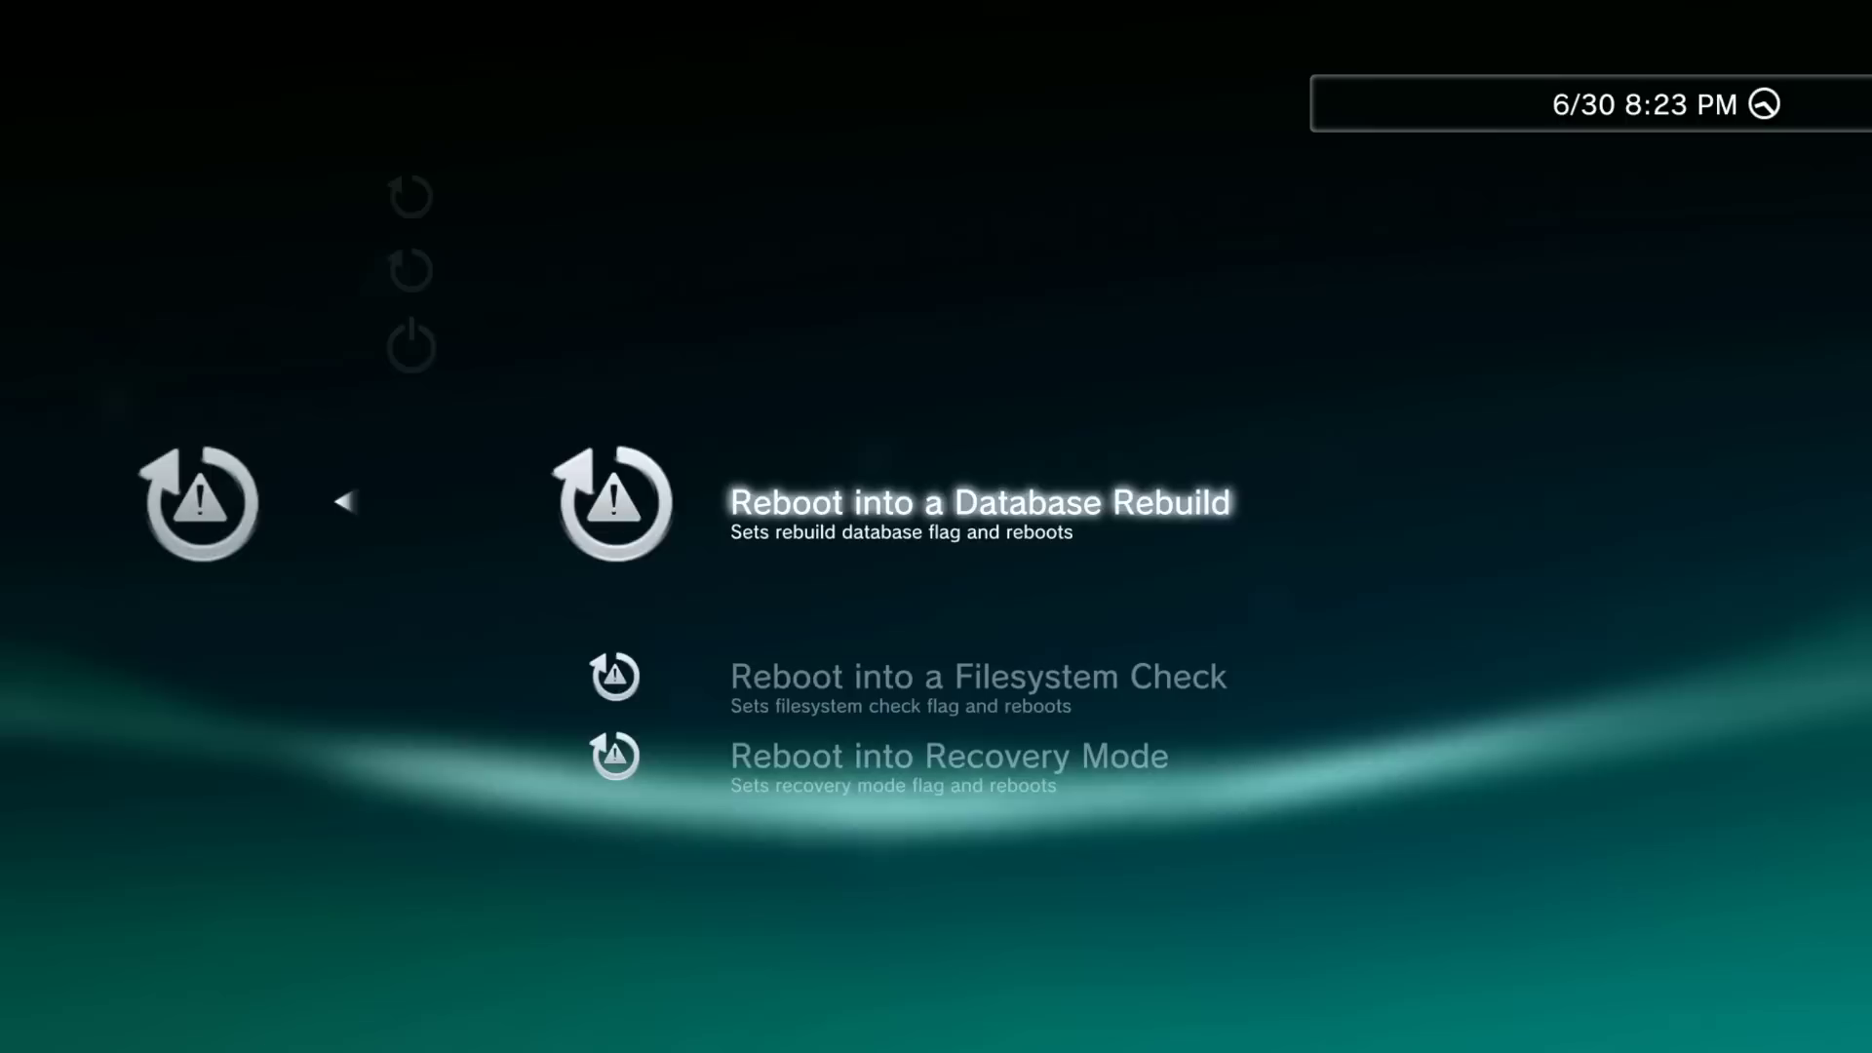
# - Scroll past the filesystem-check and recovery-mode reboots, then enter the Backup Utility
pyautogui.press('Down')
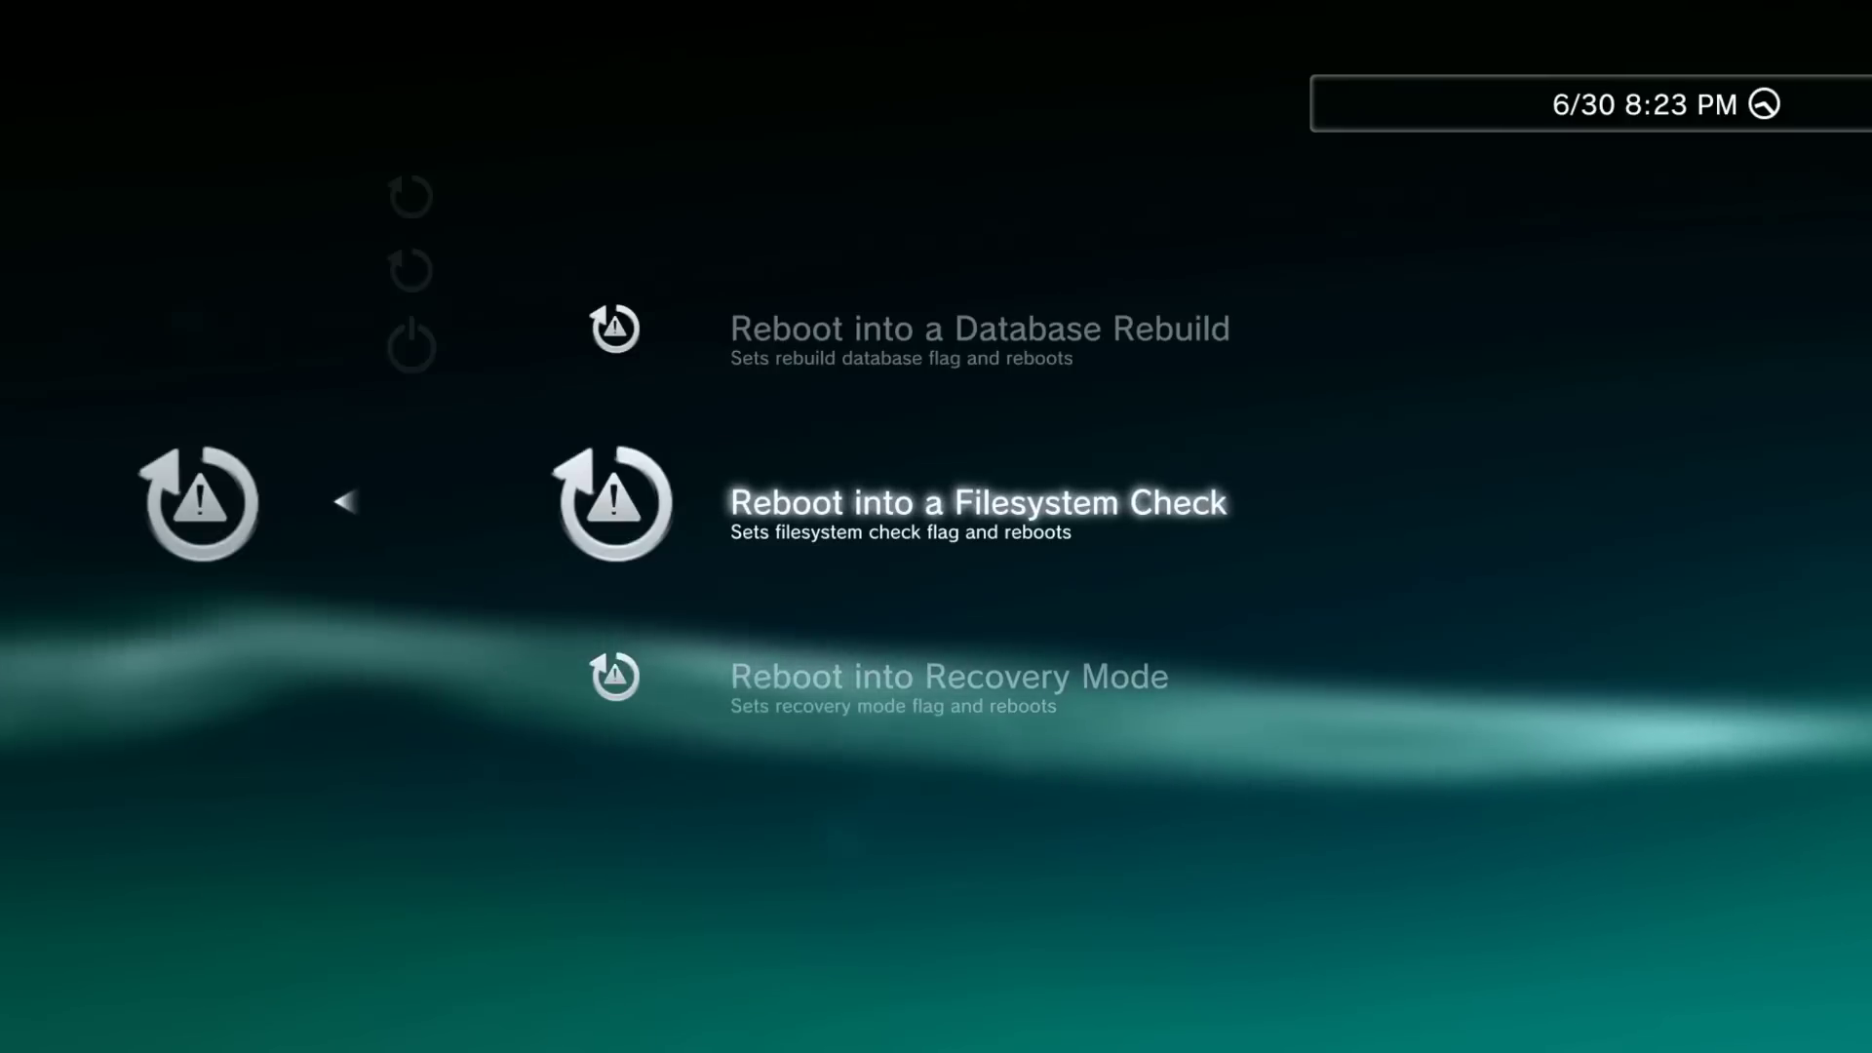
pyautogui.press('Down')
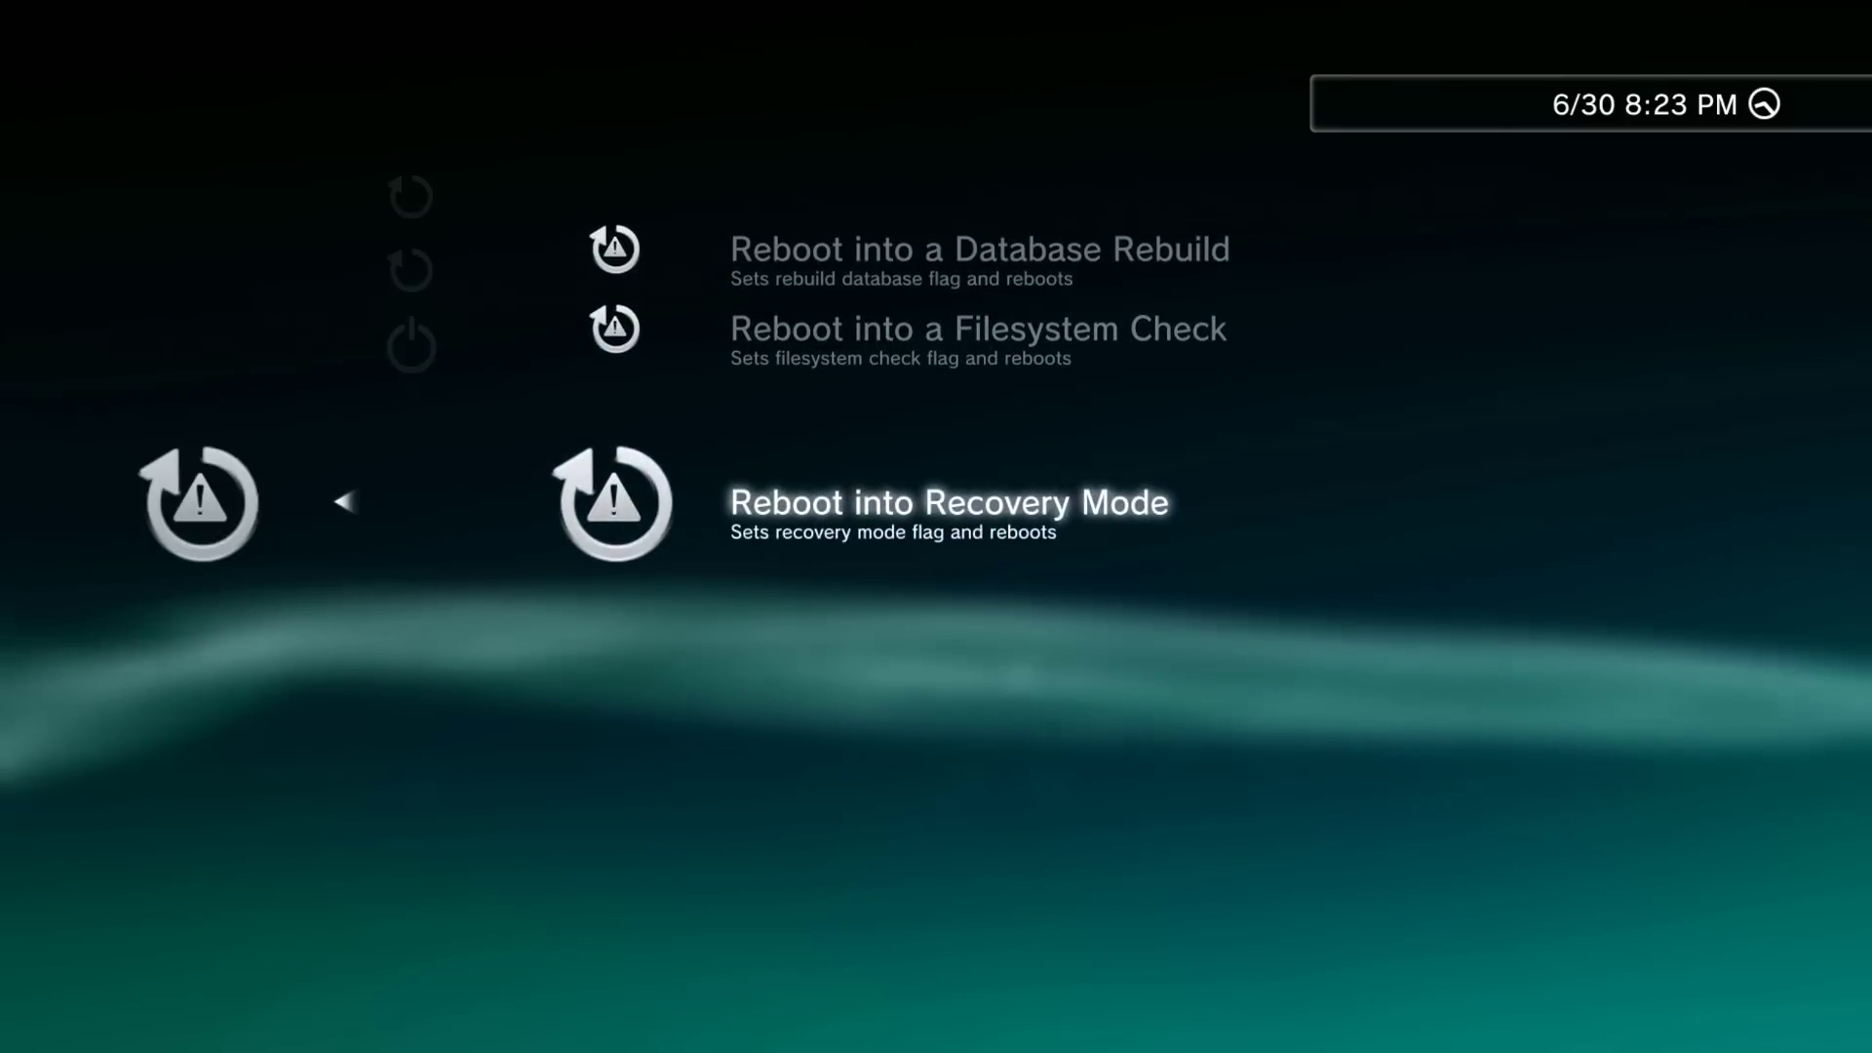
pyautogui.press('Left')
pyautogui.press('Left')
pyautogui.press('Down')
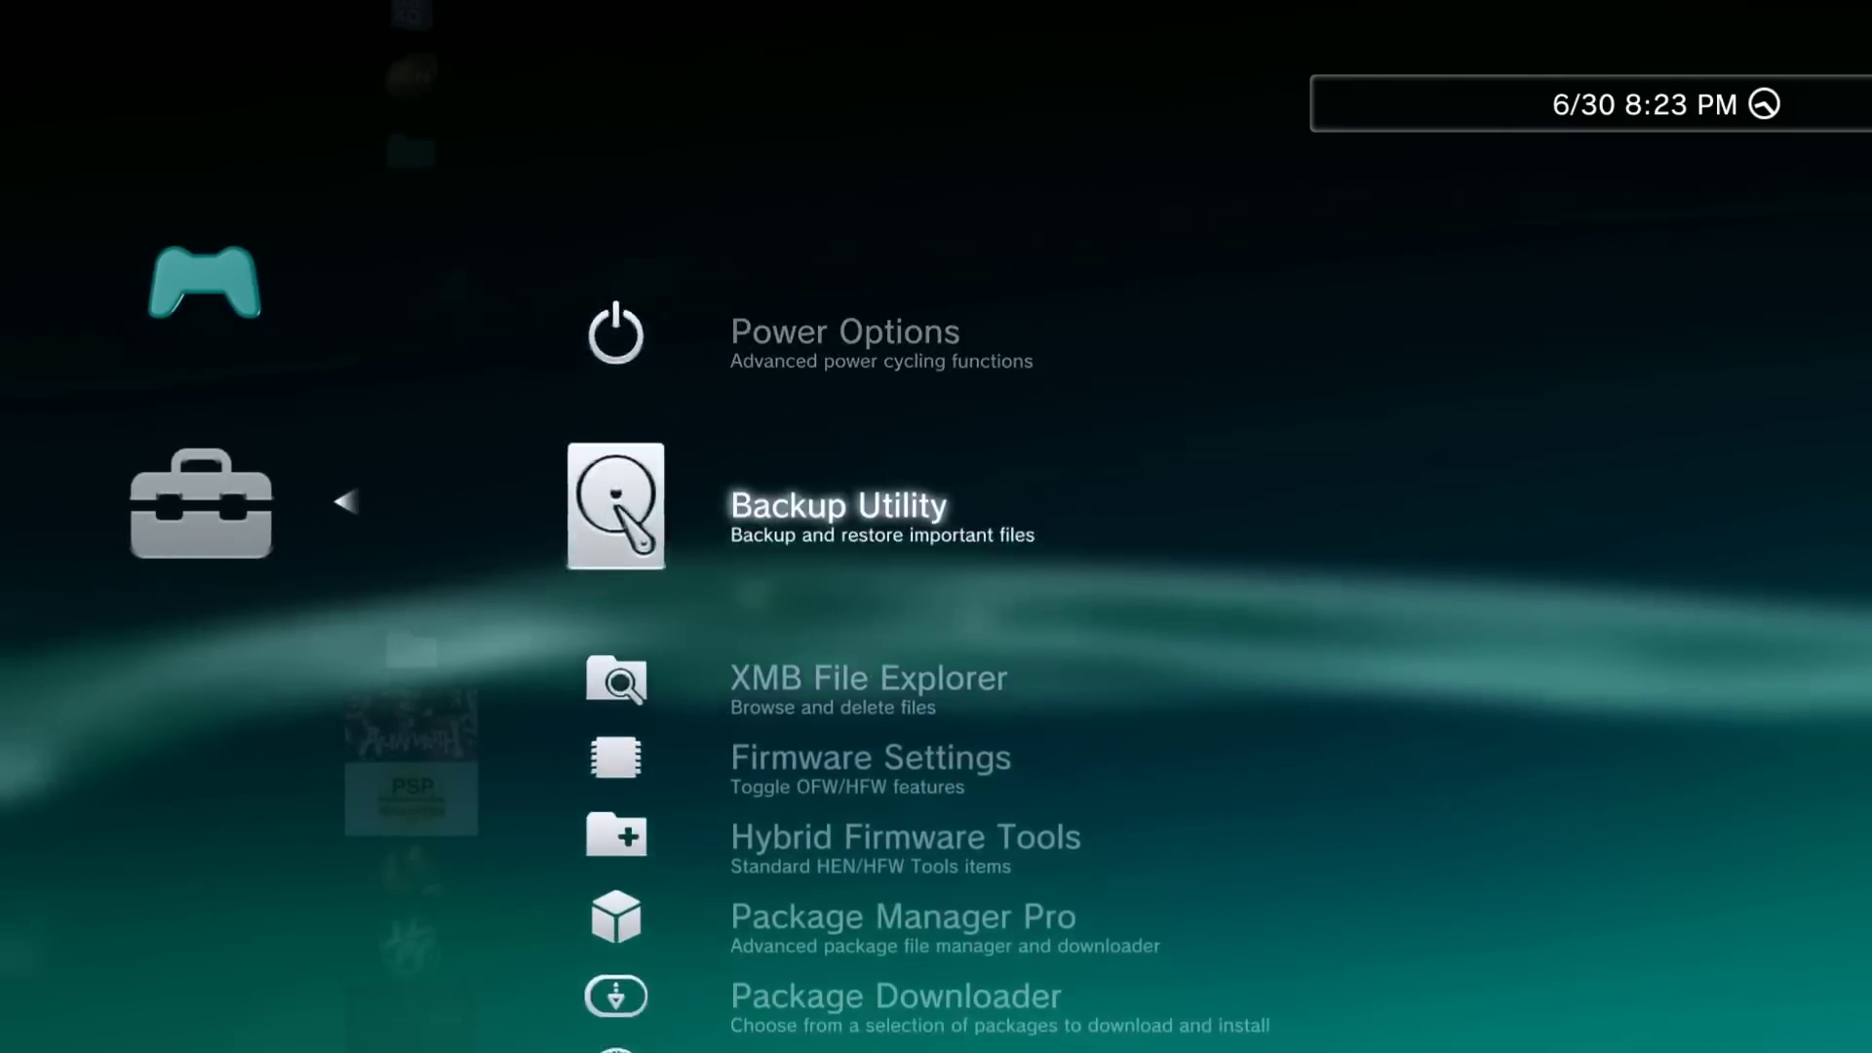
pyautogui.press('Right')
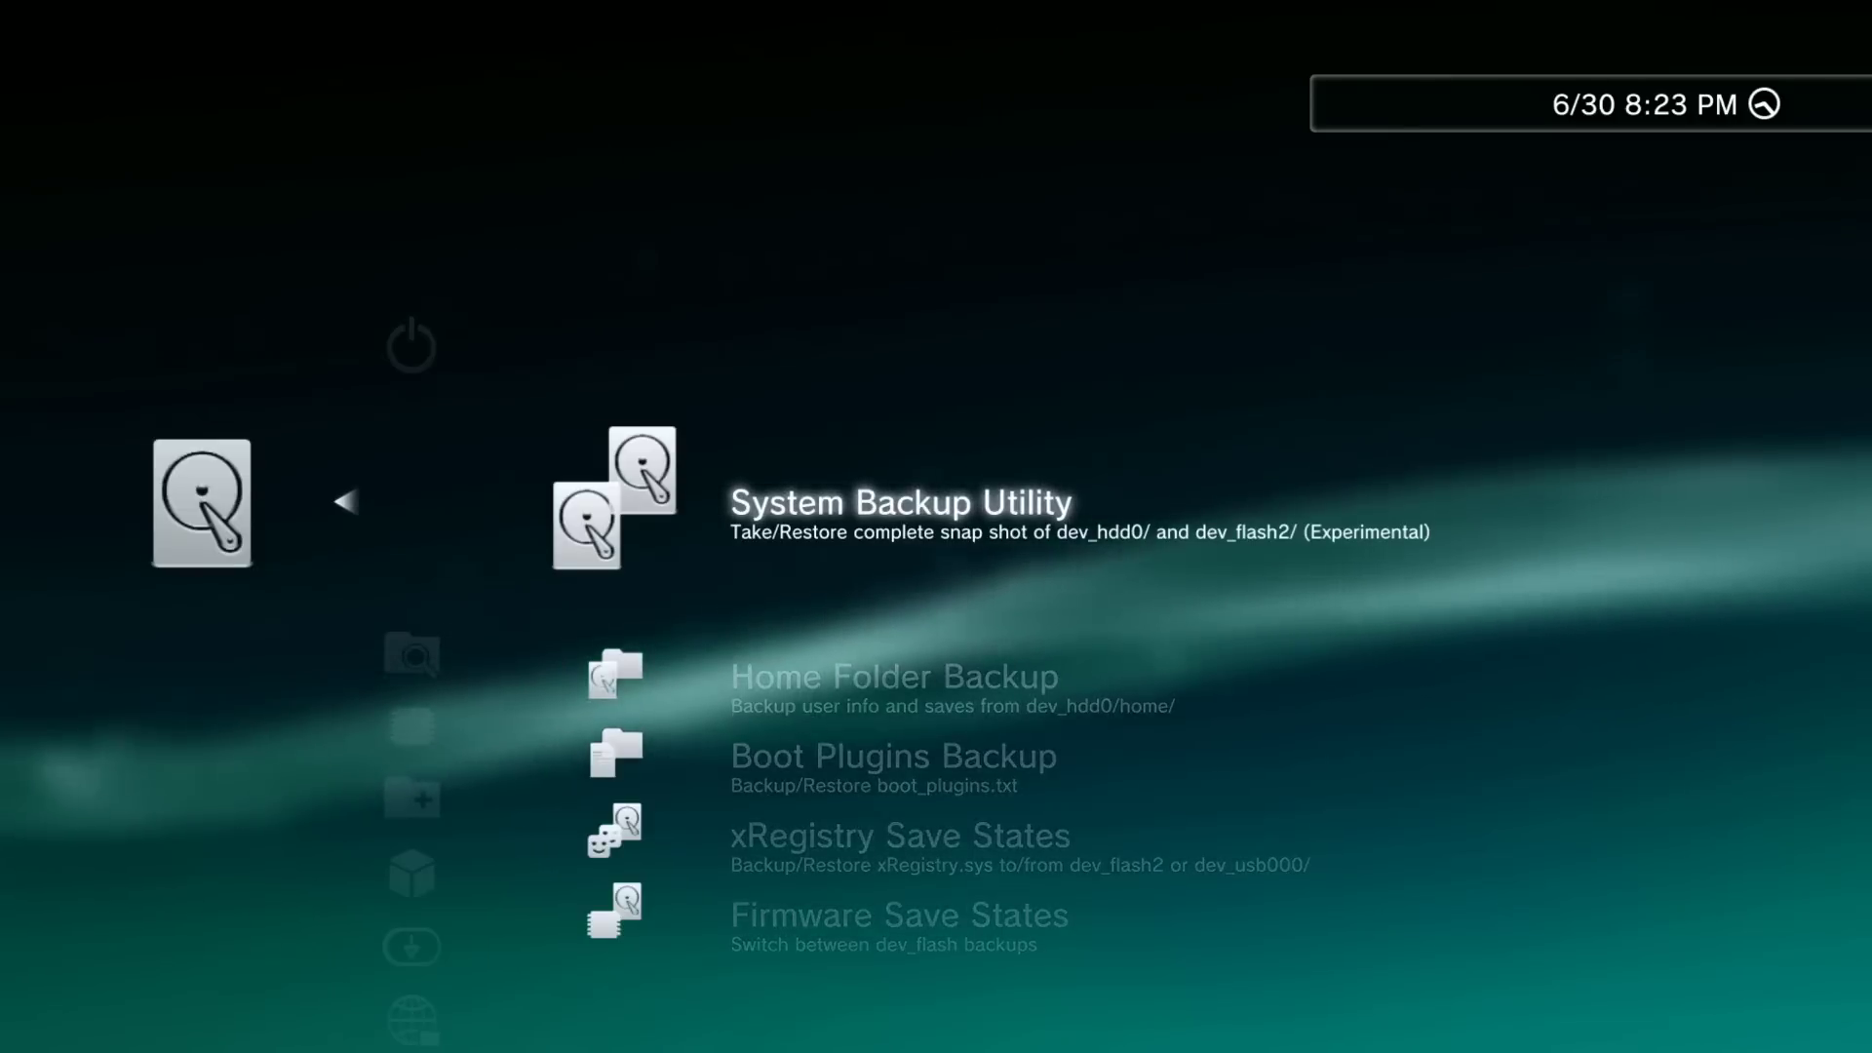
# - Scroll through Home Folder Backup, Boot Plugins Backup and the other backup options
pyautogui.press('Down')
pyautogui.press('Down')
pyautogui.press('Down')
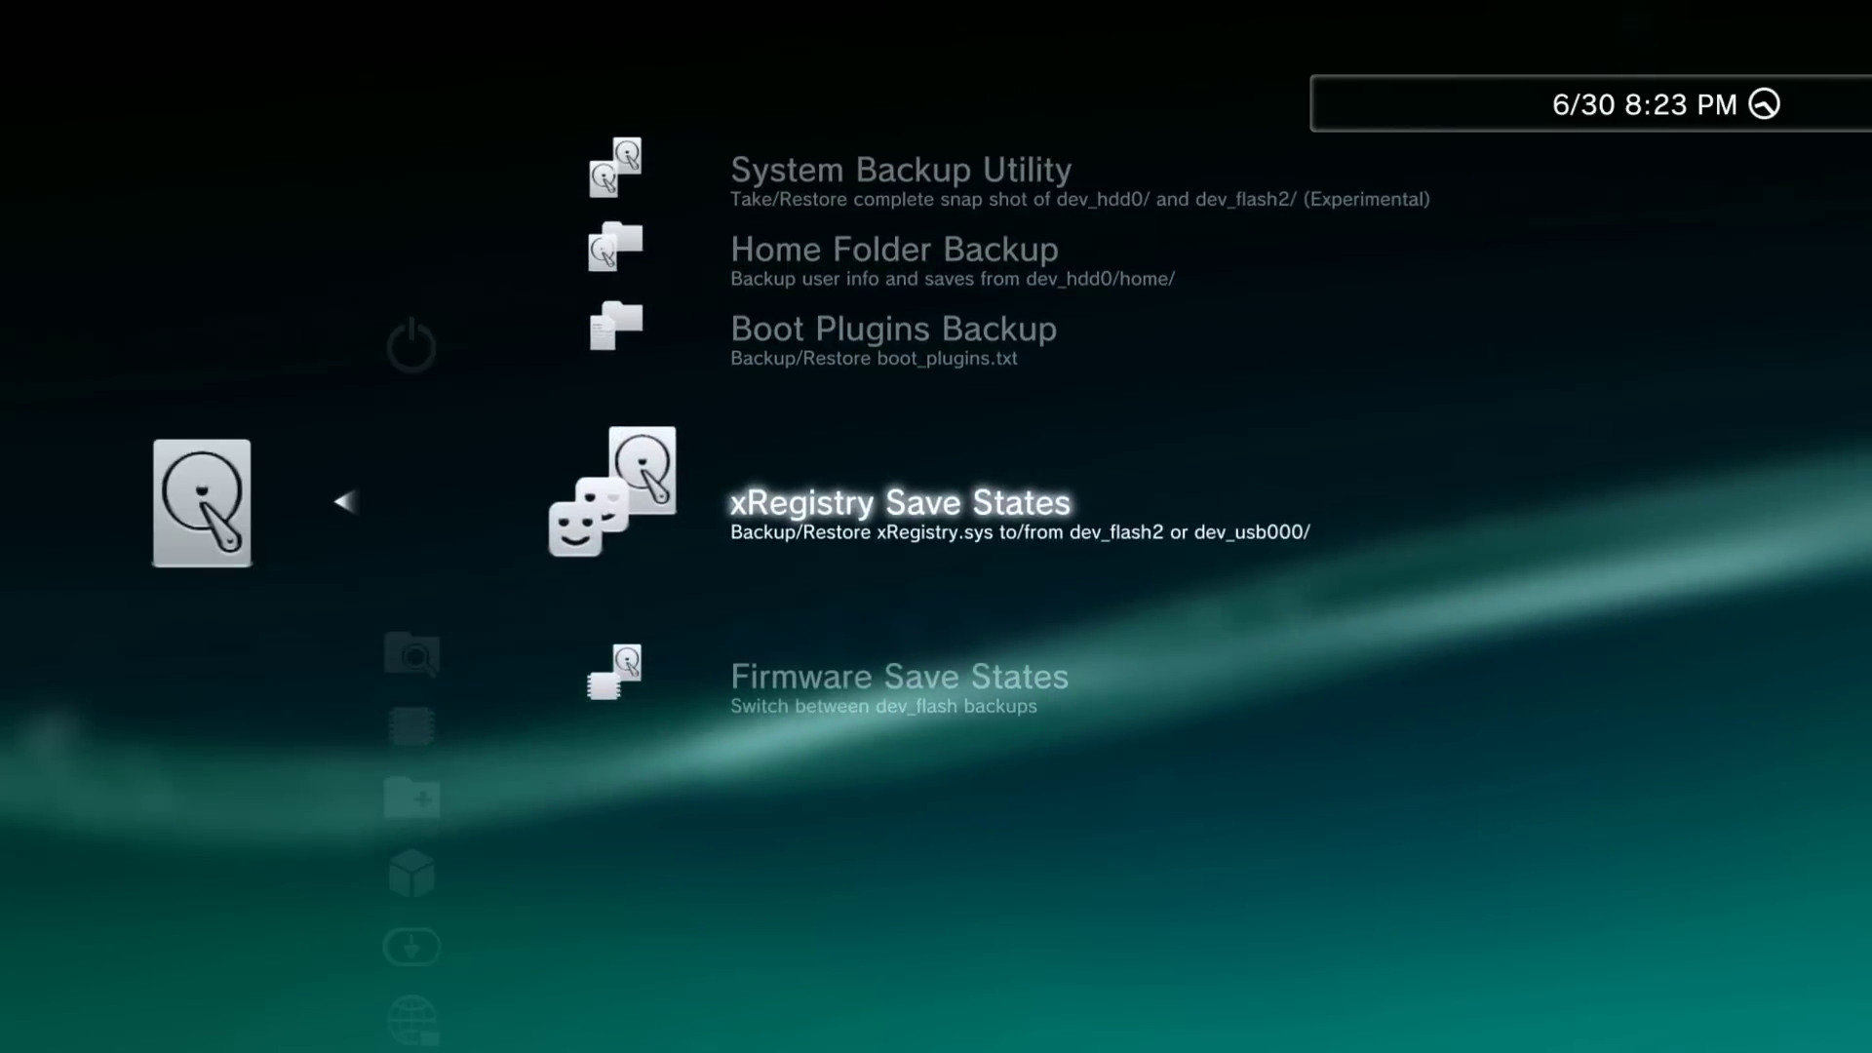
pyautogui.press('Down')
pyautogui.press('Up')
pyautogui.press('Up')
pyautogui.press('Up')
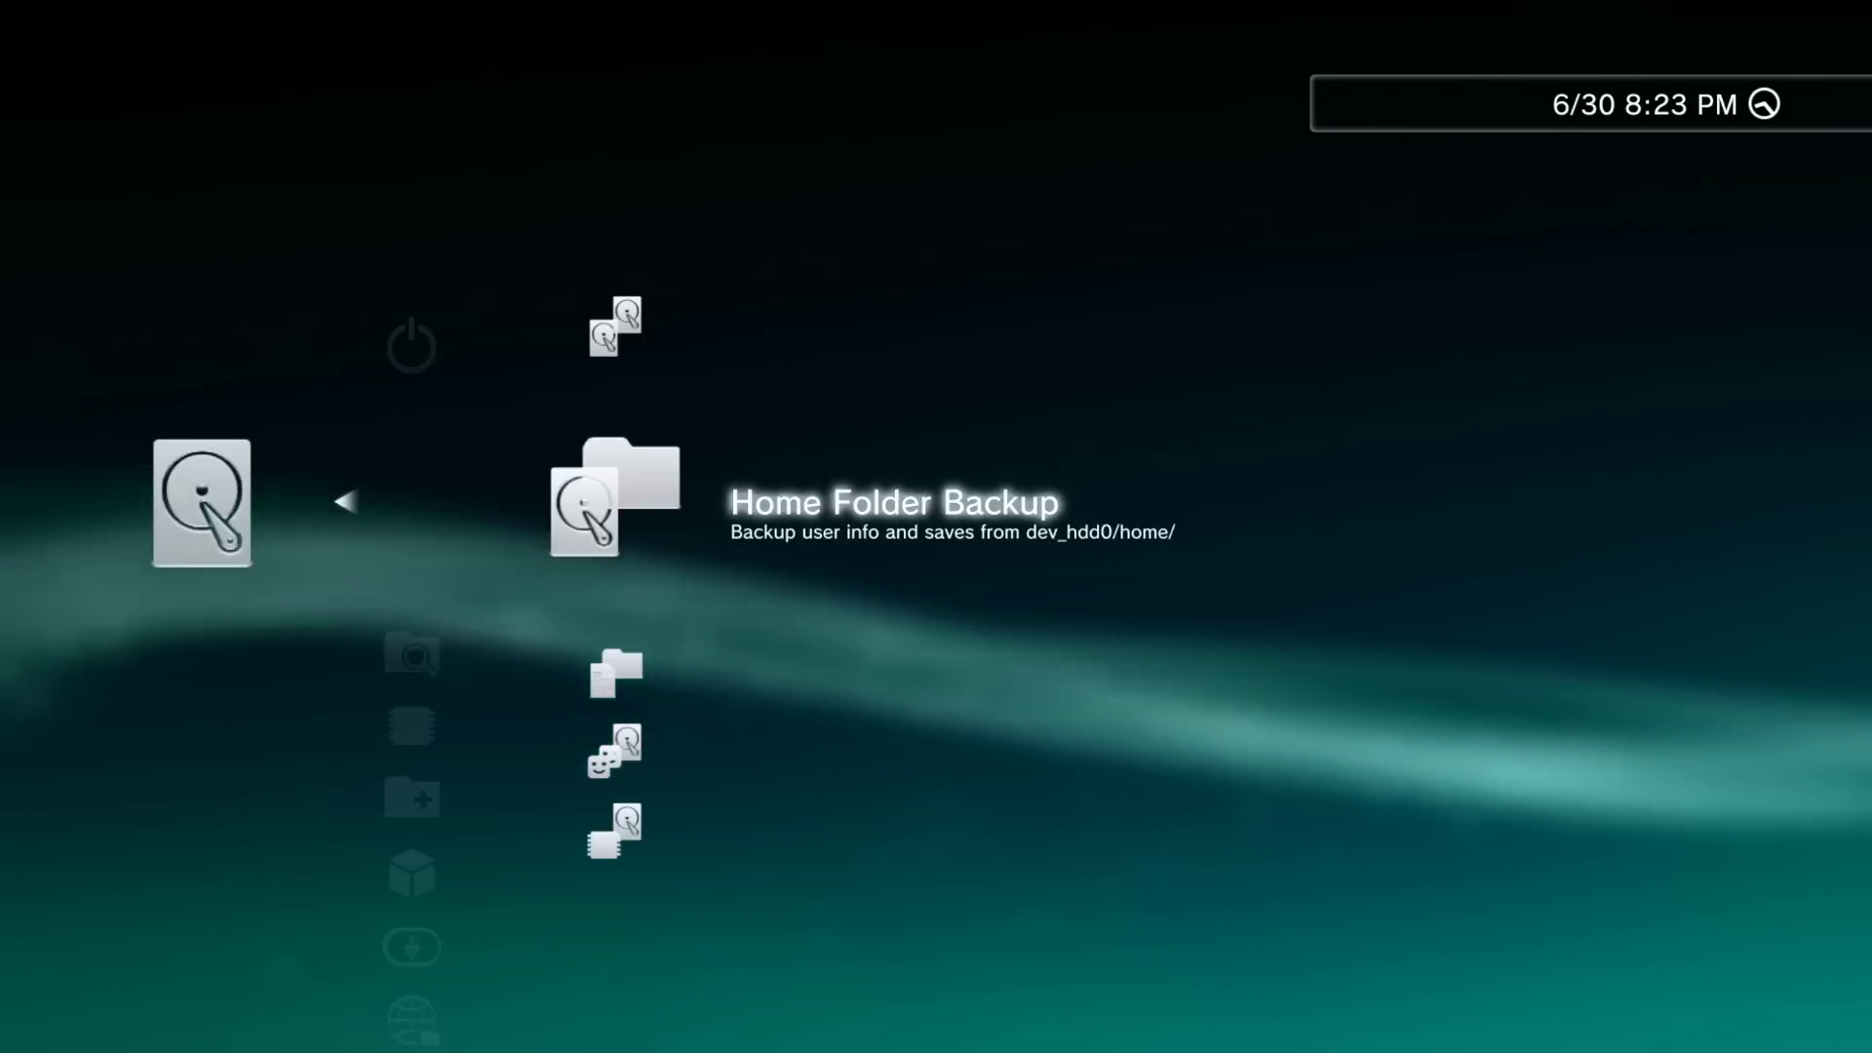
pyautogui.press('Down')
pyautogui.press('Down')
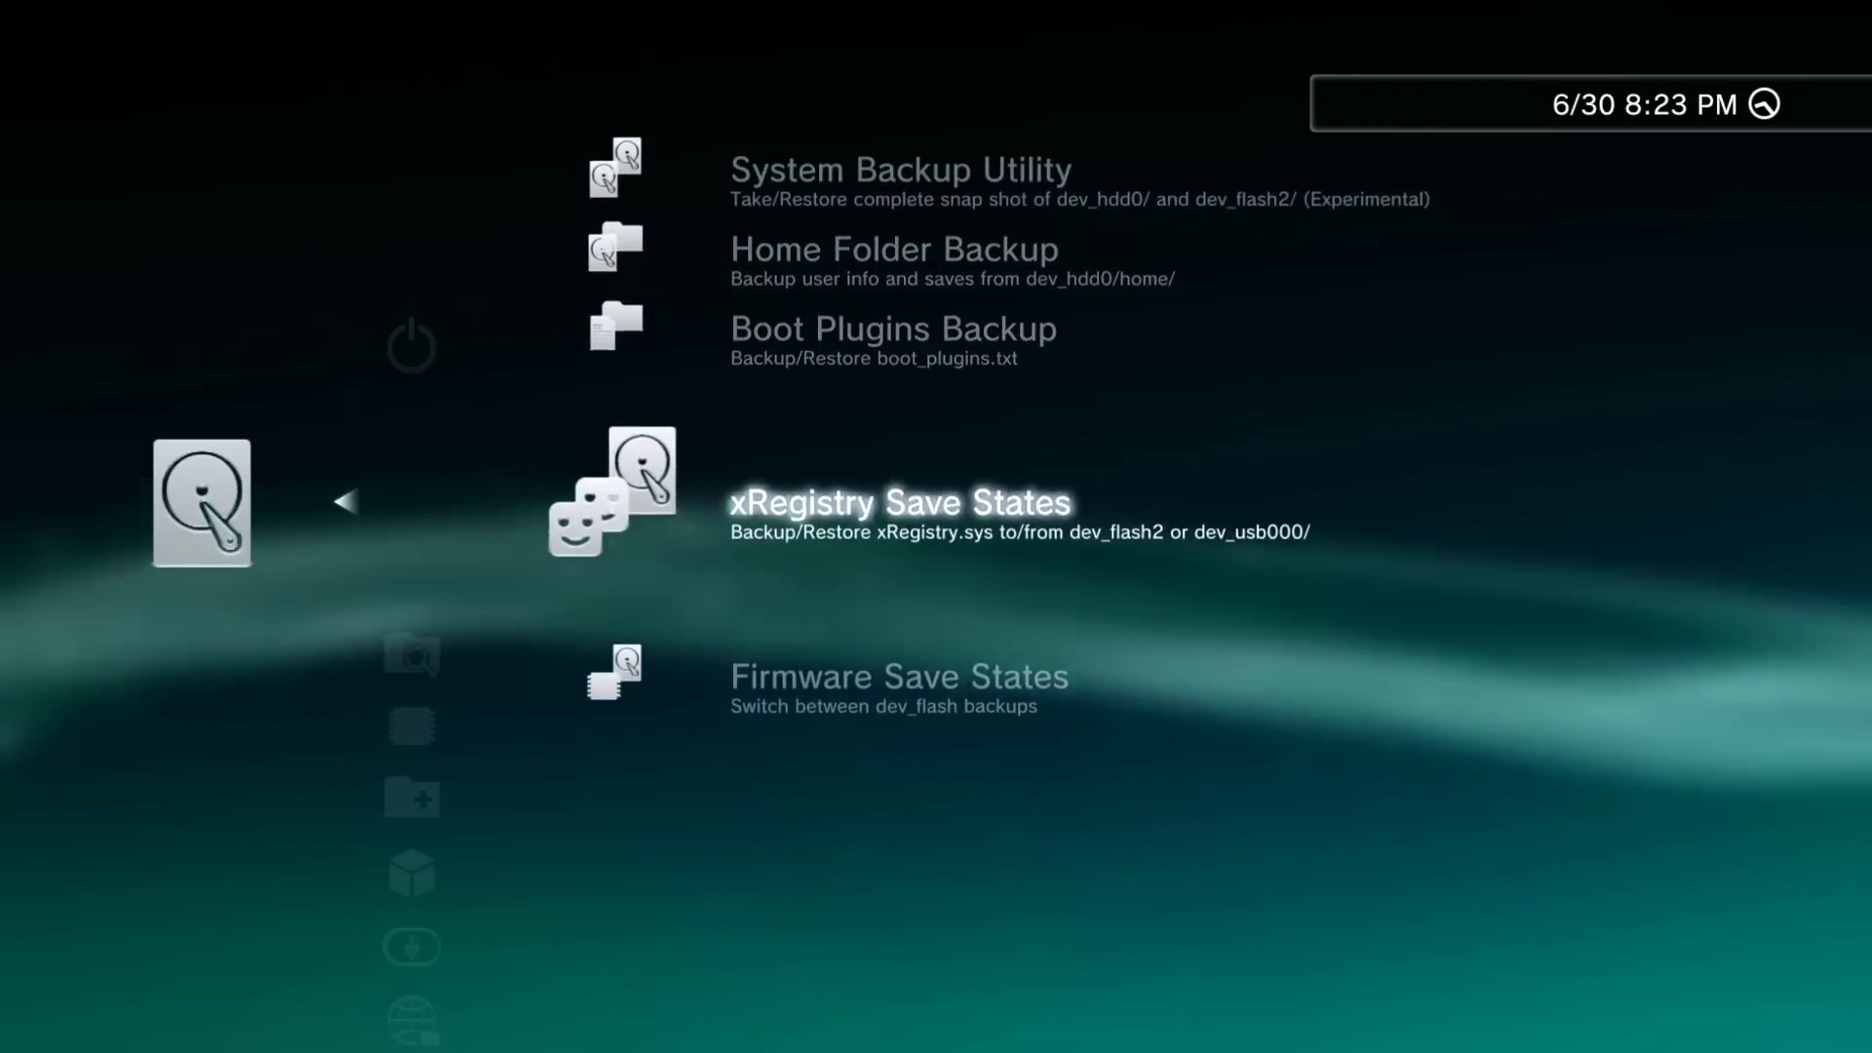
pyautogui.press('Up')
pyautogui.press('Up')
pyautogui.press('Up')
# - Browse Firmware Settings toggles, including Toggle Power Options and the HAN Toolbox toggle
pyautogui.press('Left')
pyautogui.press('Down')
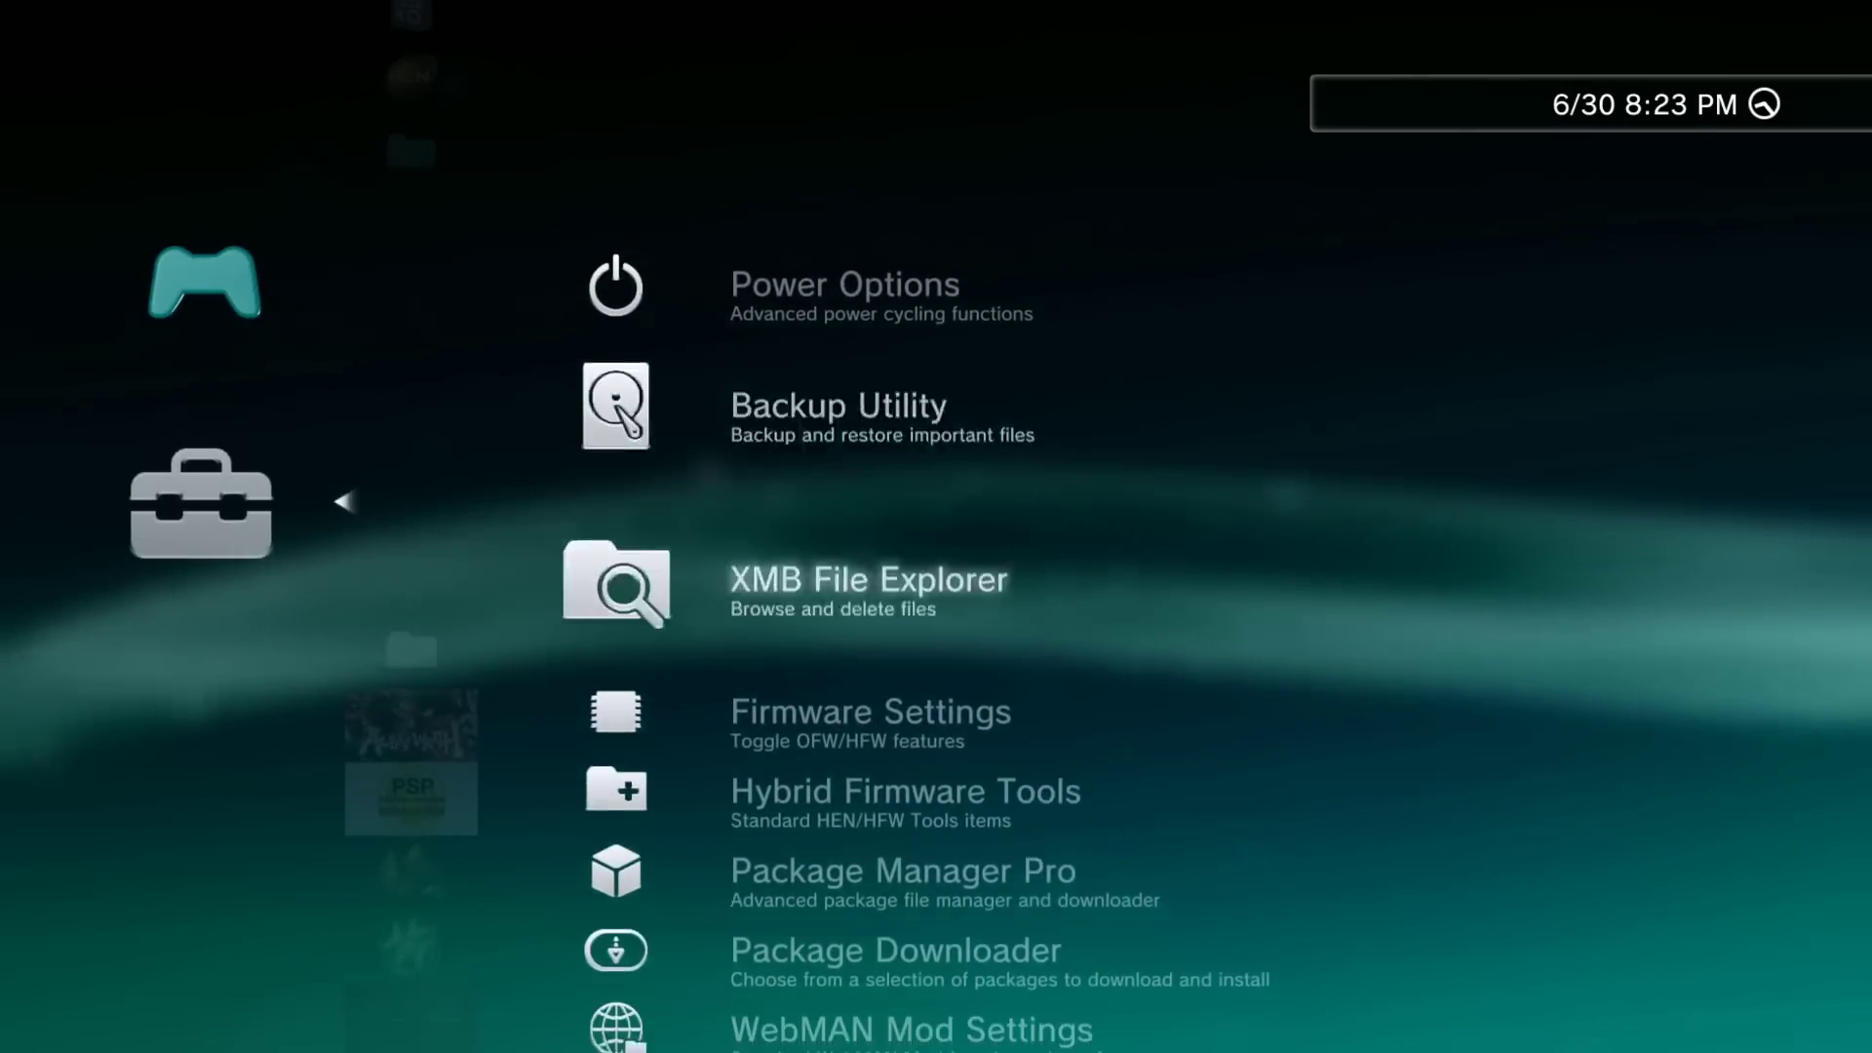
pyautogui.press('Down')
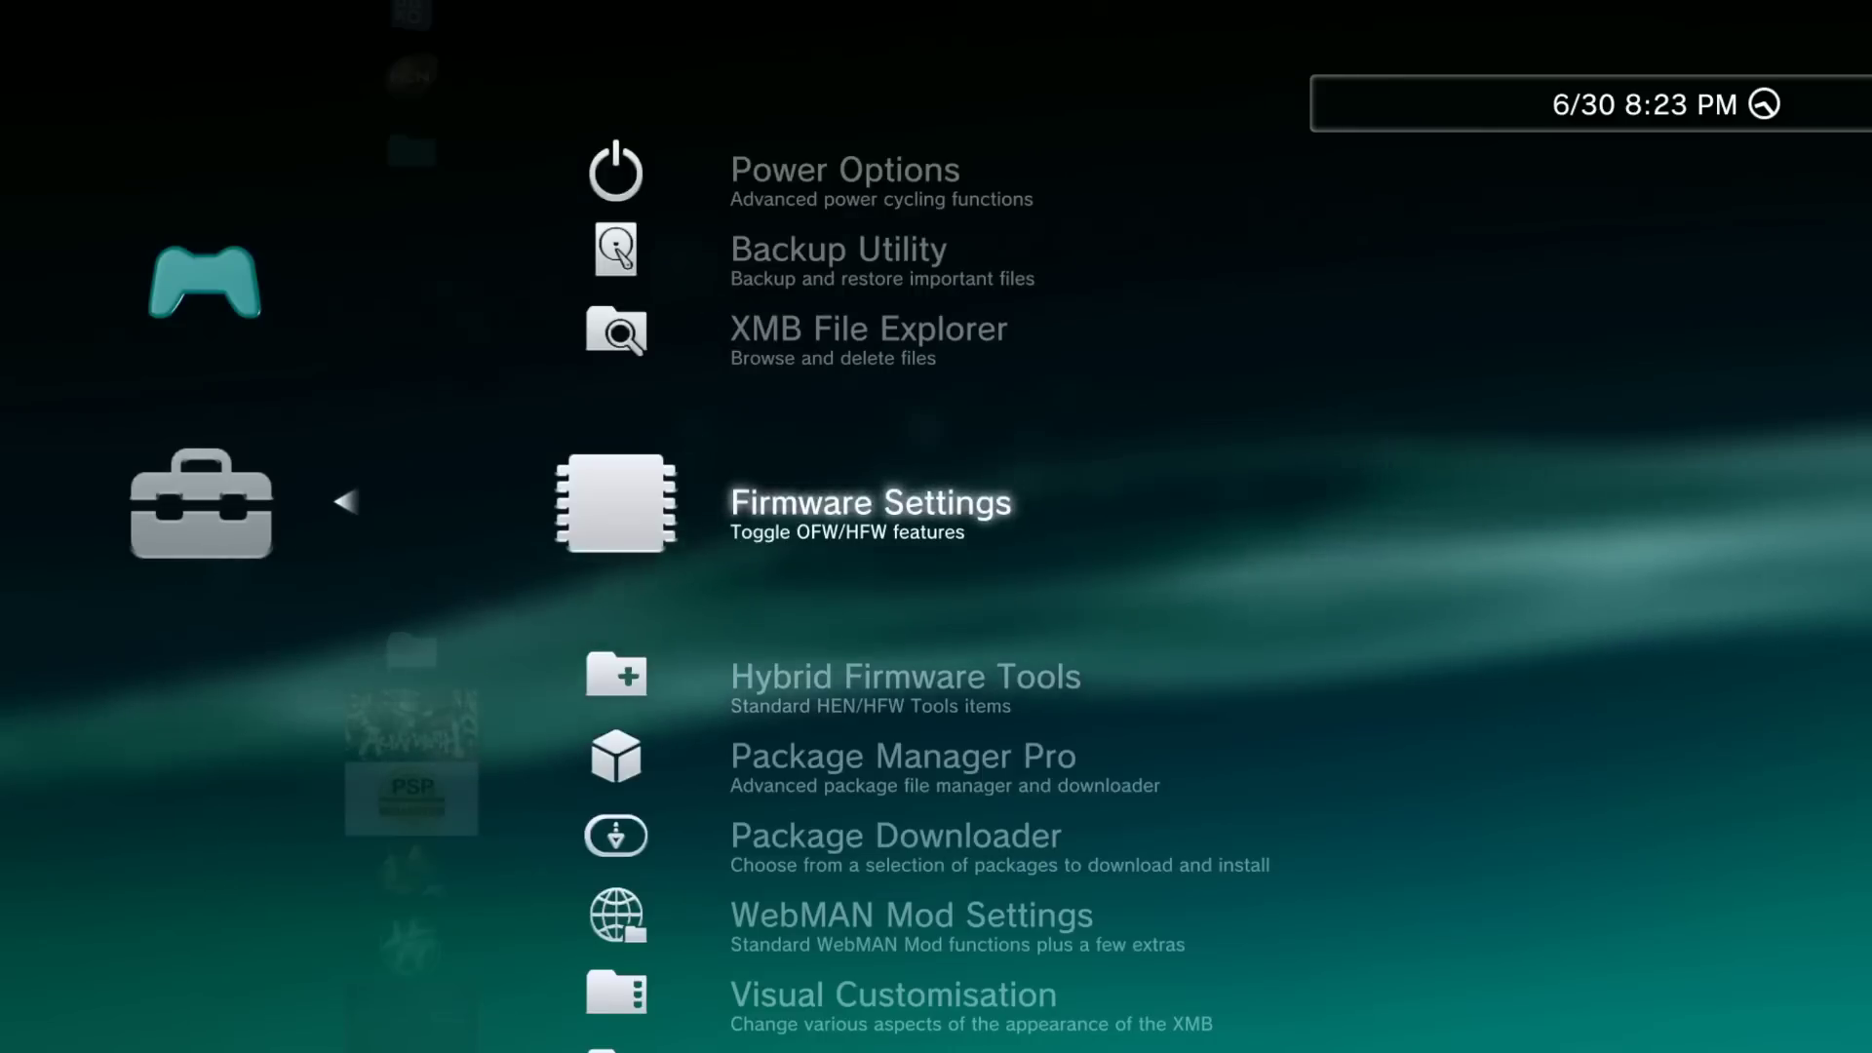
pyautogui.press('Right')
pyautogui.press('Down')
pyautogui.press('Down')
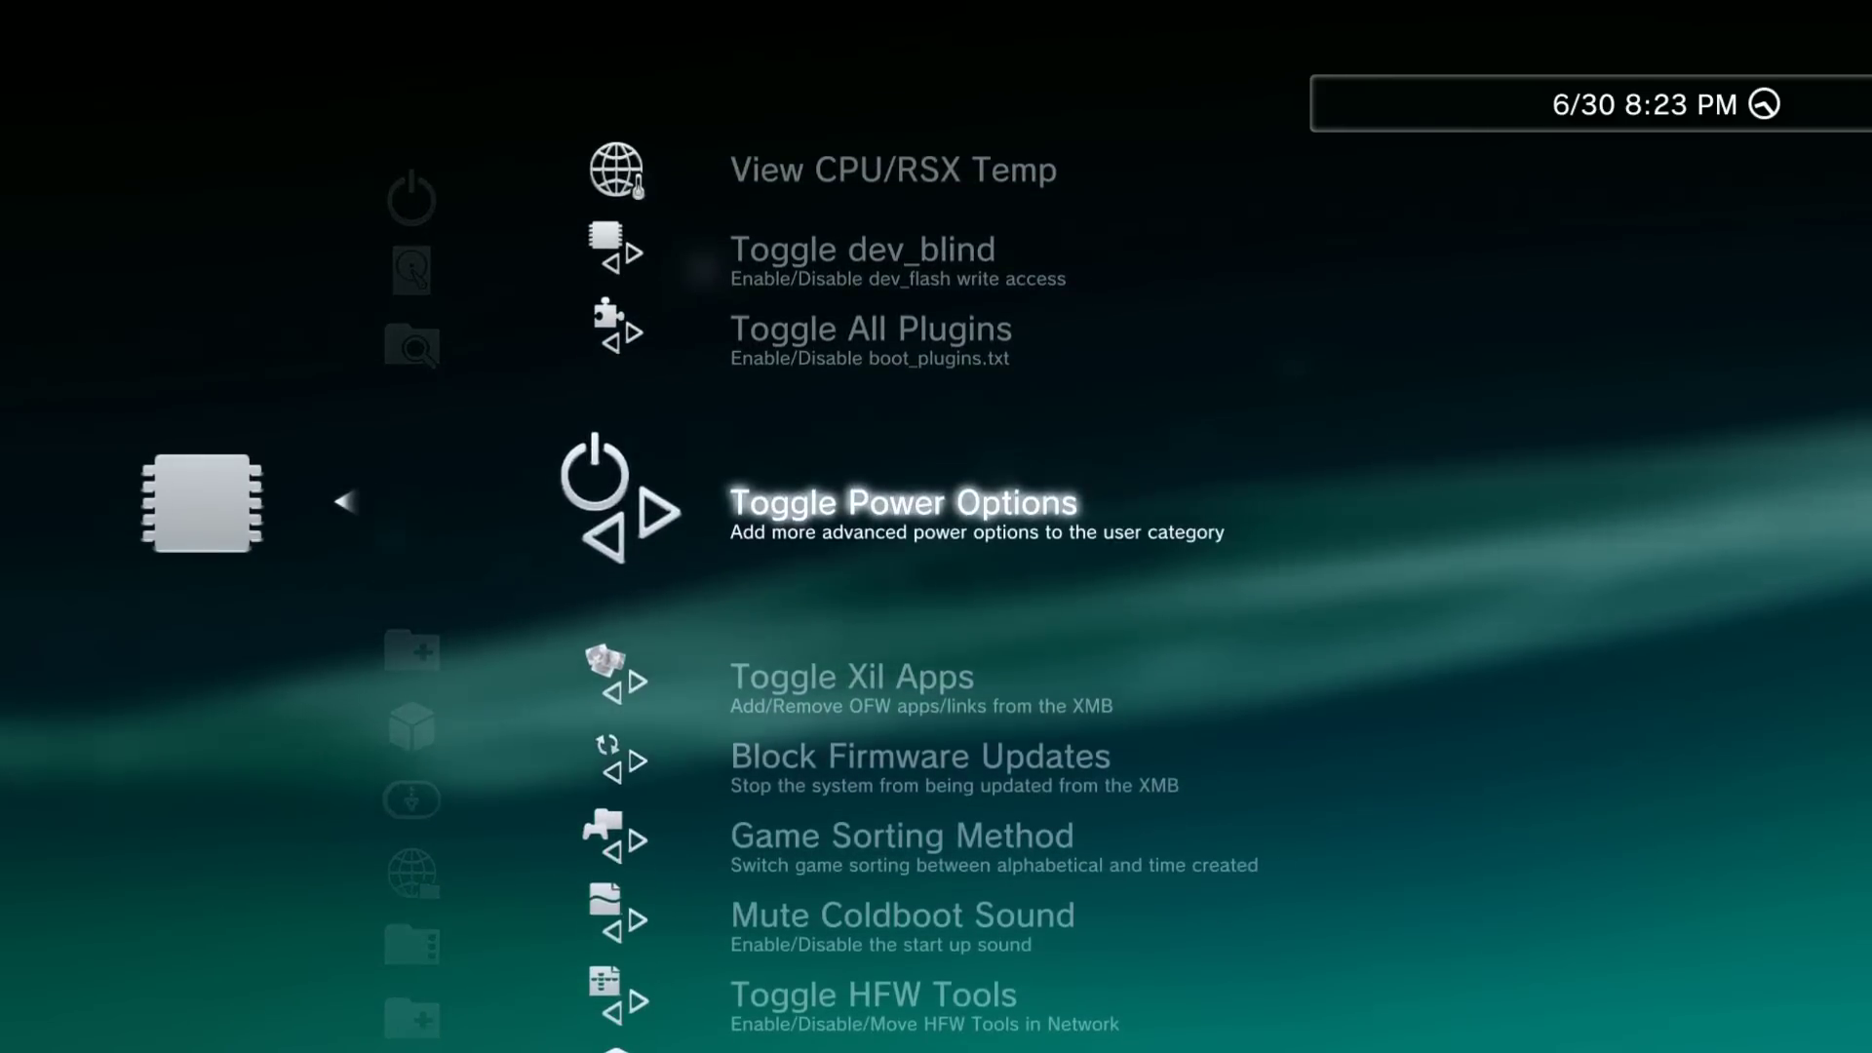
pyautogui.press('Down')
pyautogui.press('Down')
pyautogui.press('Down')
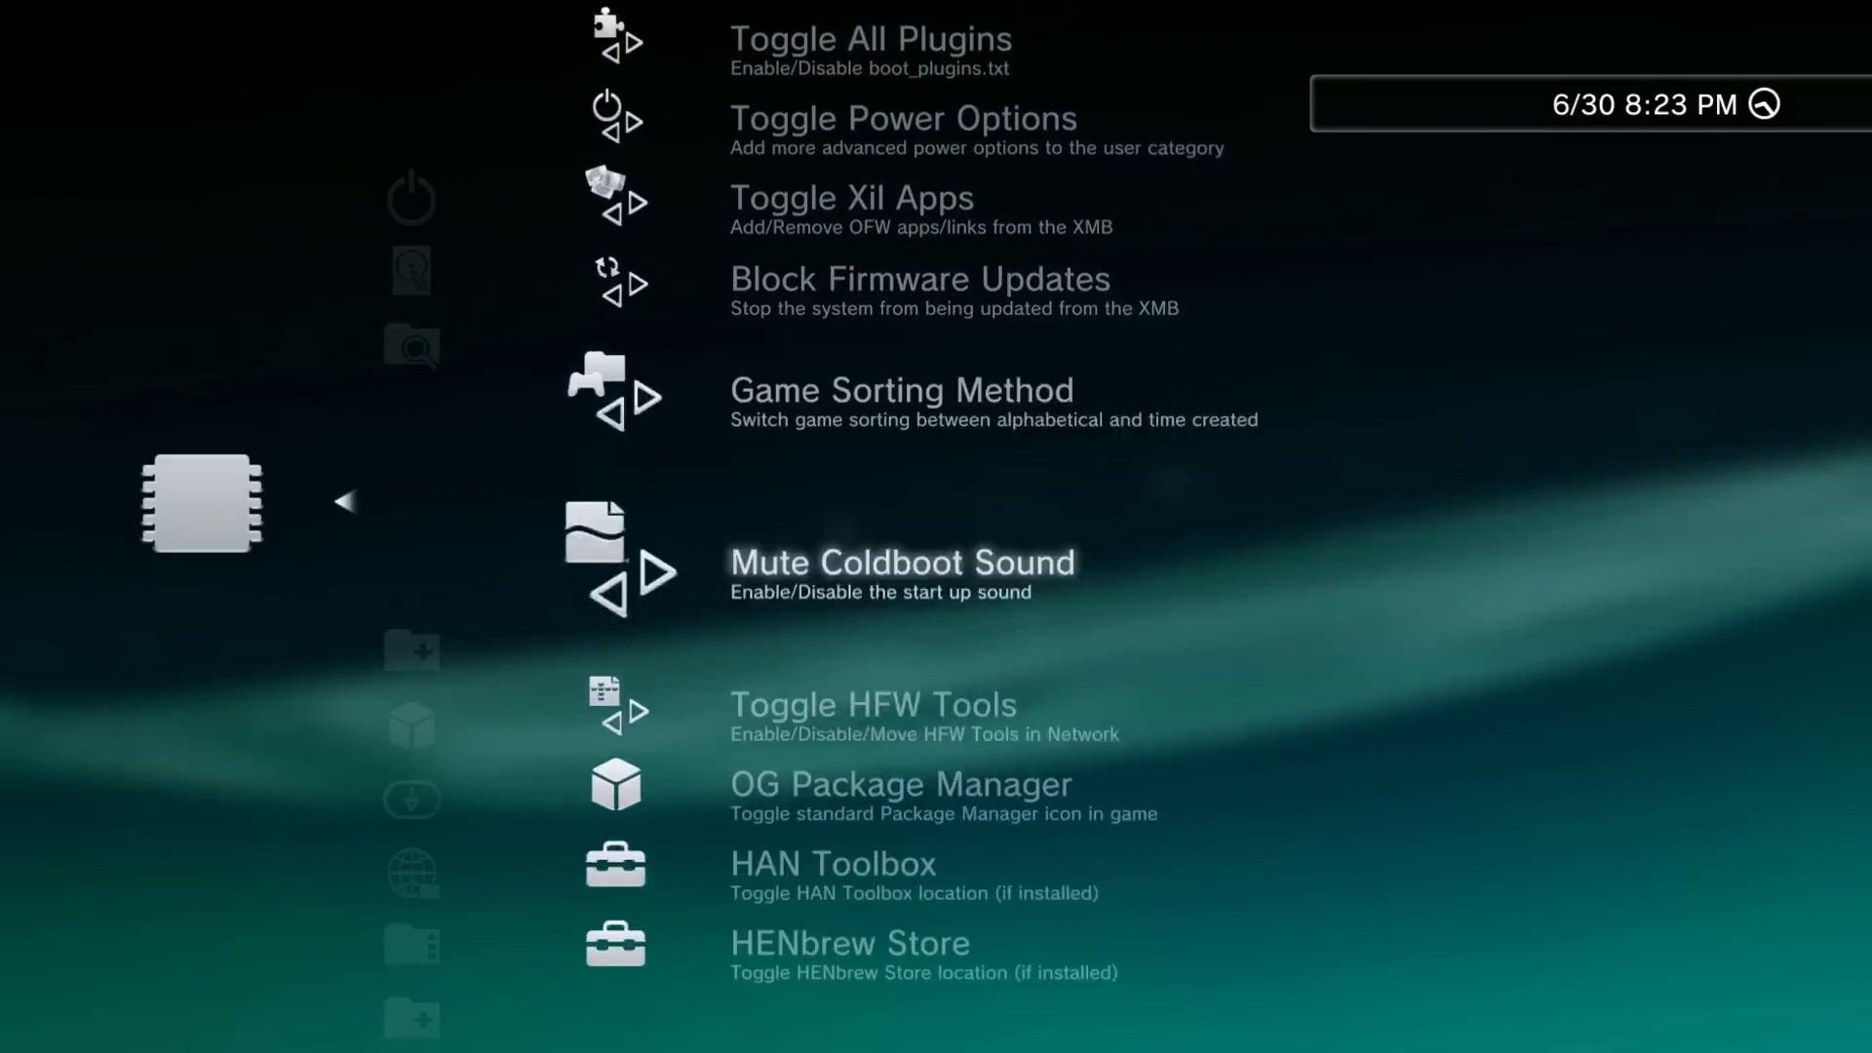
pyautogui.press('Down')
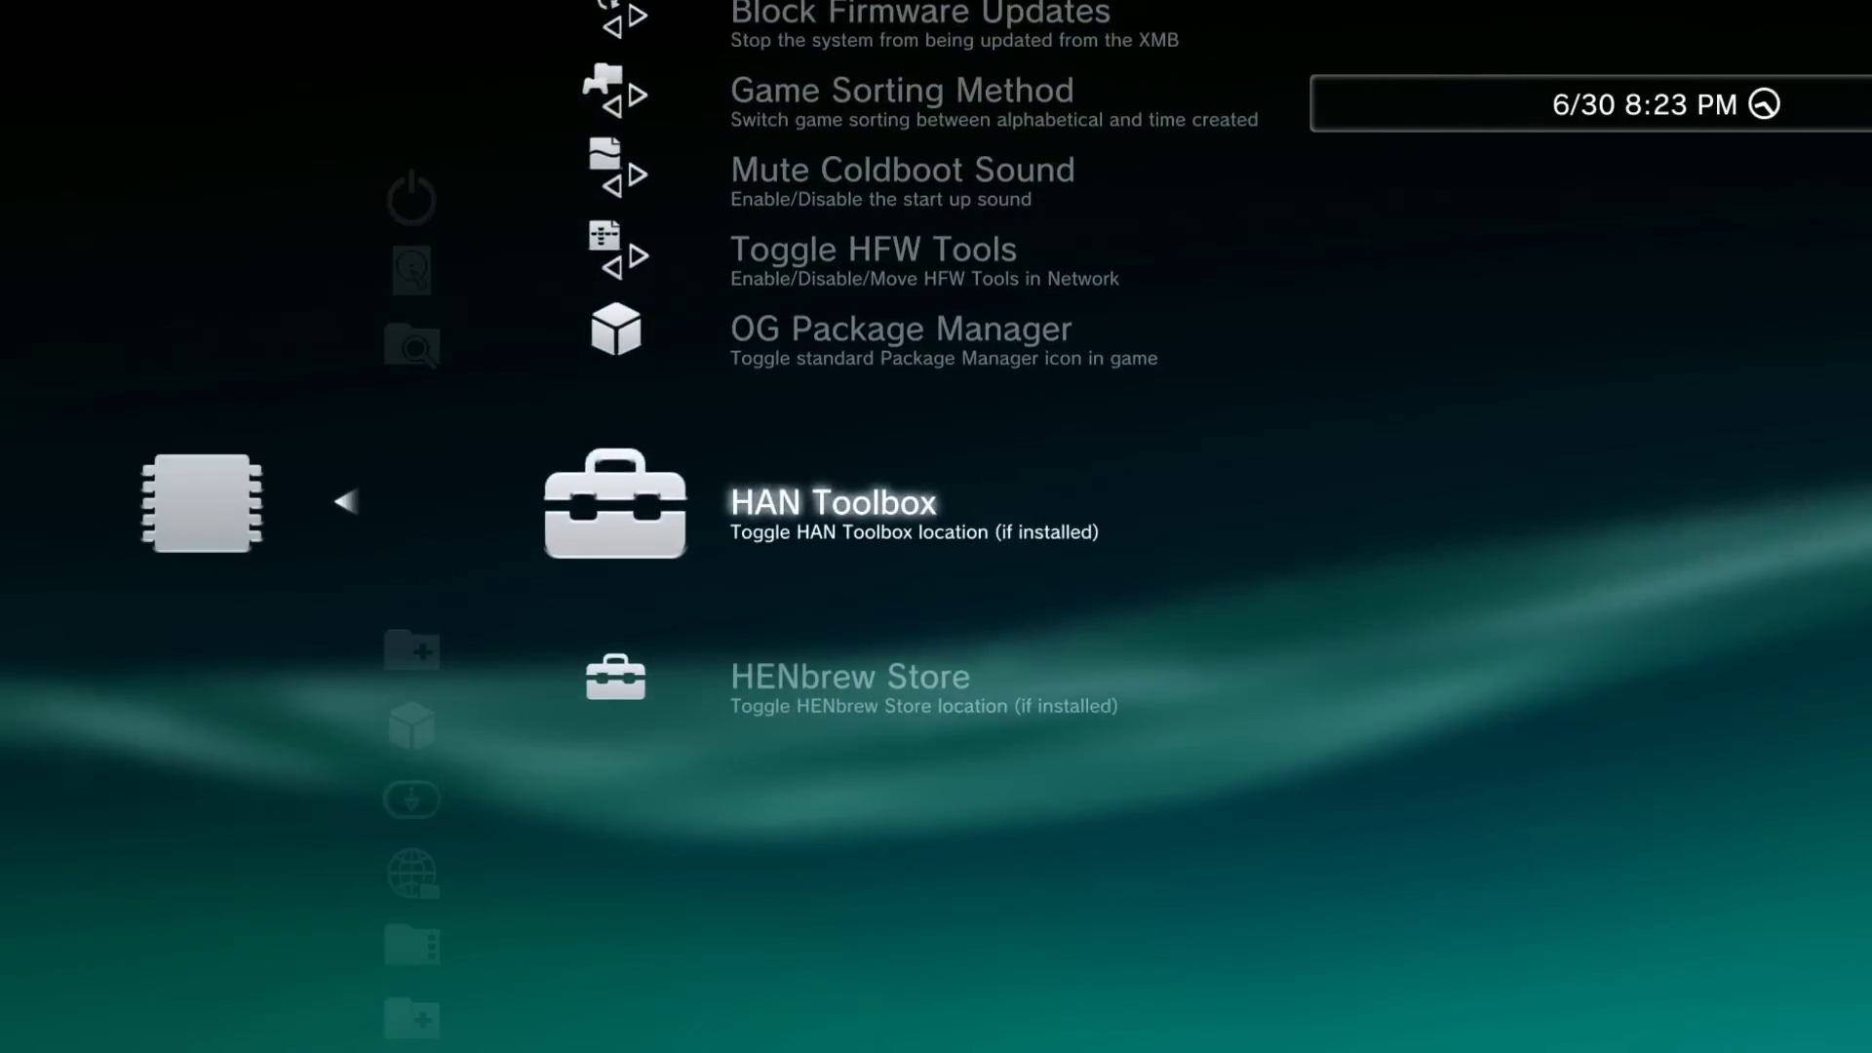
pyautogui.press('Down')
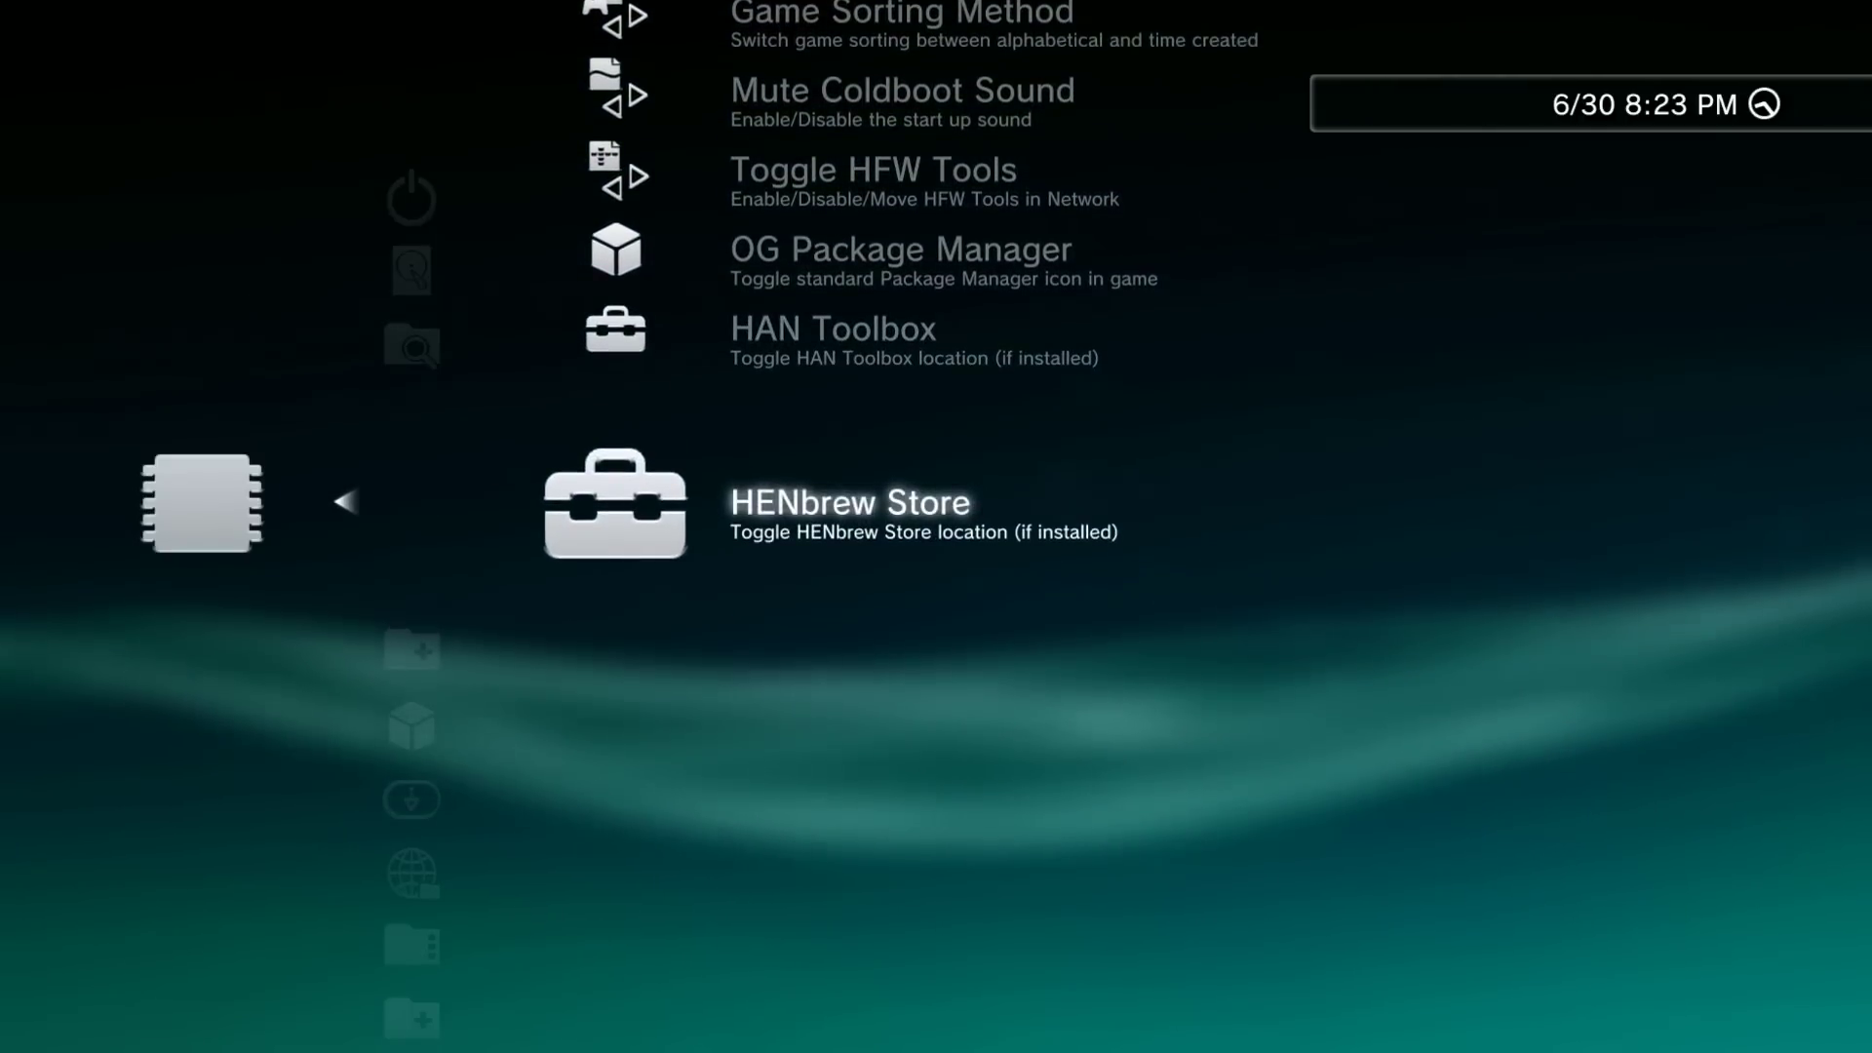
pyautogui.press('Up')
pyautogui.press('Up')
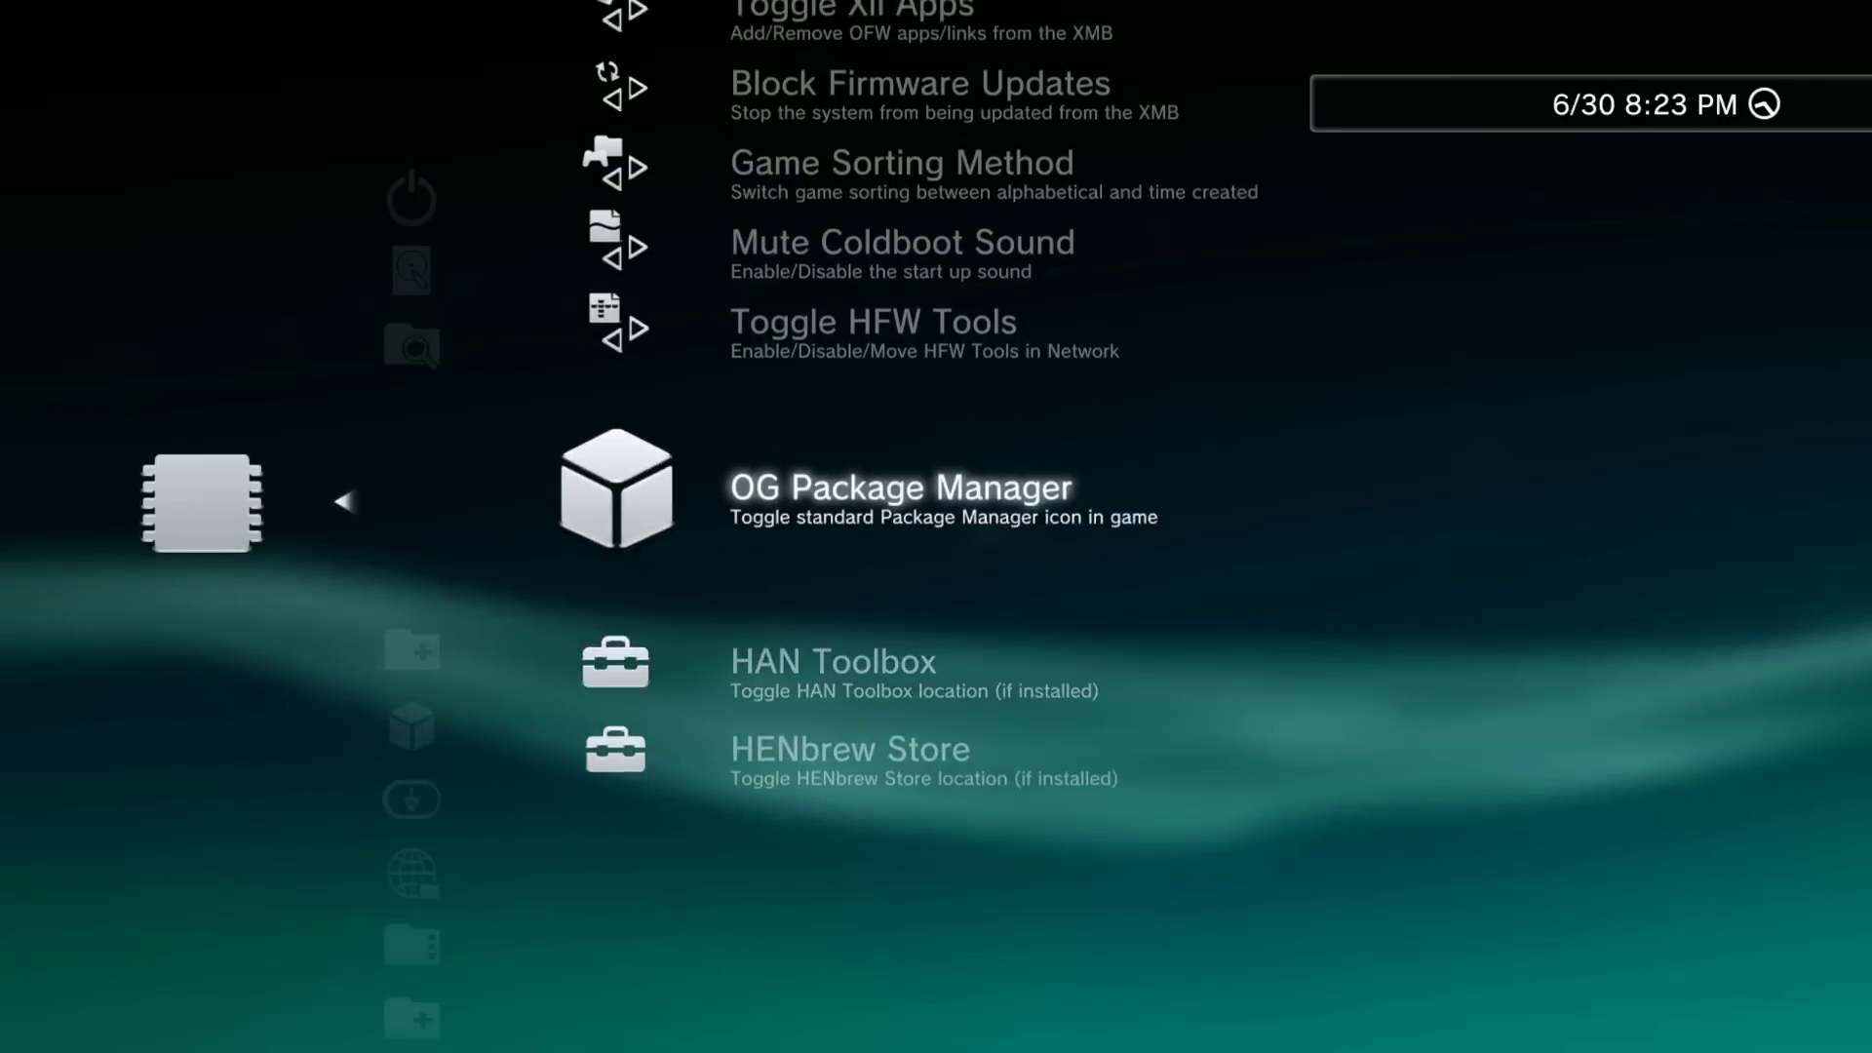
pyautogui.press('Left')
# - Browse Hybrid Firmware Tools (Service Tools, Theme Selector, PS3HEN Updater), then move to Package Manager Pro
pyautogui.press('Down')
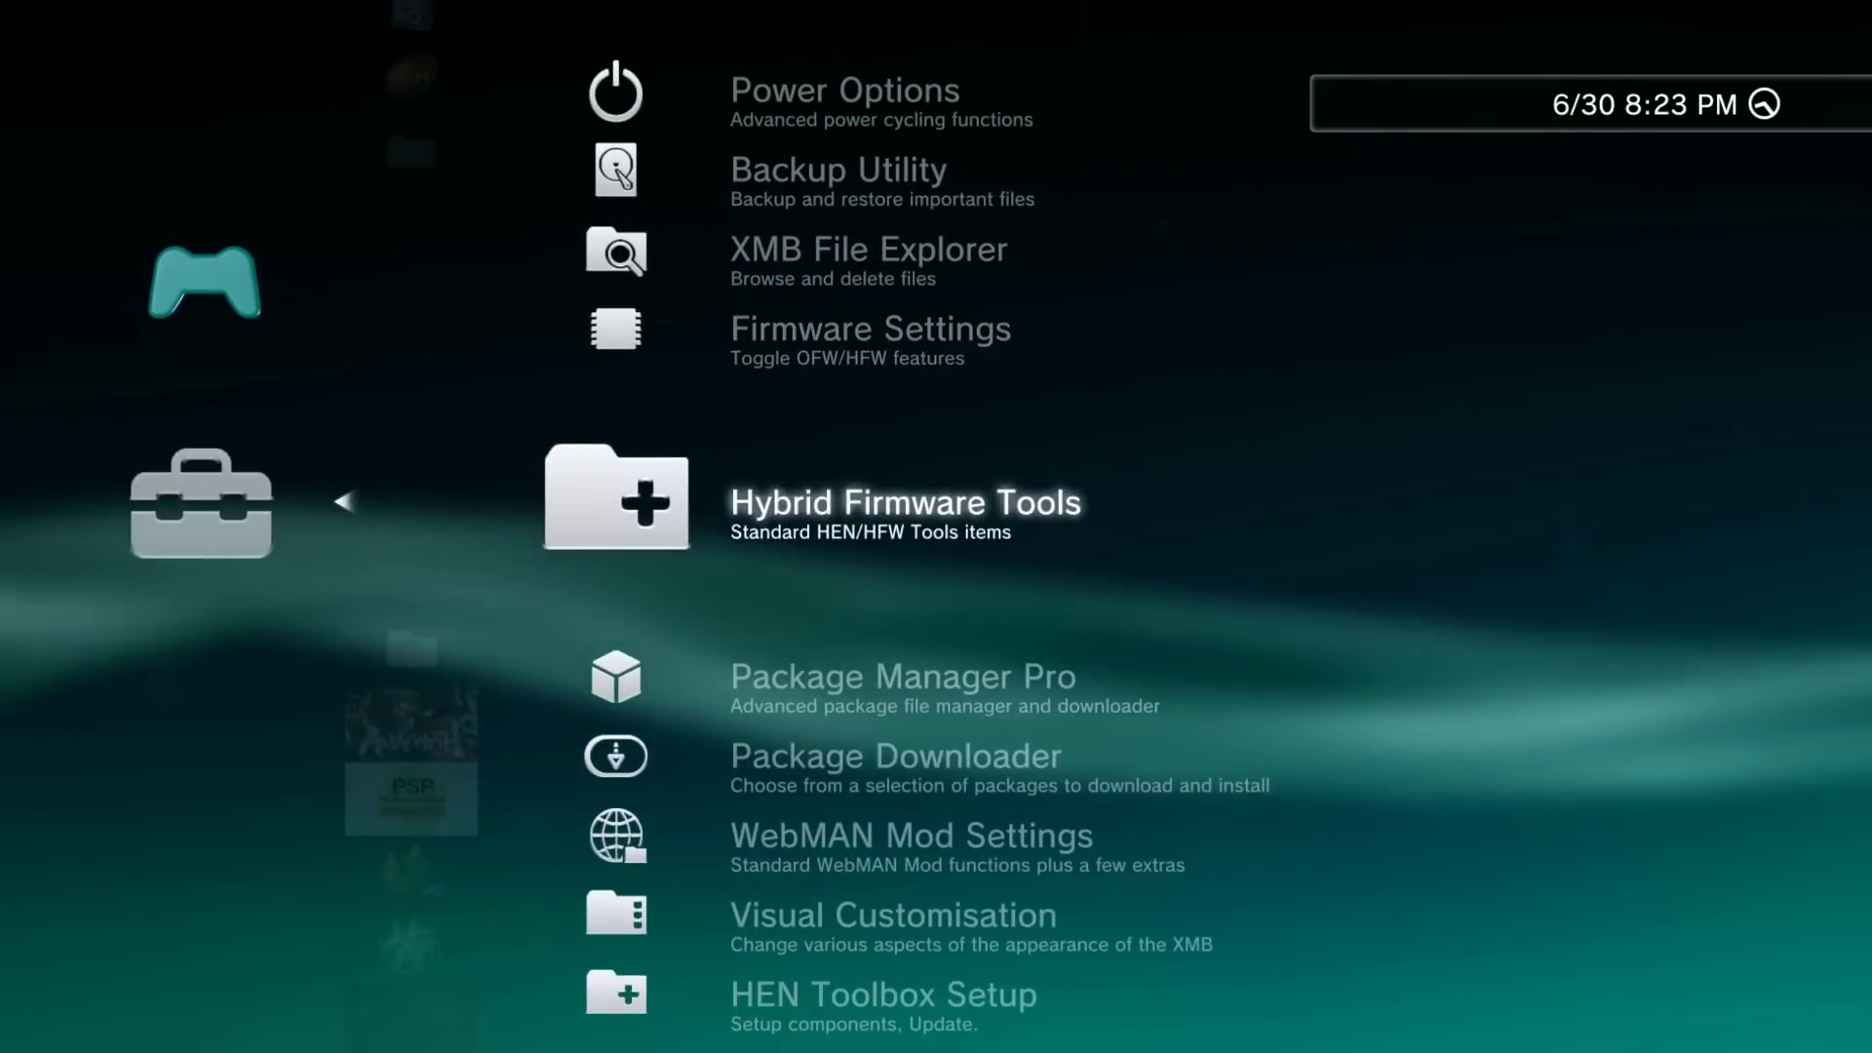
pyautogui.press('Right')
pyautogui.press('Down')
pyautogui.press('Down')
pyautogui.press('Down')
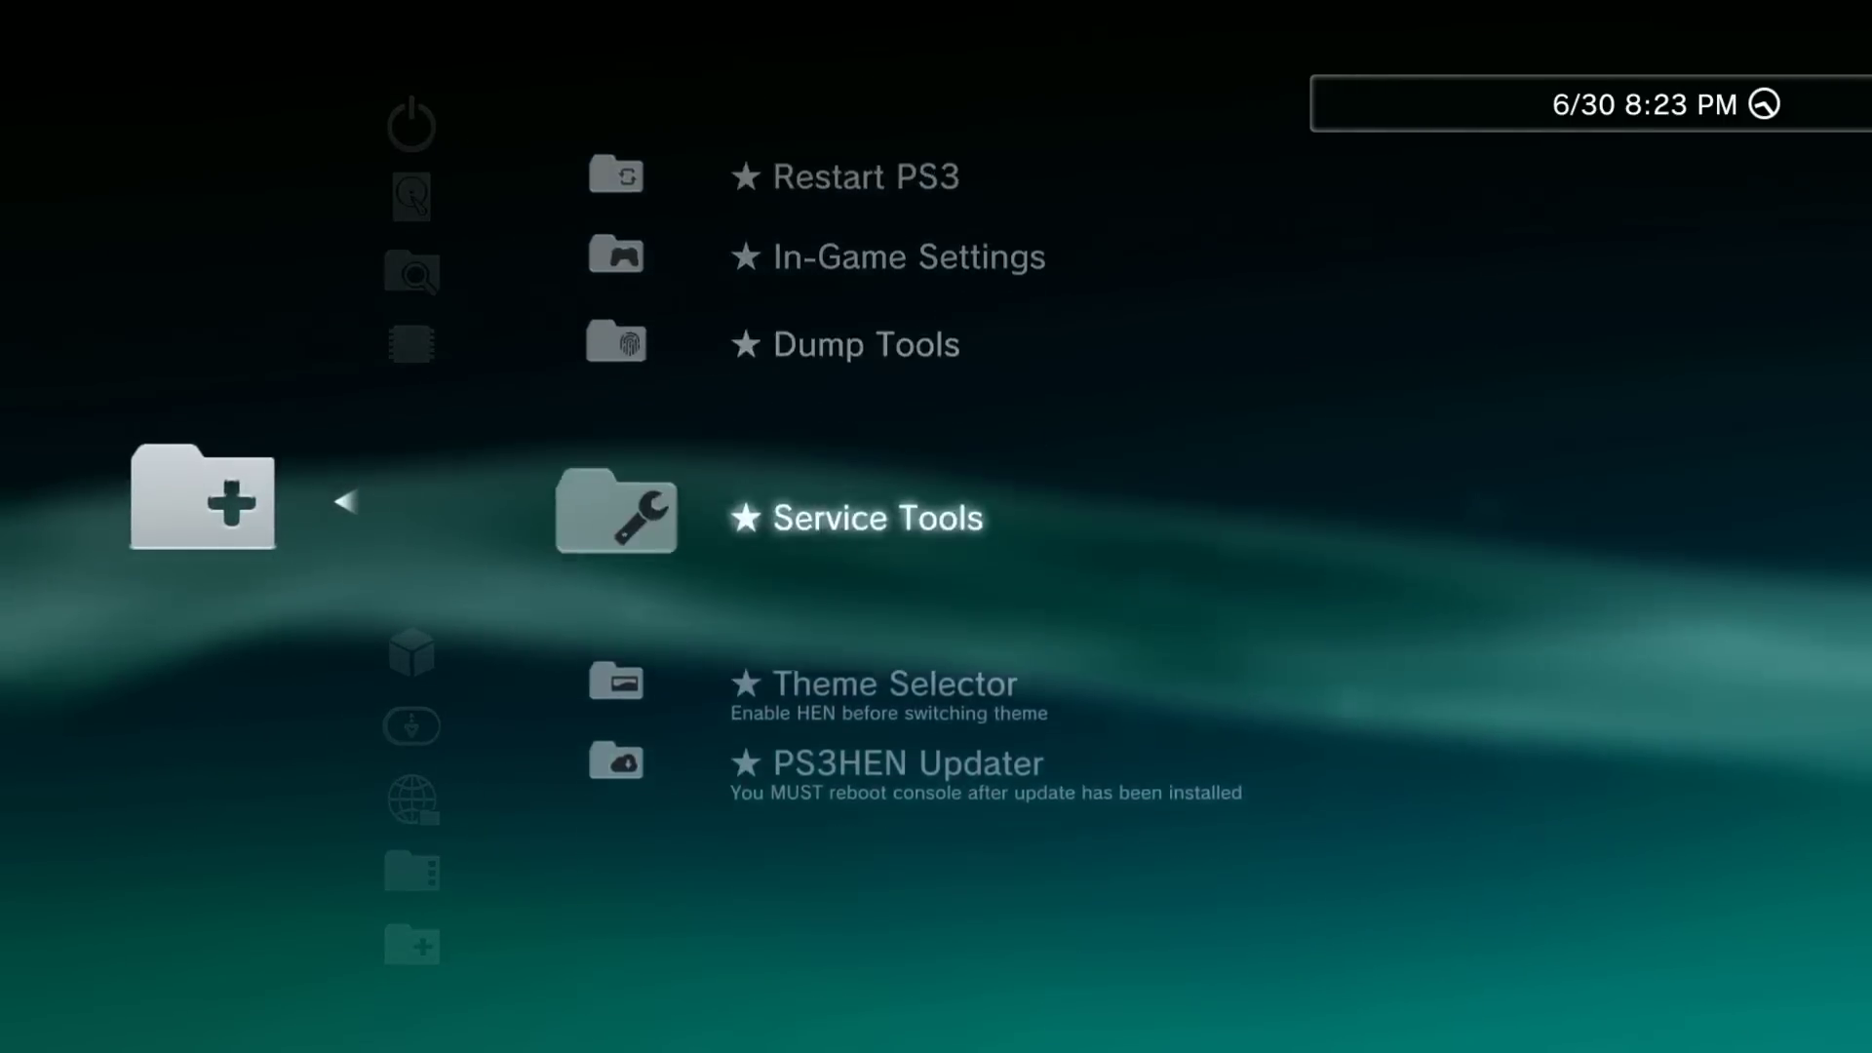
pyautogui.press('Down')
pyautogui.press('Down')
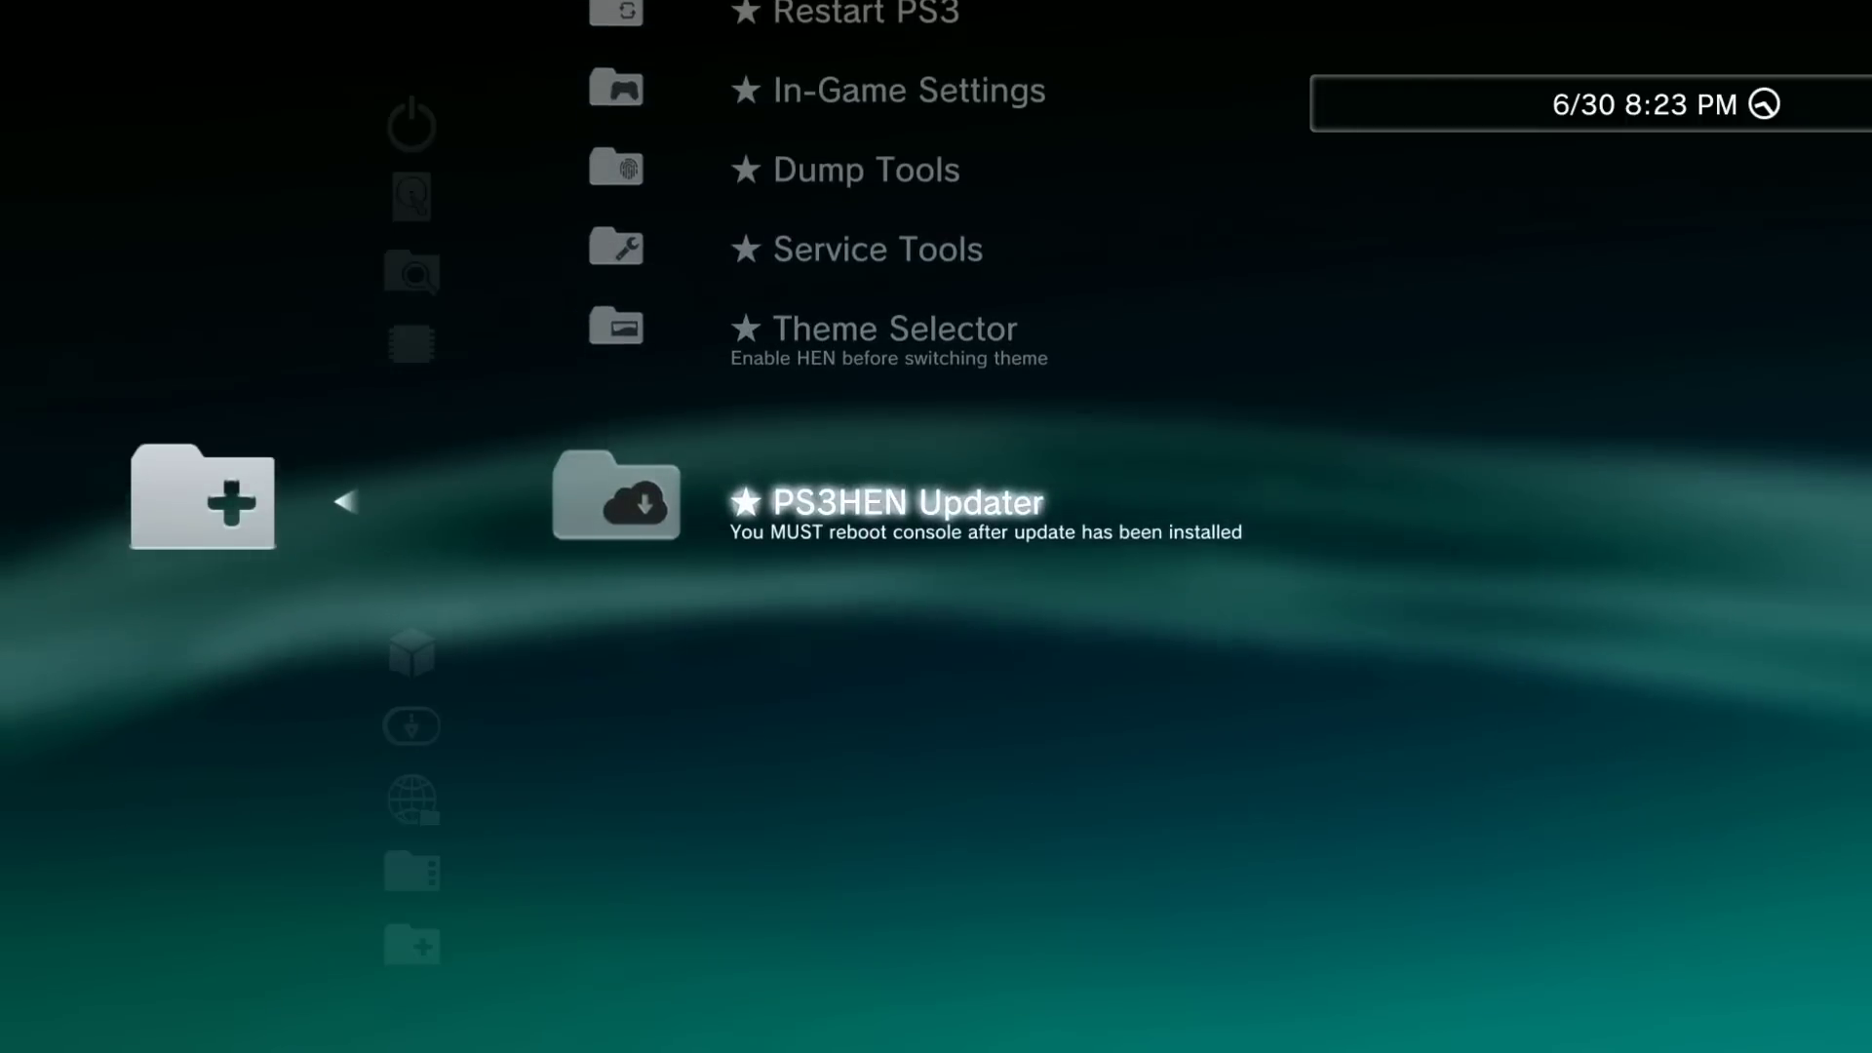
pyautogui.press('Up')
pyautogui.press('Down')
pyautogui.press('Left')
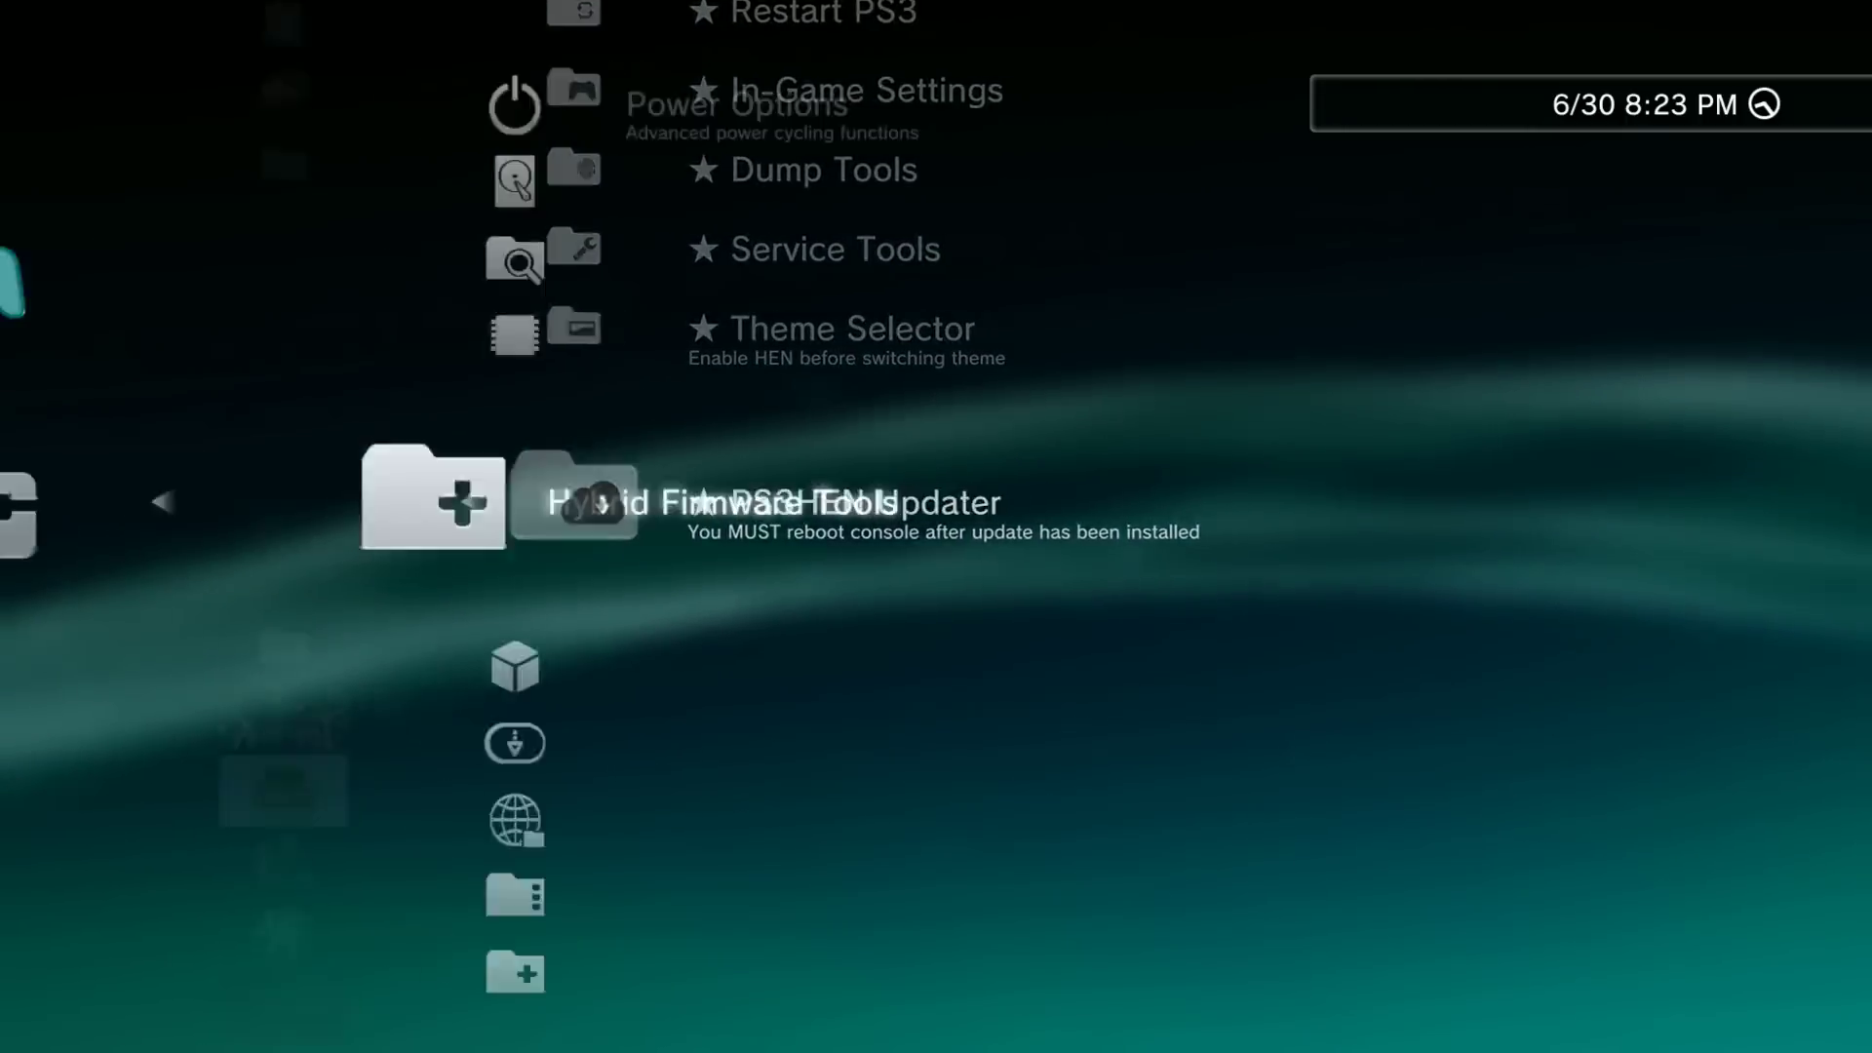
pyautogui.press('Down')
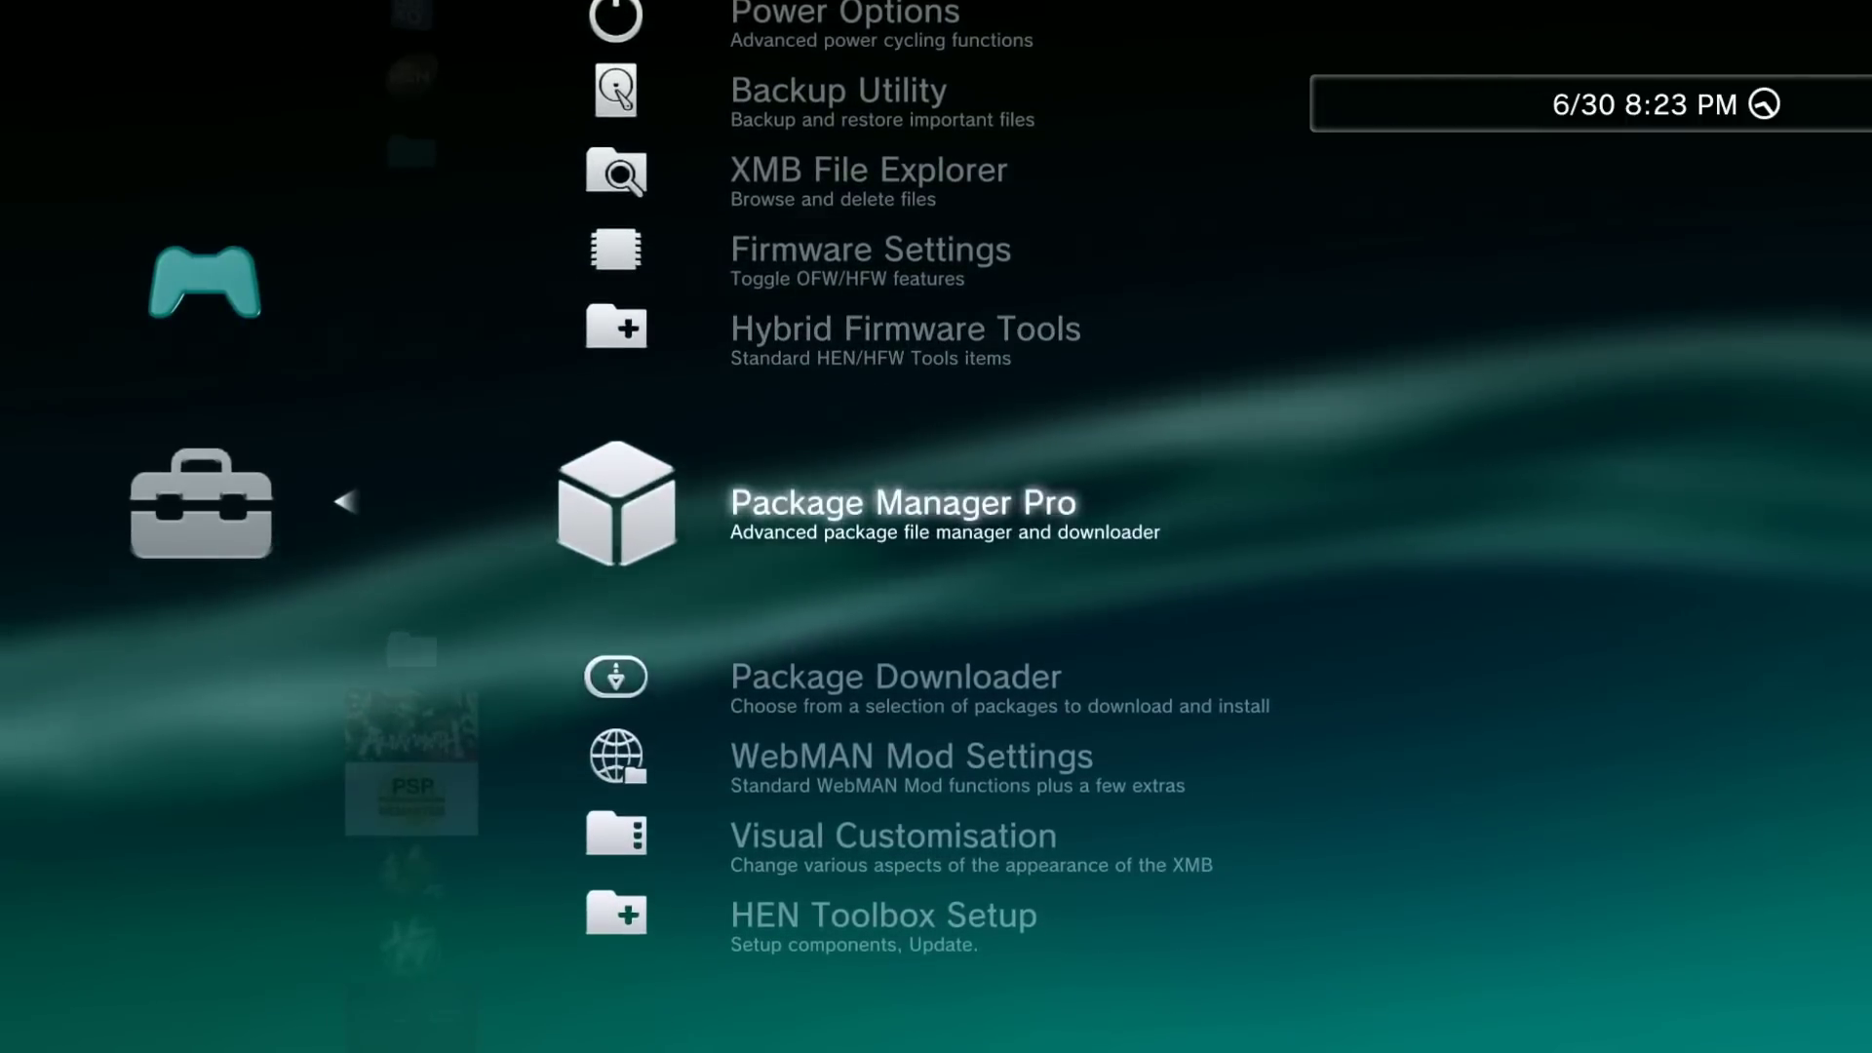
# - In Package Manager Pro, browse Install Package Files sources, including Packages on Webserver and Homebrew Downloads
pyautogui.press('Return')
pyautogui.press('Down')
pyautogui.press('Up')
pyautogui.press('Down')
pyautogui.press('Down')
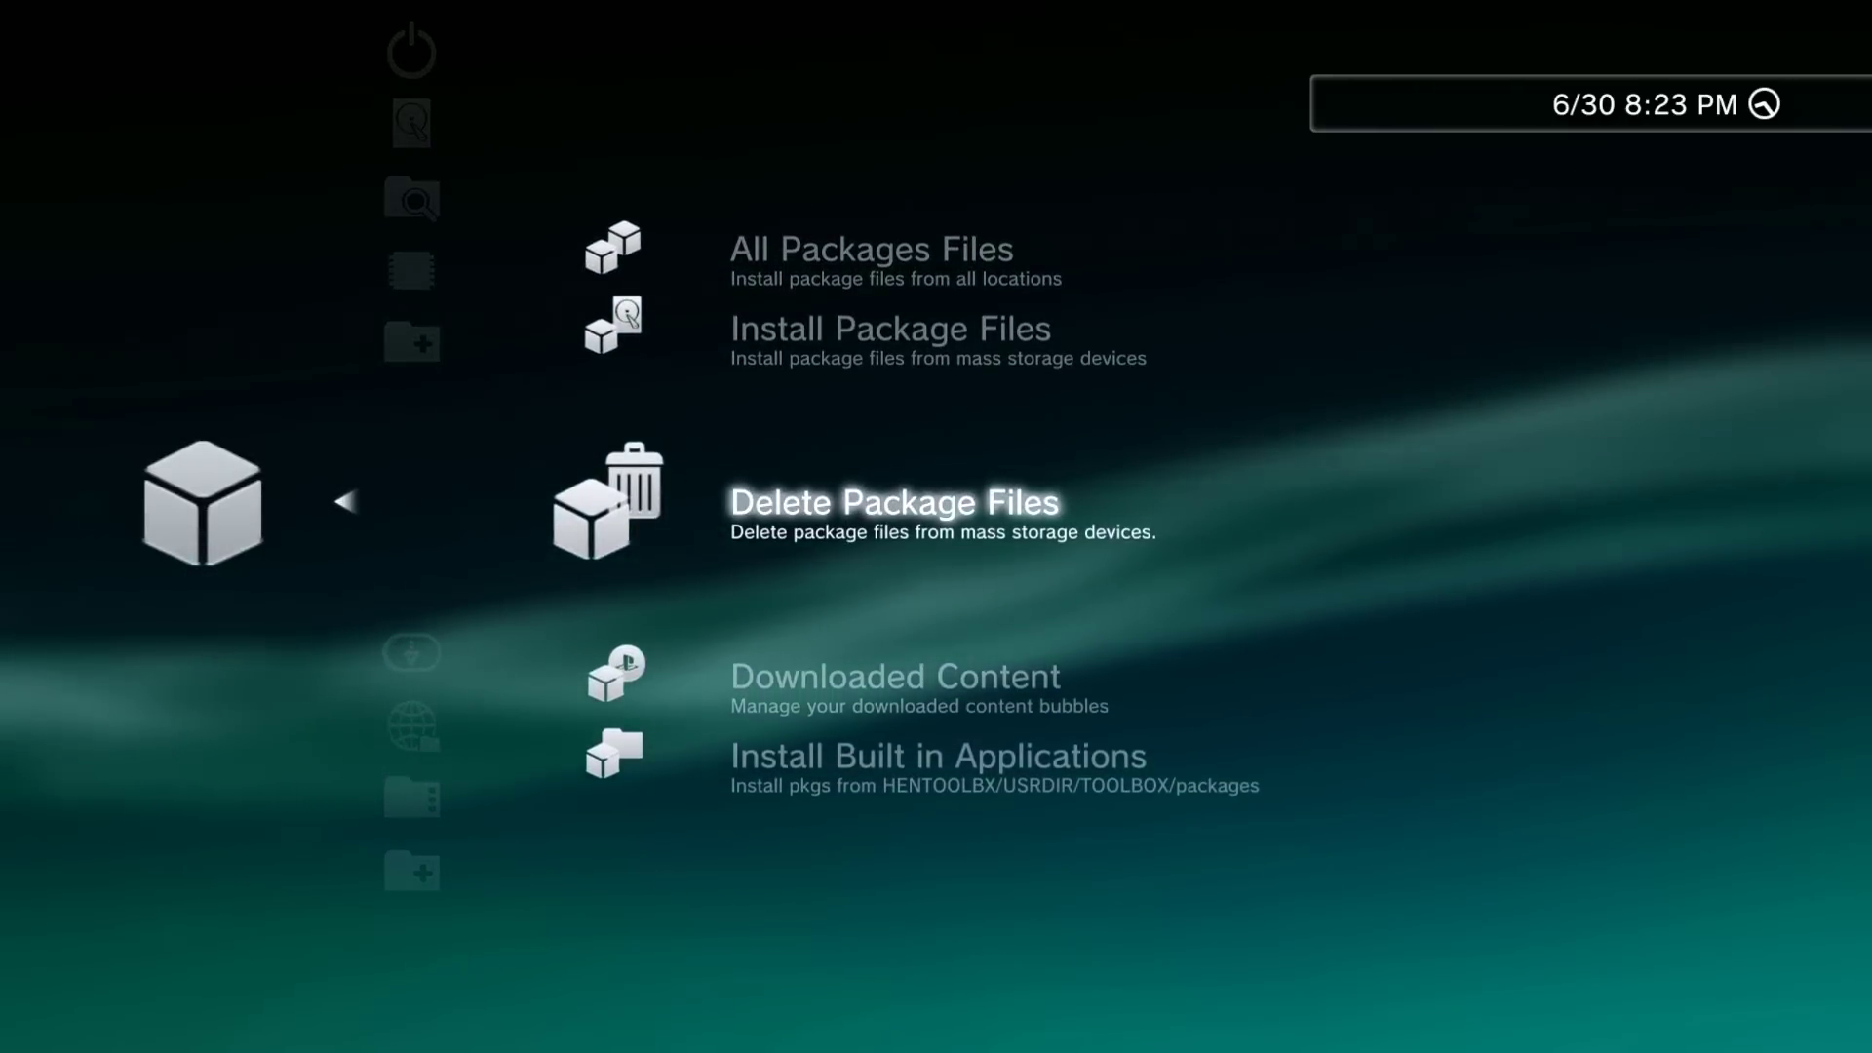
pyautogui.press('Up')
pyautogui.press('Return')
pyautogui.press('Down')
pyautogui.press('Down')
pyautogui.press('Down')
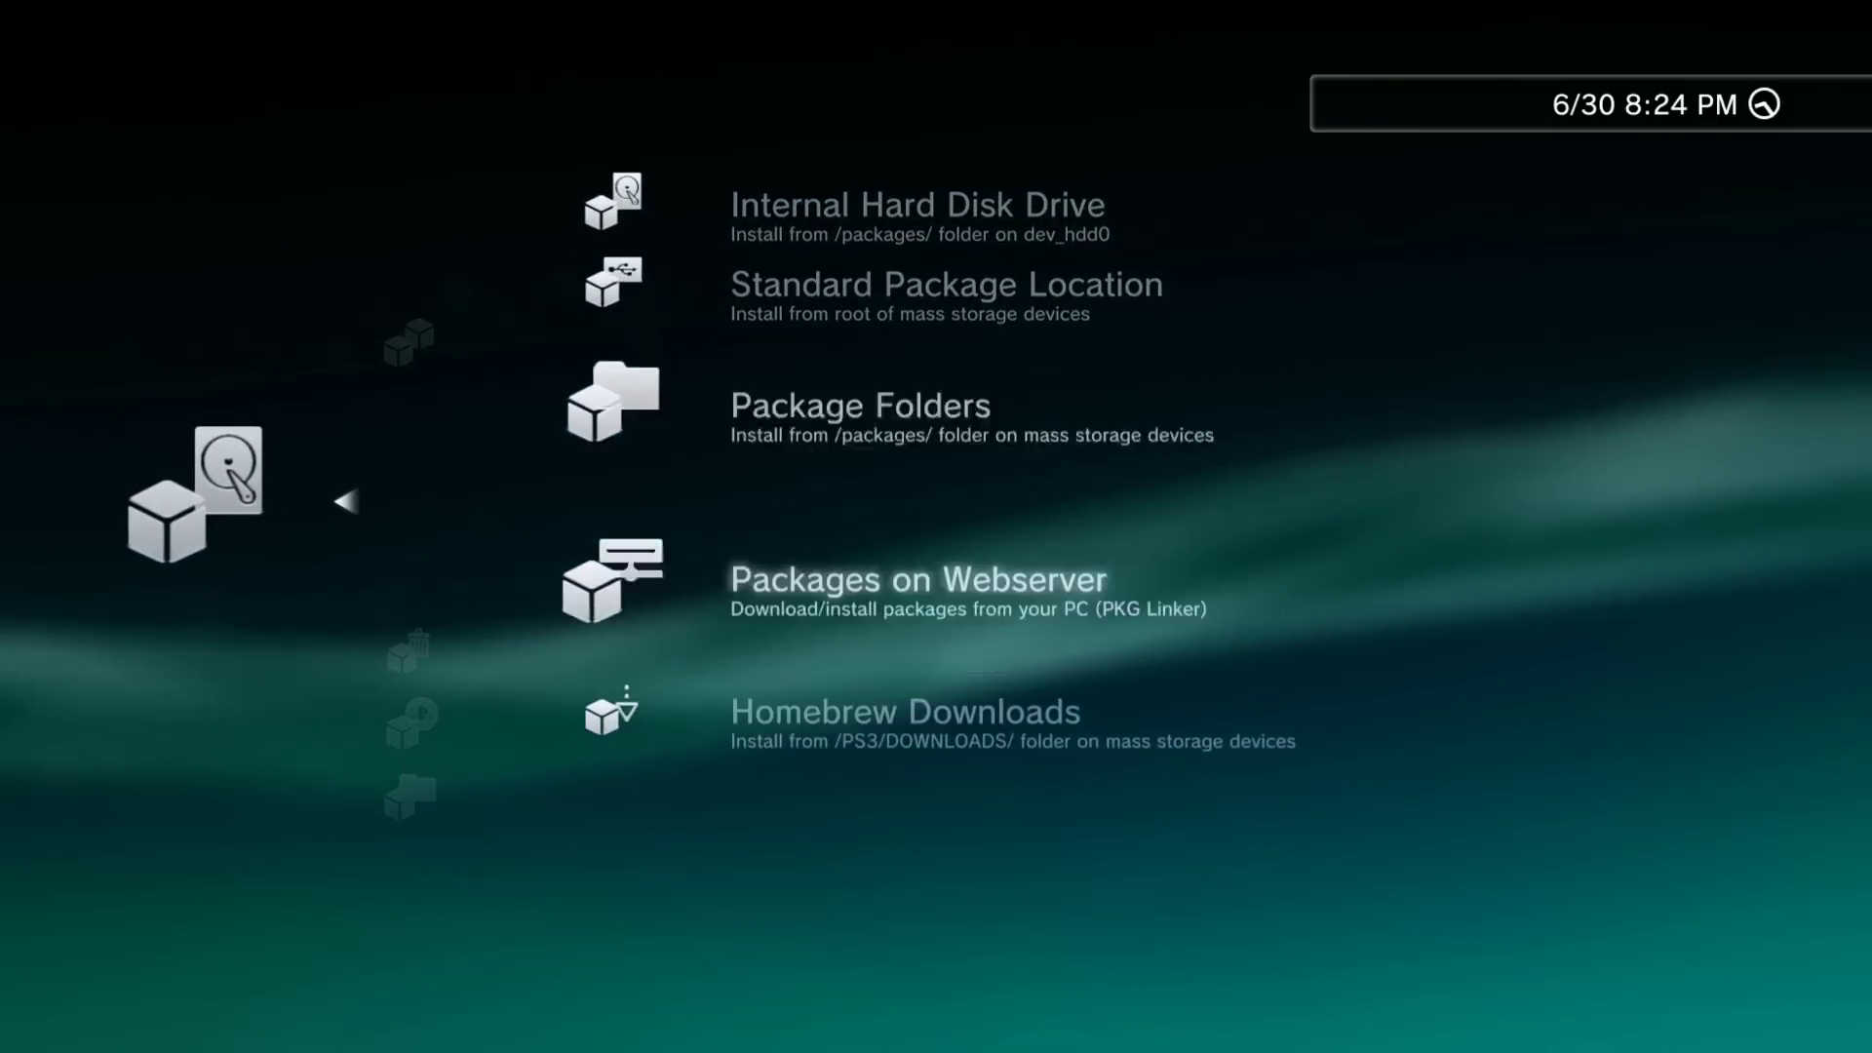
# - Check the empty Downloaded Content view and open Install Built in Applications
pyautogui.press('Down')
pyautogui.press('Return')
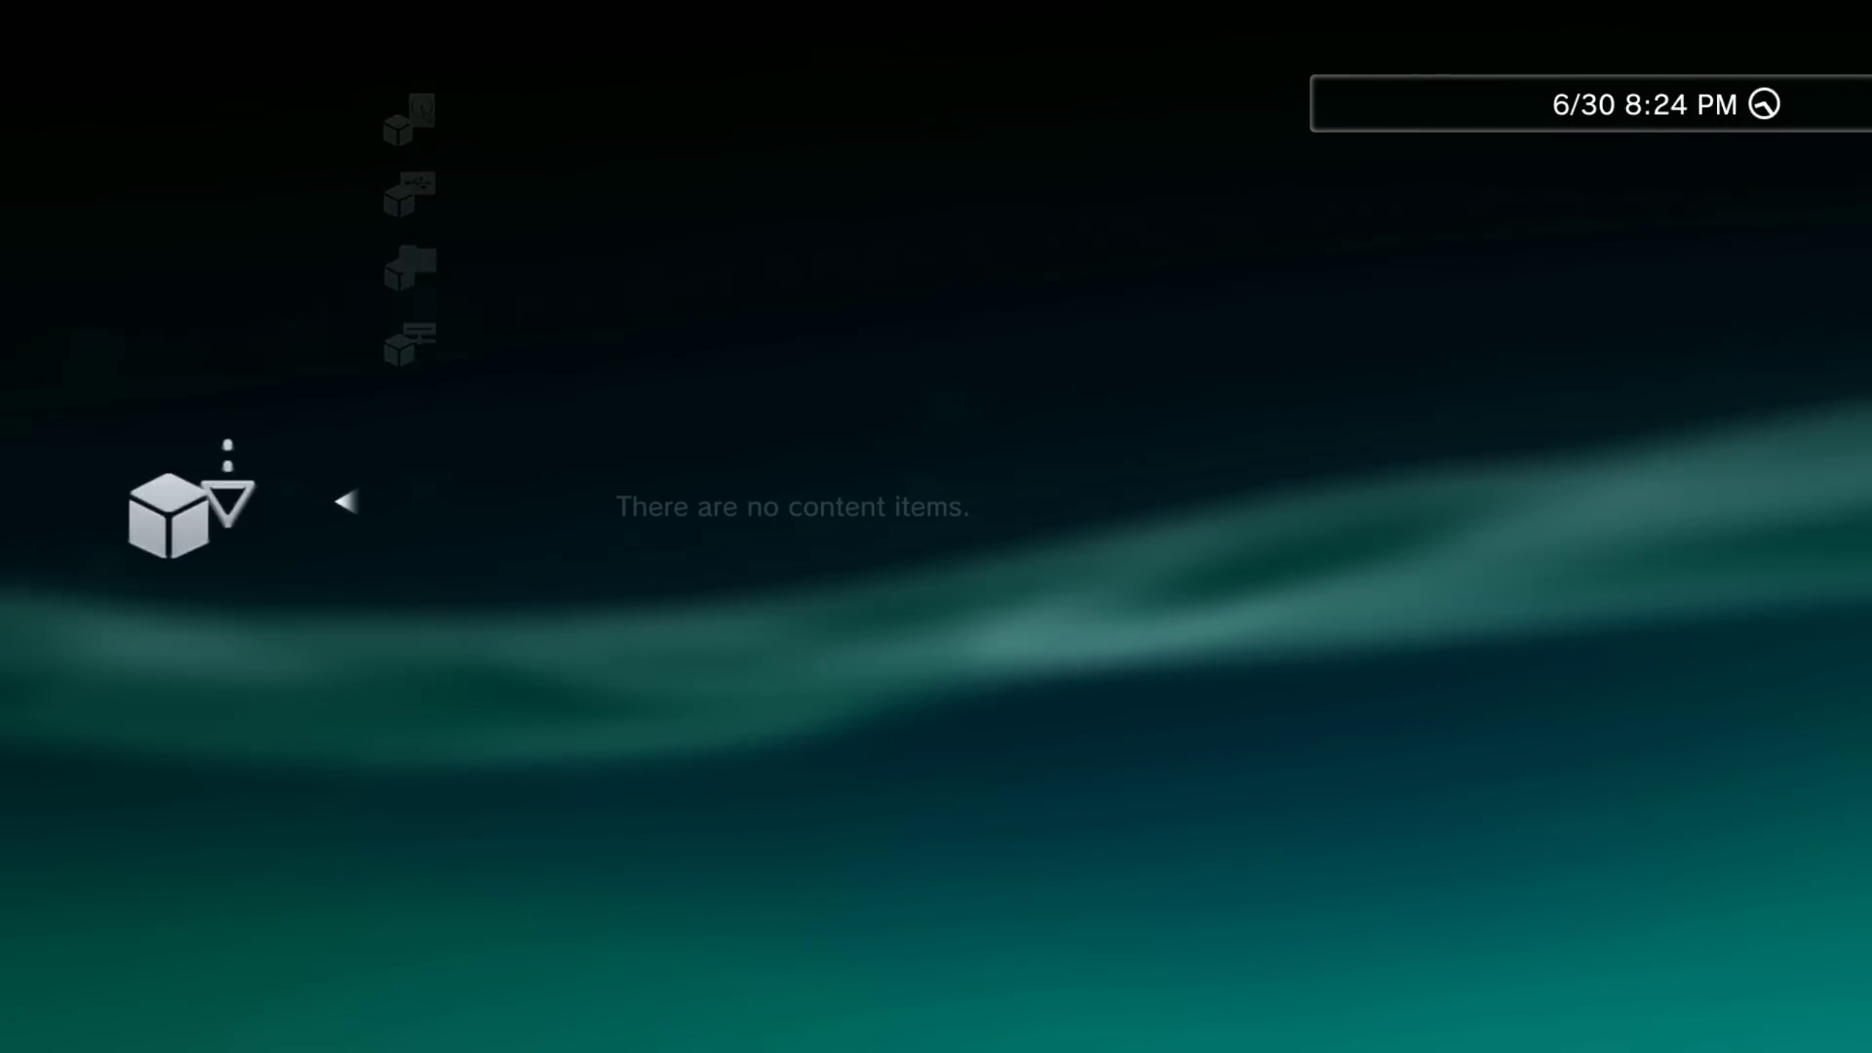
pyautogui.press('Escape')
pyautogui.press('Escape')
pyautogui.press('Down')
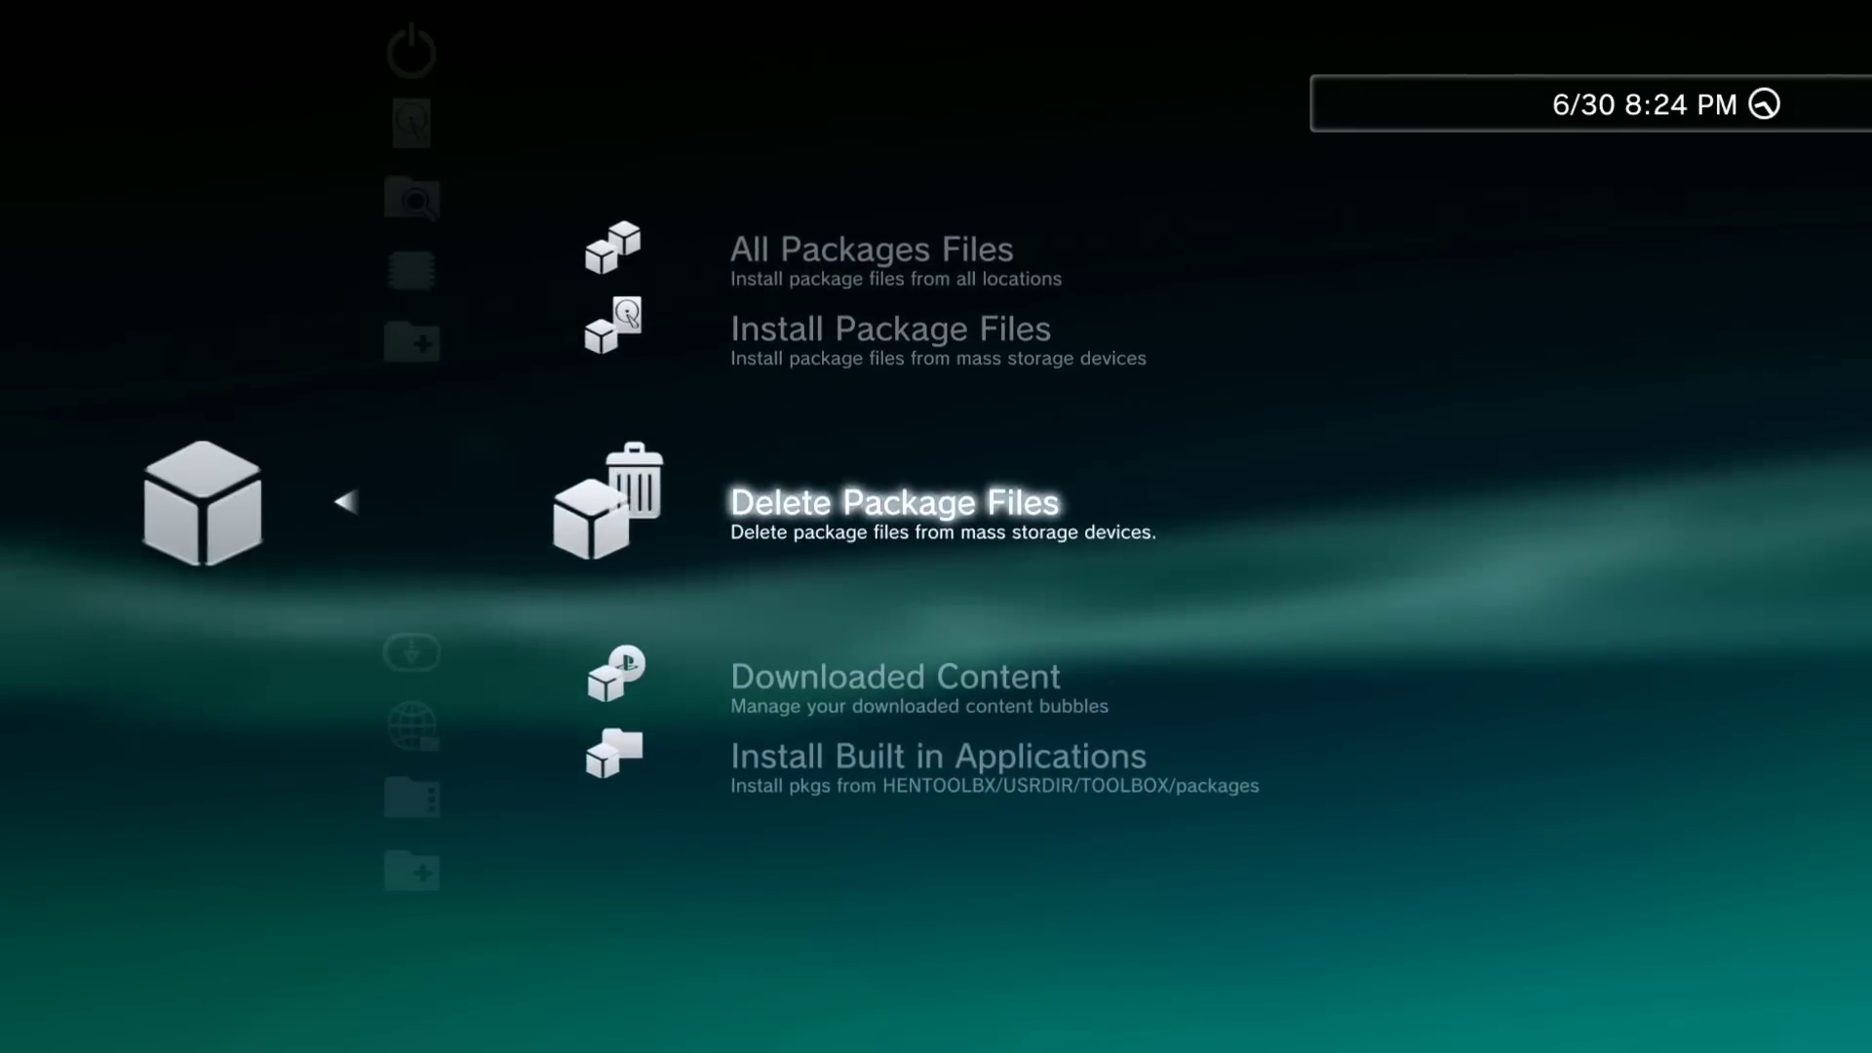
pyautogui.press('Down')
pyautogui.press('Return')
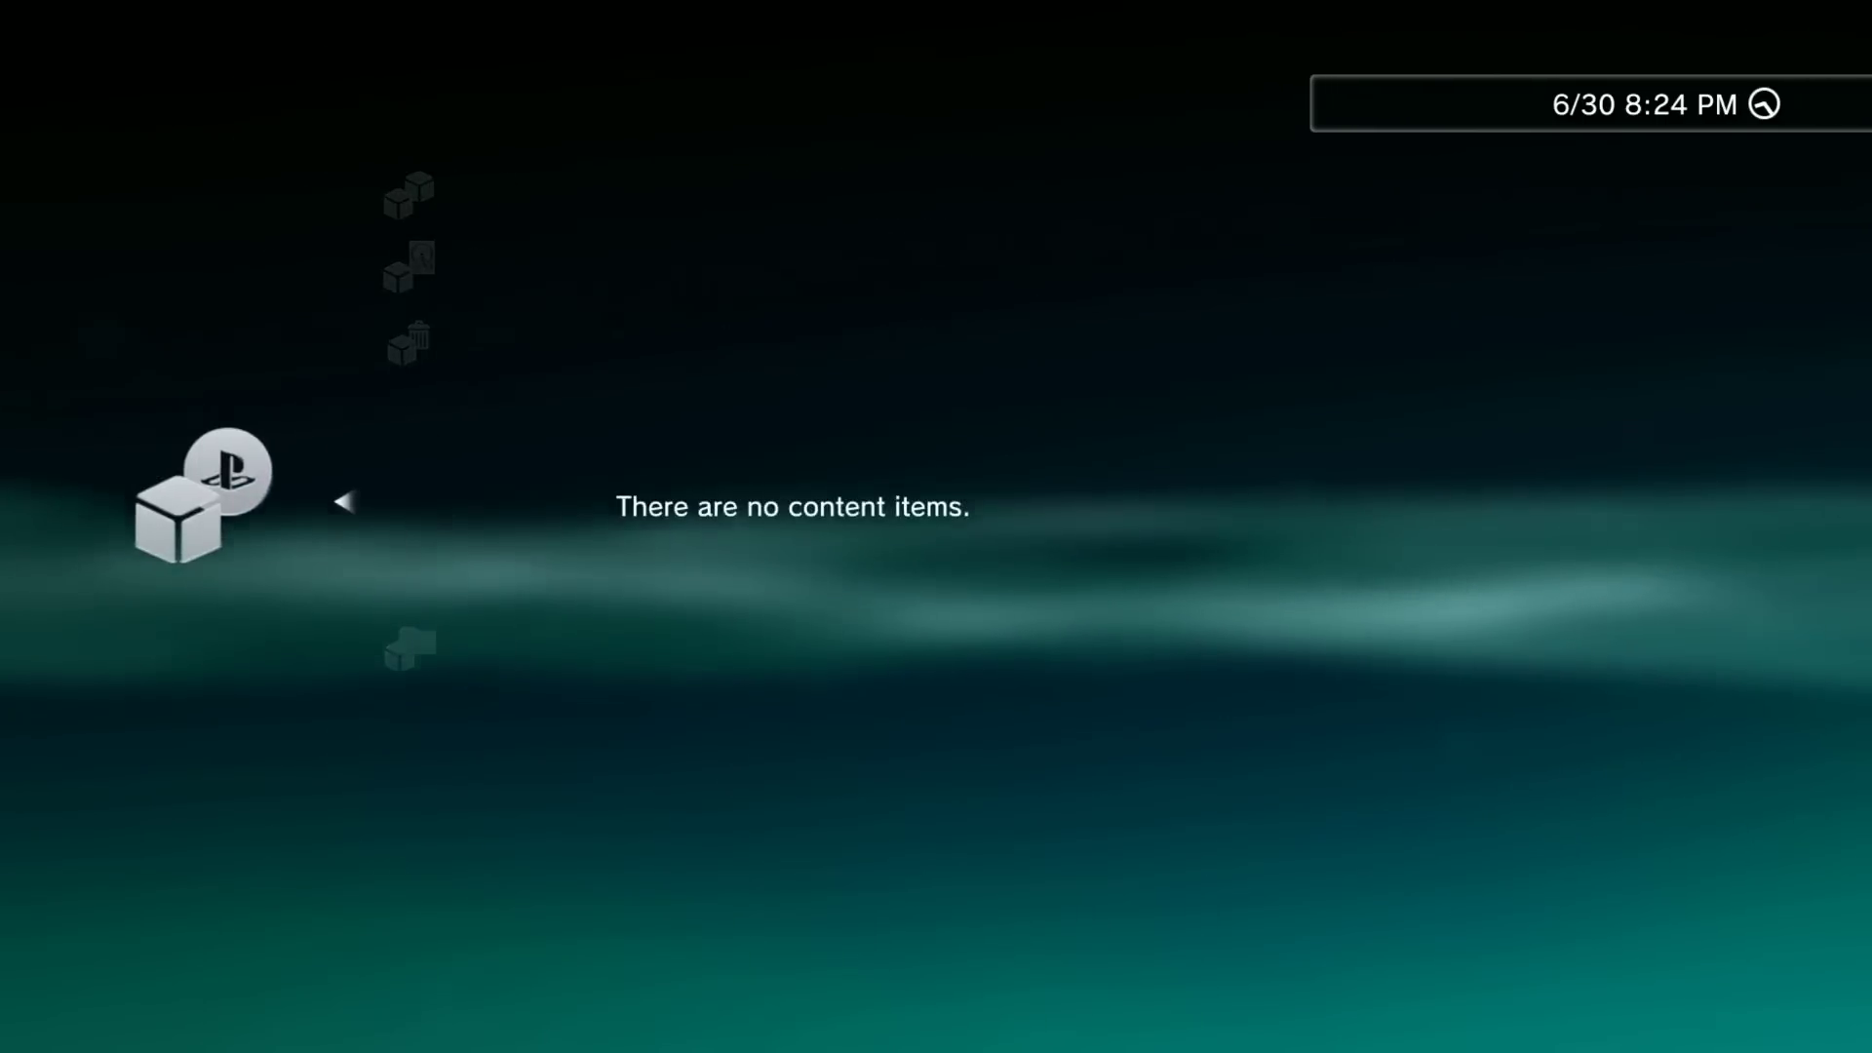
pyautogui.press('Escape')
pyautogui.press('Down')
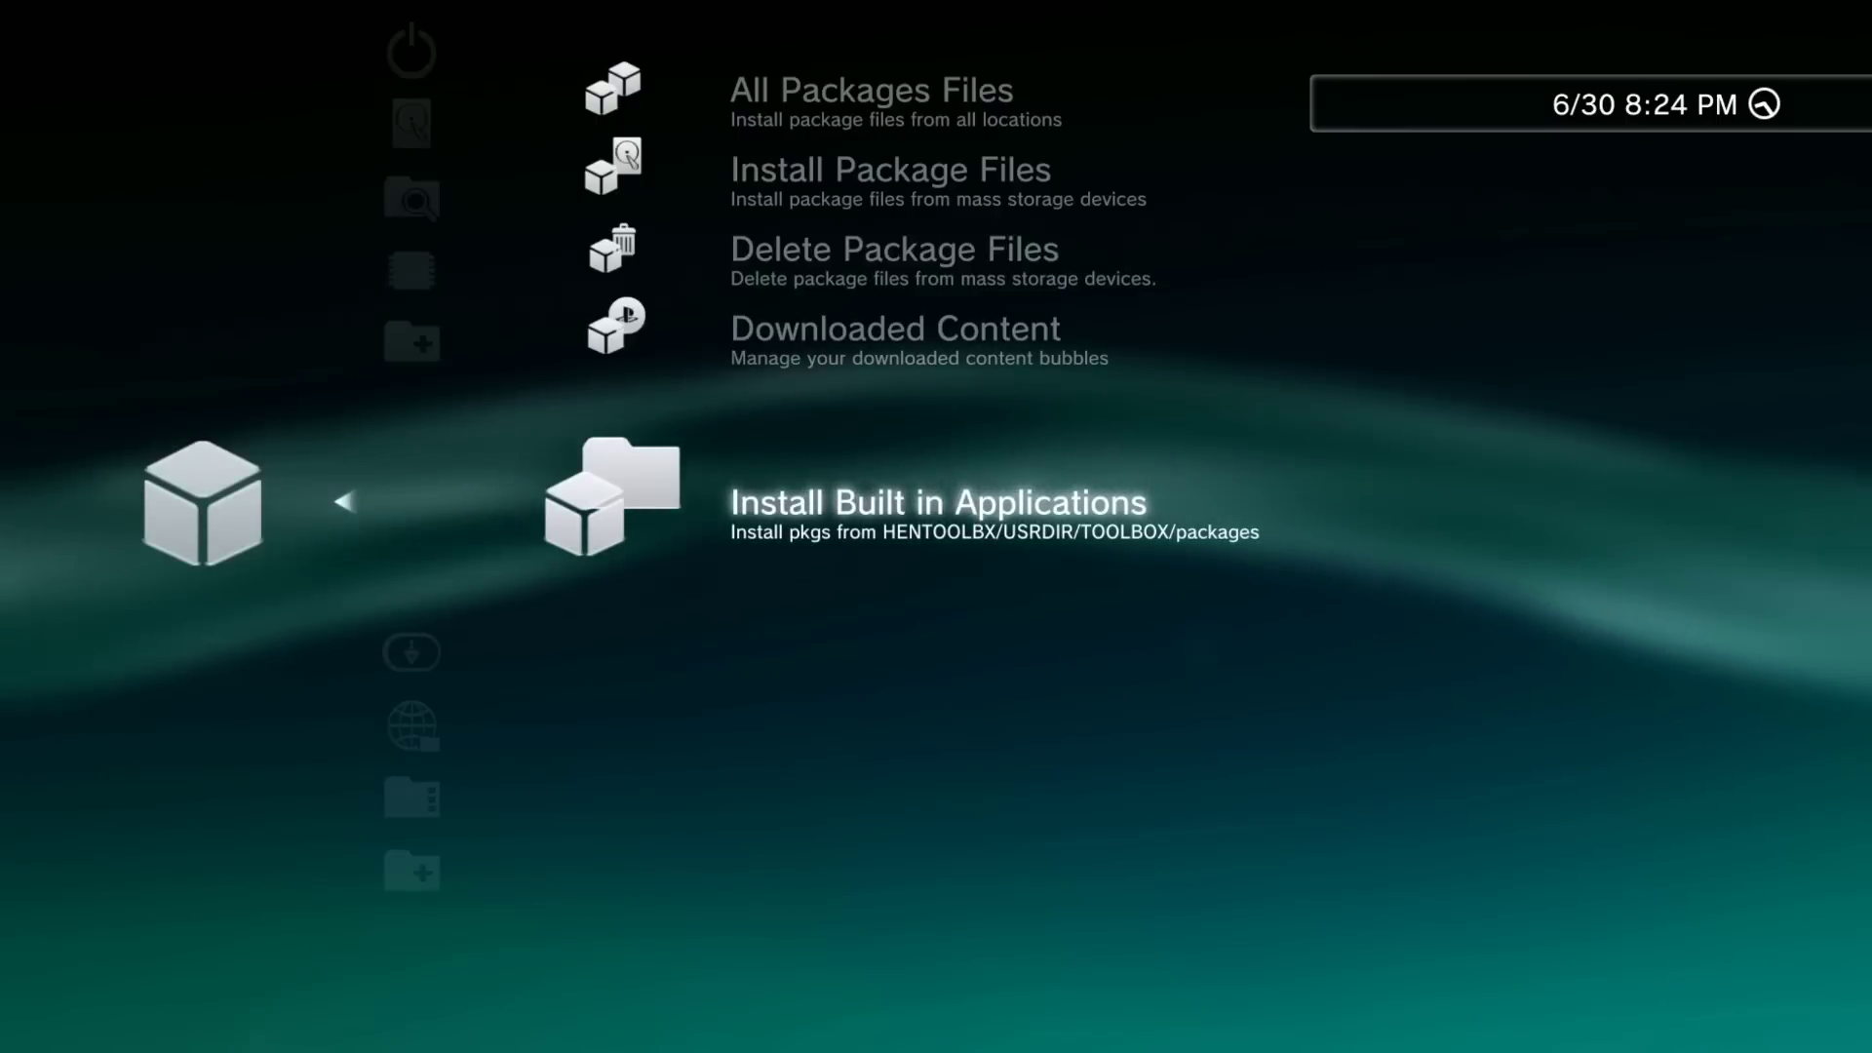
pyautogui.press('Return')
# - Open the Package Downloader and browse the Gameboy Advance list under Retro Games
pyautogui.press('Escape')
pyautogui.press('Escape')
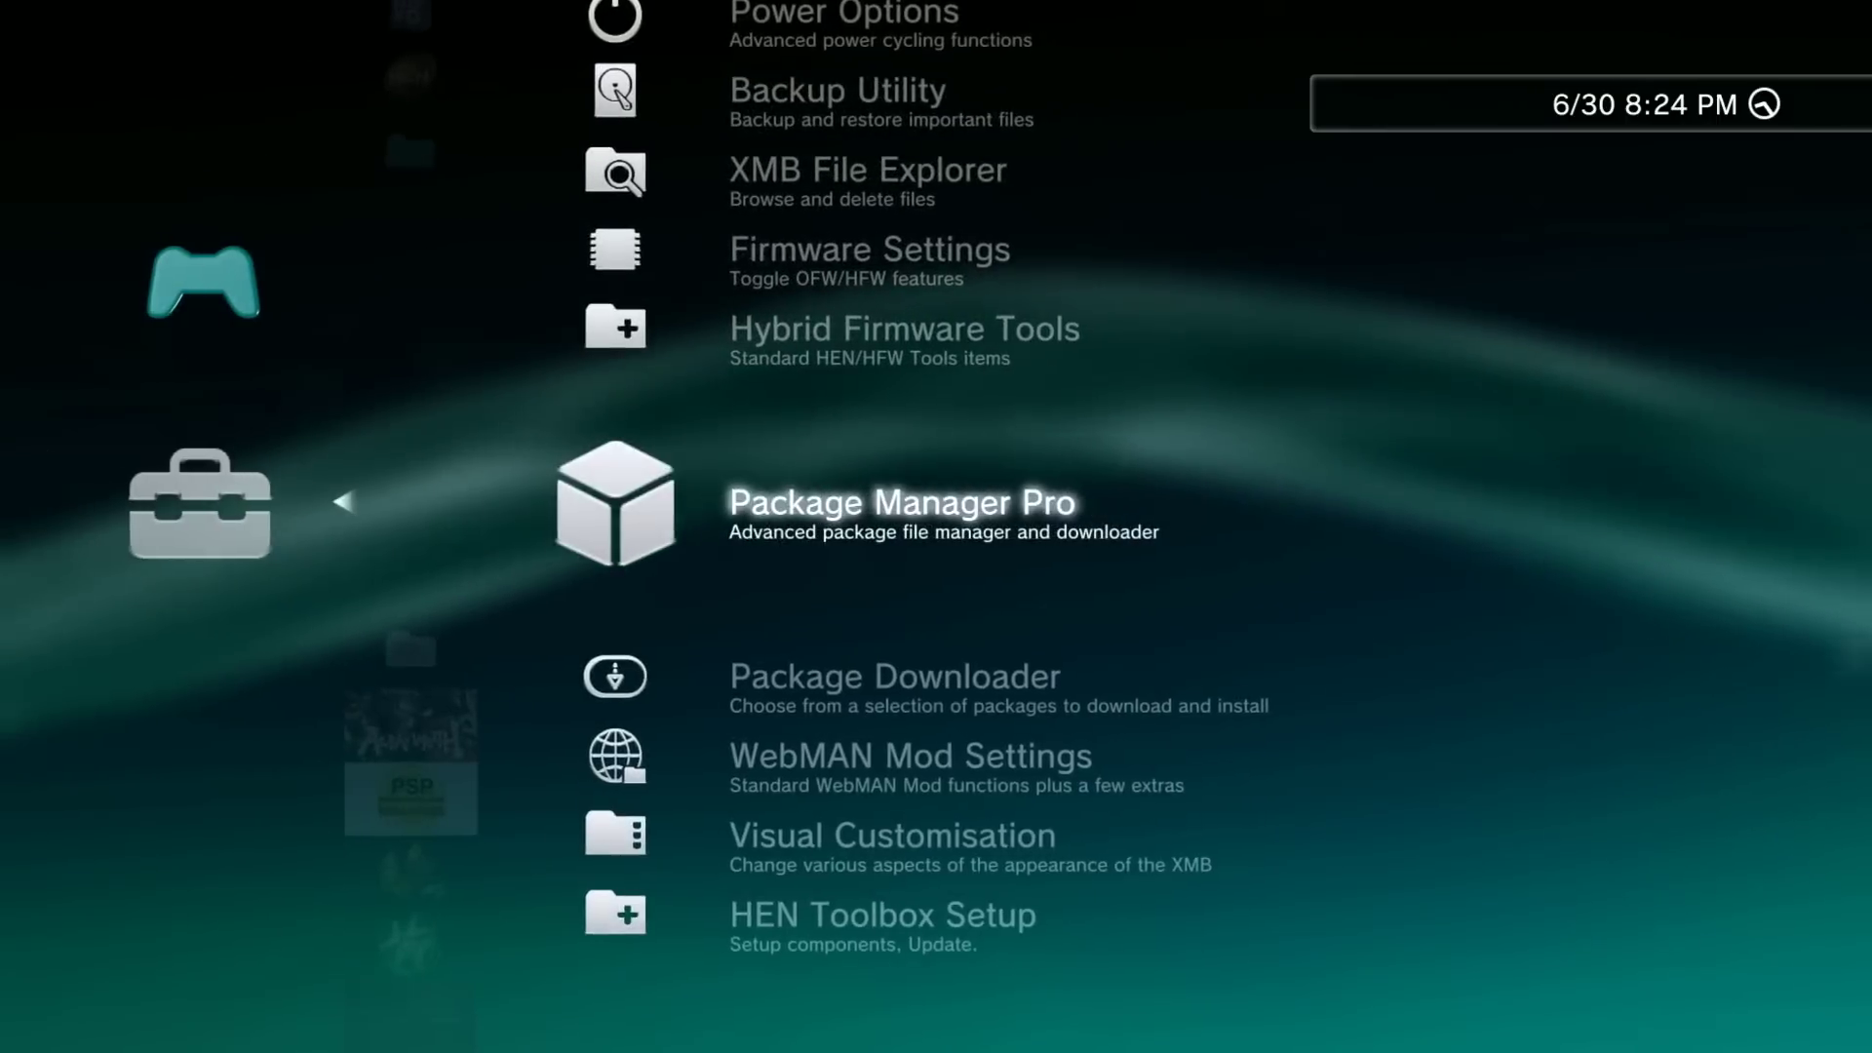
pyautogui.press('Down')
pyautogui.press('Return')
pyautogui.press('Down')
pyautogui.press('Down')
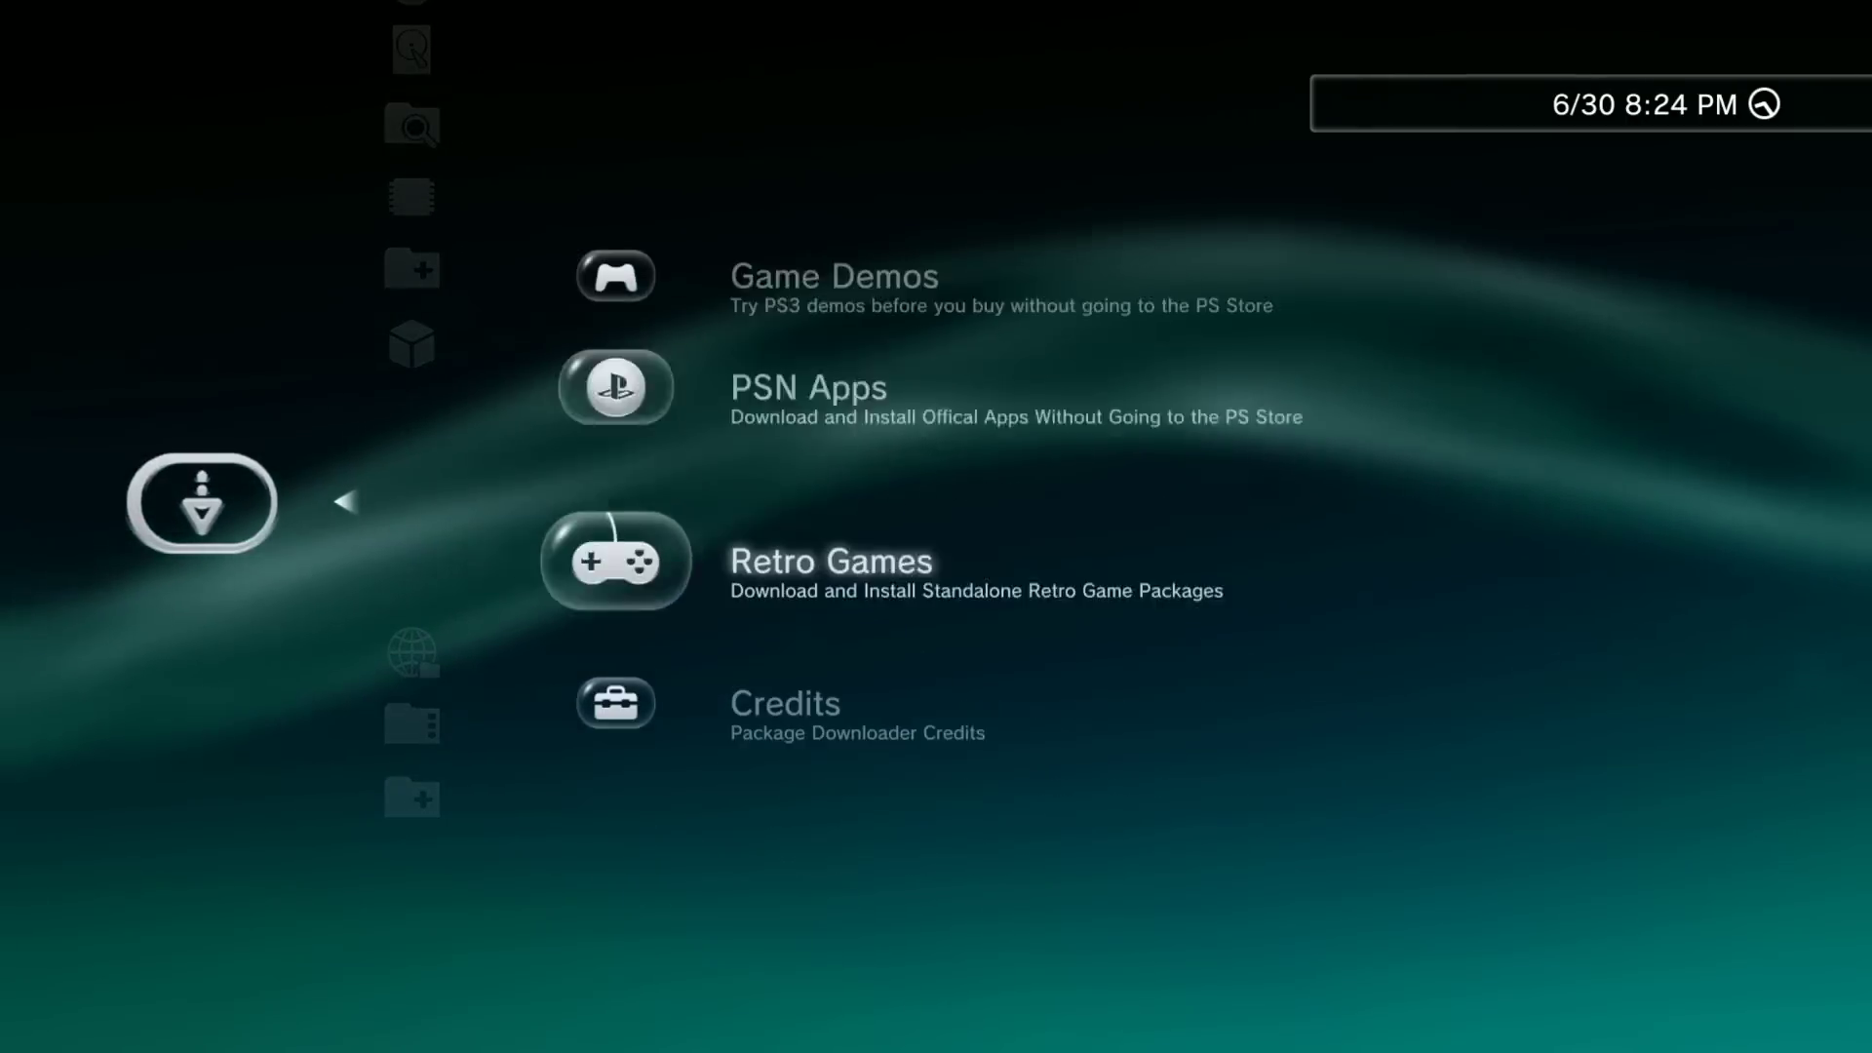
pyautogui.press('Down')
pyautogui.press('Up')
pyautogui.press('Return')
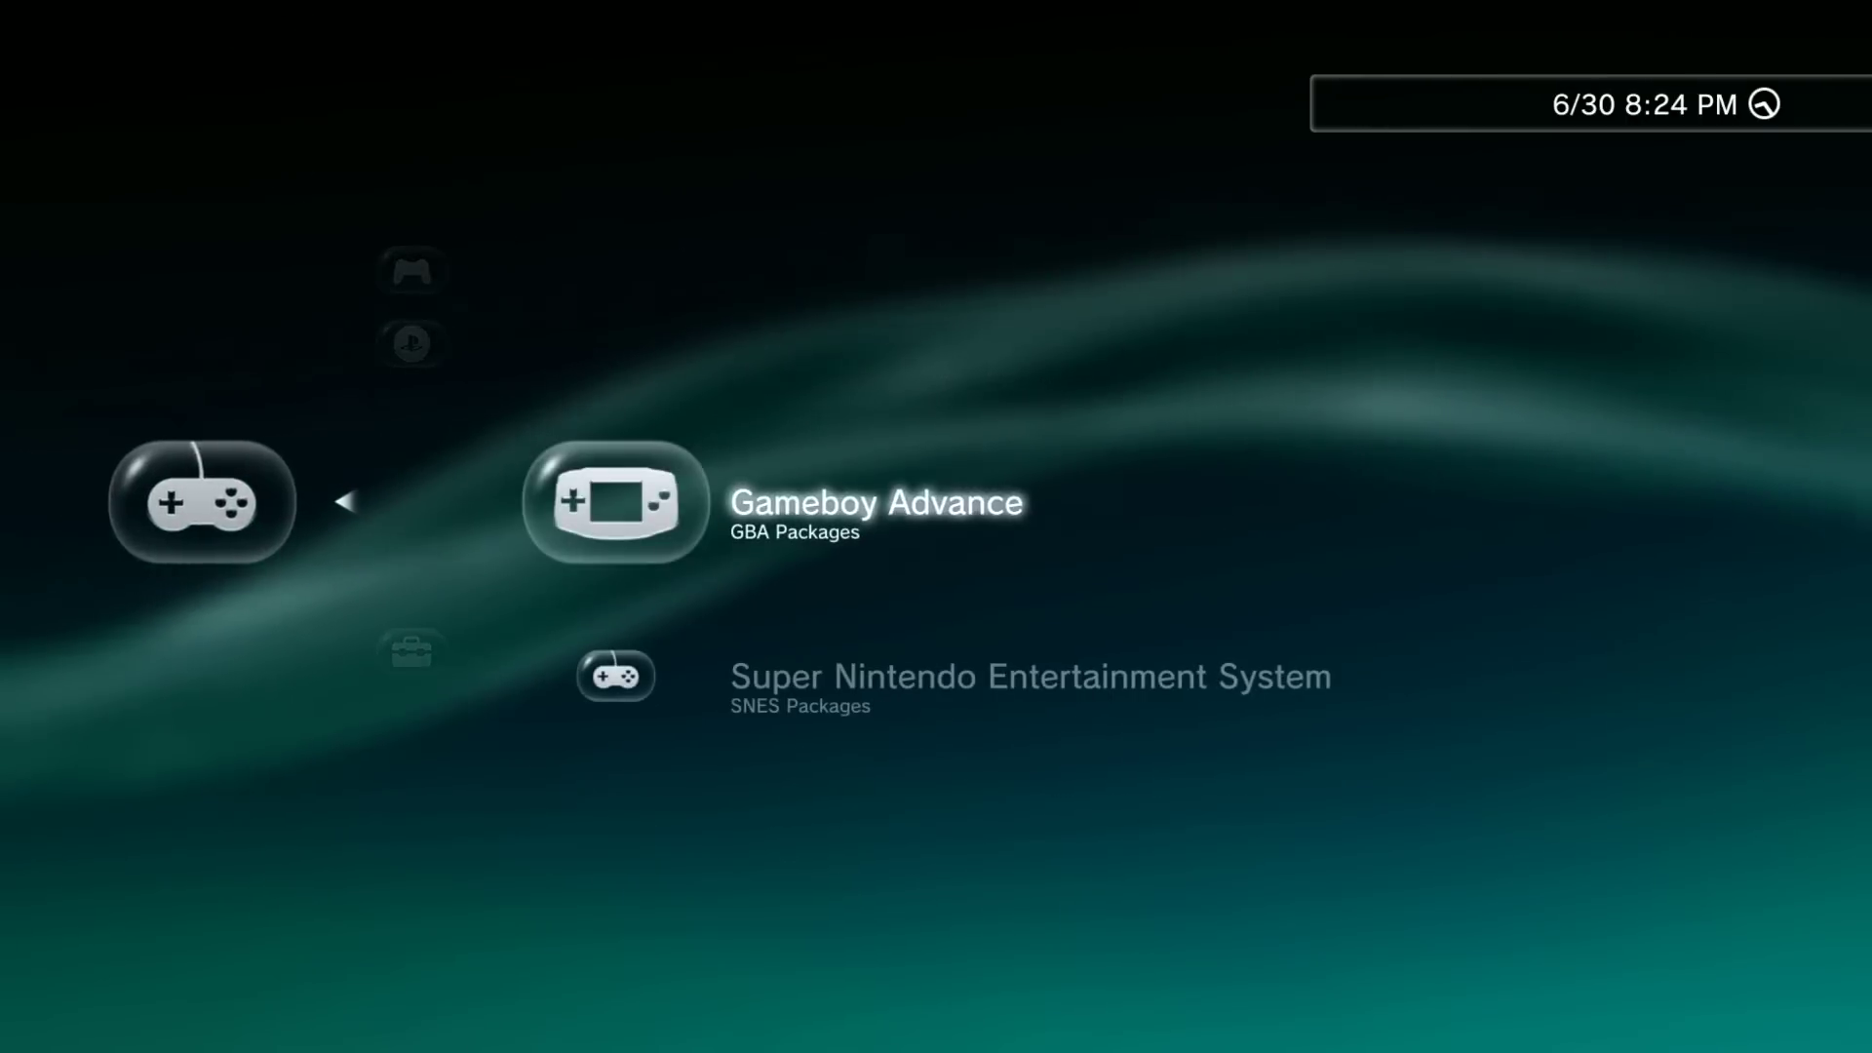
pyautogui.press('Up')
pyautogui.press('Return')
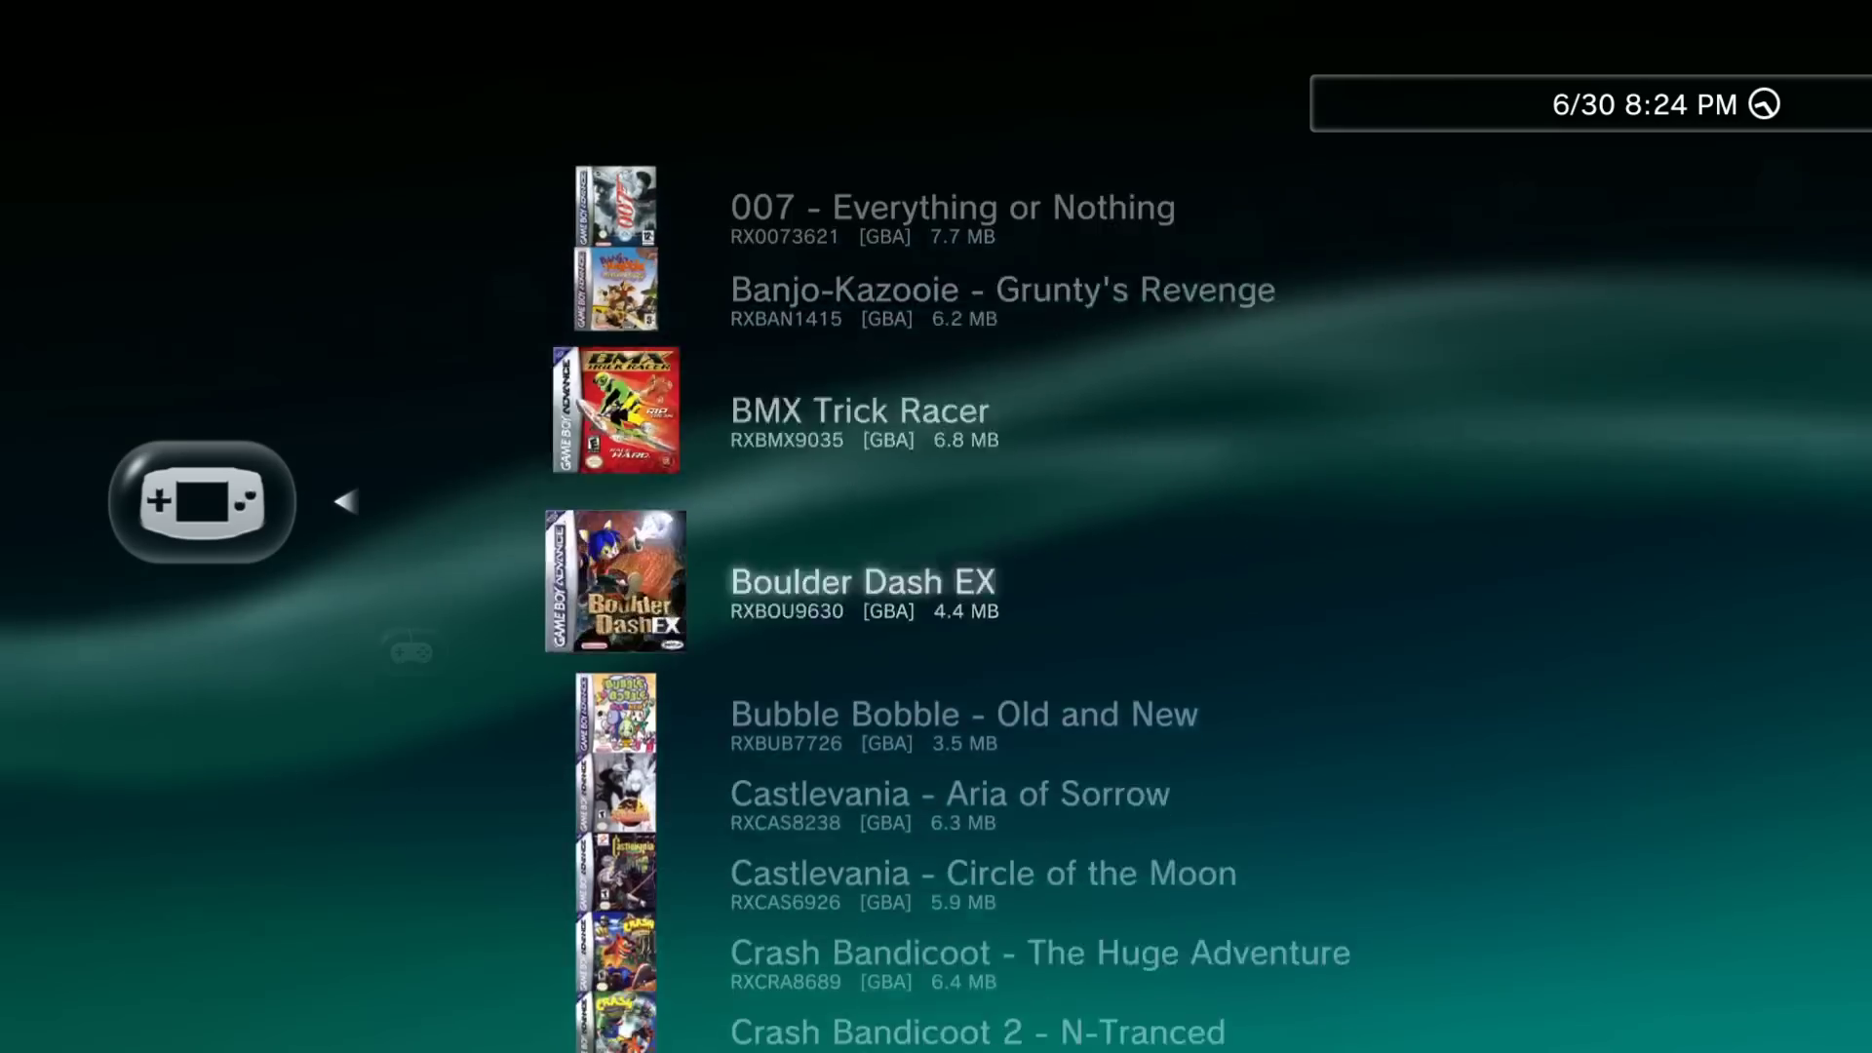
pyautogui.press('Down')
pyautogui.press('Down')
pyautogui.press('Down')
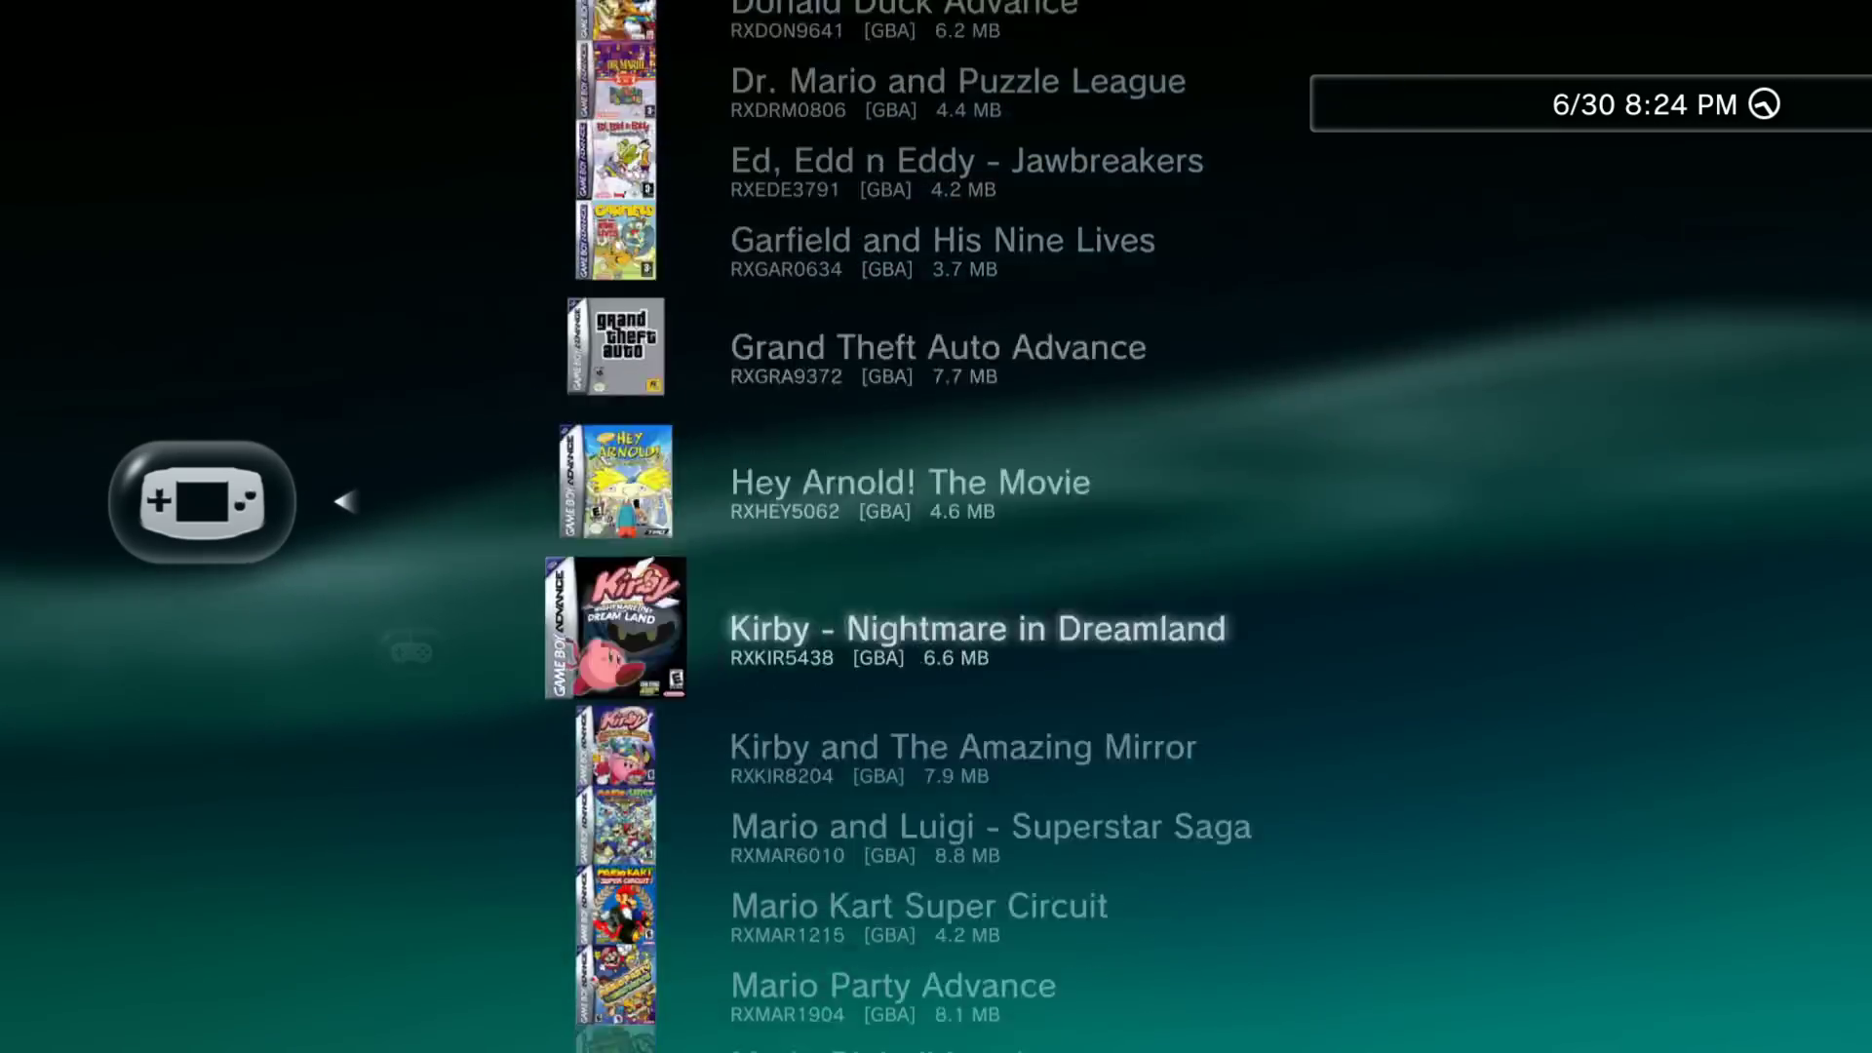
pyautogui.press('Down')
pyautogui.press('Down')
pyautogui.press('Down')
# - Browse the Super Nintendo game list under Retro Games
pyautogui.press('Escape')
pyautogui.press('Down')
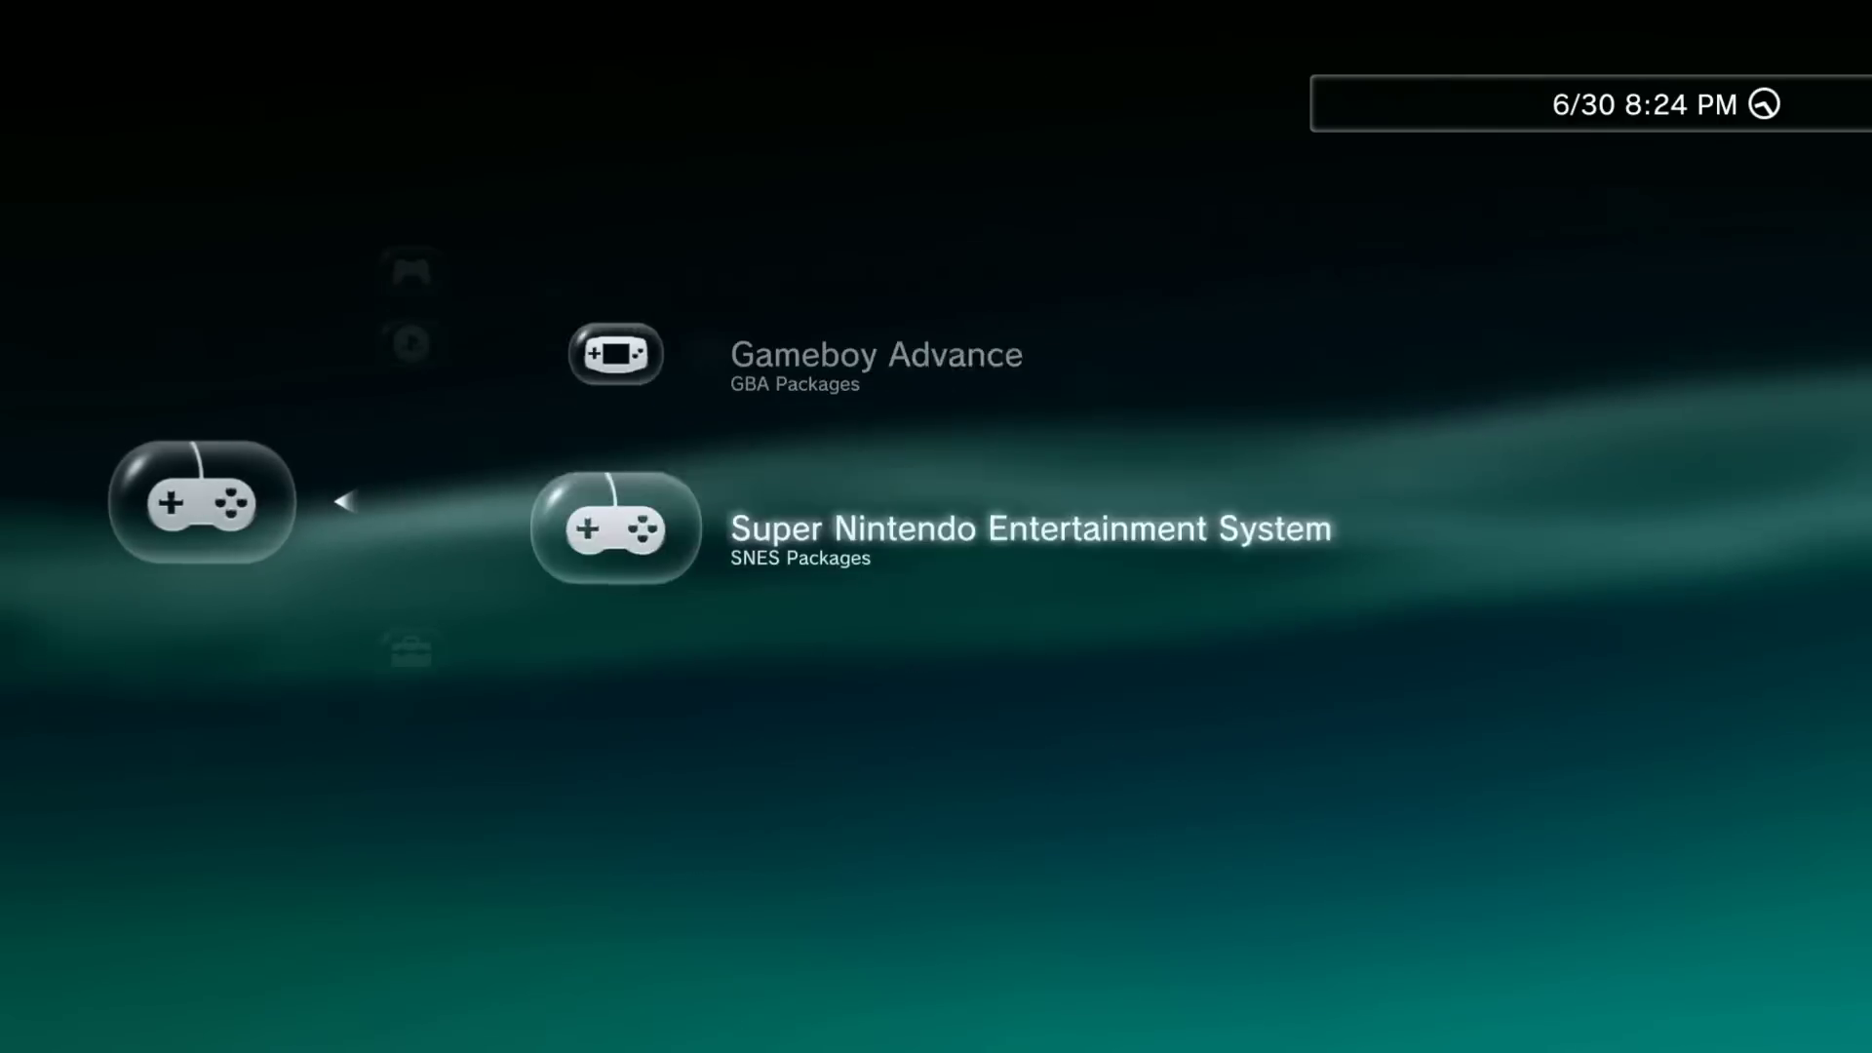
pyautogui.press('Return')
pyautogui.press('Down')
pyautogui.press('Down')
pyautogui.press('Down')
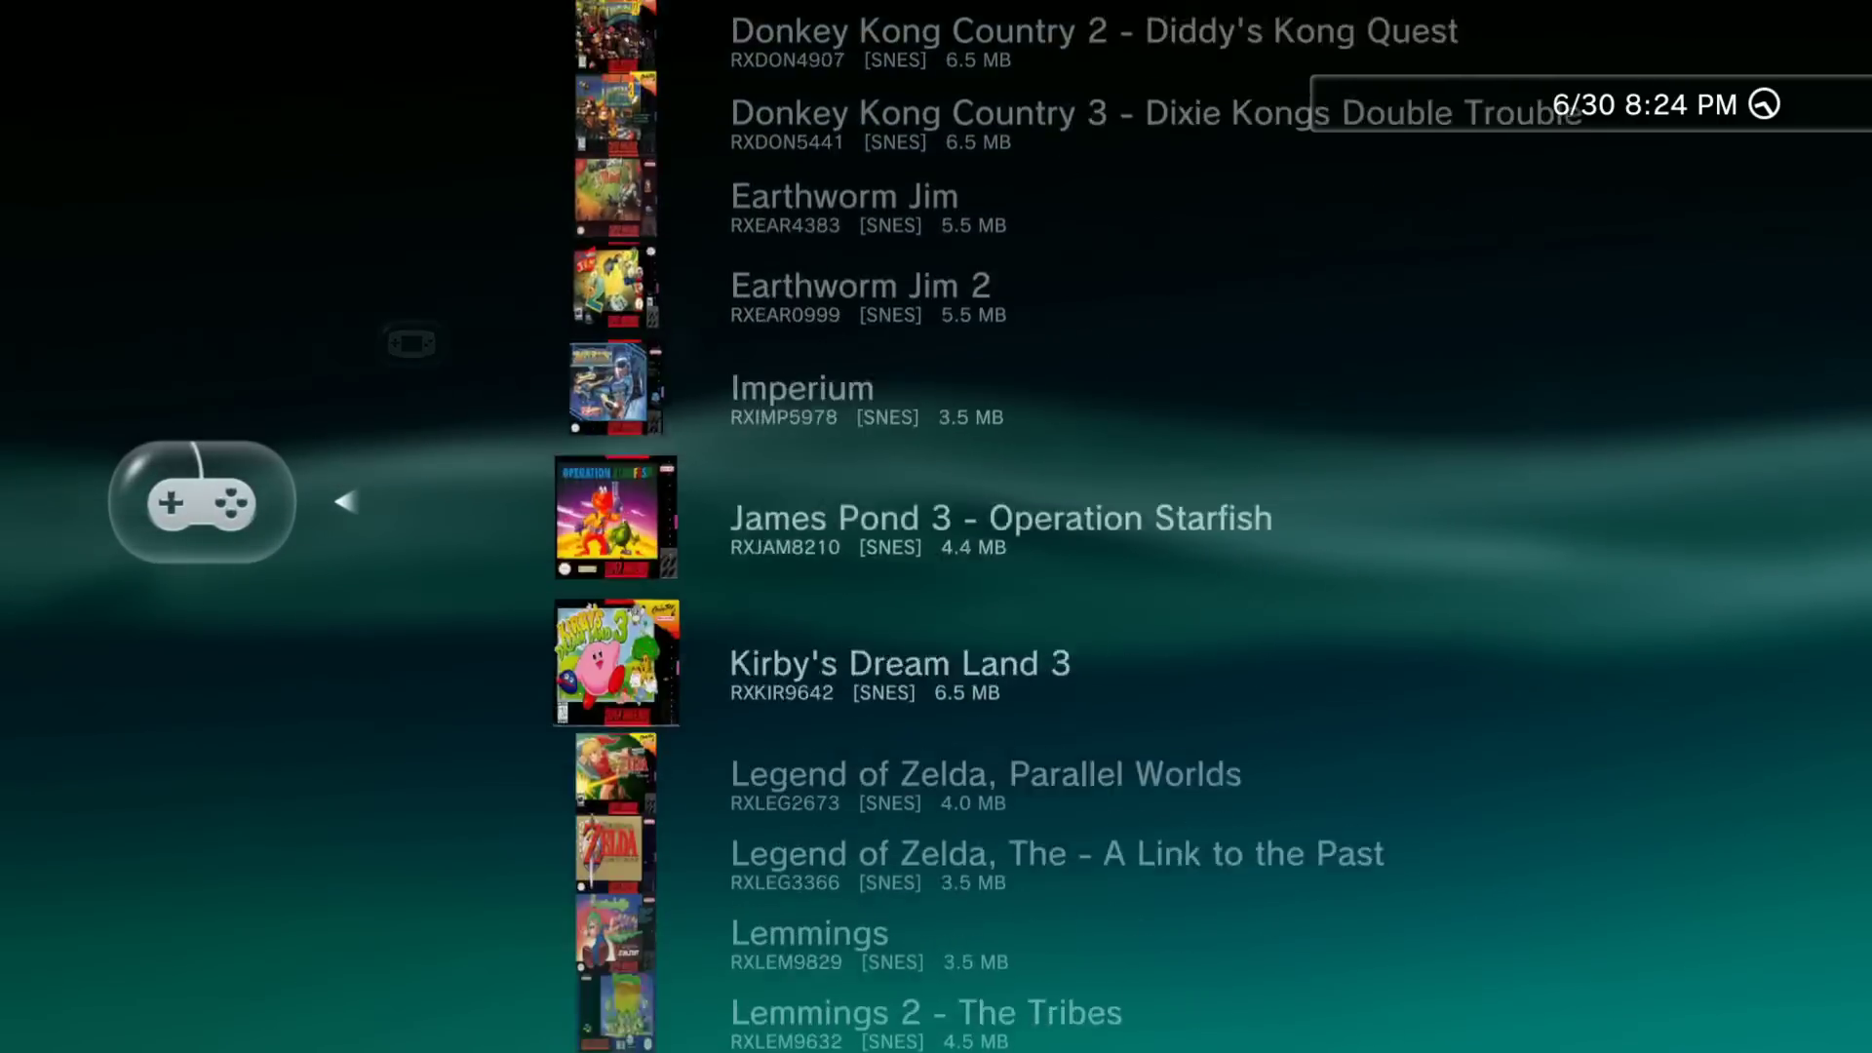
pyautogui.press('Down')
pyautogui.press('Down')
pyautogui.press('Down')
pyautogui.press('Escape')
pyautogui.press('Escape')
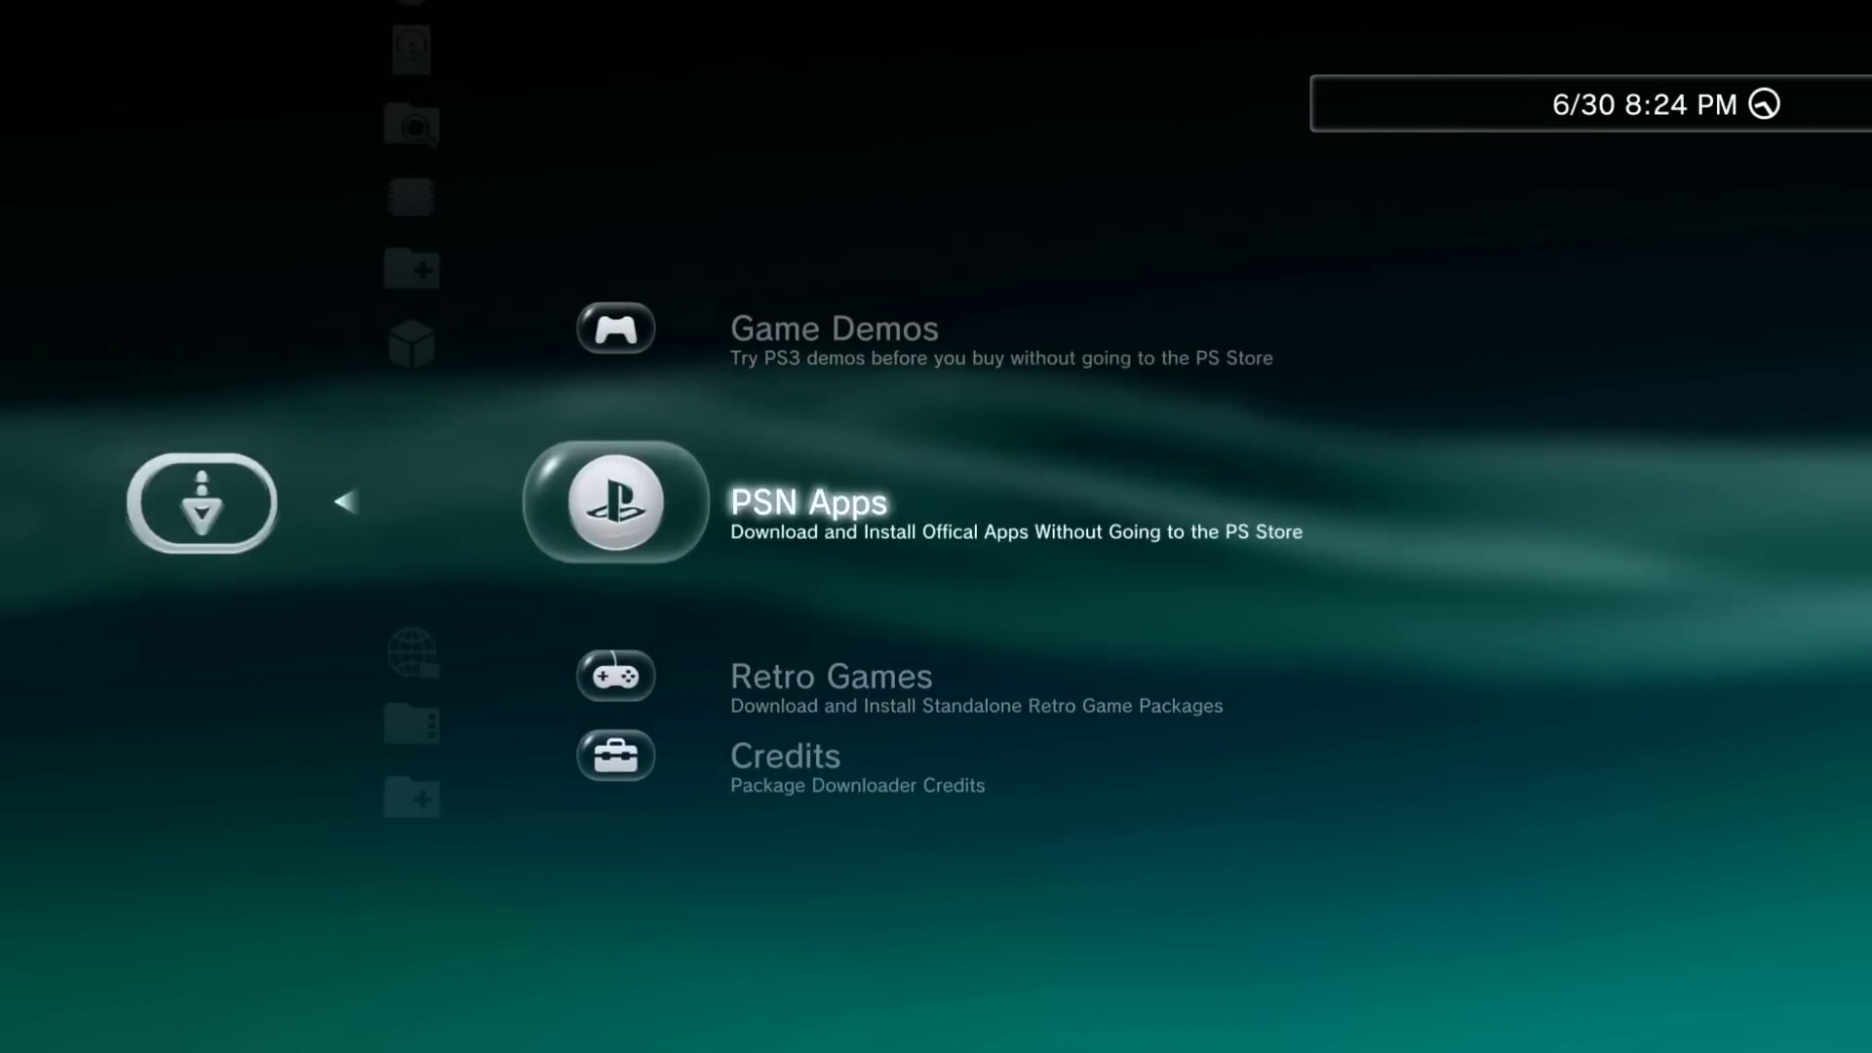
# - Scroll through the PSN Apps list
pyautogui.press('Return')
pyautogui.press('Down')
pyautogui.press('Down')
pyautogui.press('Down')
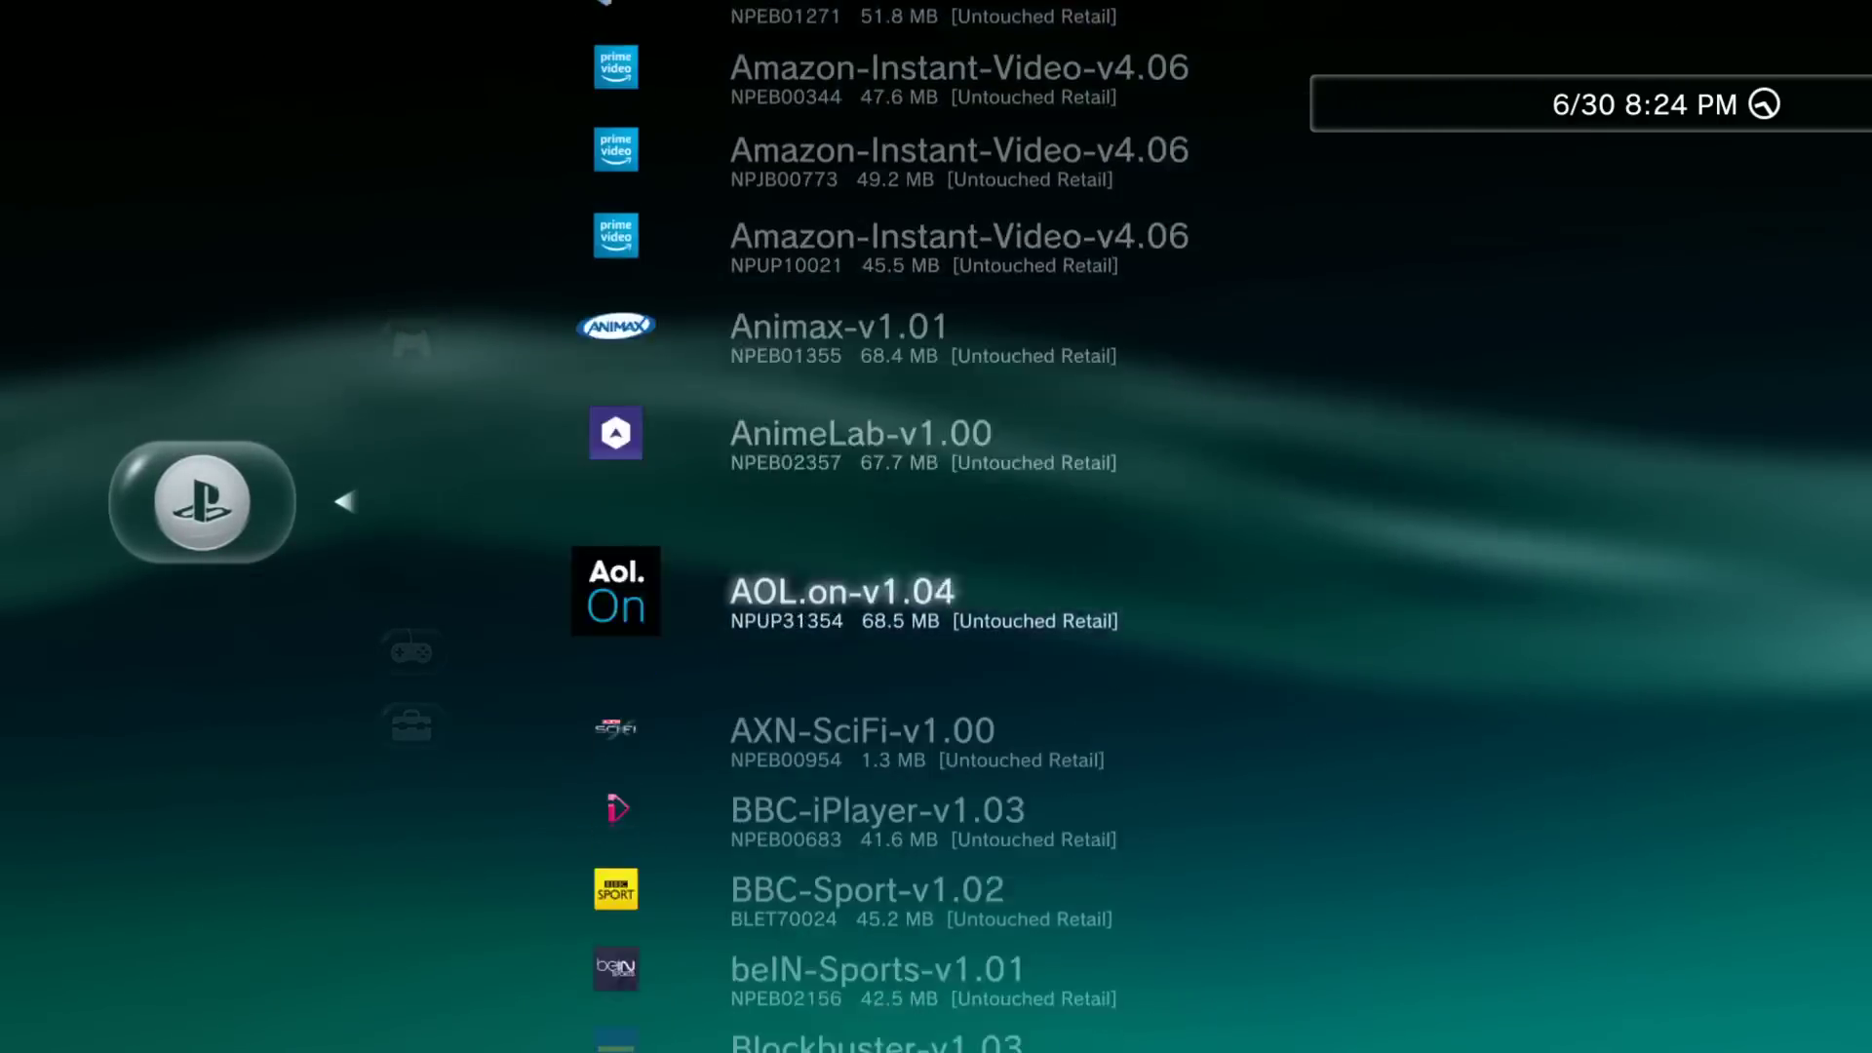
pyautogui.press('Down')
pyautogui.press('Down')
pyautogui.press('Down')
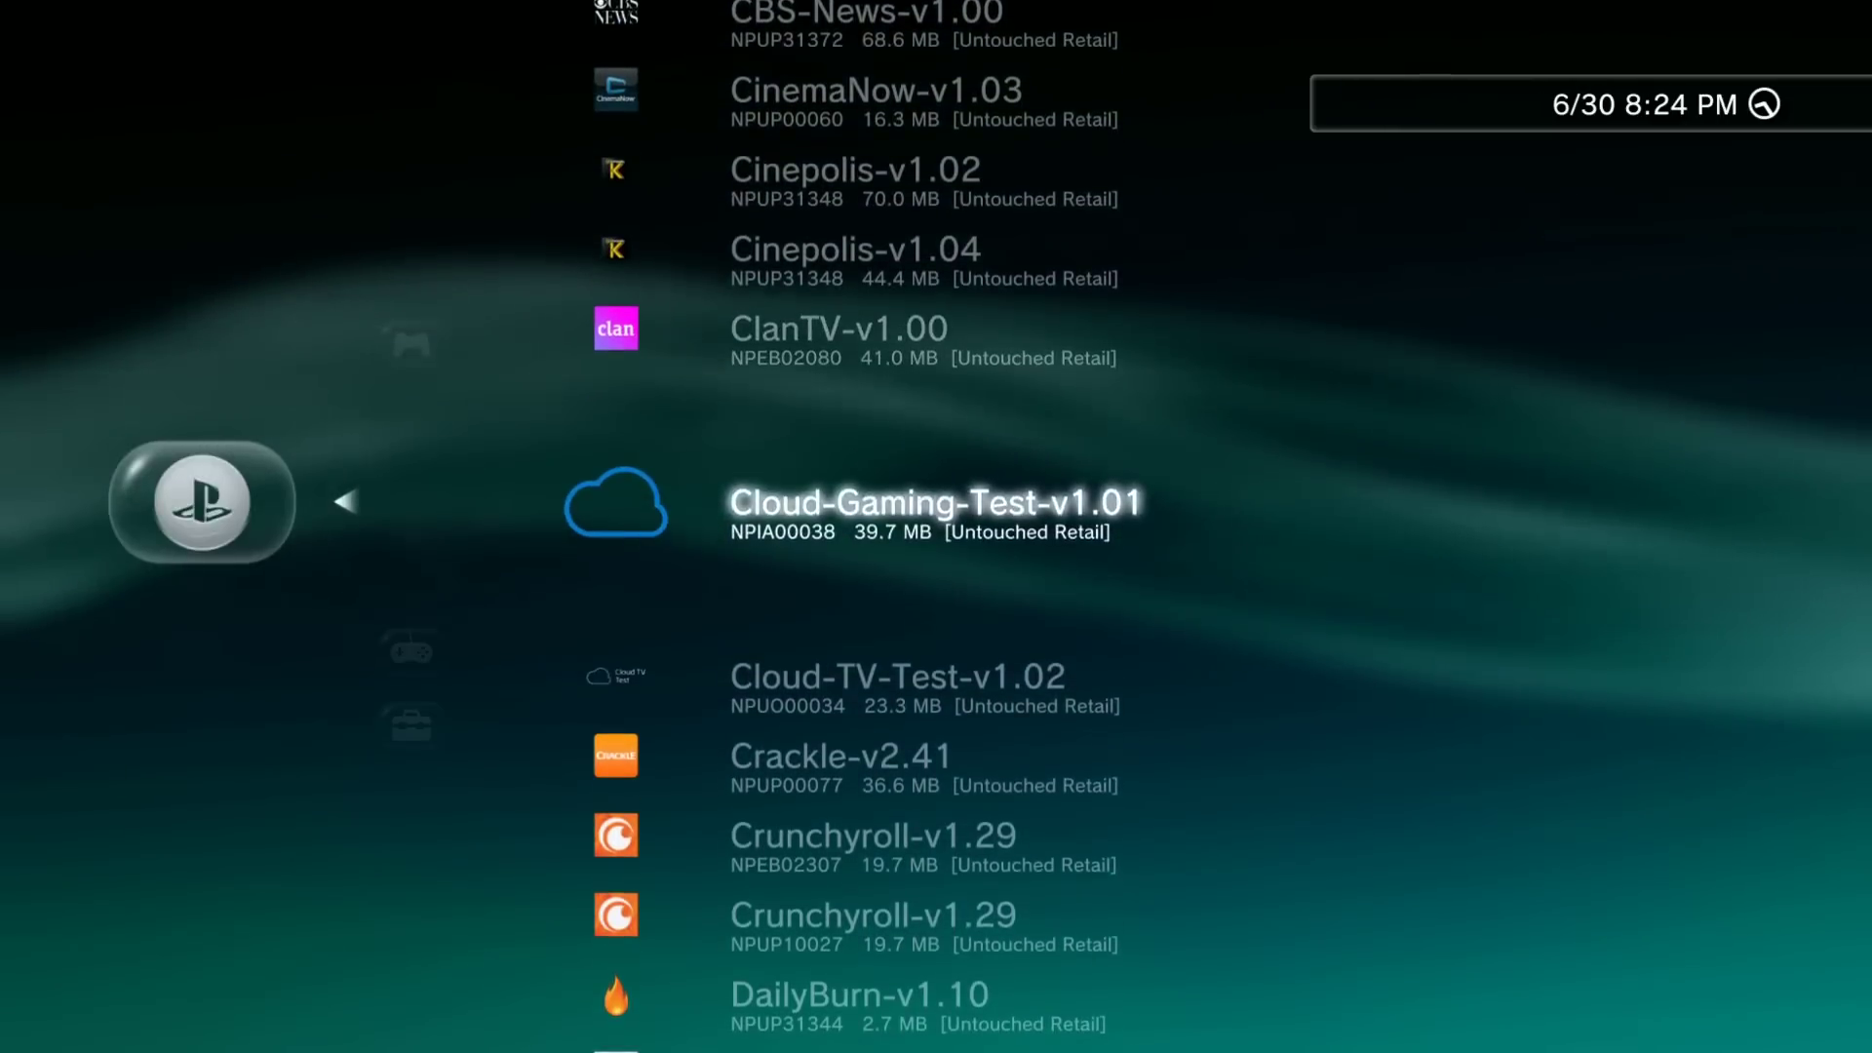
pyautogui.press('Escape')
# - Look through the EU Demos listing under Game Demos
pyautogui.press('Return')
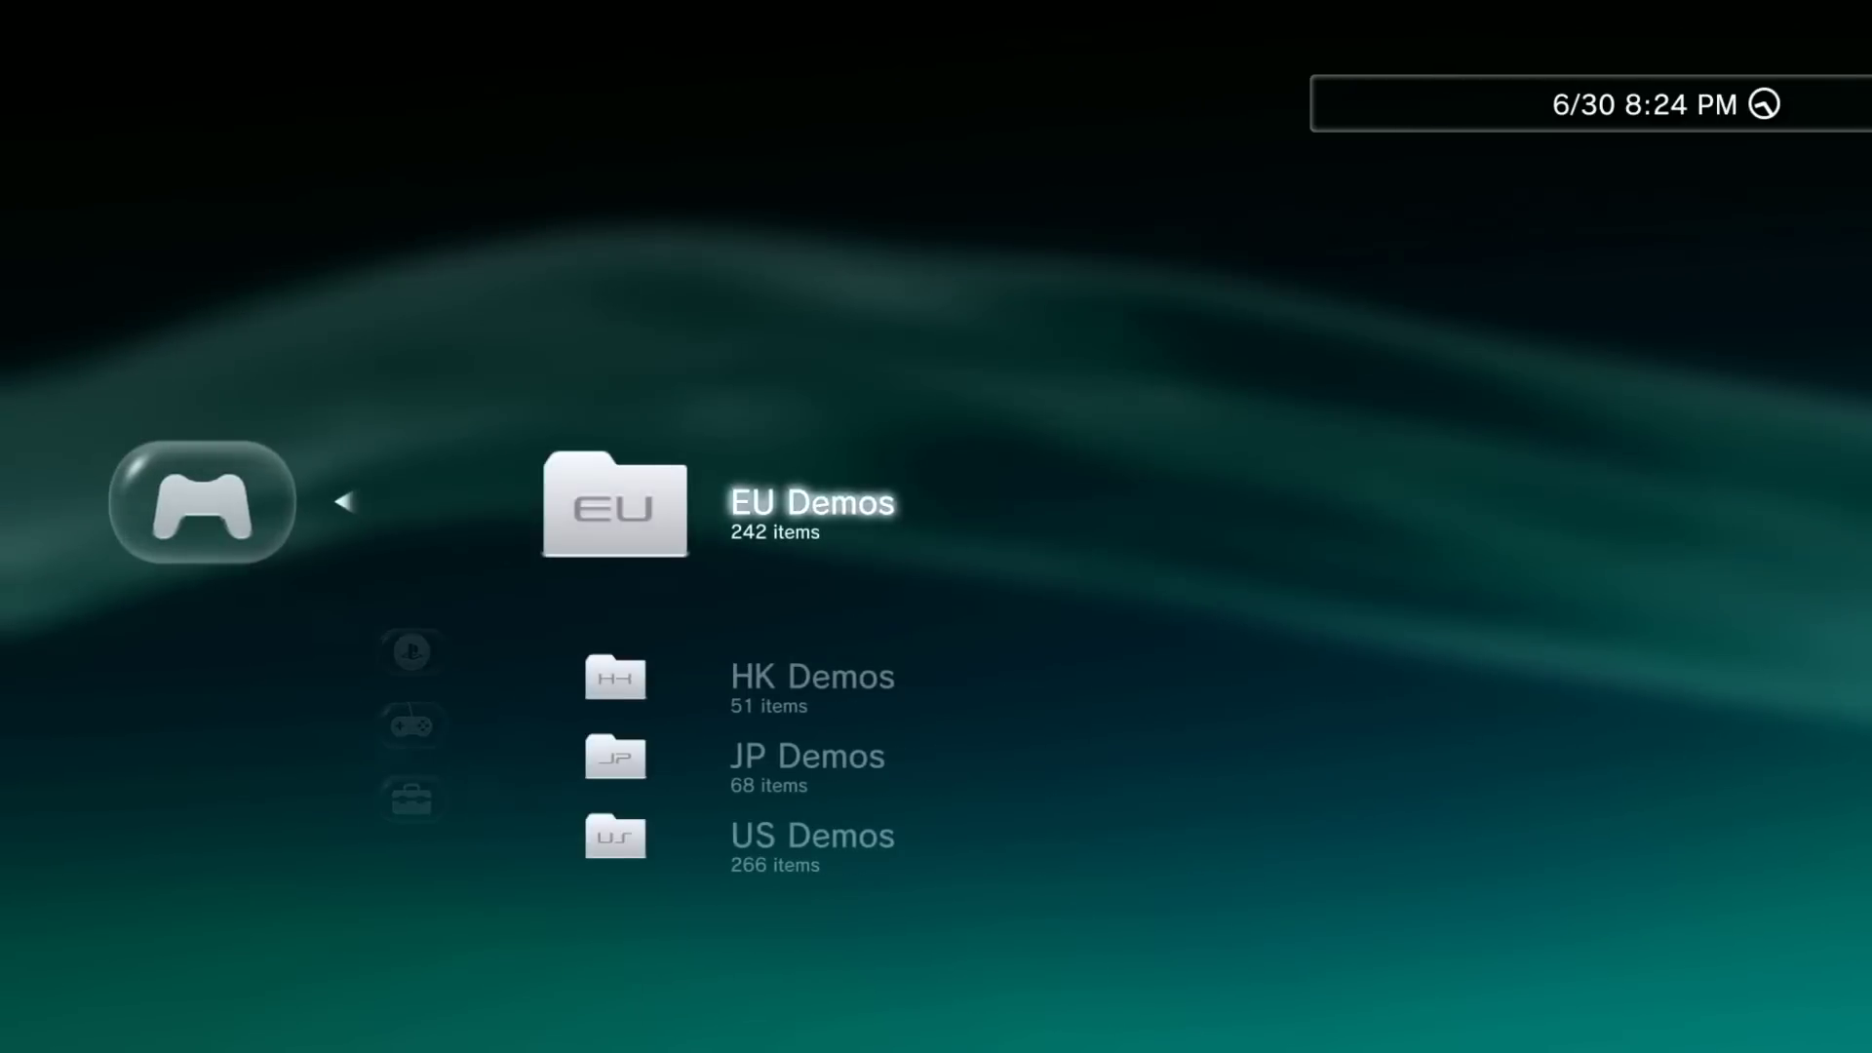
pyautogui.press('Return')
pyautogui.press('Return')
pyautogui.press('Escape')
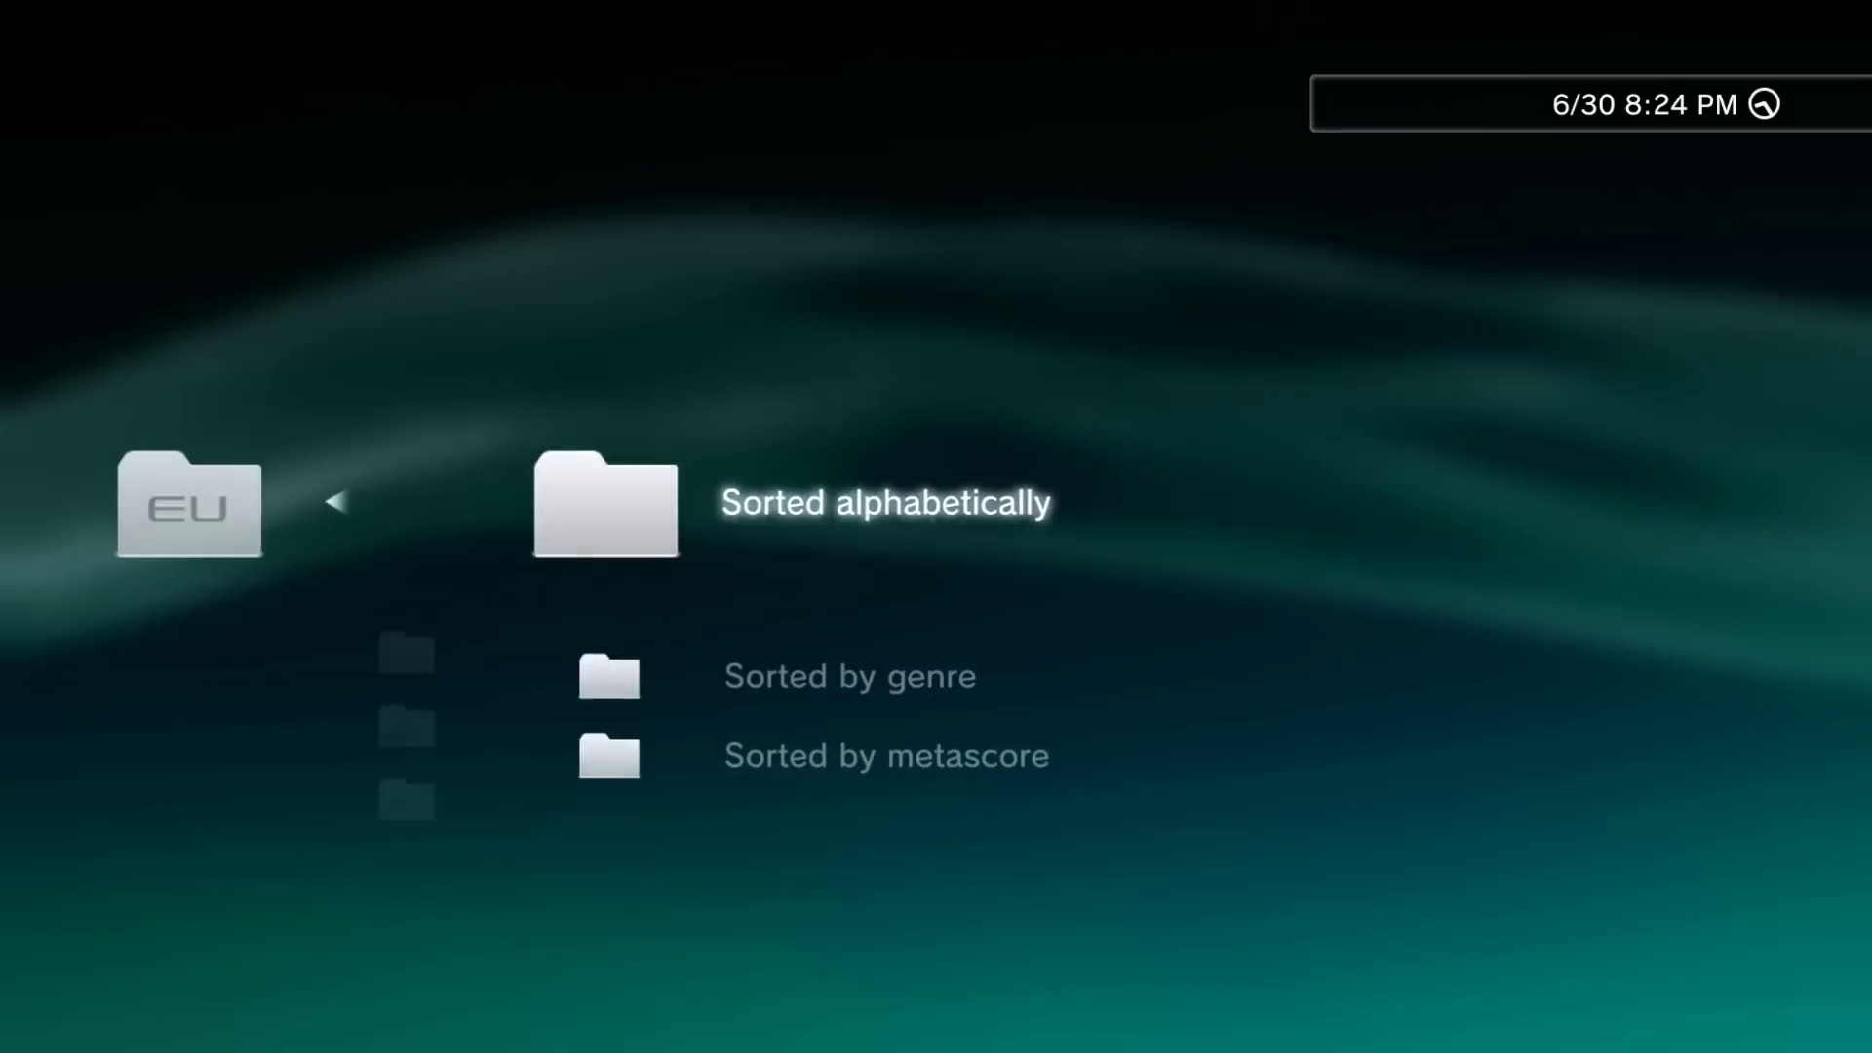
pyautogui.press('Escape')
pyautogui.press('Down')
pyautogui.press('Escape')
pyautogui.press('Down')
pyautogui.press('Down')
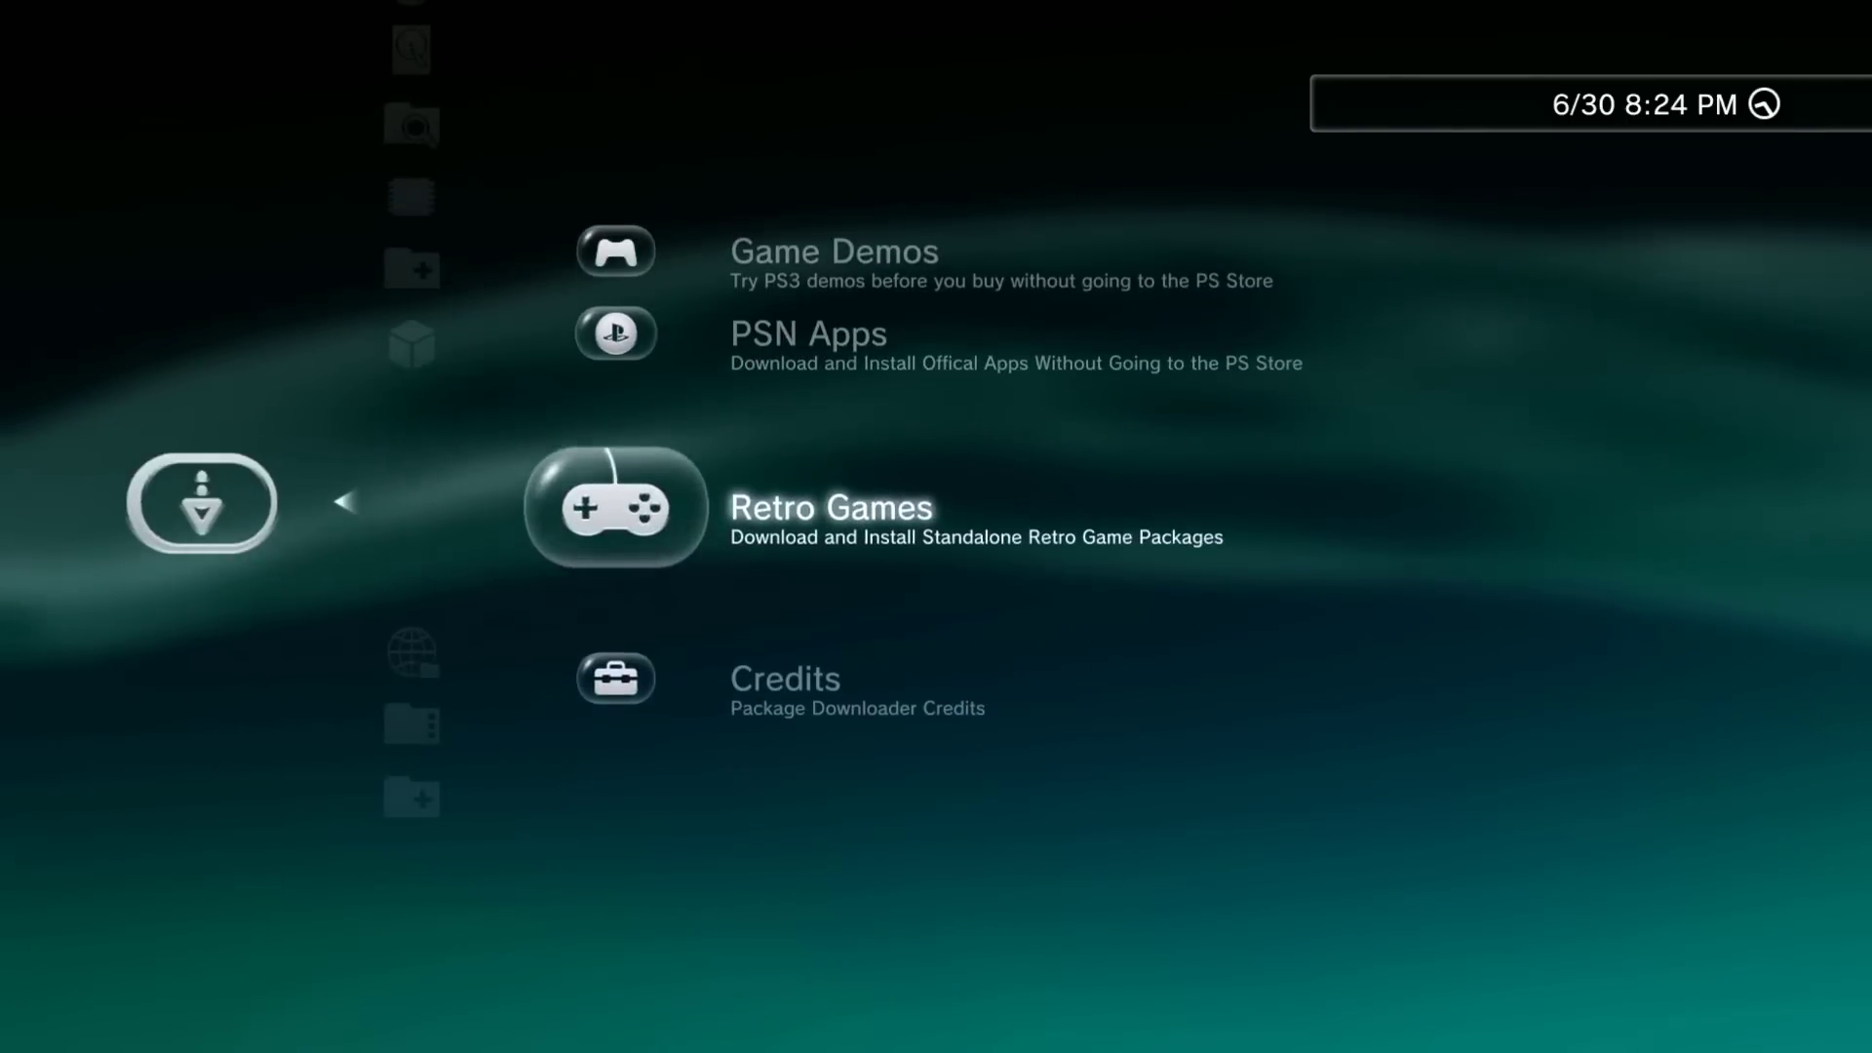
pyautogui.press('Return')
pyautogui.press('Escape')
pyautogui.press('Down')
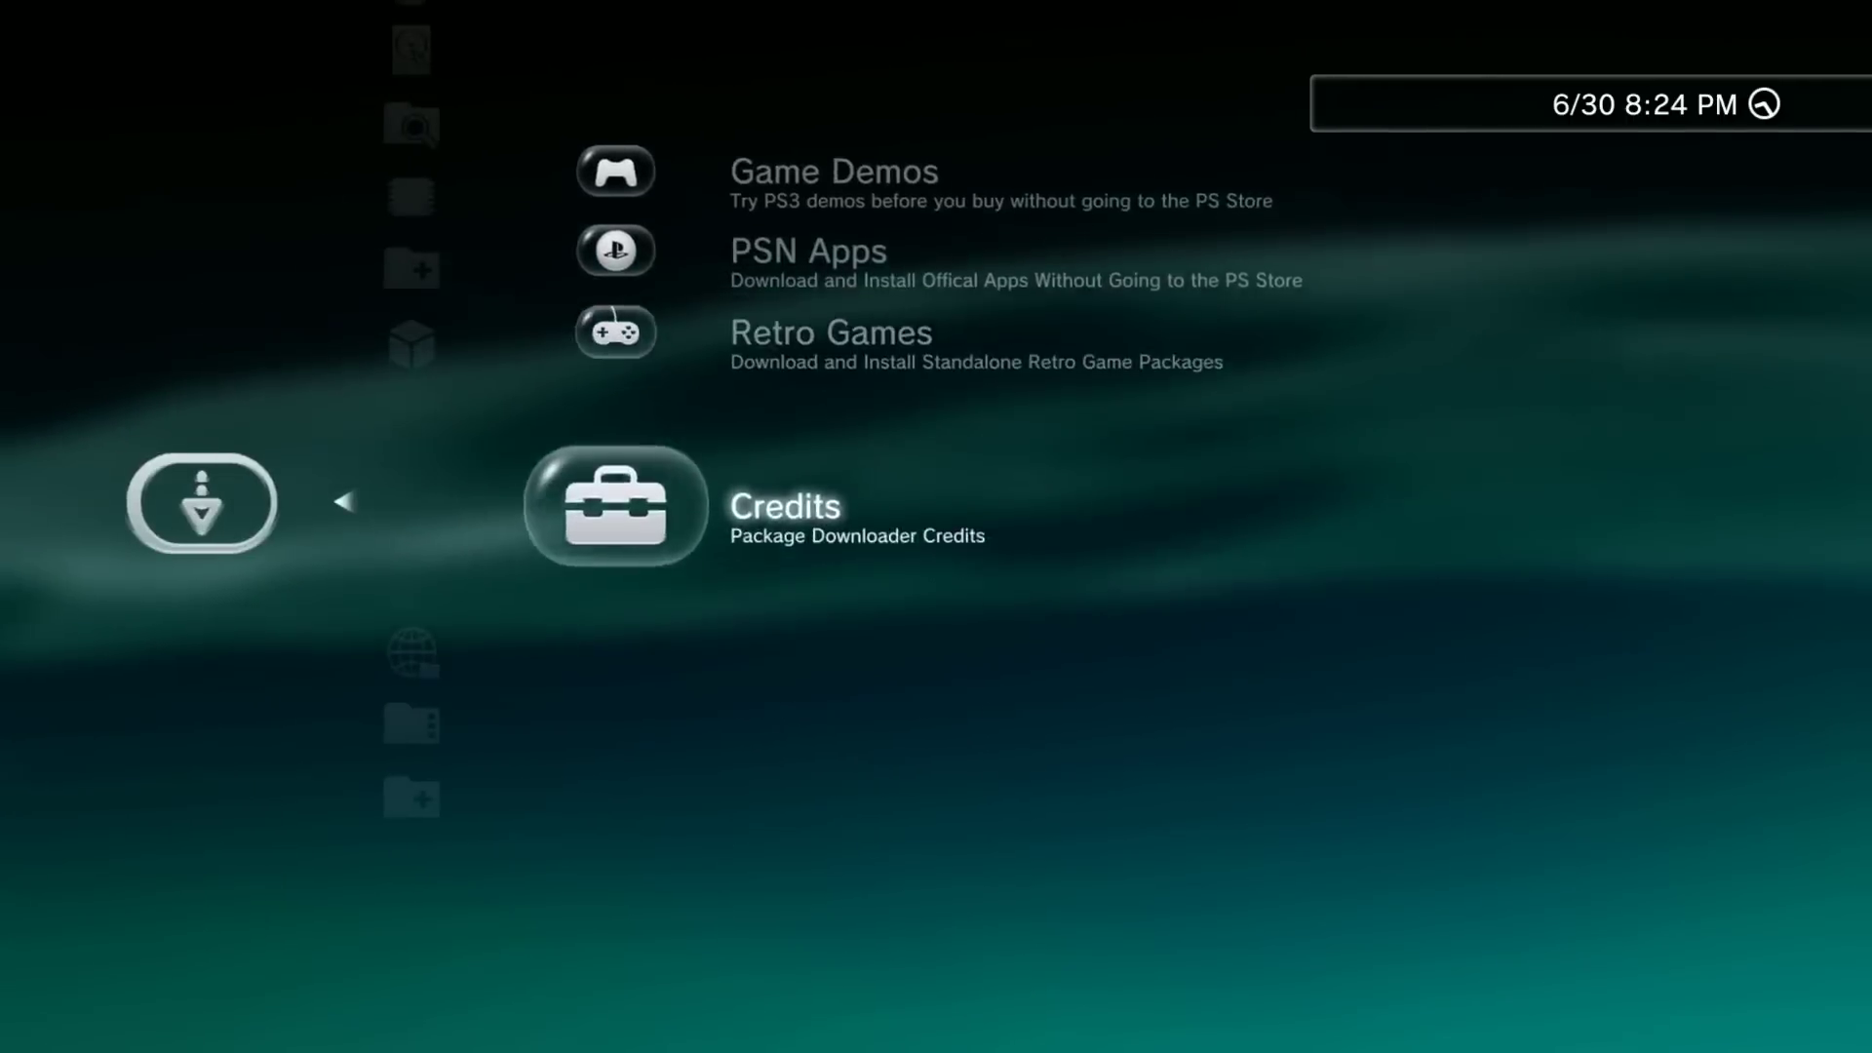
pyautogui.press('Return')
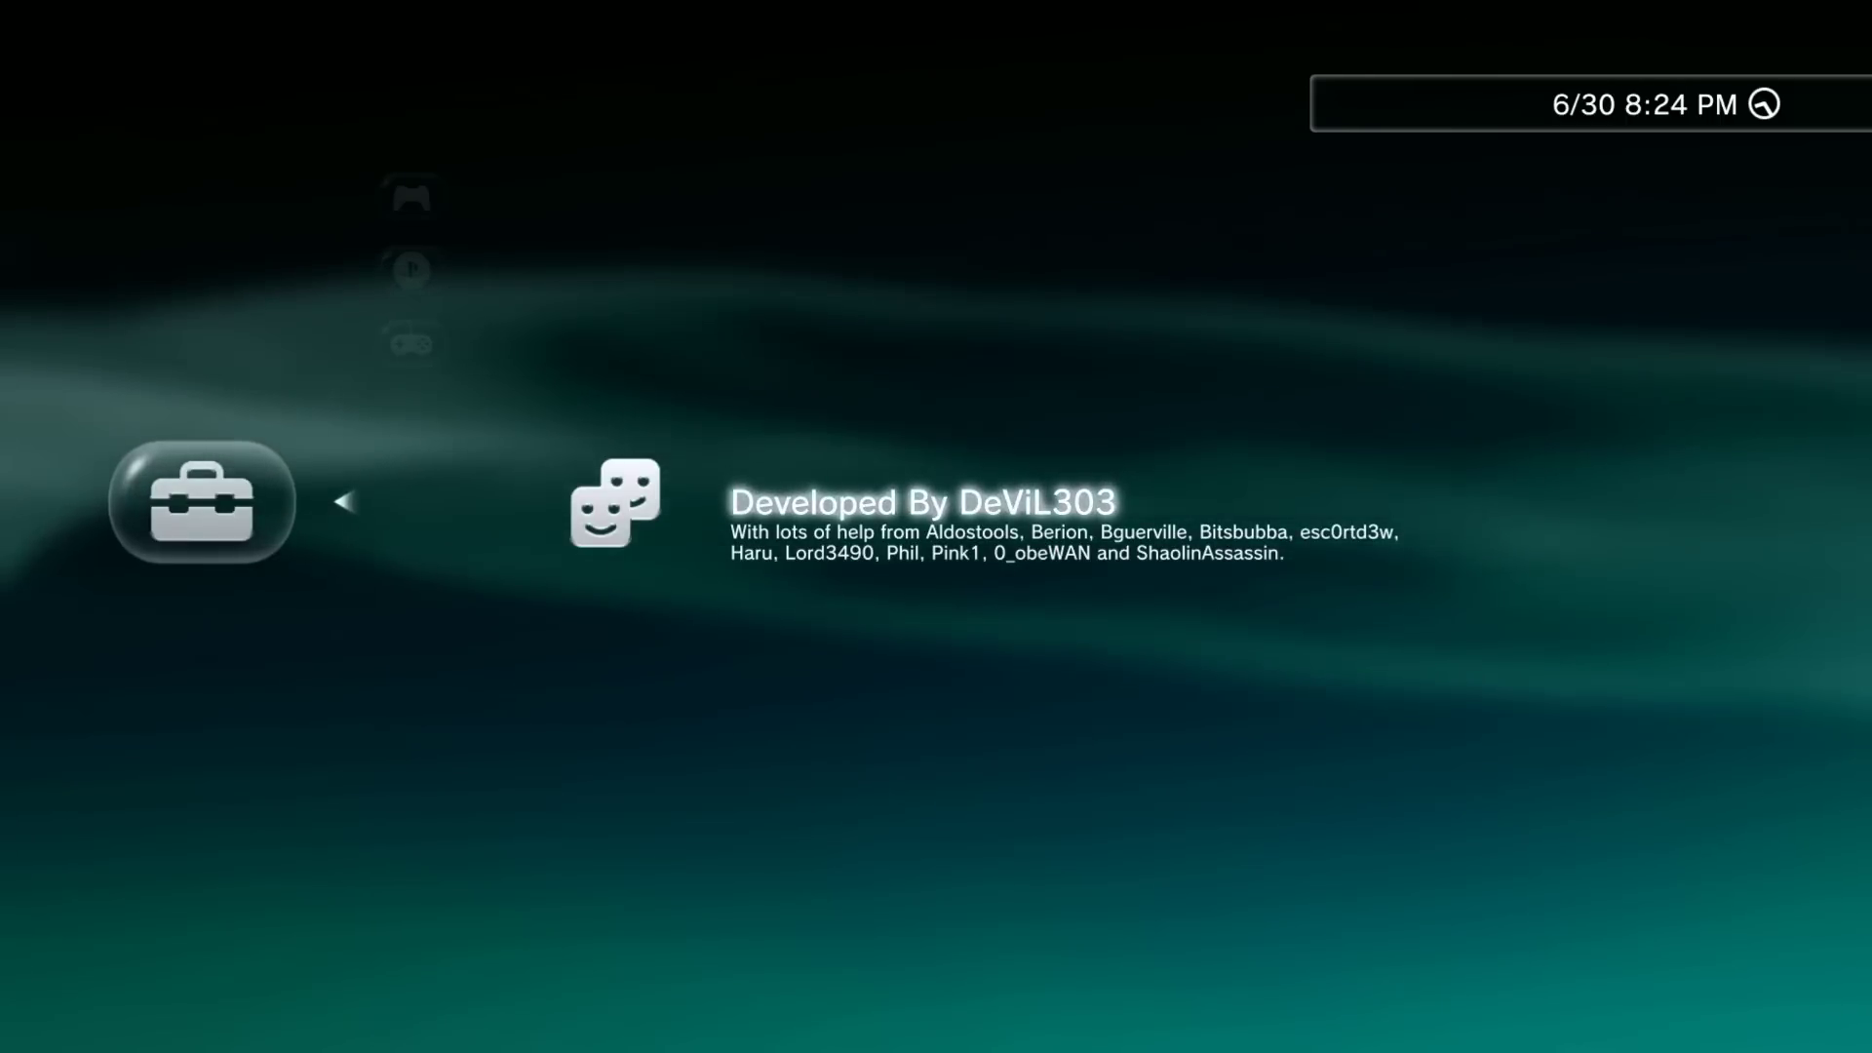
pyautogui.press('Left')
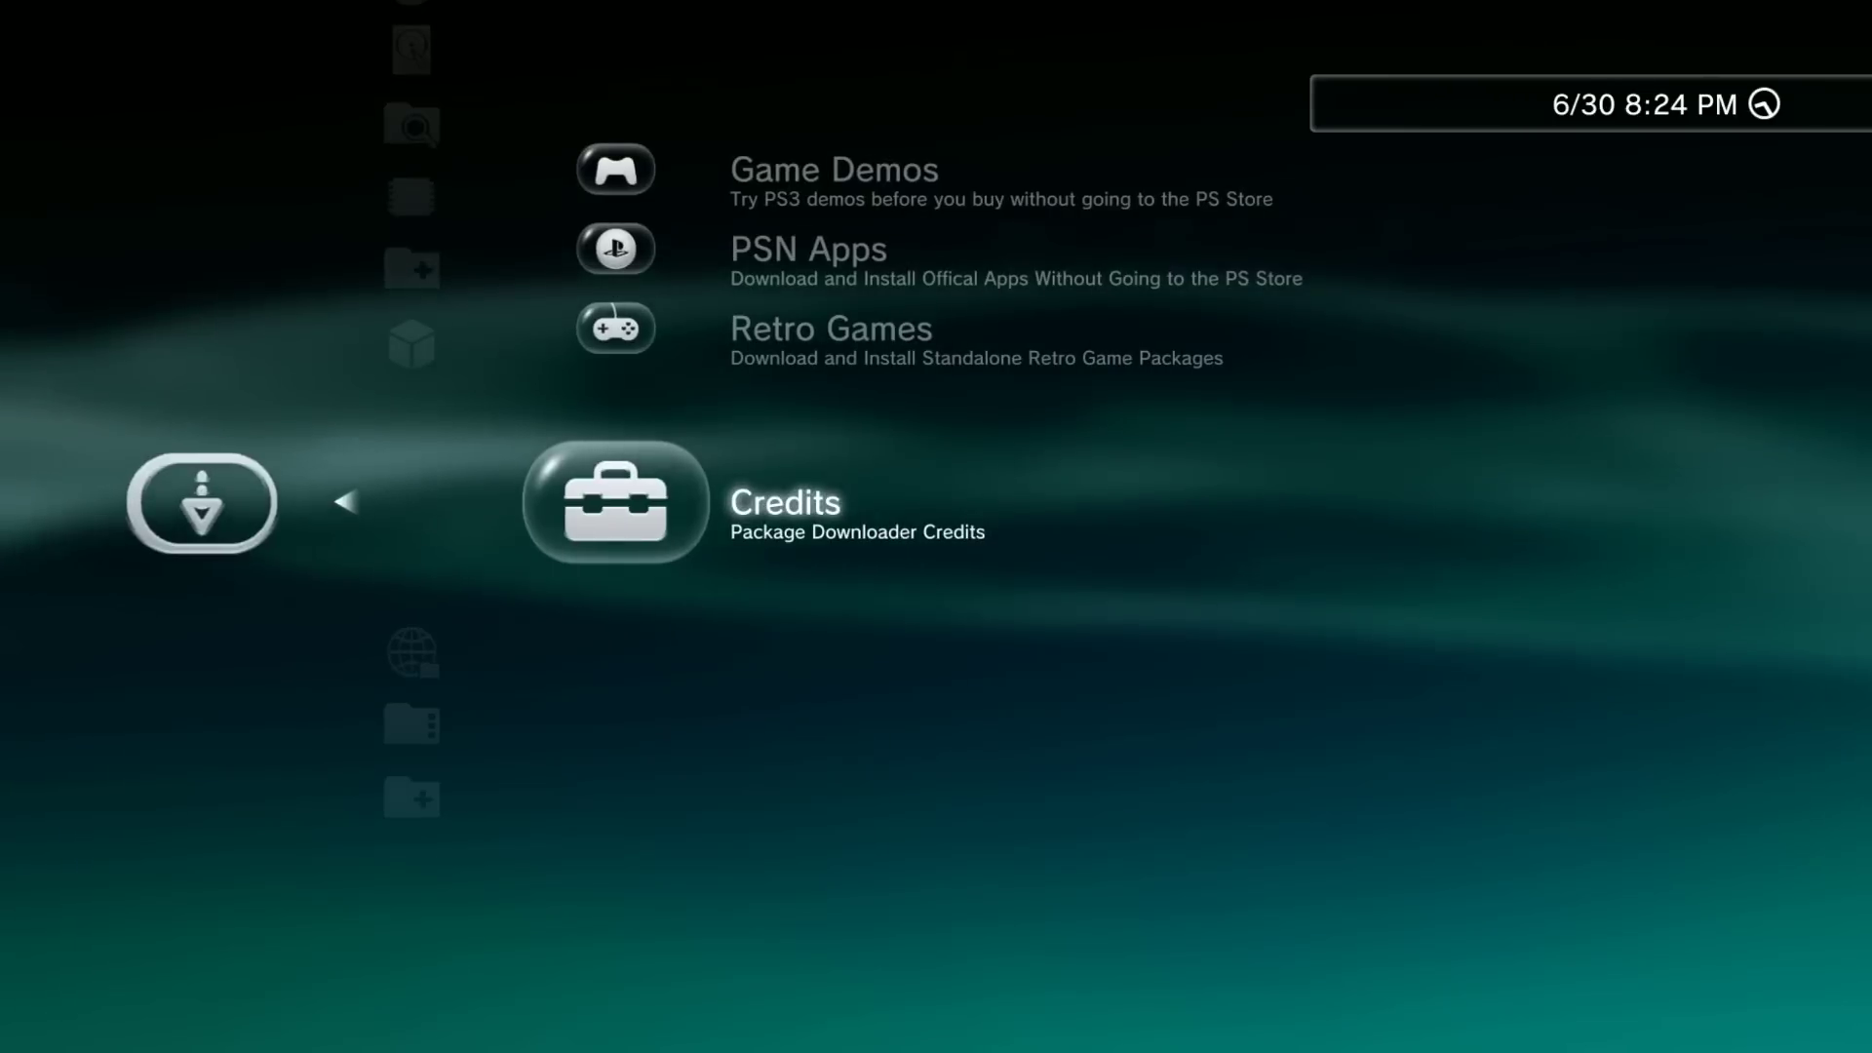
# - Open WebMAN Mod Settings from the Toolbox and look through its top options
pyautogui.press('Left')
pyautogui.press('Down')
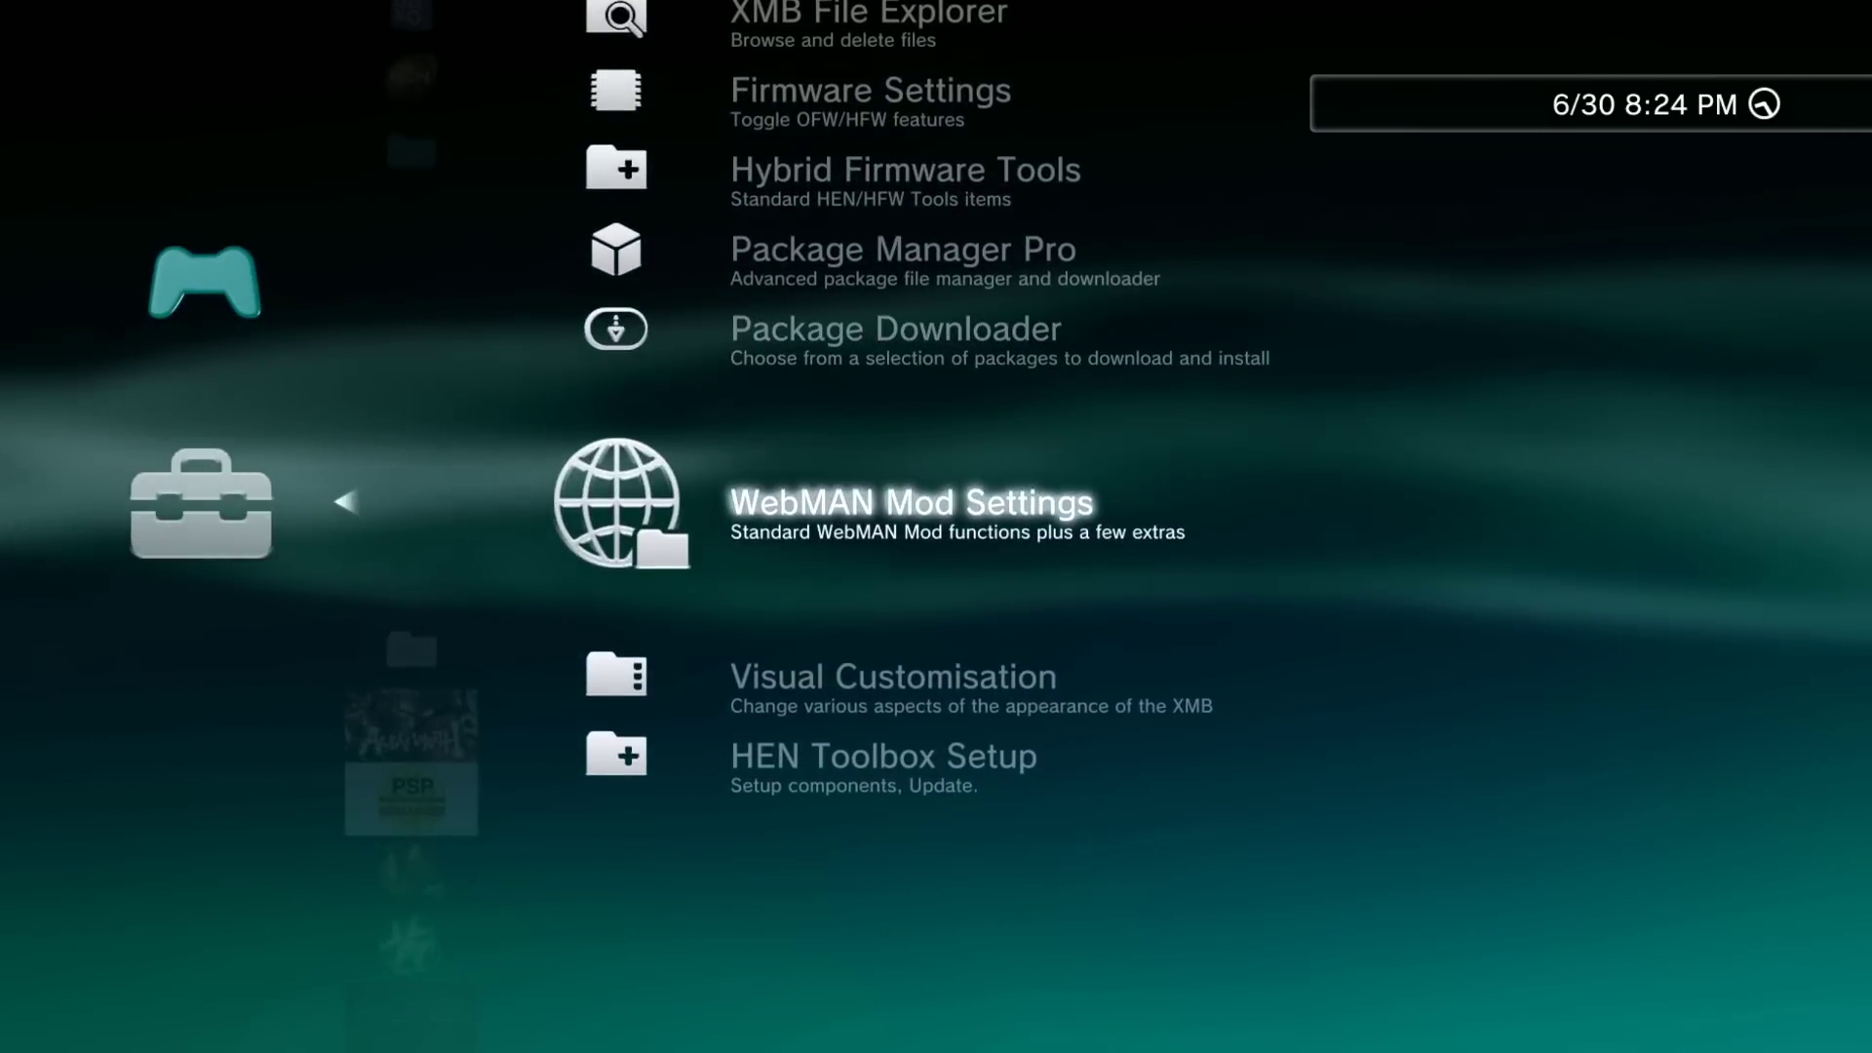
pyautogui.press('Right')
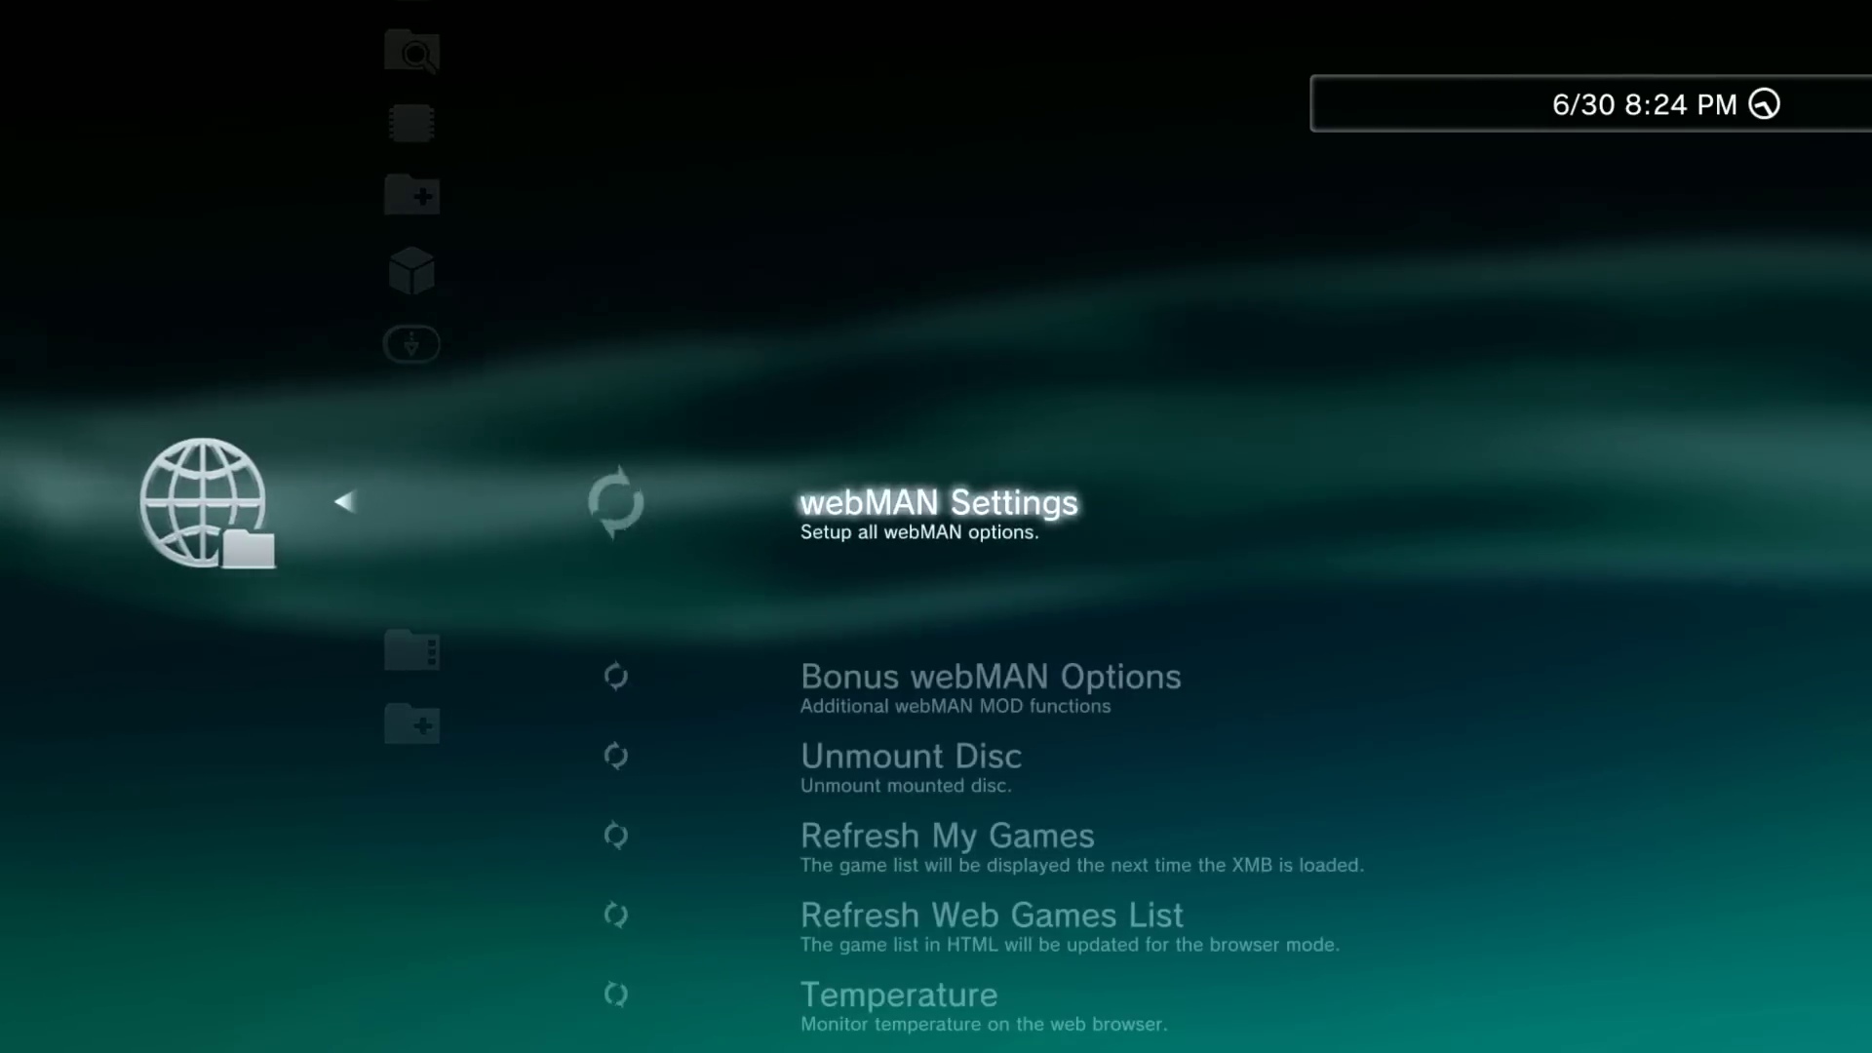
pyautogui.press('Down')
pyautogui.press('Down')
pyautogui.press('Down')
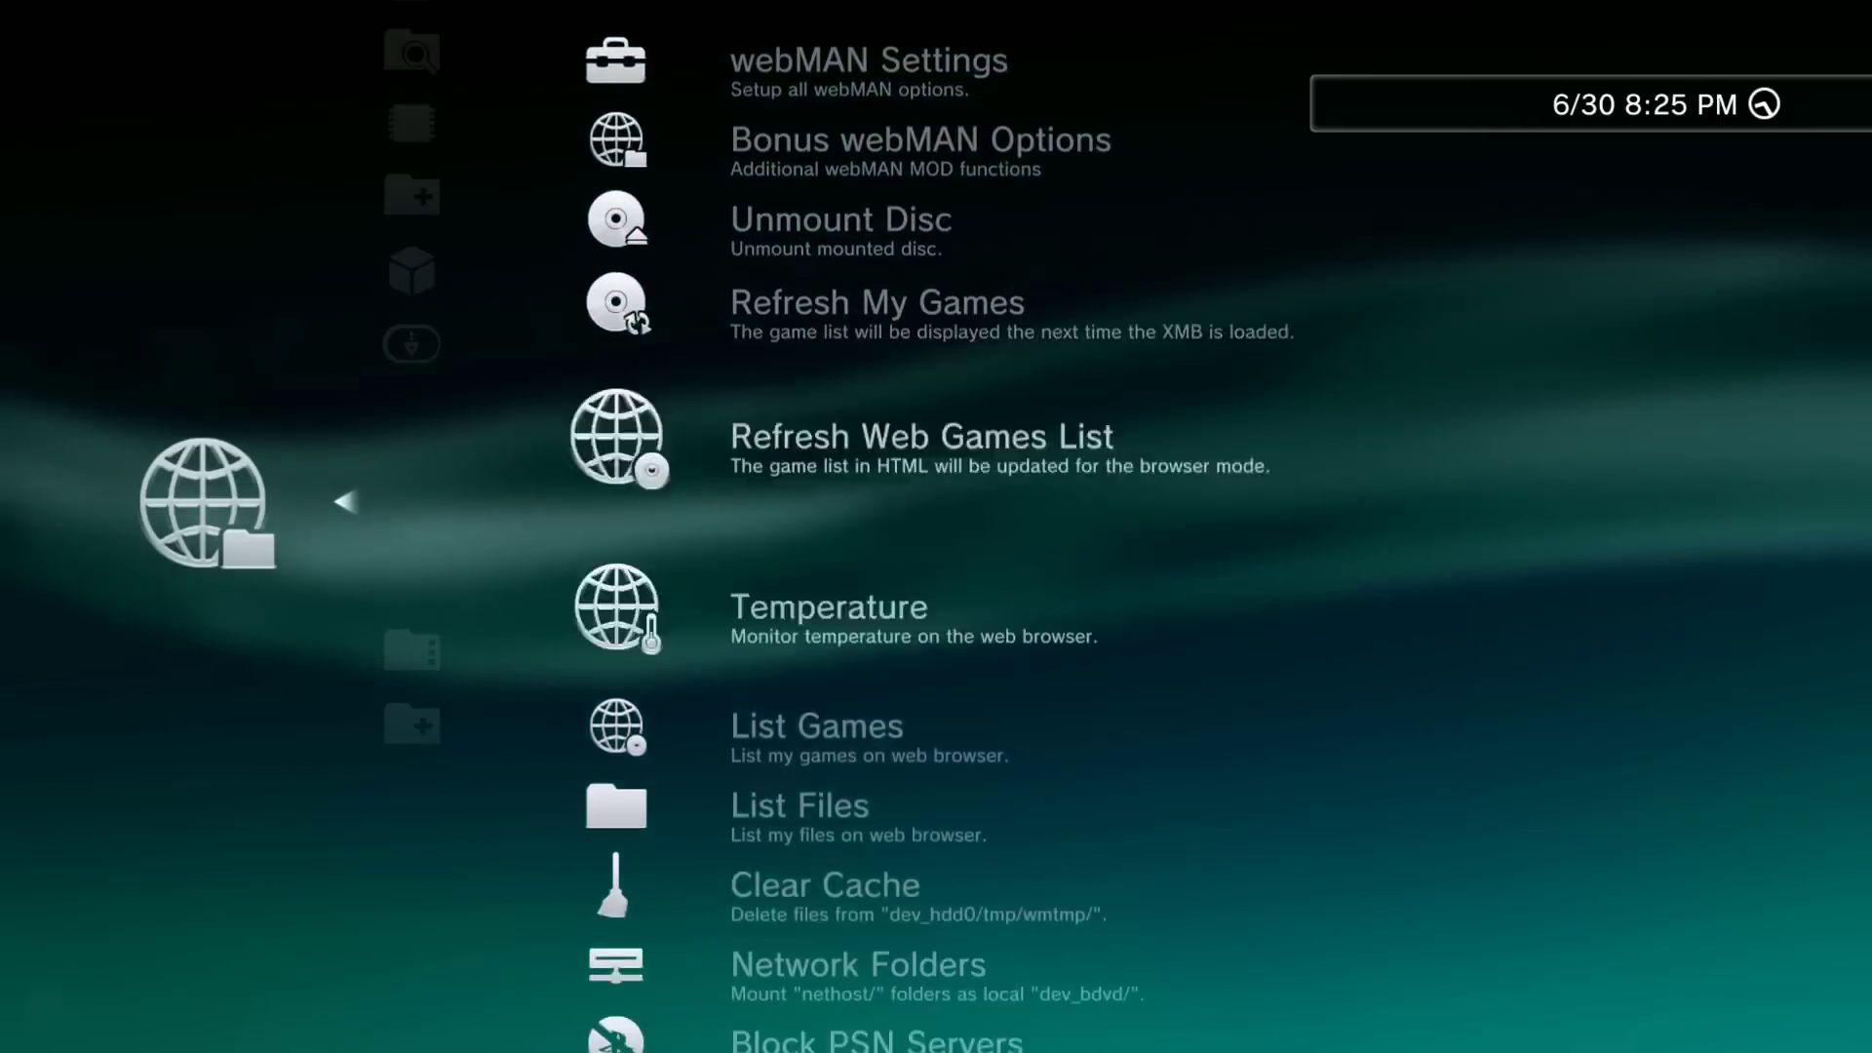
pyautogui.press('Up')
pyautogui.press('Up')
pyautogui.press('Up')
pyautogui.press('Up')
pyautogui.press('Up')
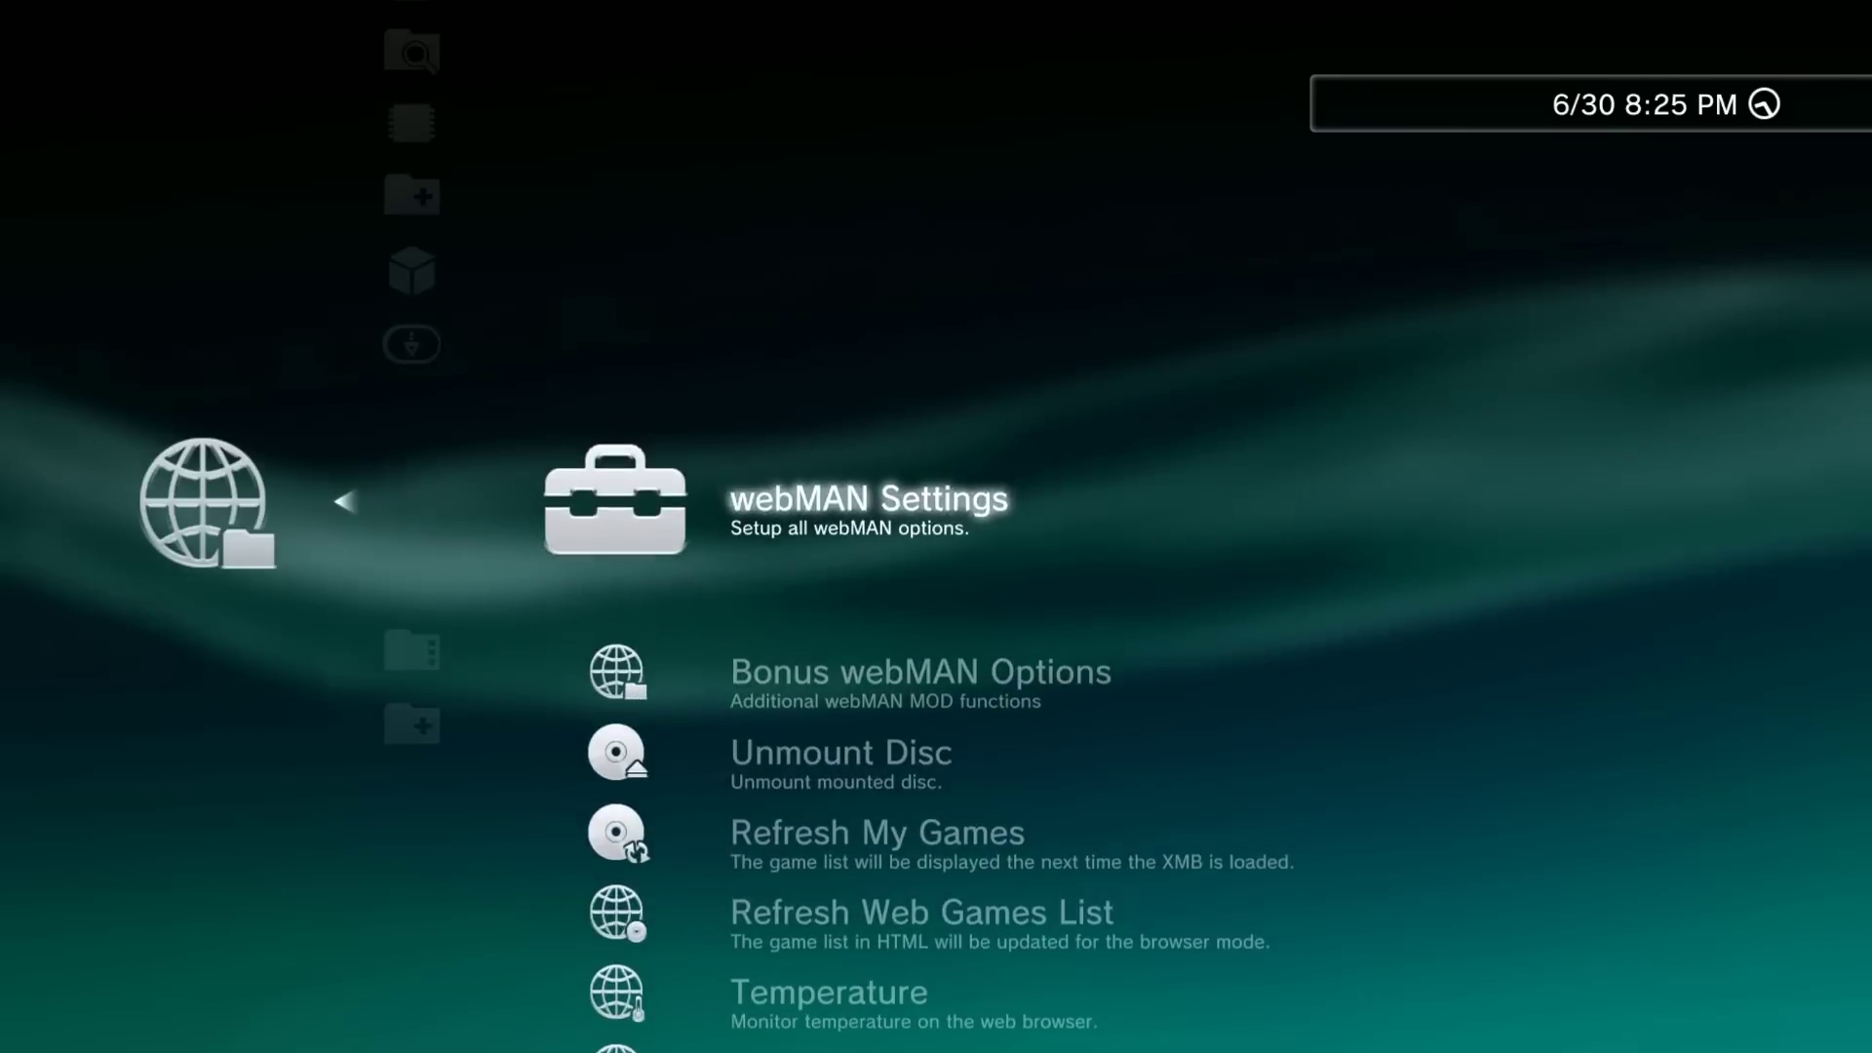
pyautogui.press('Down')
pyautogui.press('Down')
pyautogui.press('Down')
pyautogui.press('Down')
pyautogui.press('Down')
pyautogui.press('Down')
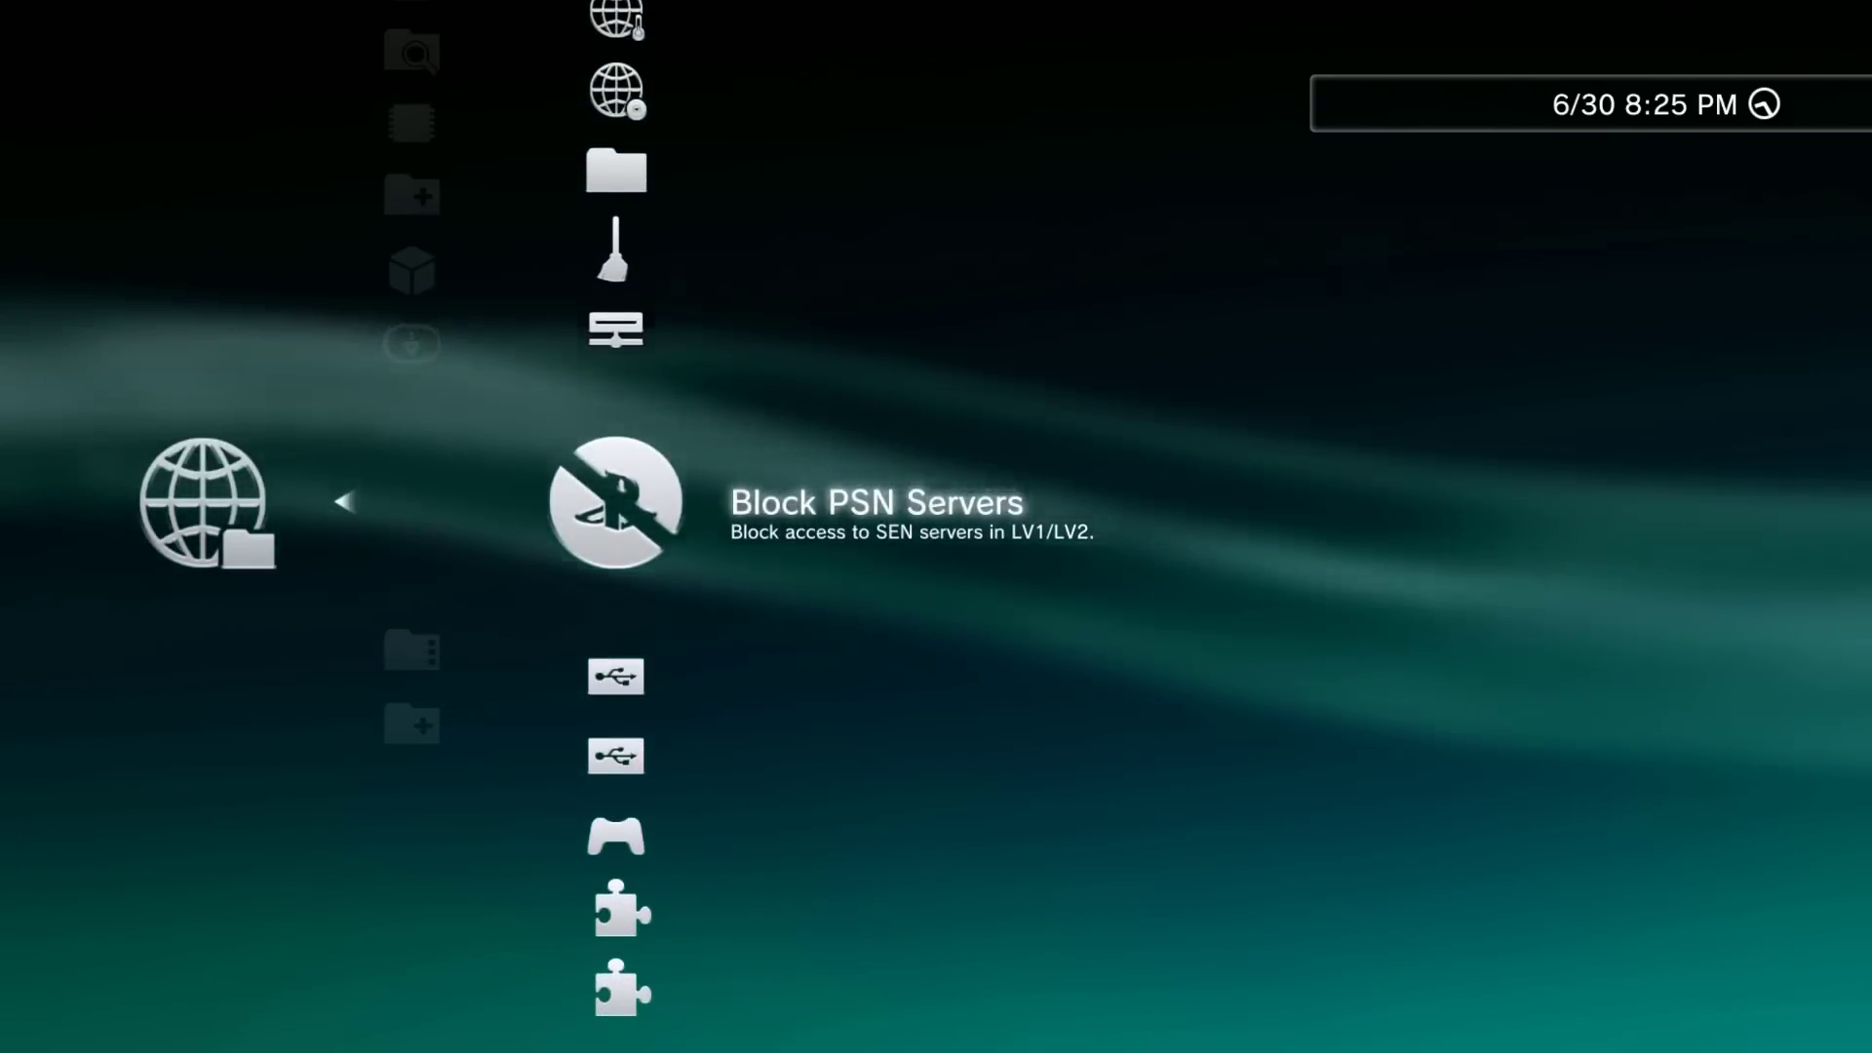
# - Review lower options like Redirect USB000 and Toggle External Game Data, then close the setup browser
pyautogui.press('Down')
pyautogui.press('Down')
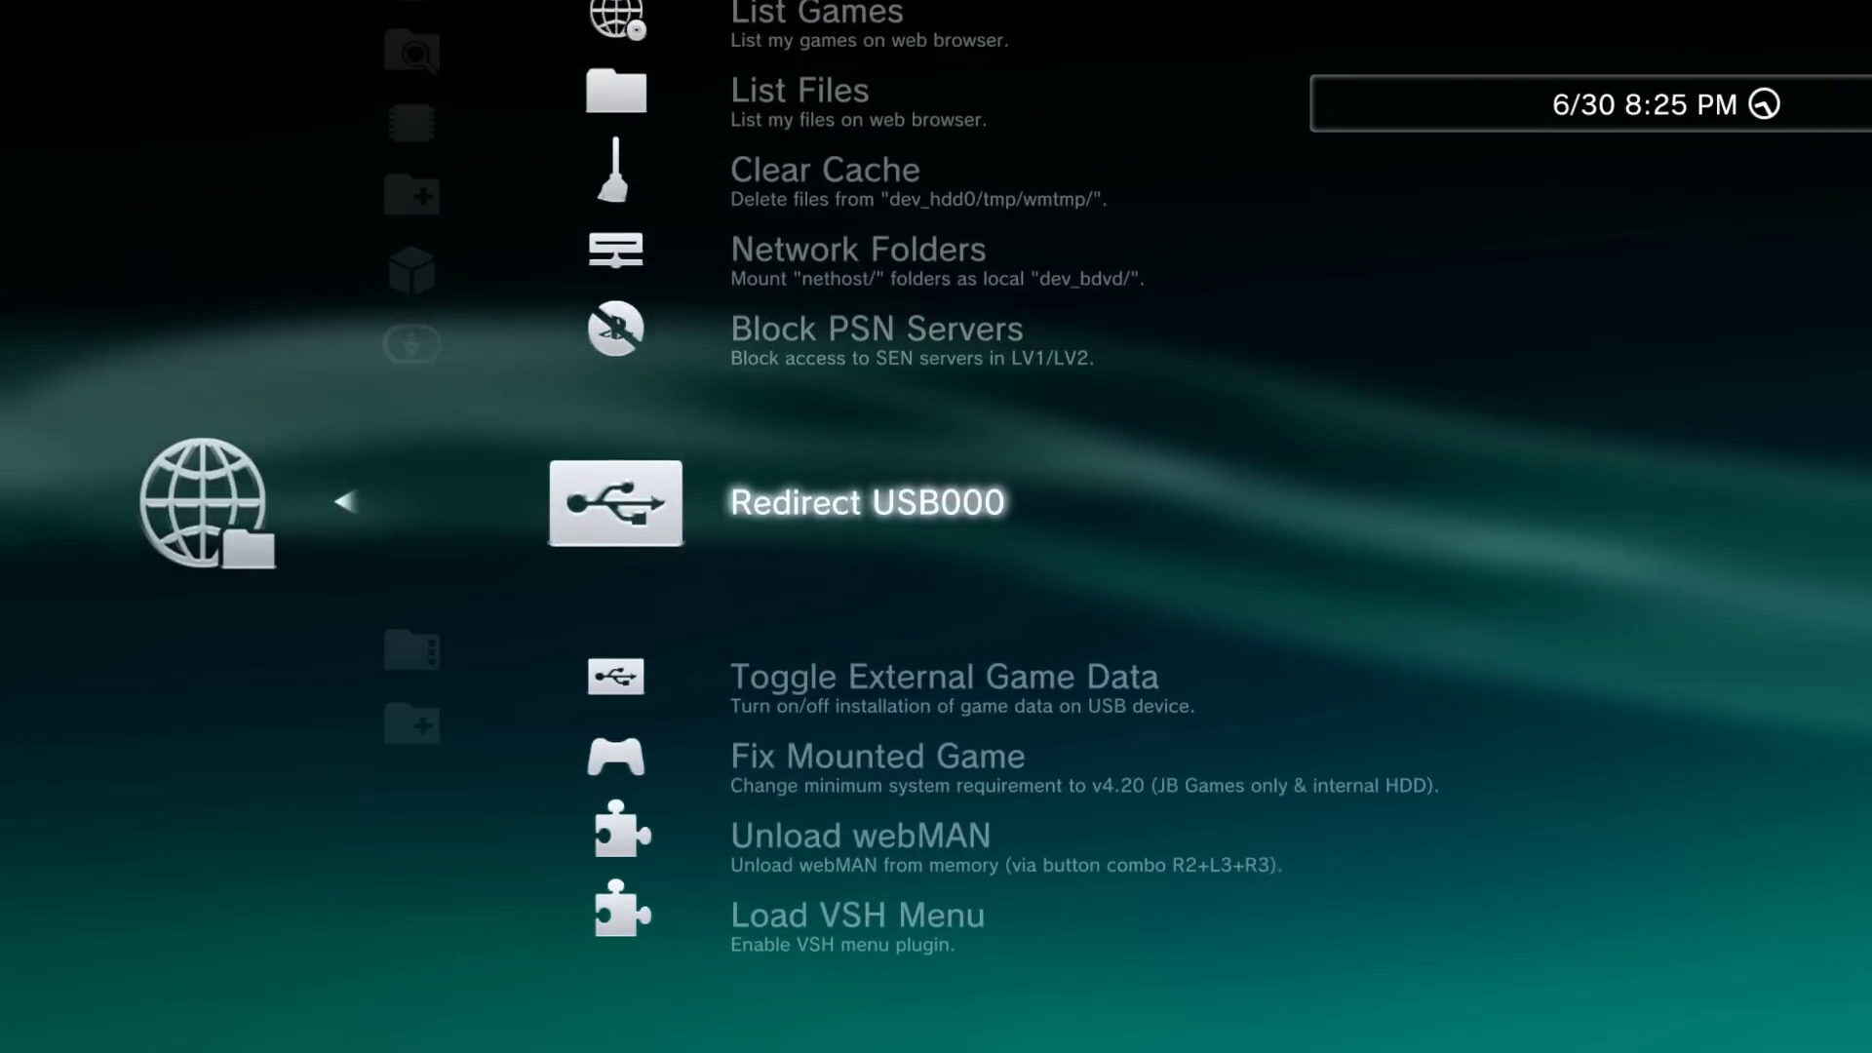
pyautogui.press('Up')
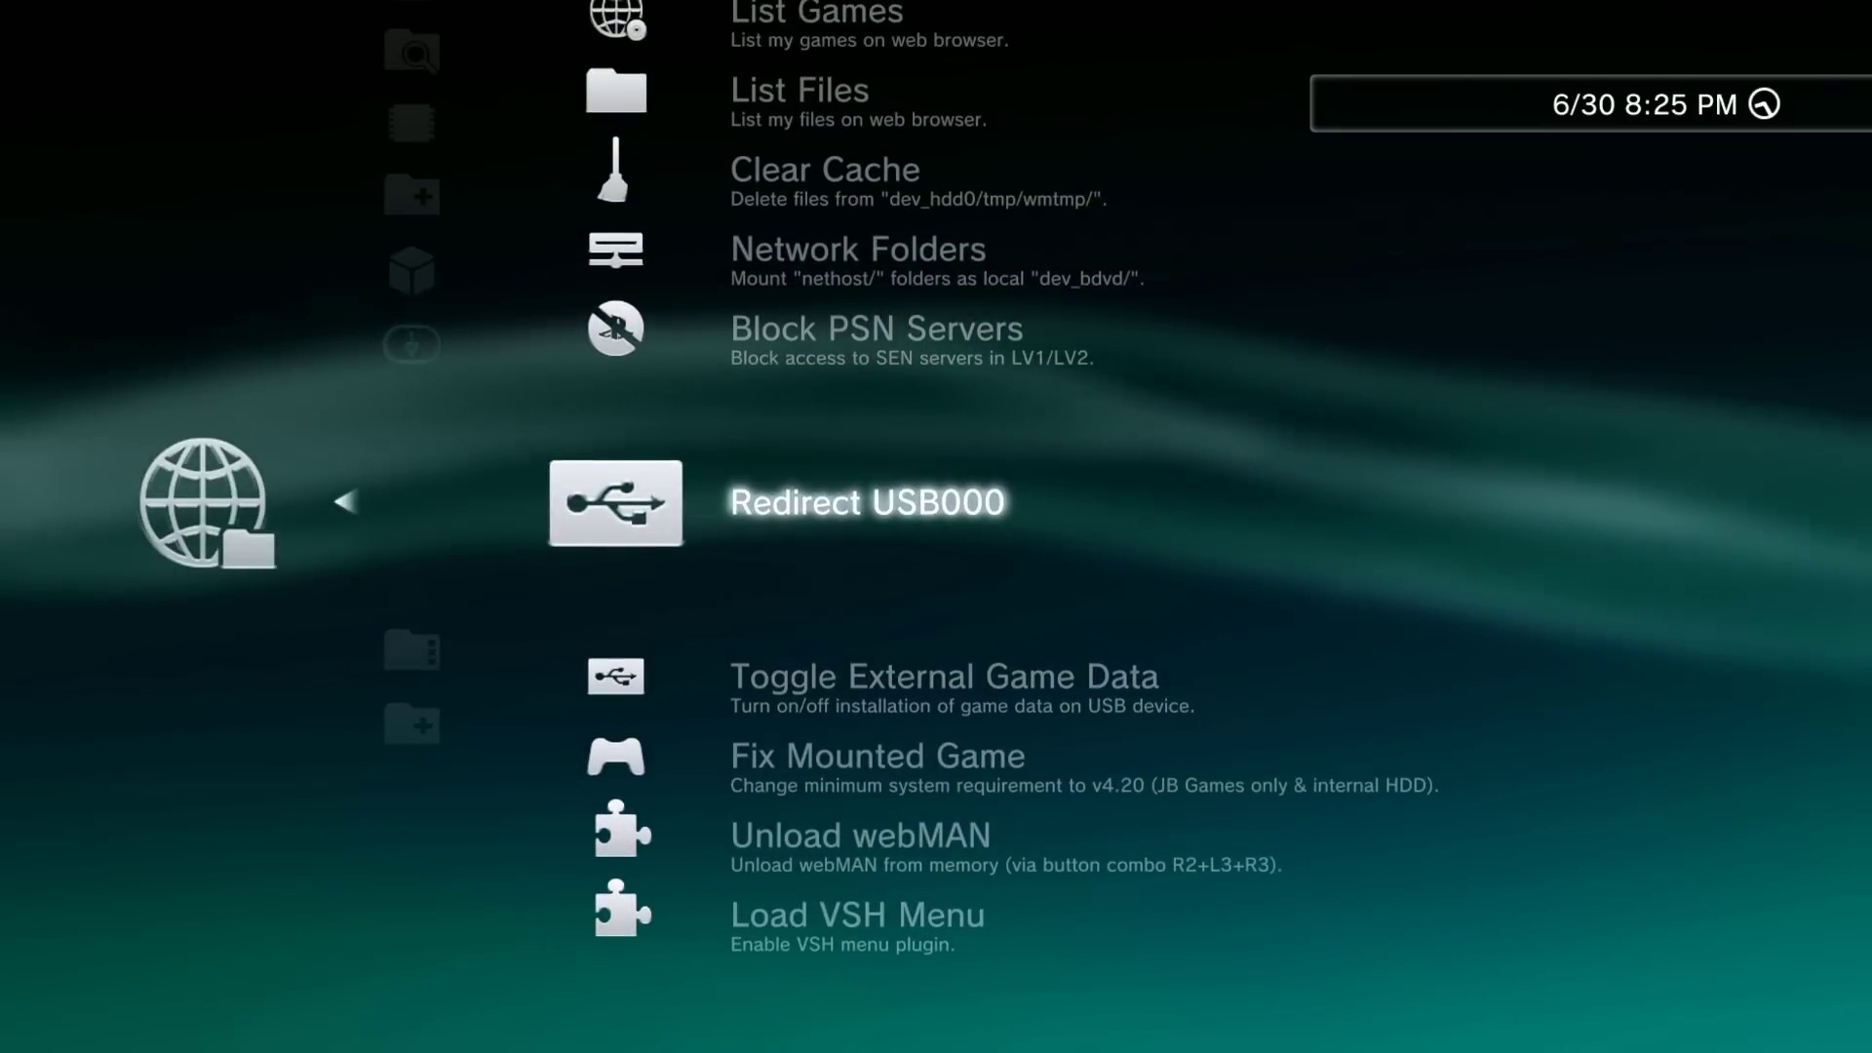
pyautogui.press('Down')
pyautogui.press('Down')
pyautogui.press('Down')
pyautogui.press('Down')
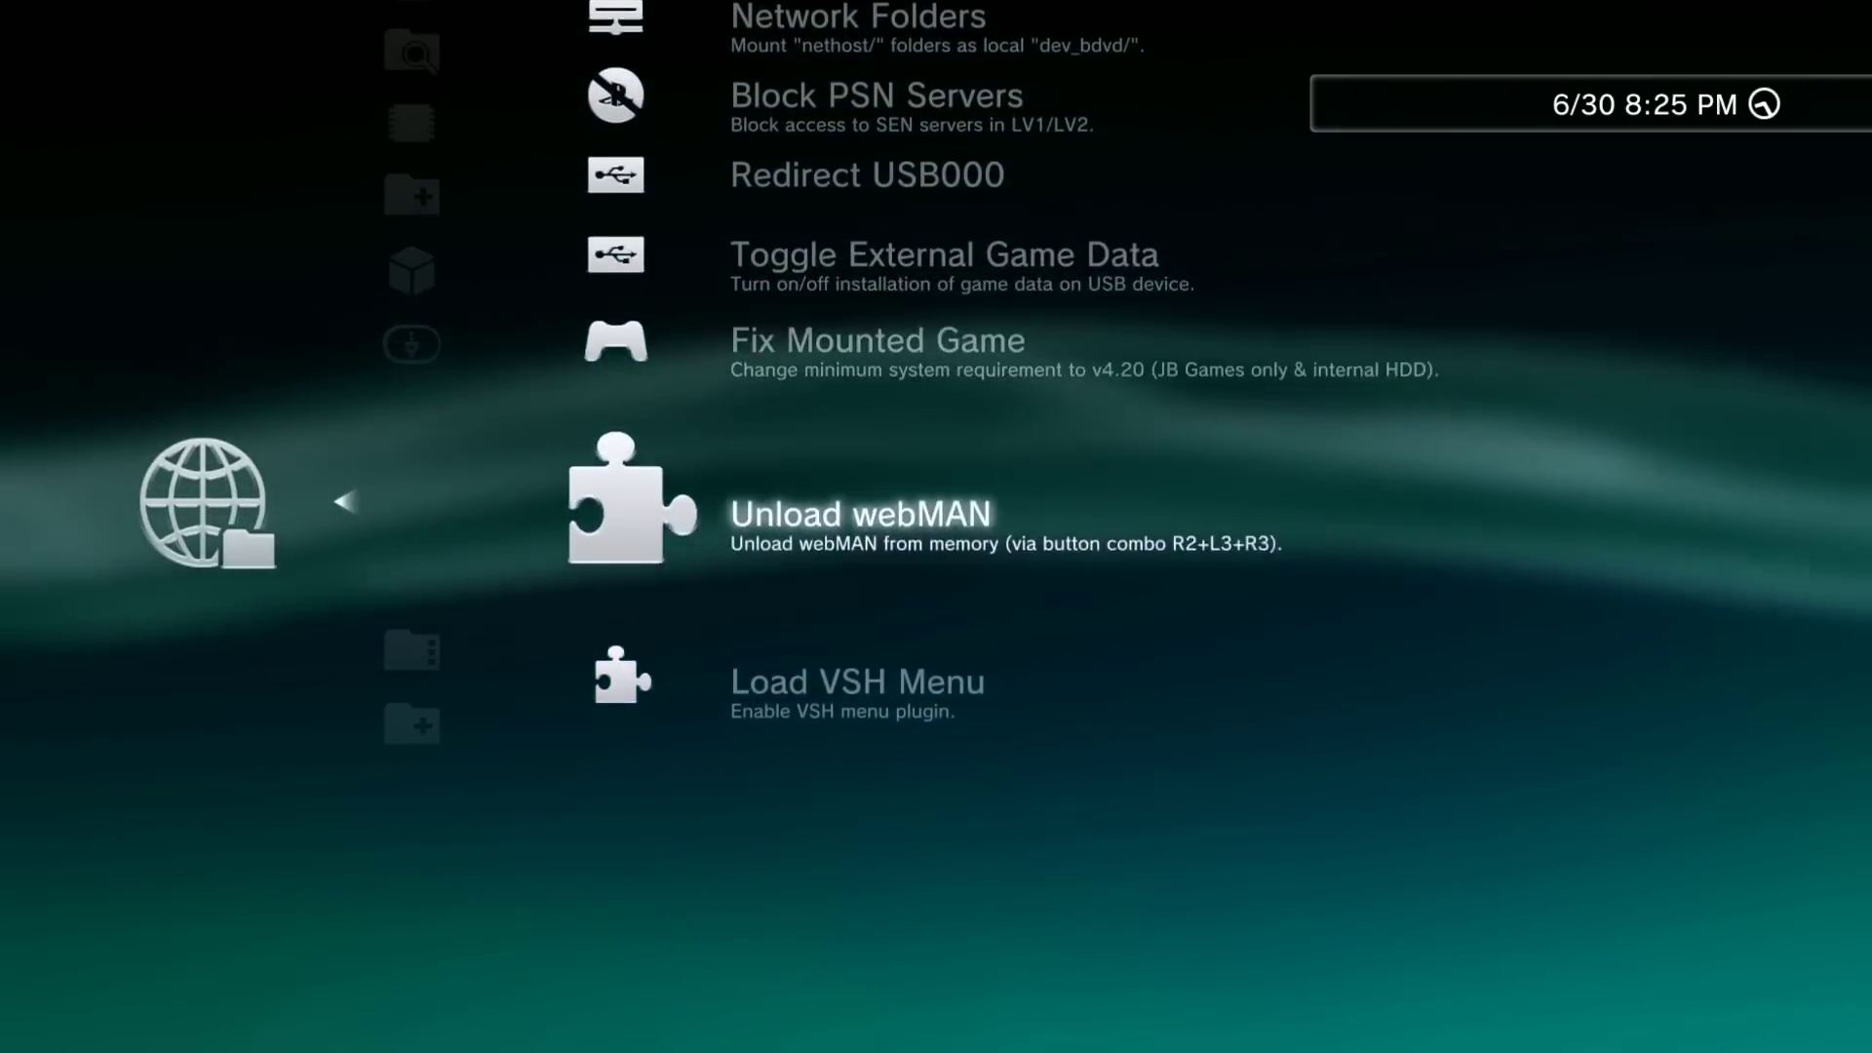
pyautogui.press('Up')
pyautogui.press('Up')
pyautogui.press('Up')
pyautogui.press('Up')
pyautogui.press('Up')
pyautogui.press('Up')
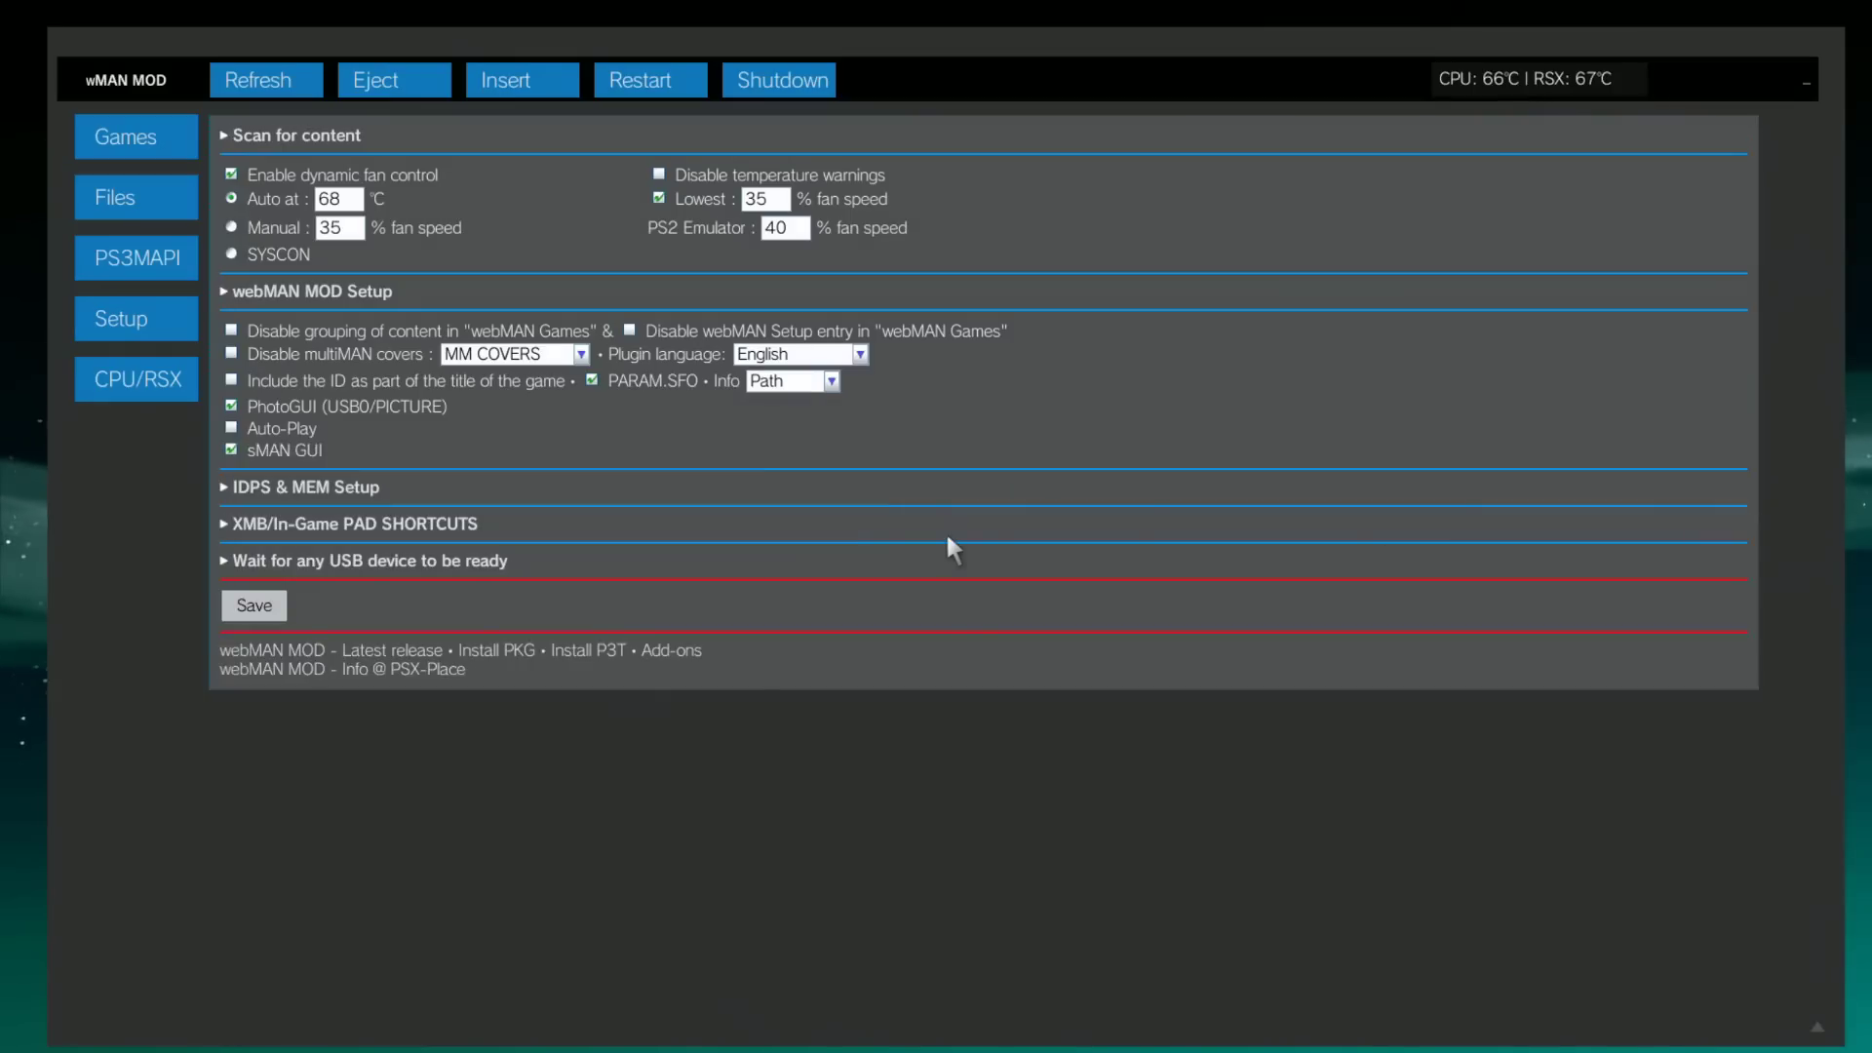
pyautogui.press('Escape')
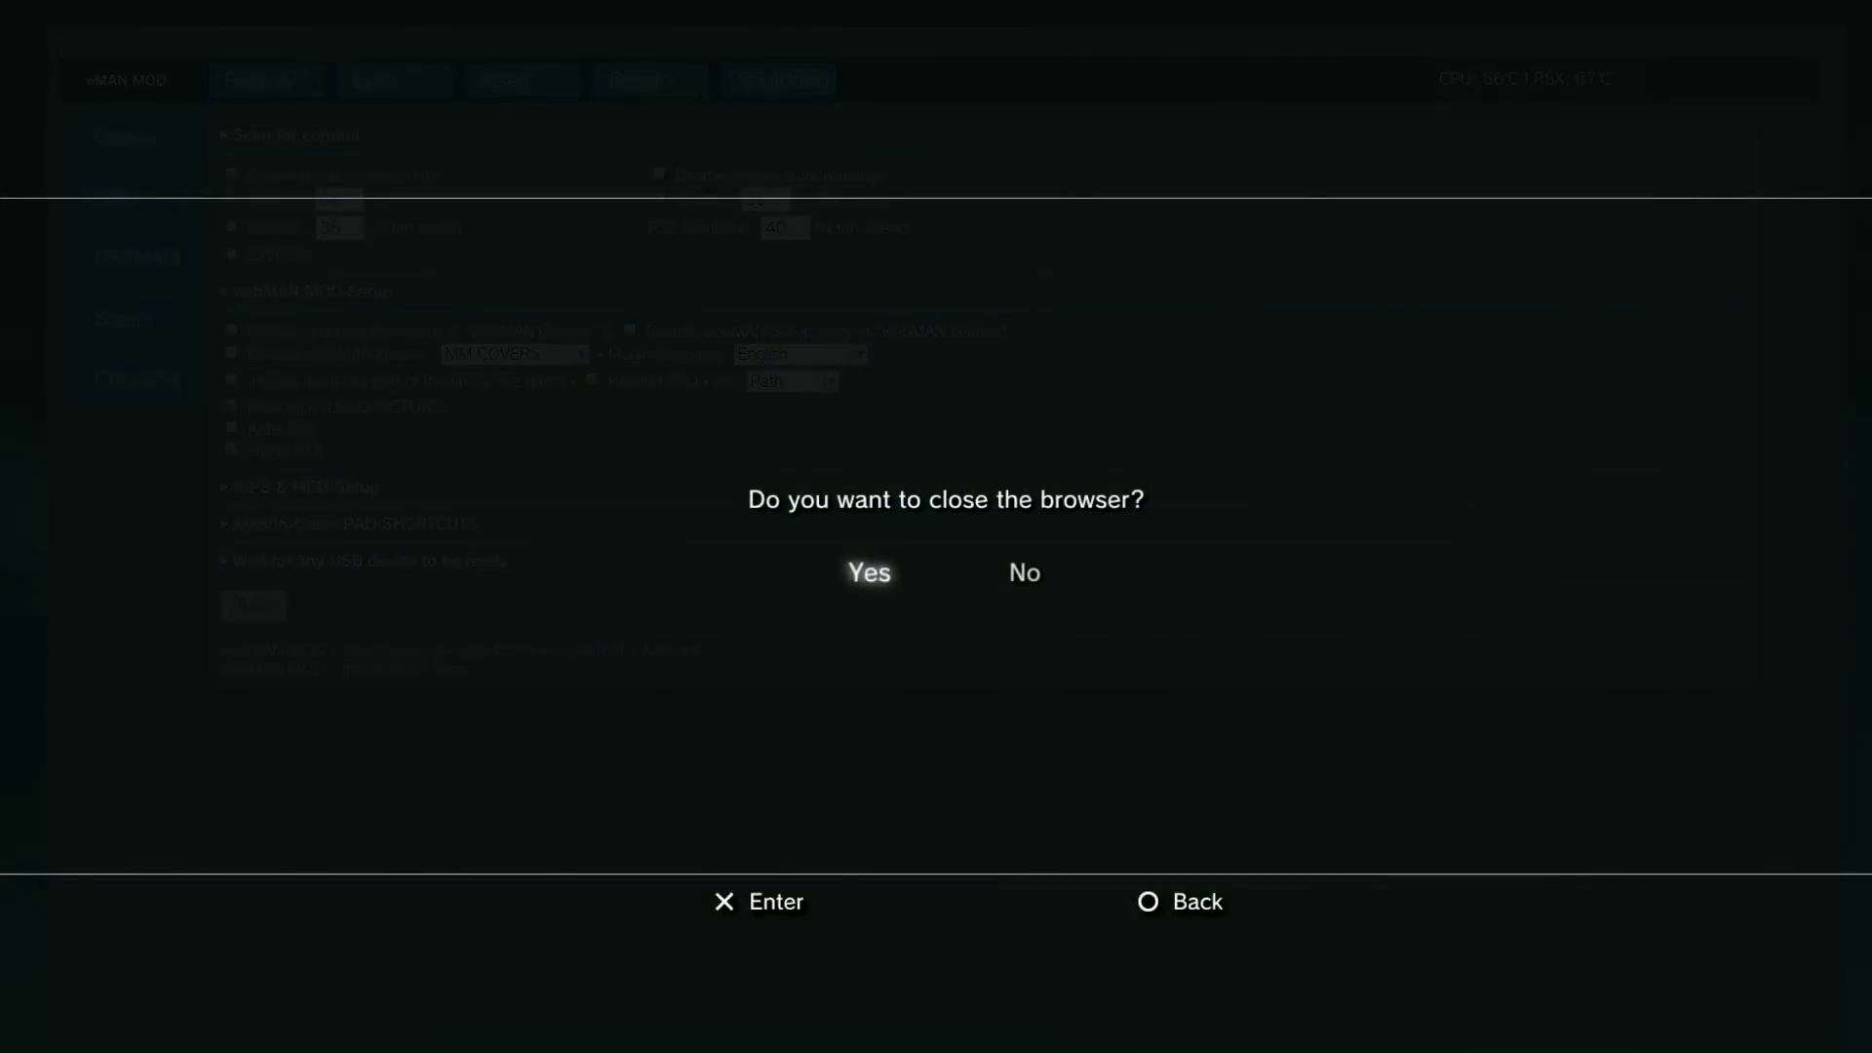
pyautogui.press('Return')
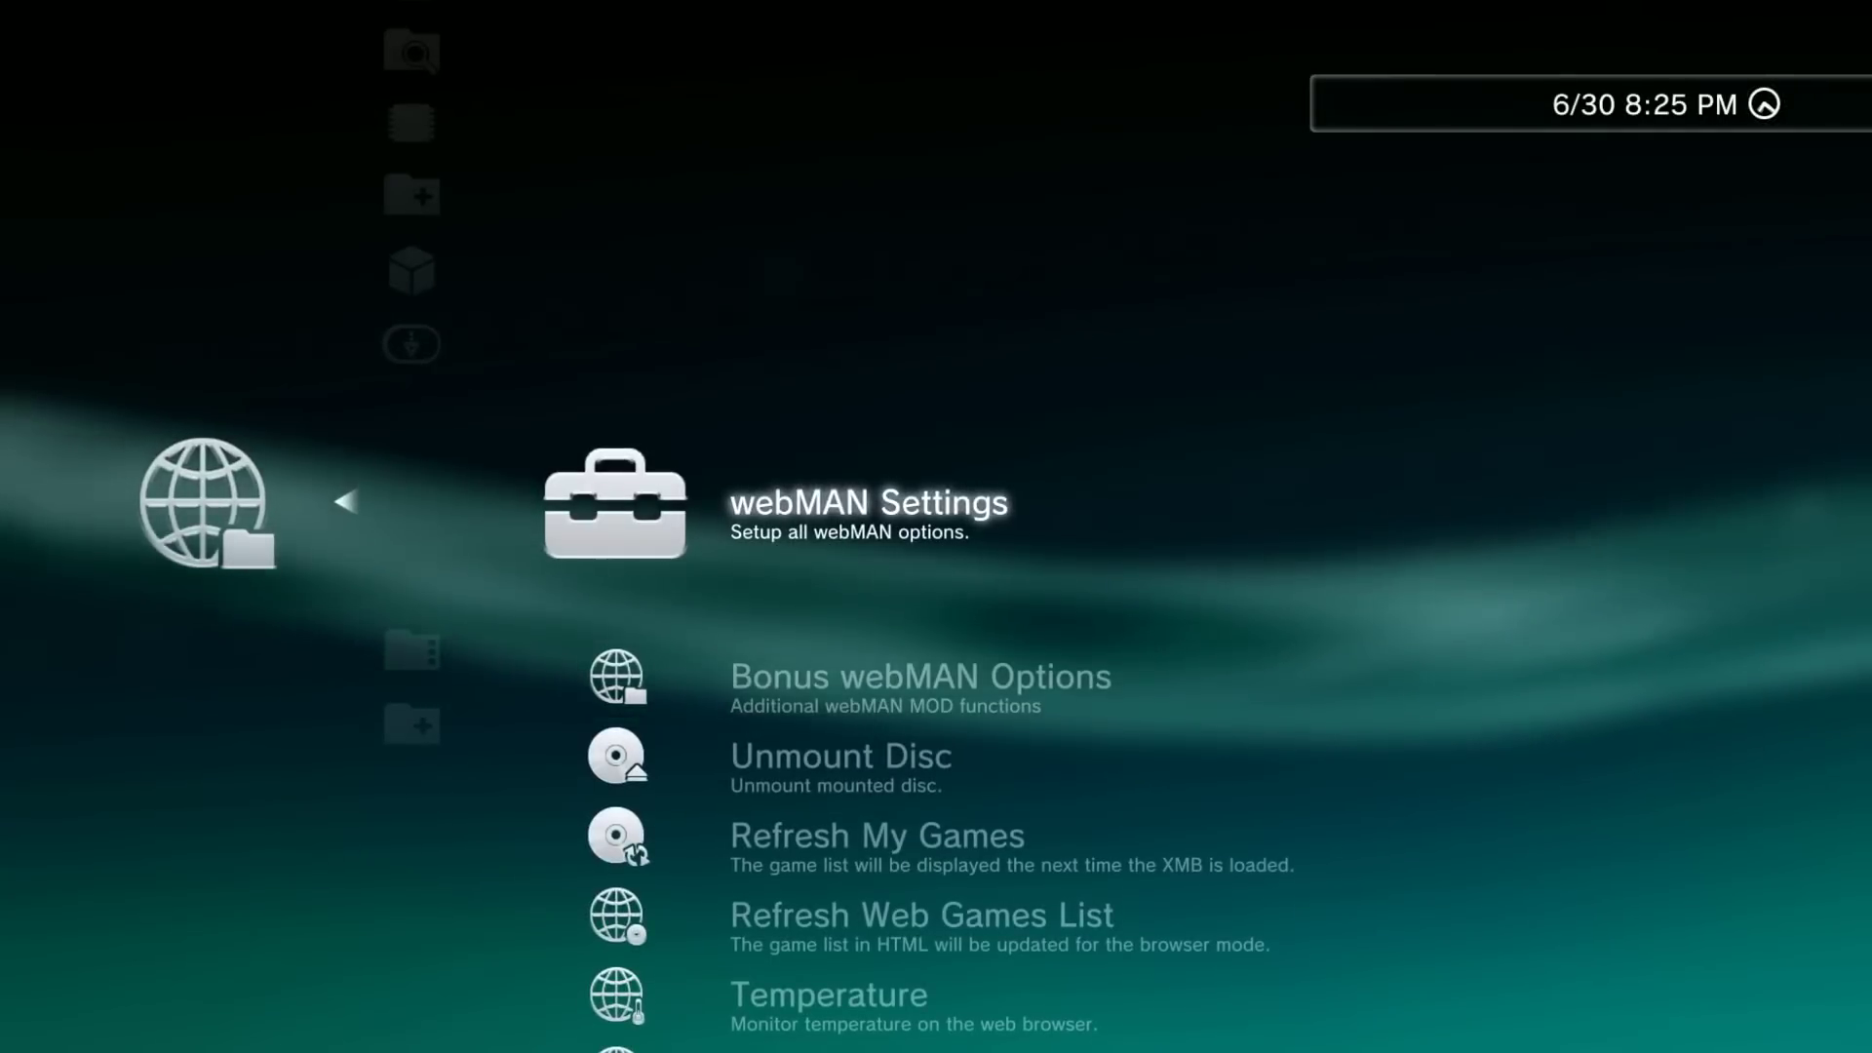
# - Browse Visual Customisation's Themes, Wallpapers, Font Installer and Wave Installer entries
pyautogui.press('Escape')
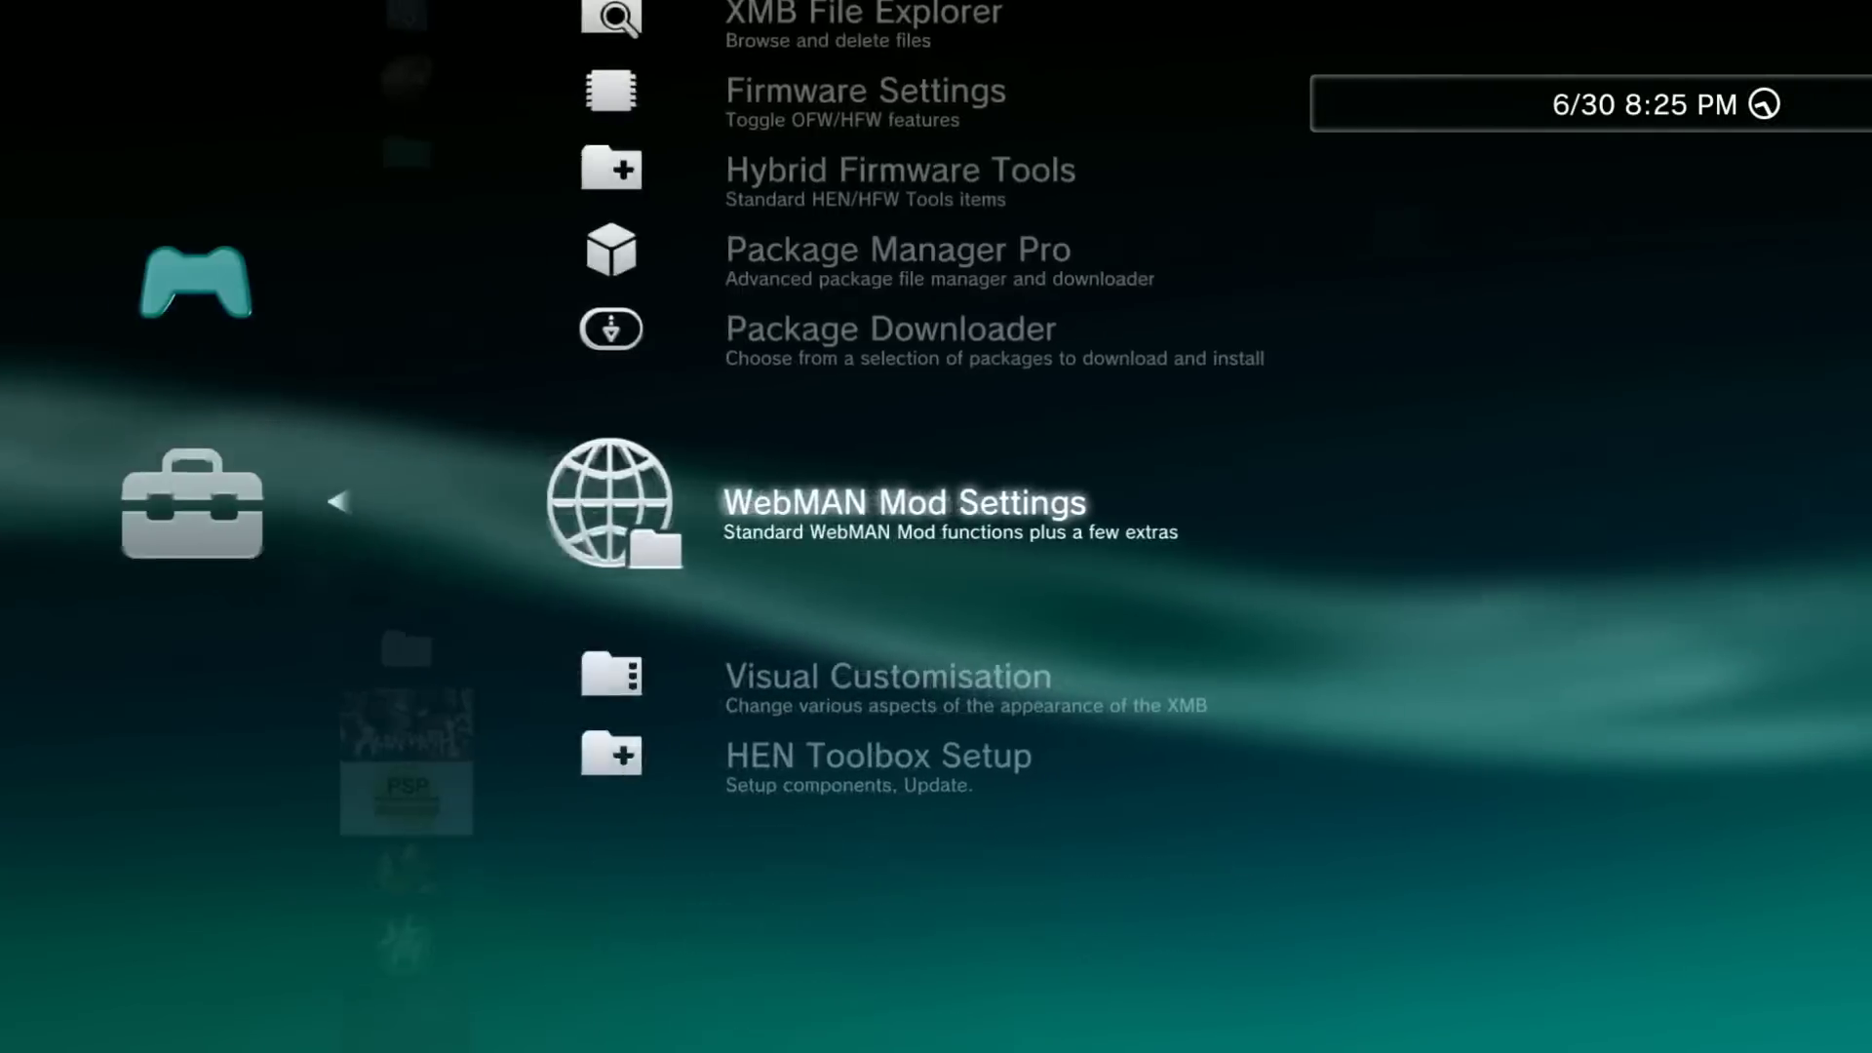
pyautogui.press('Down')
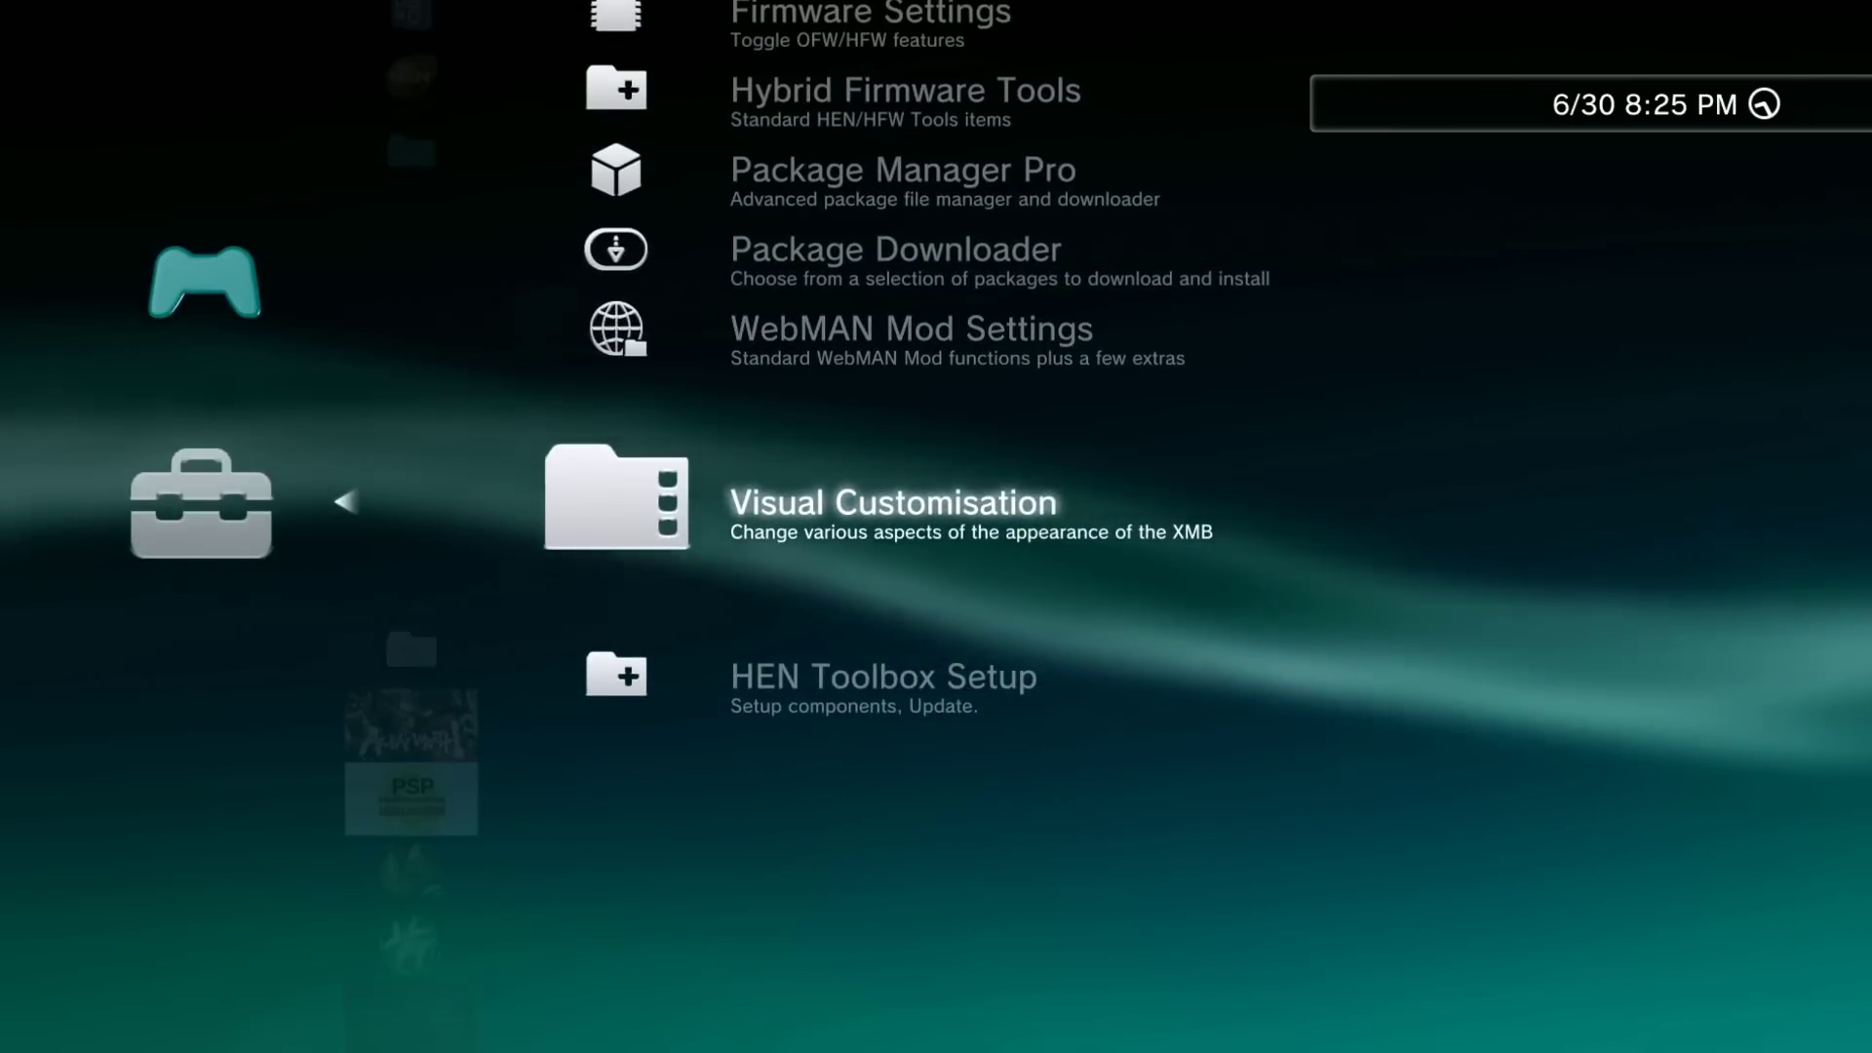
pyautogui.press('Return')
pyautogui.press('Down')
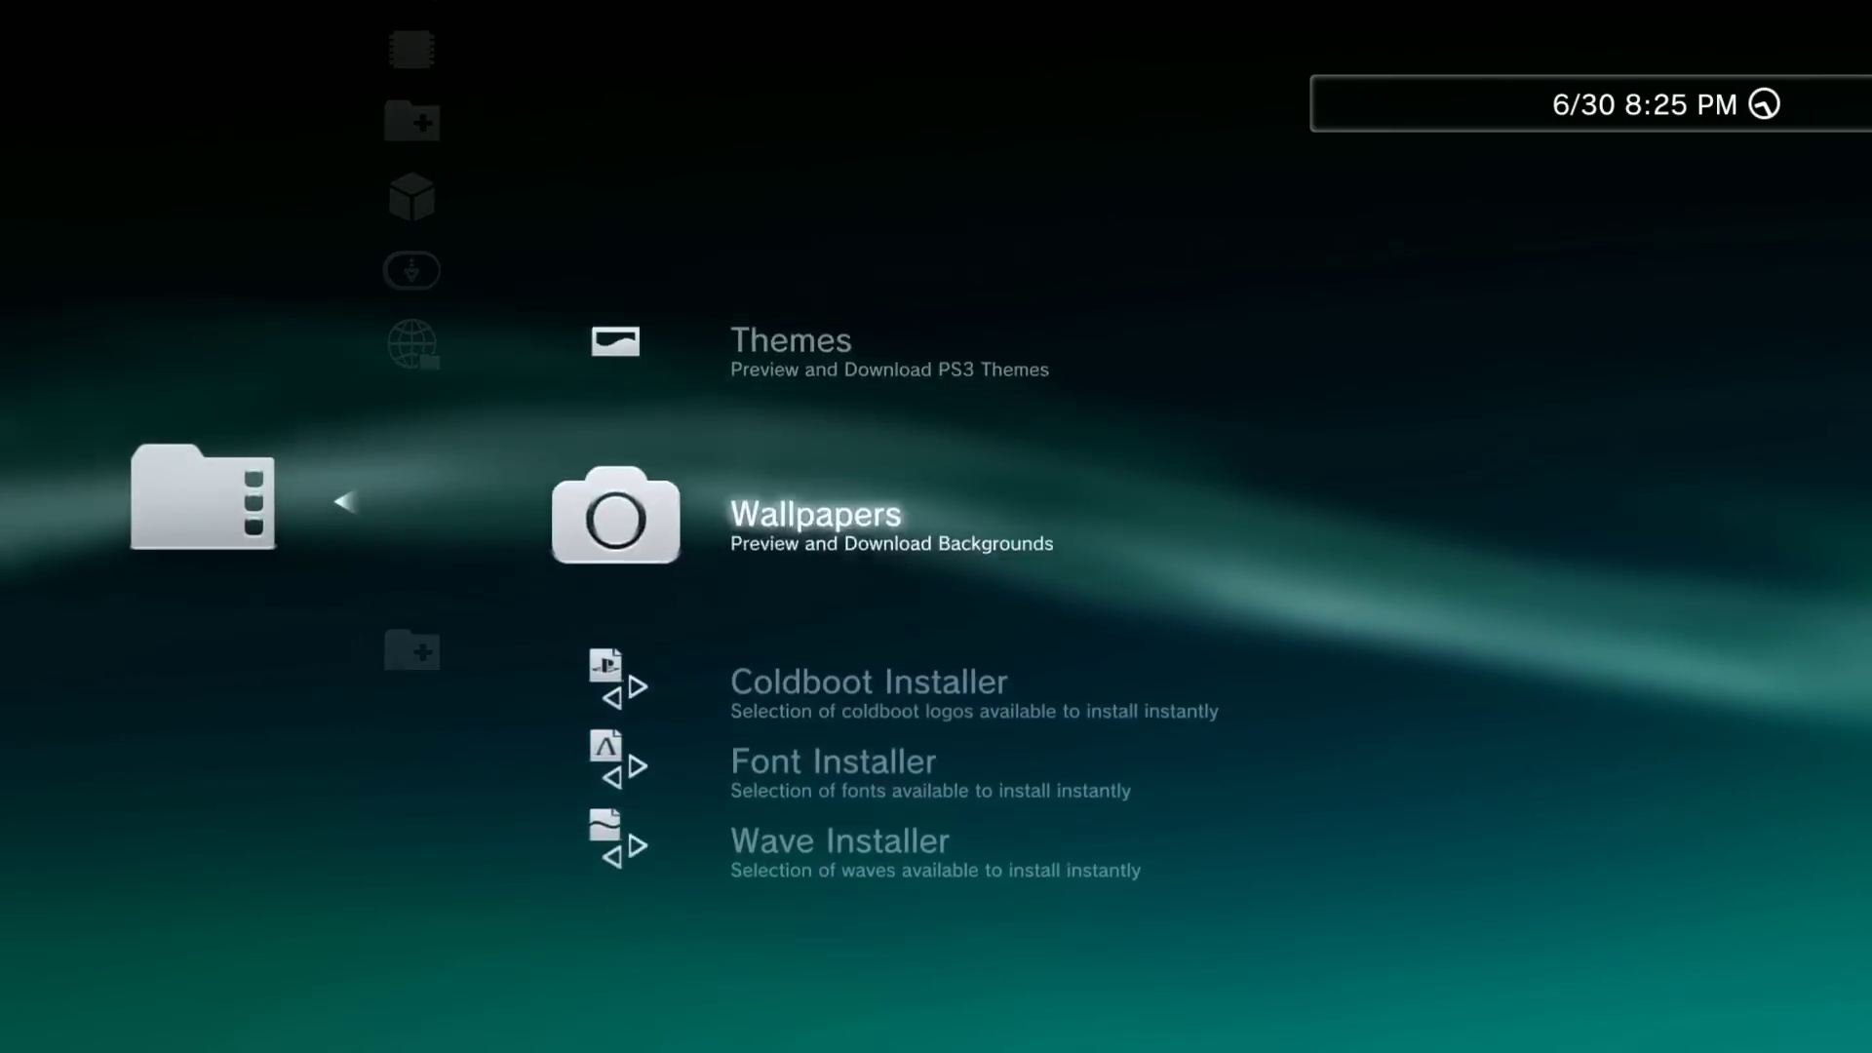
pyautogui.press('Up')
pyautogui.press('Down')
pyautogui.press('Down')
pyautogui.press('Down')
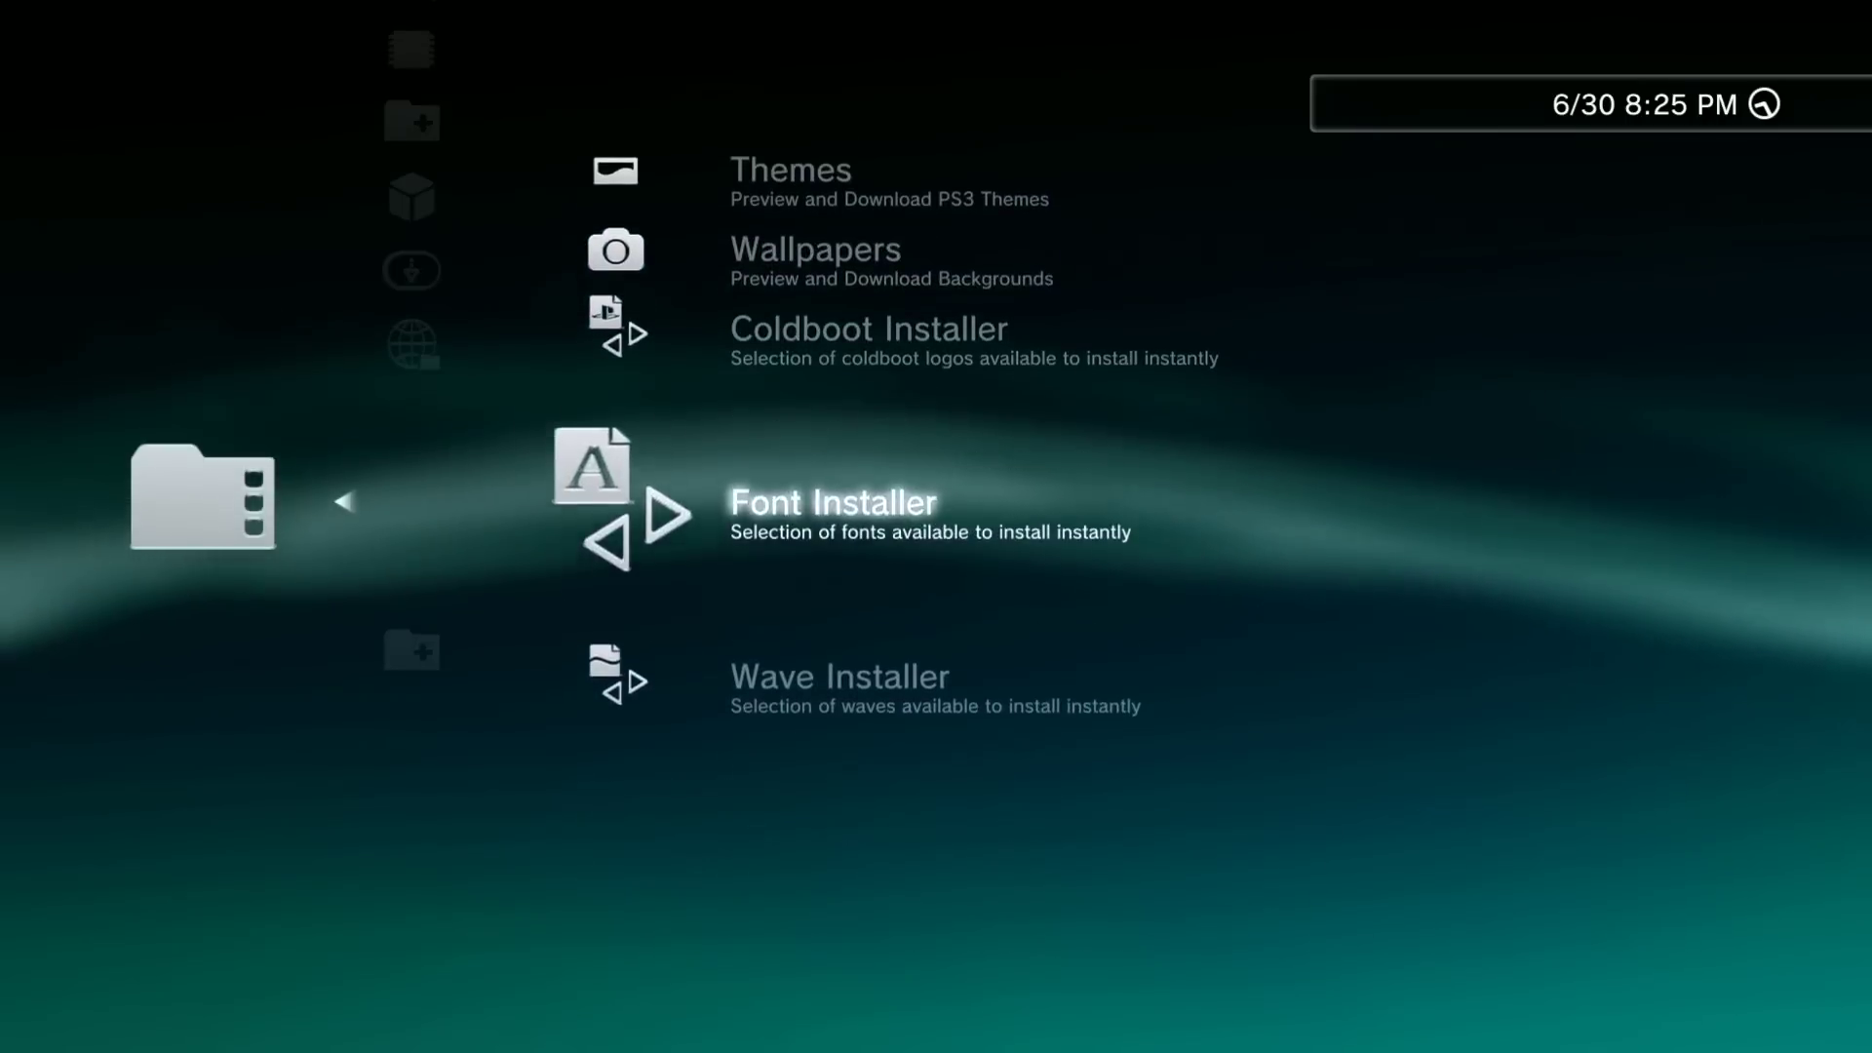
pyautogui.press('Down')
pyautogui.press('Up')
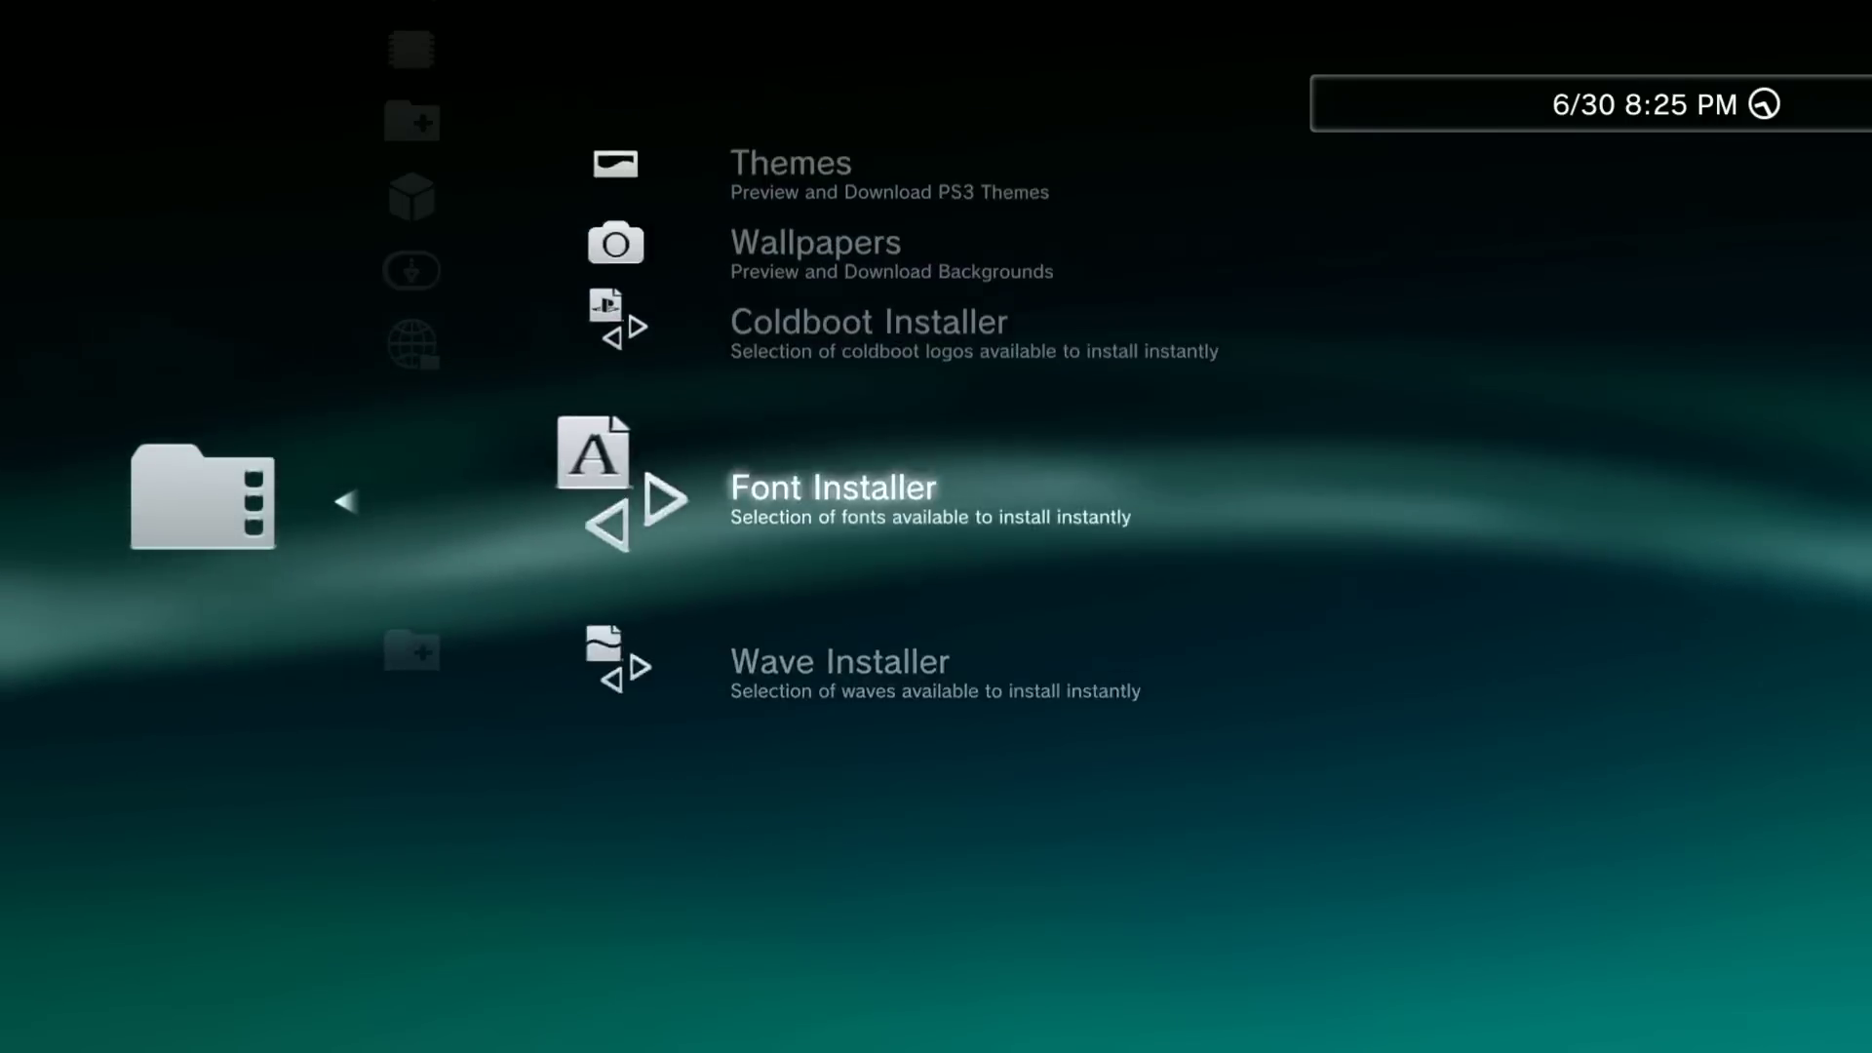
pyautogui.press('Escape')
# - In HEN Toolbox Setup, review the Toolbox Components toggles down to Package Manager Pro and Theme Downloader
pyautogui.press('Down')
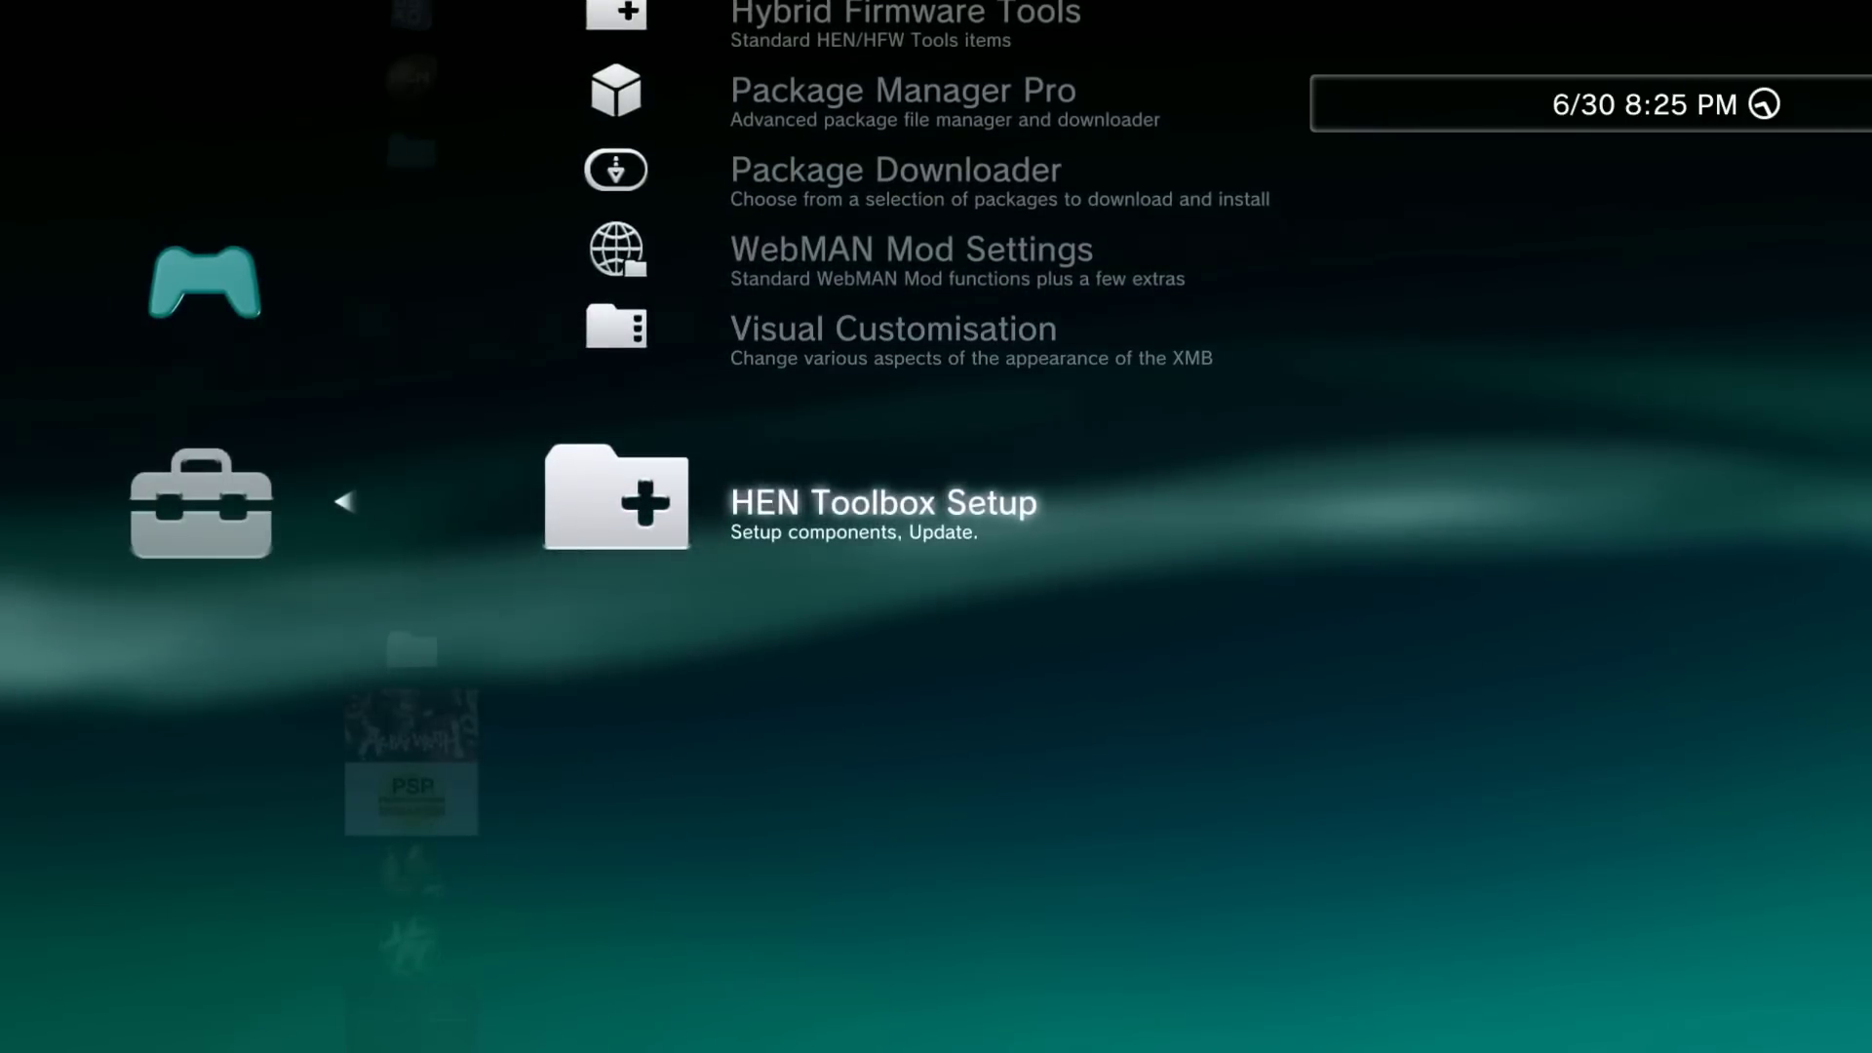
pyautogui.press('Return')
pyautogui.press('Down')
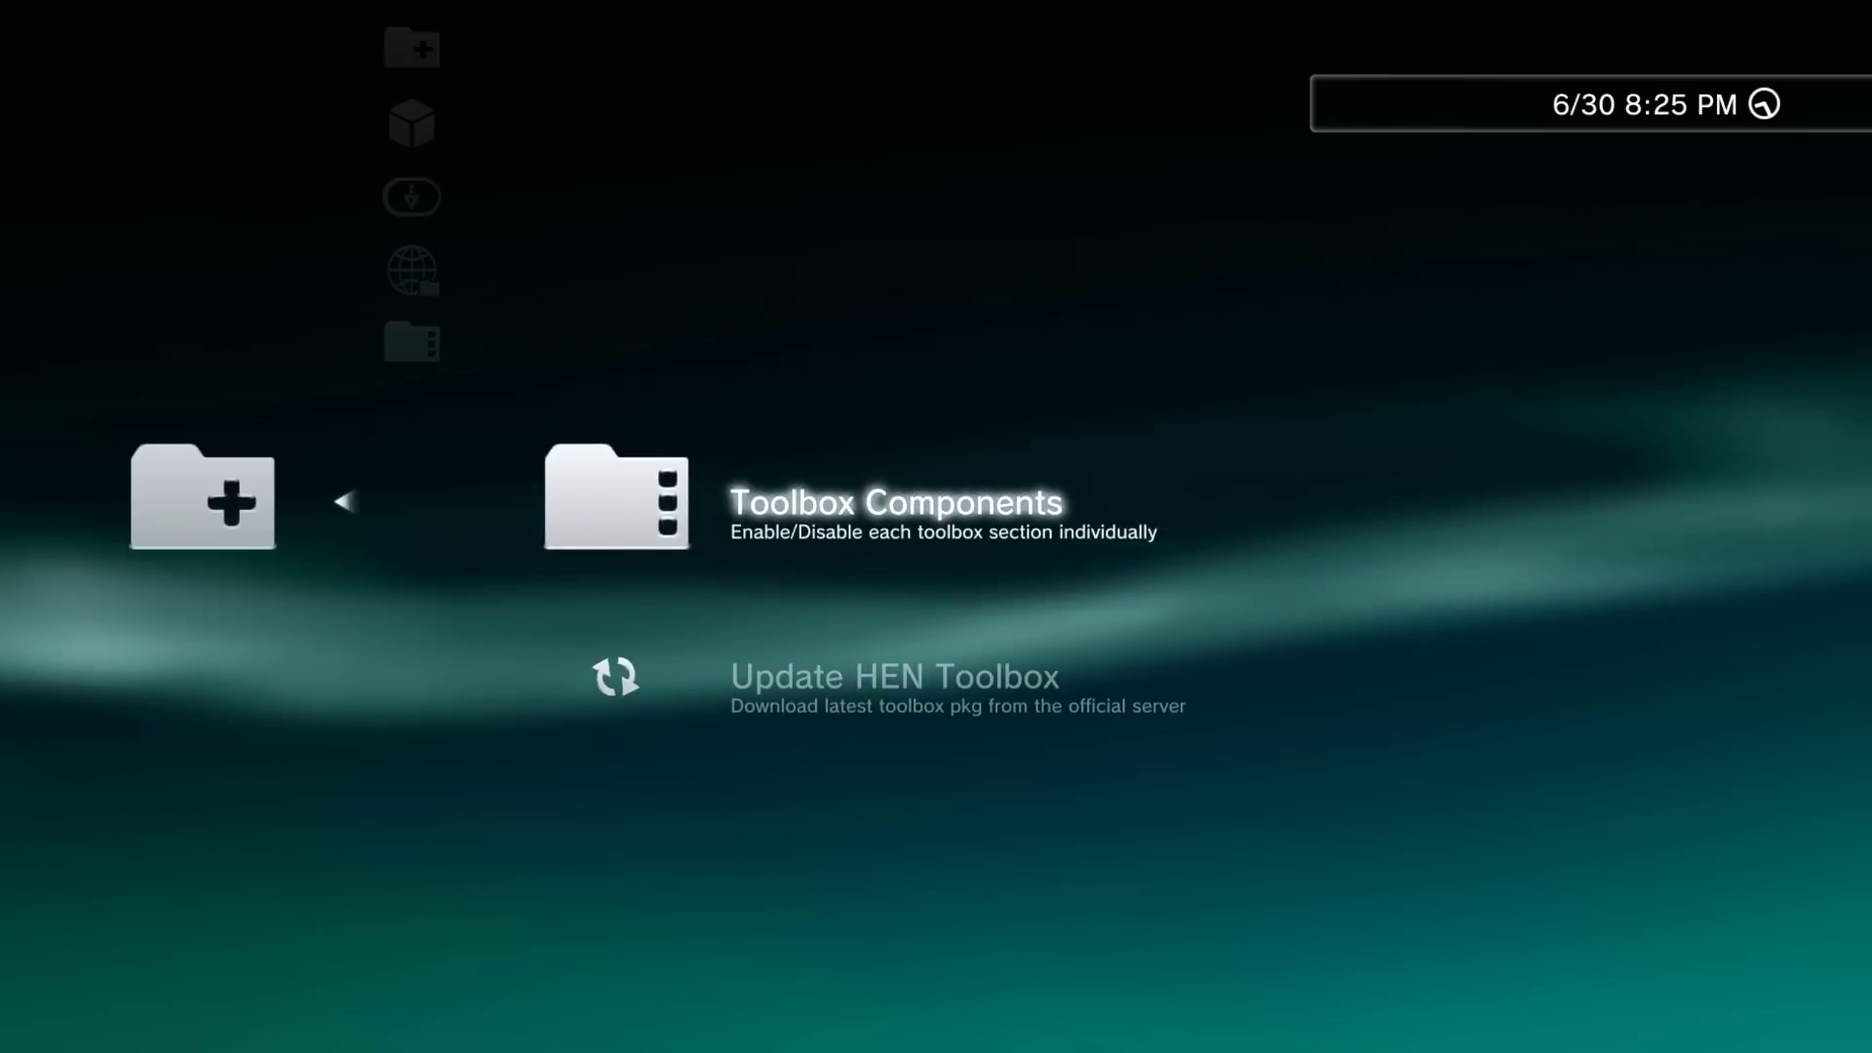
pyautogui.press('Return')
pyautogui.press('Down')
pyautogui.press('Down')
pyautogui.press('Down')
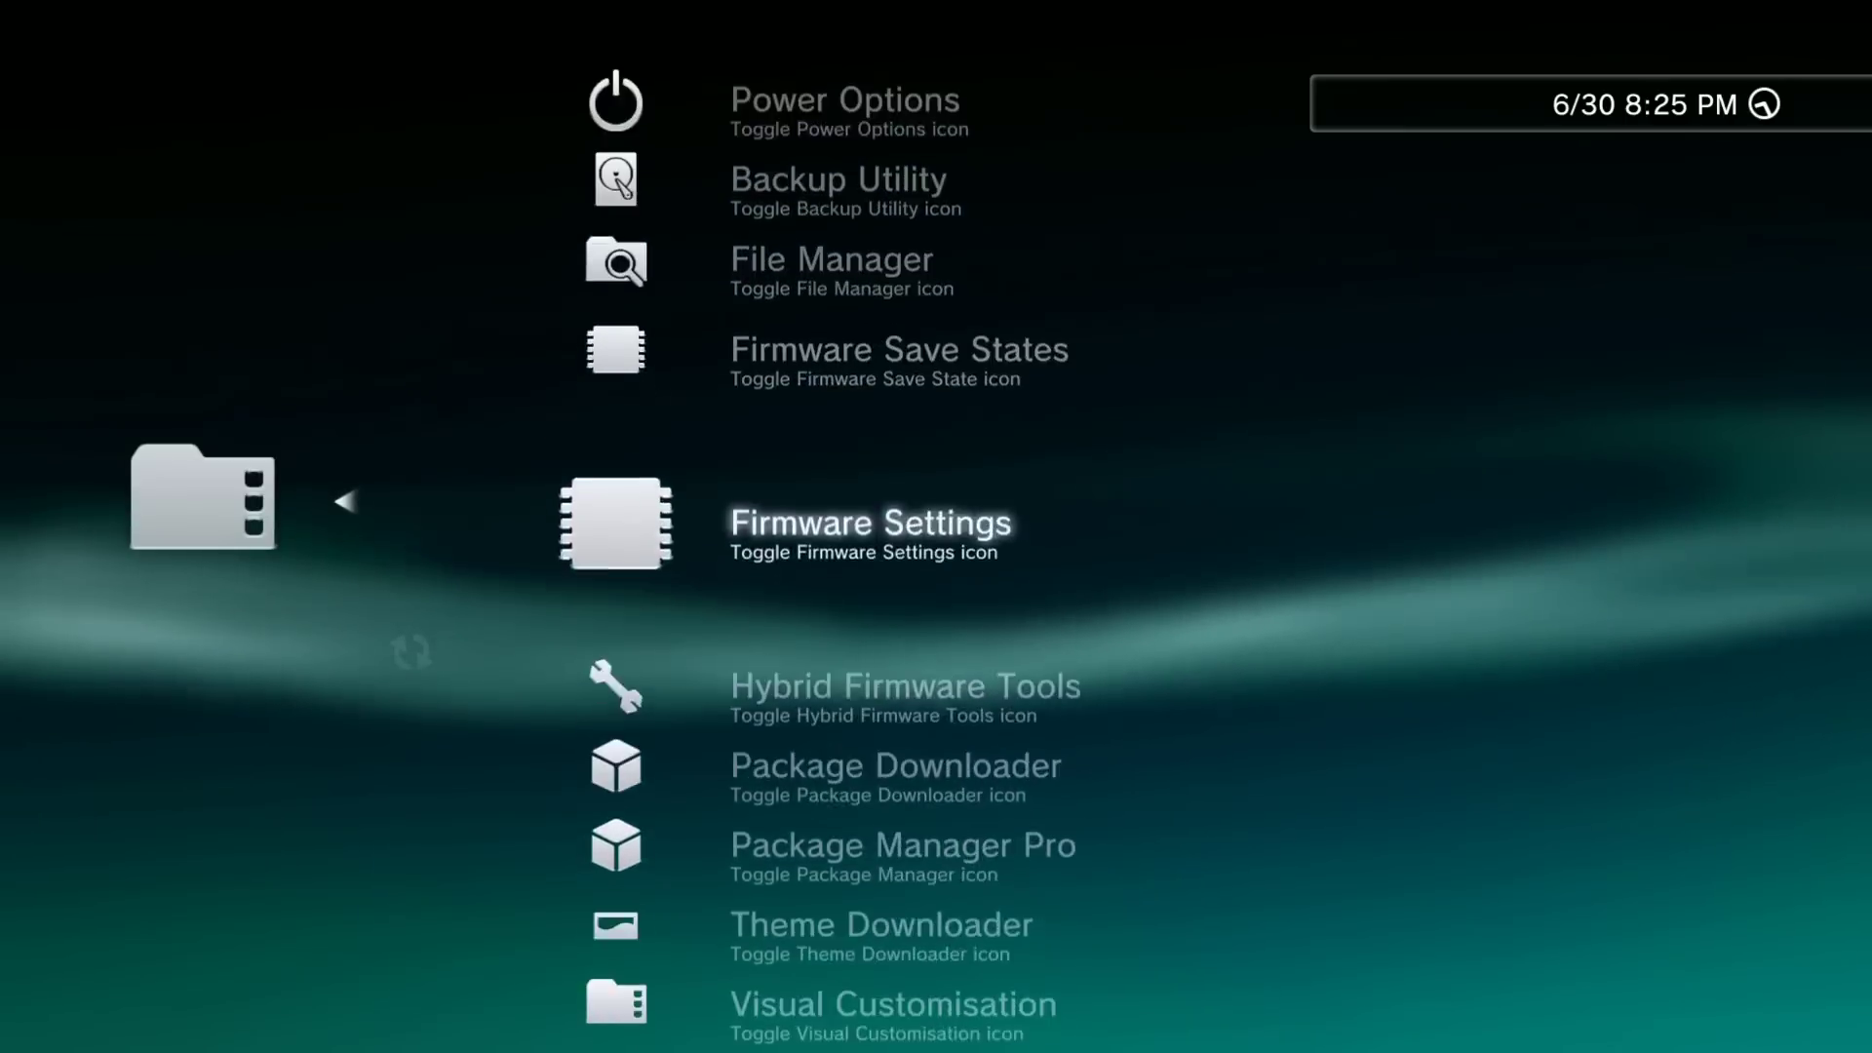
pyautogui.press('Down')
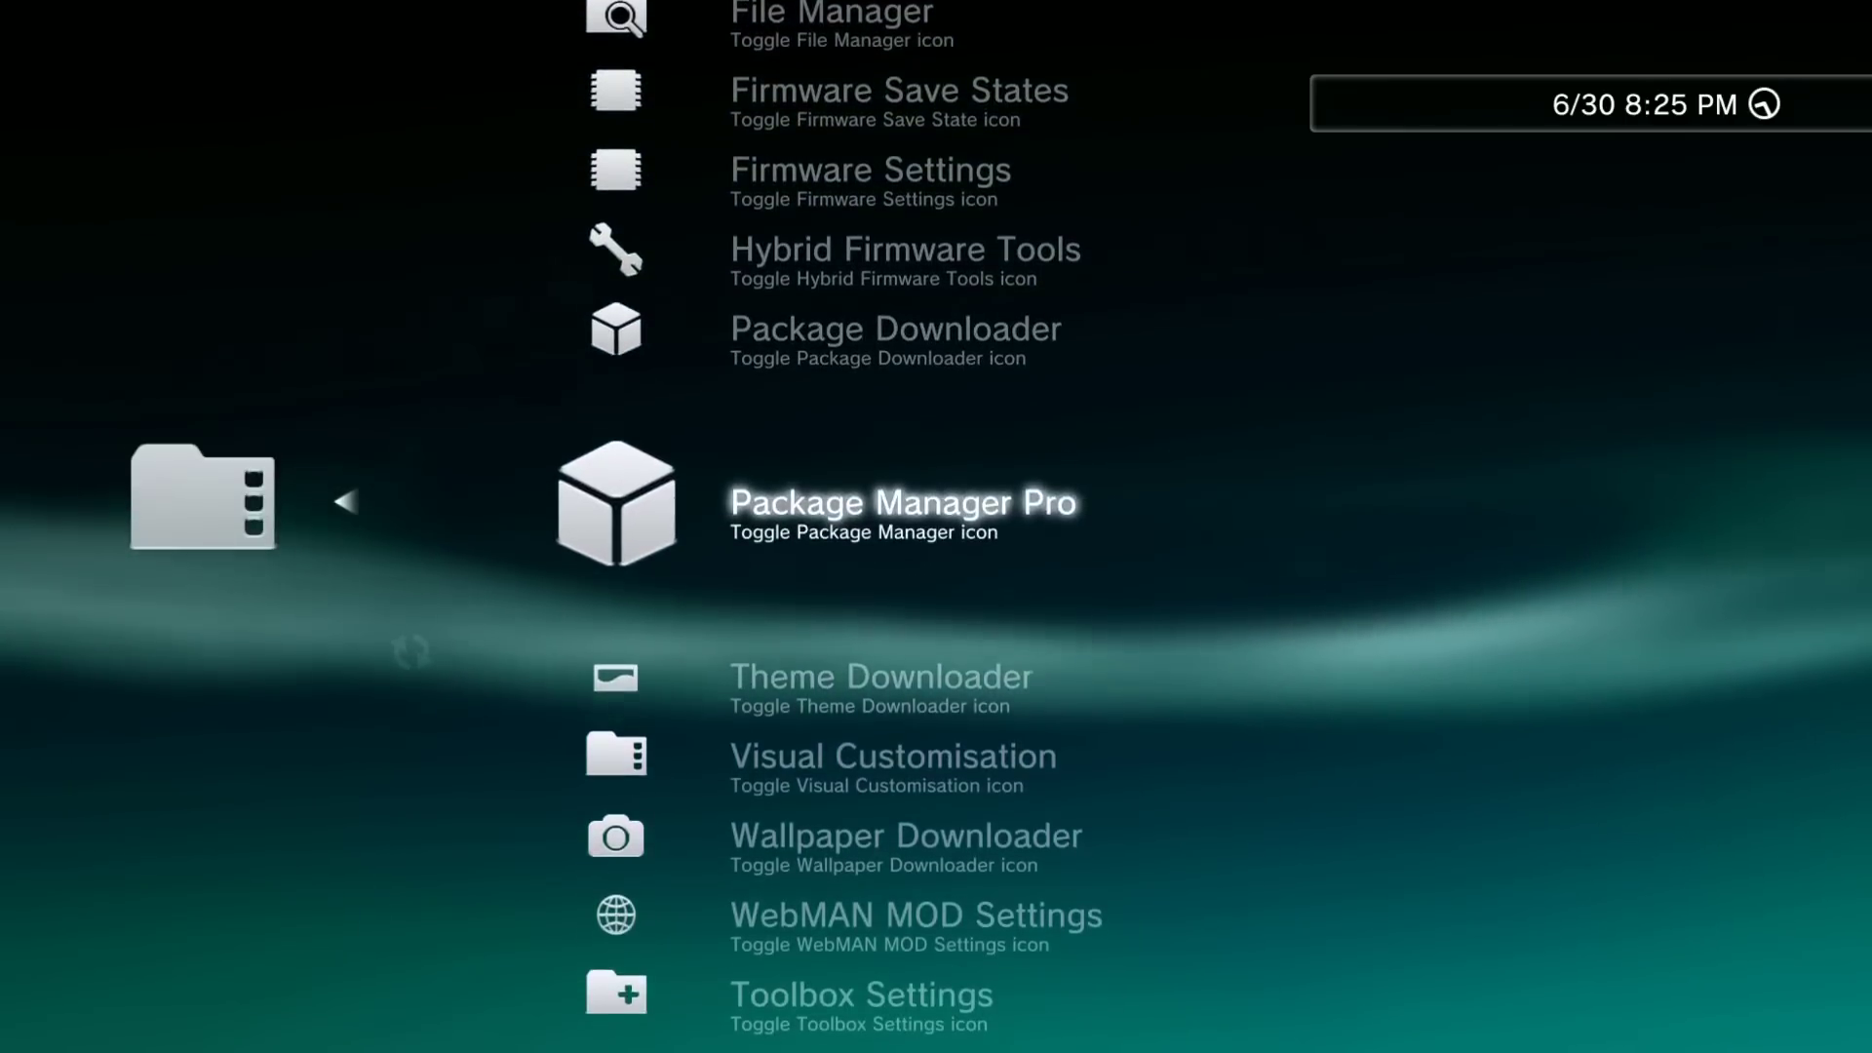
pyautogui.press('Down')
pyautogui.press('Escape')
# - View the Update HEN Toolbox install option without installing, then return to the toolbox list
pyautogui.press('Down')
pyautogui.press('Return')
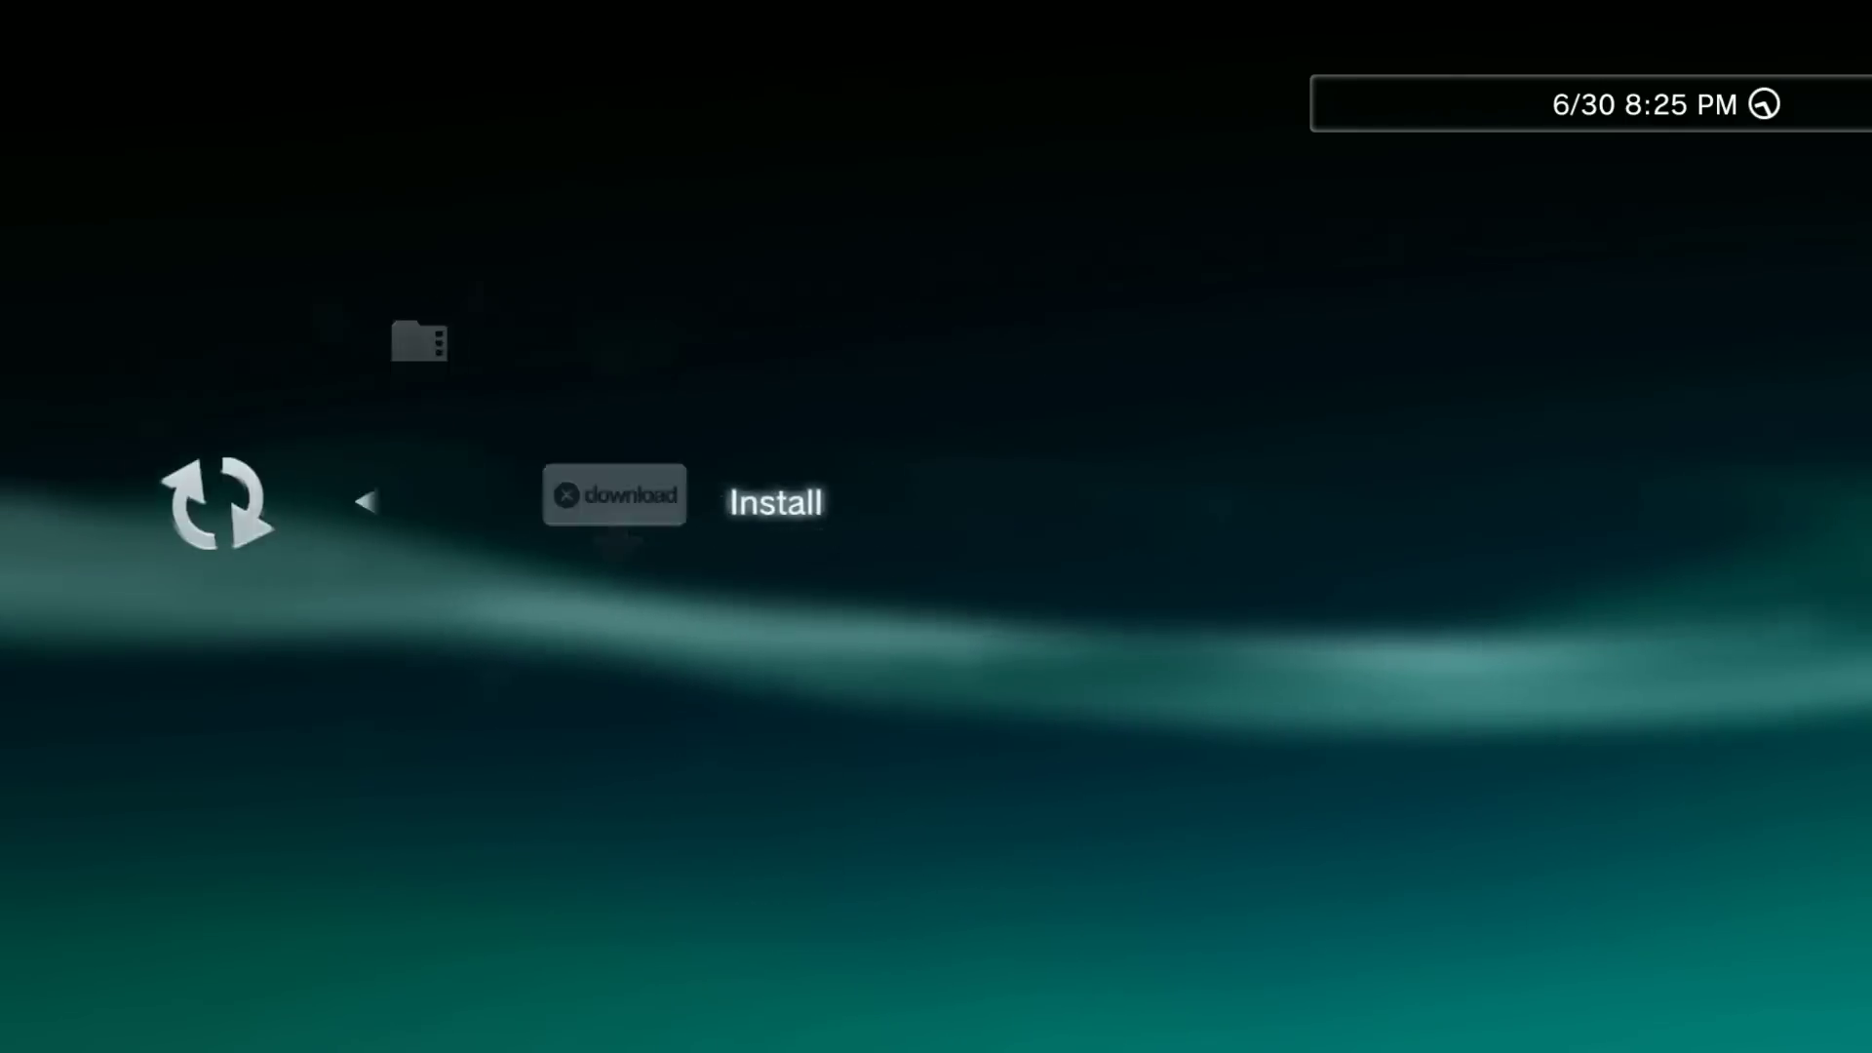
pyautogui.press('Escape')
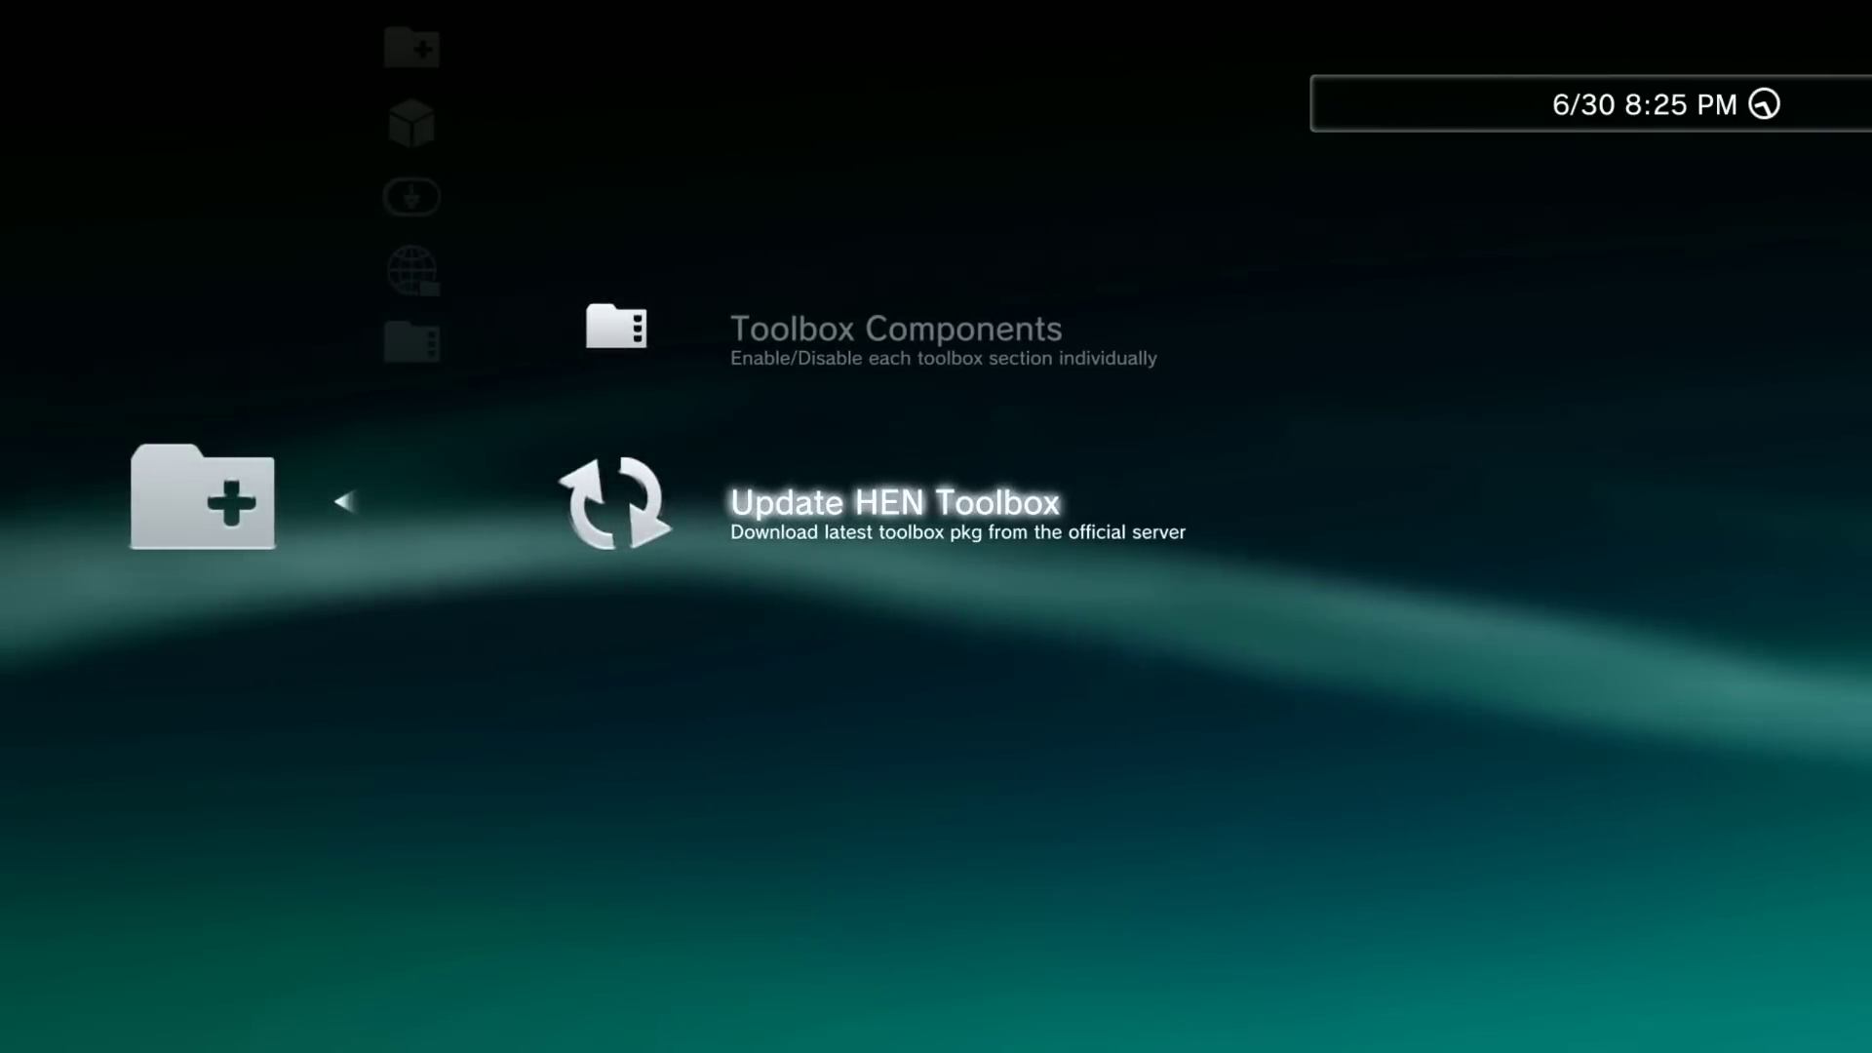
pyautogui.press('Down')
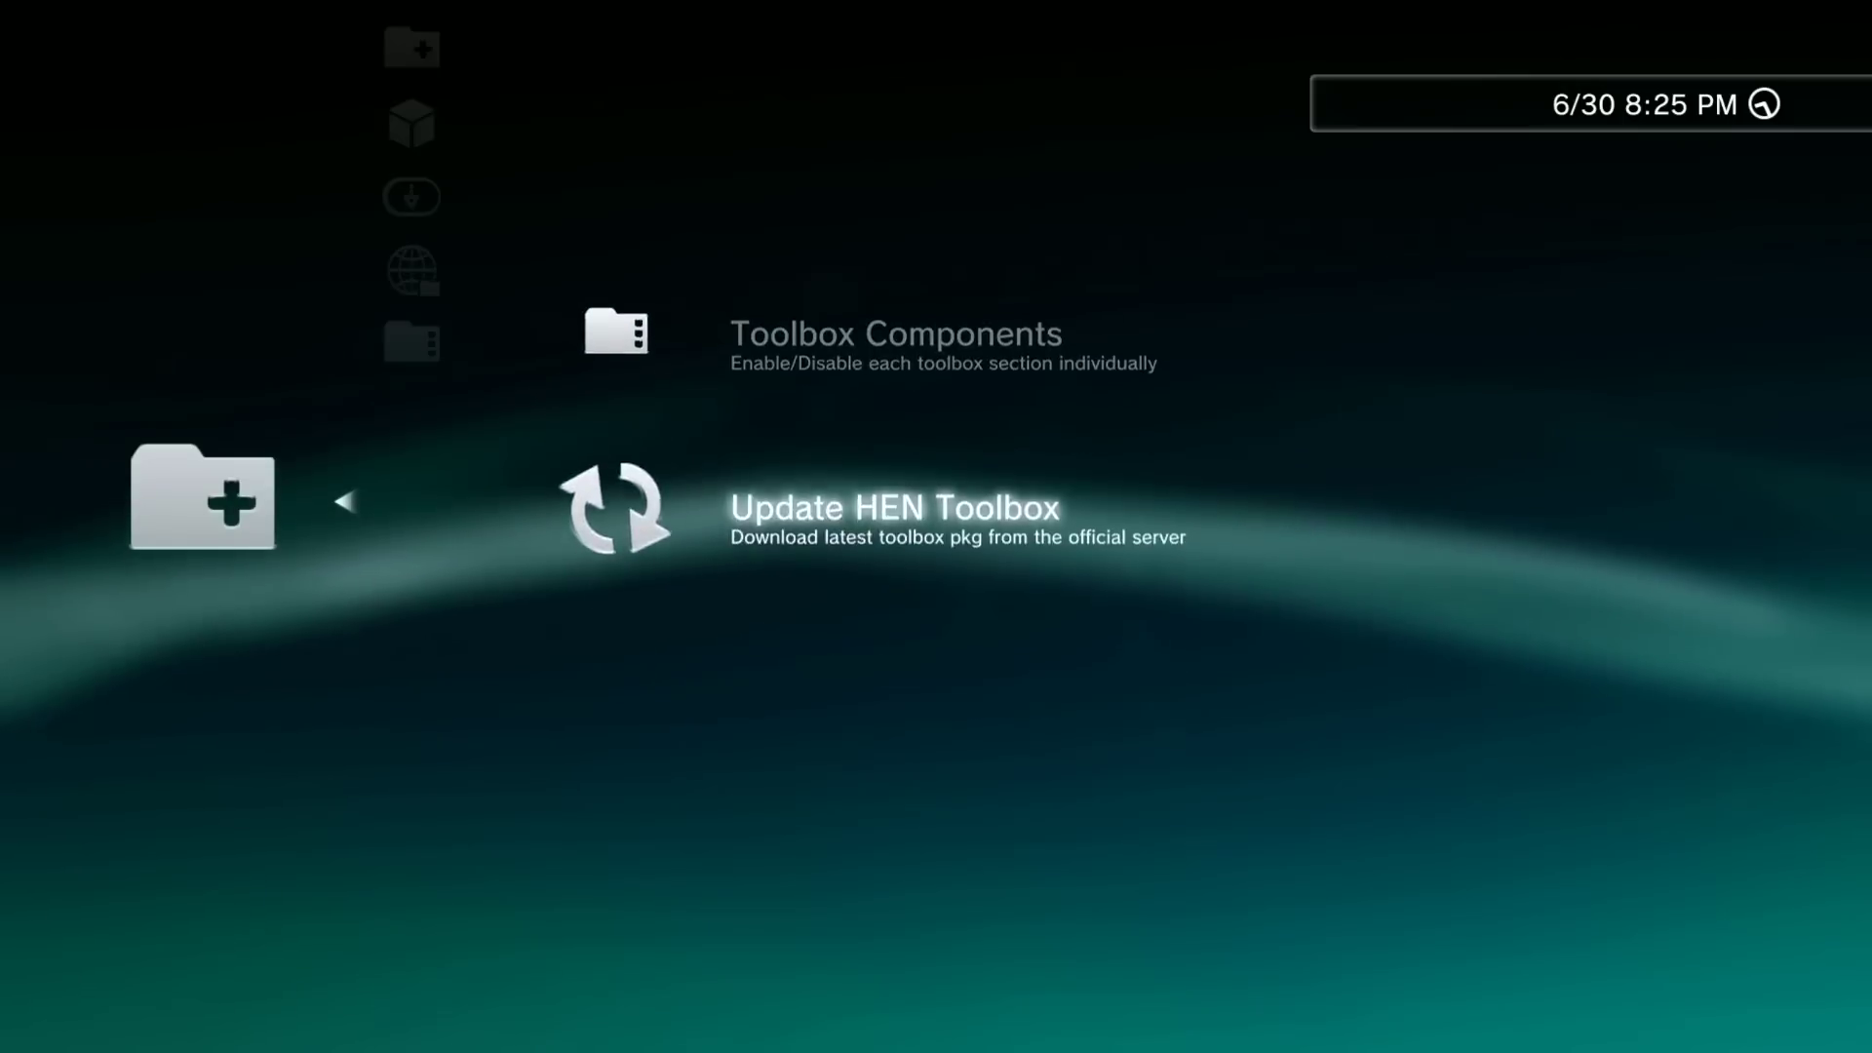
pyautogui.press('Escape')
# - Leave HEN Toolbox for the Game column and open Game Data Utility showing HEN Toolbox v1.00
pyautogui.press('Up')
pyautogui.press('Up')
pyautogui.press('Up')
pyautogui.press('Up')
pyautogui.press('Up')
pyautogui.press('Up')
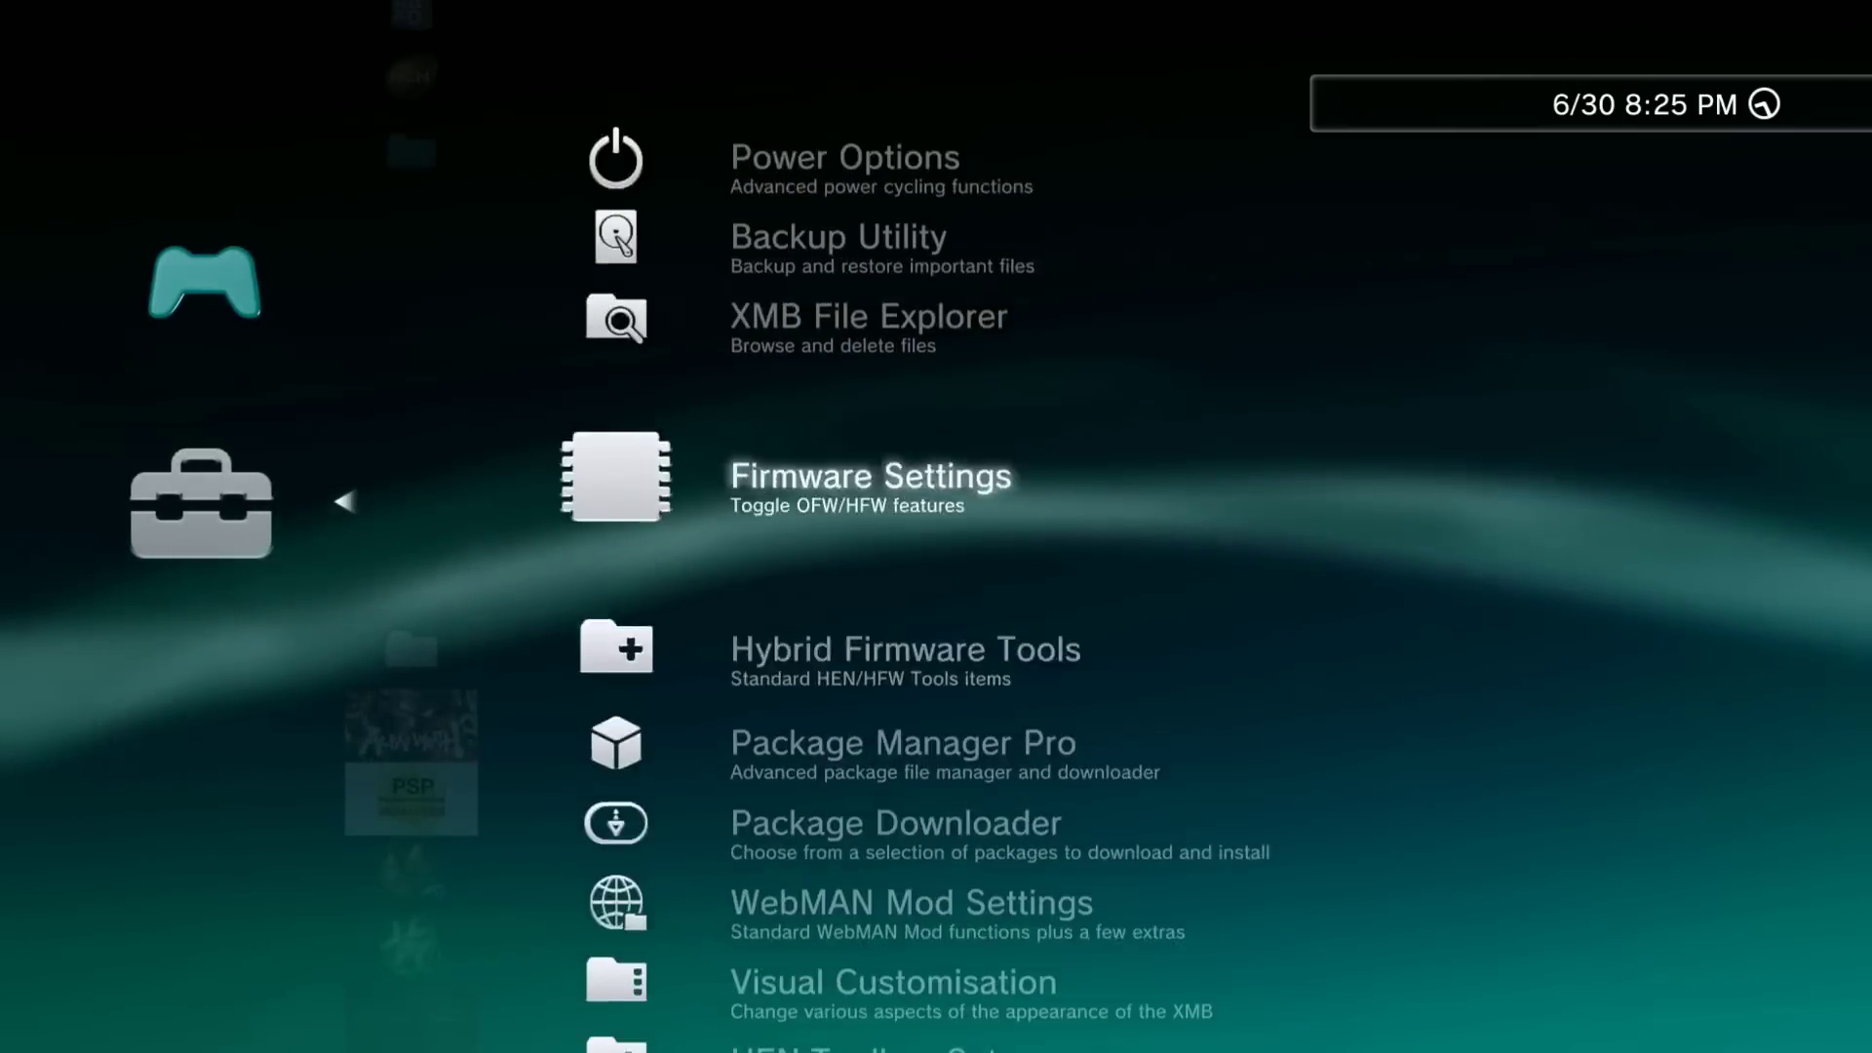
pyautogui.press('Down')
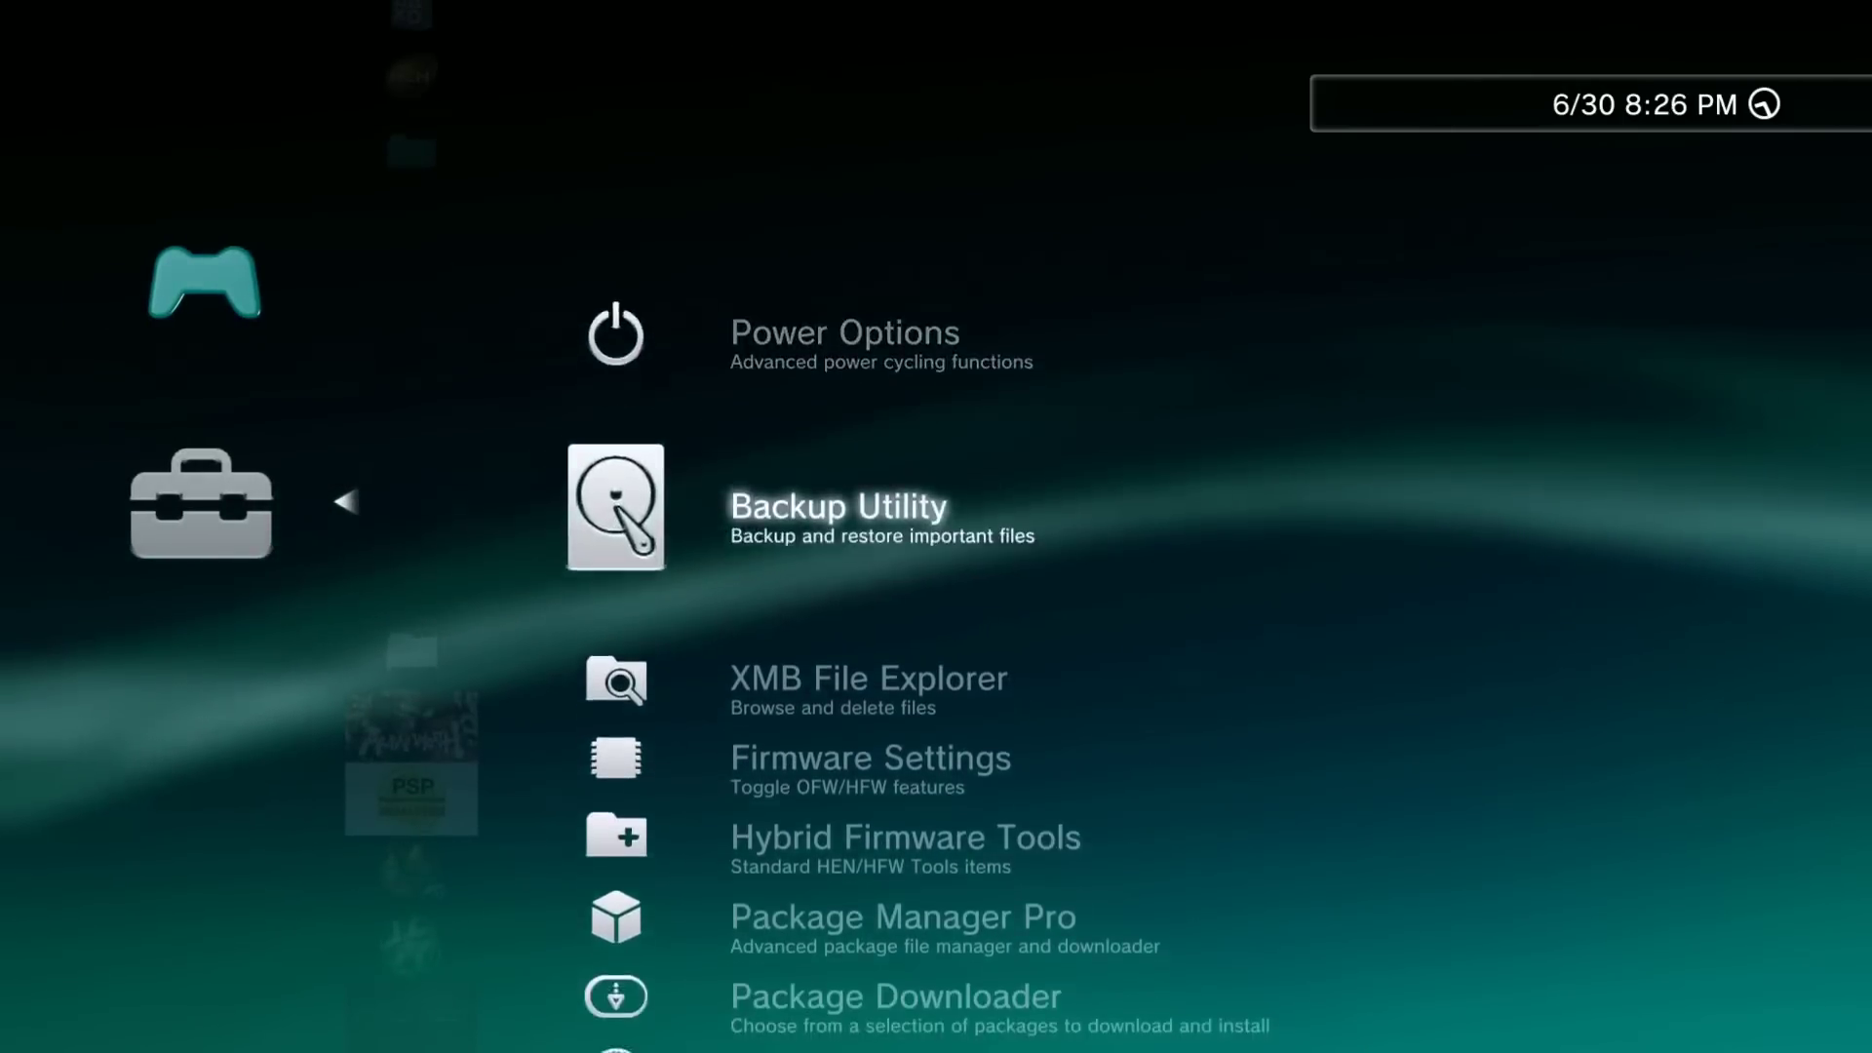
pyautogui.press('Escape')
pyautogui.press('Up')
pyautogui.press('Down')
pyautogui.press('Down')
pyautogui.press('Up')
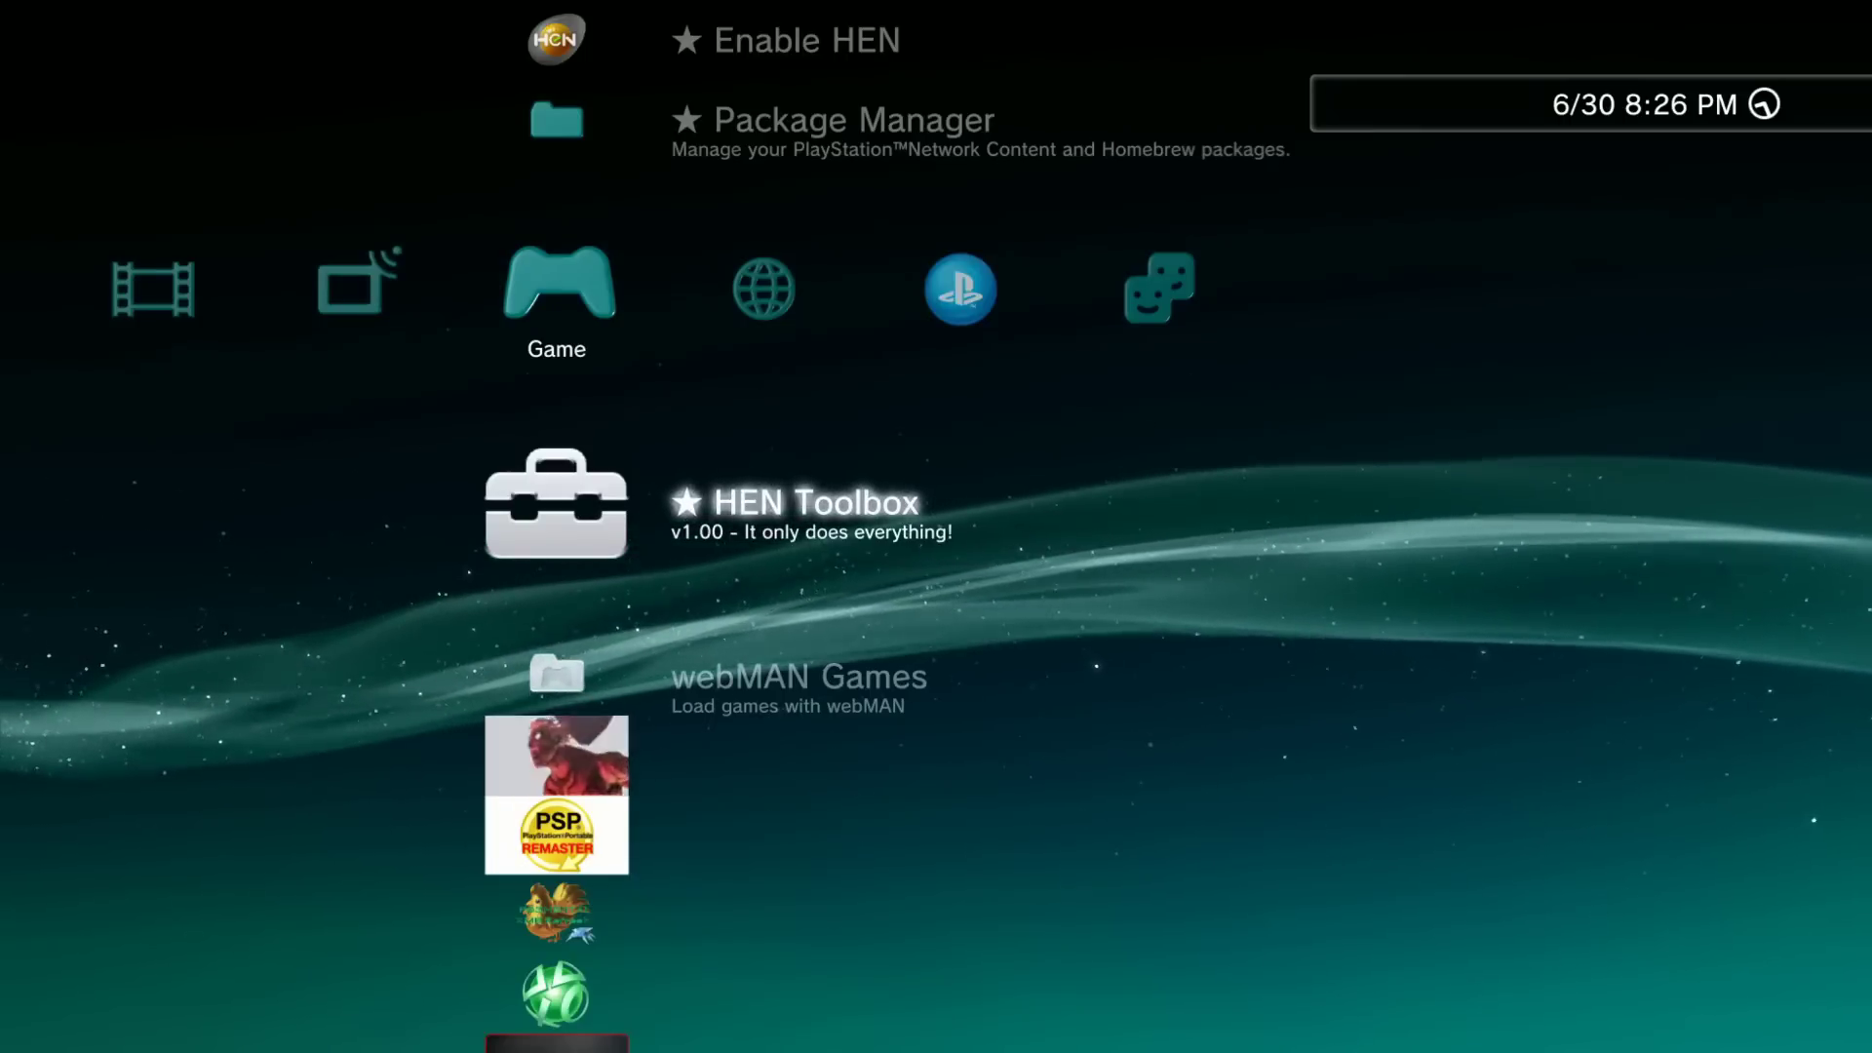
pyautogui.press('Up')
pyautogui.press('Up')
pyautogui.press('Up')
pyautogui.press('Return')
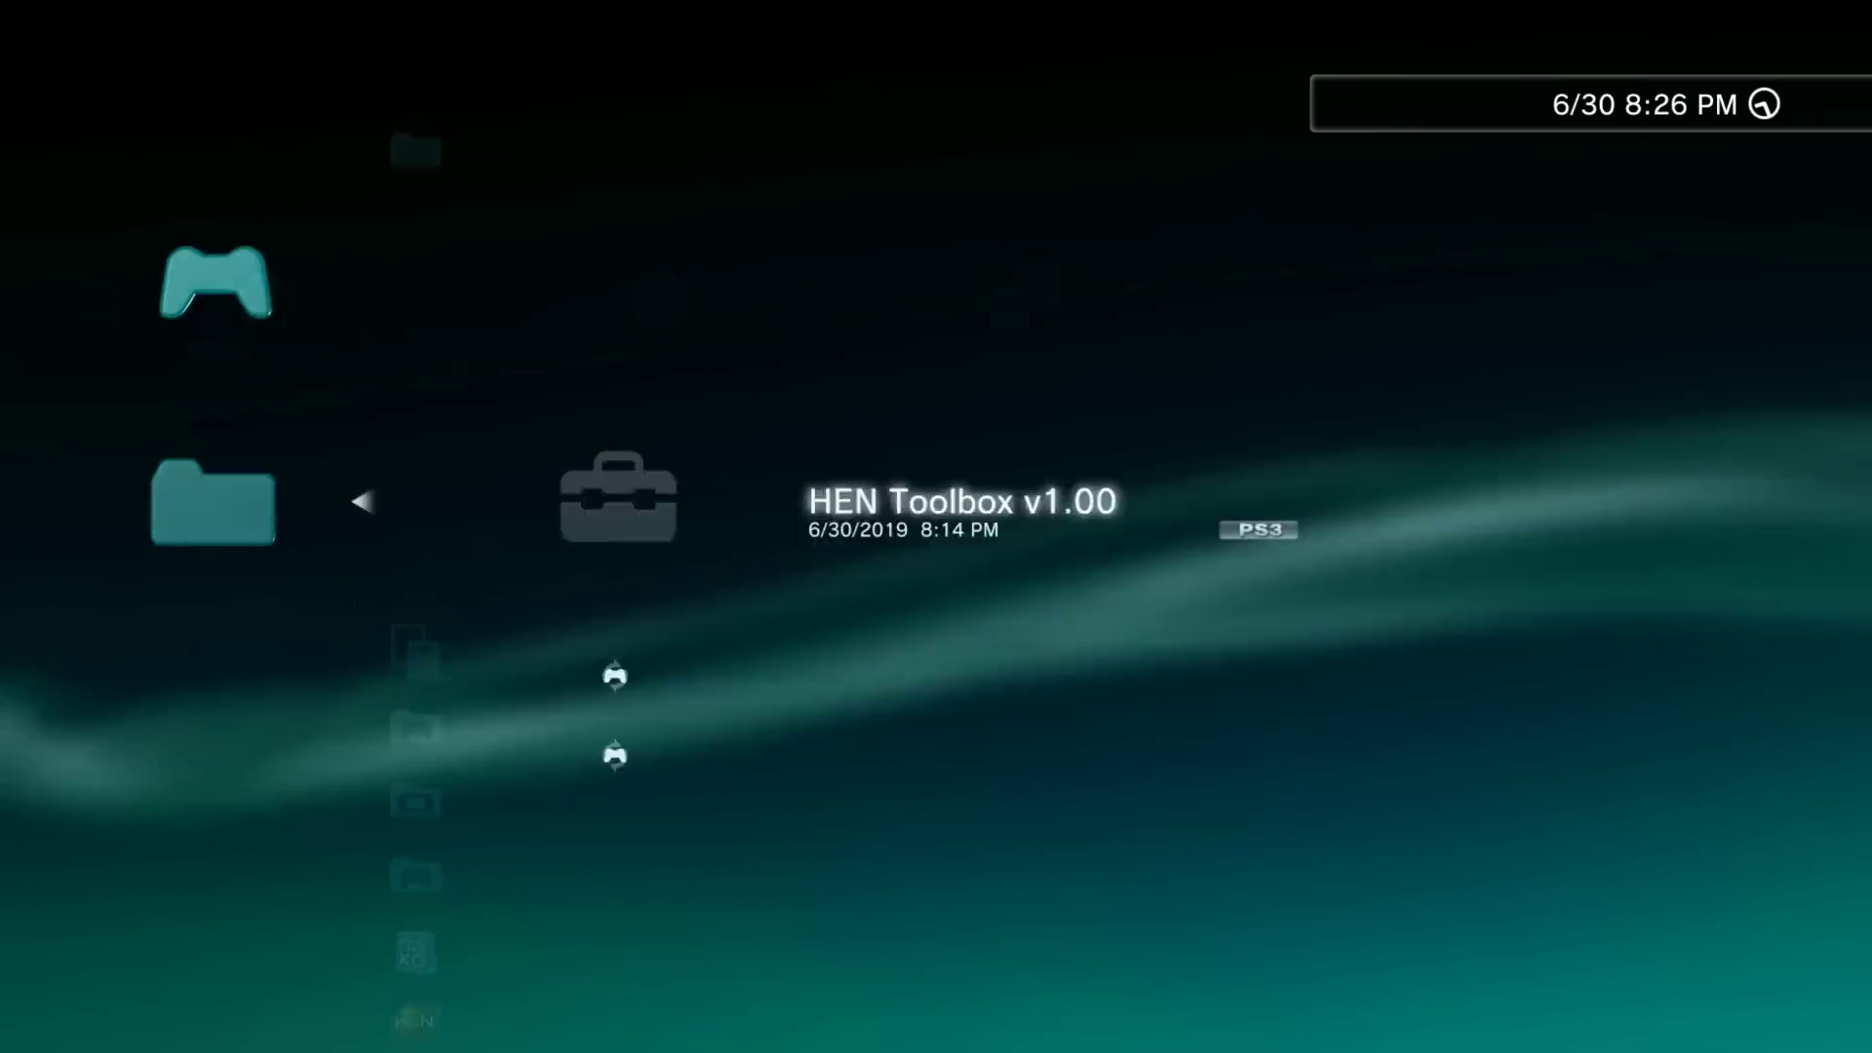
# - Bring up the HEN Toolbox v1.00 options to reveal Delete, then close them without deleting
pyautogui.press('Menu')
pyautogui.press('Escape')
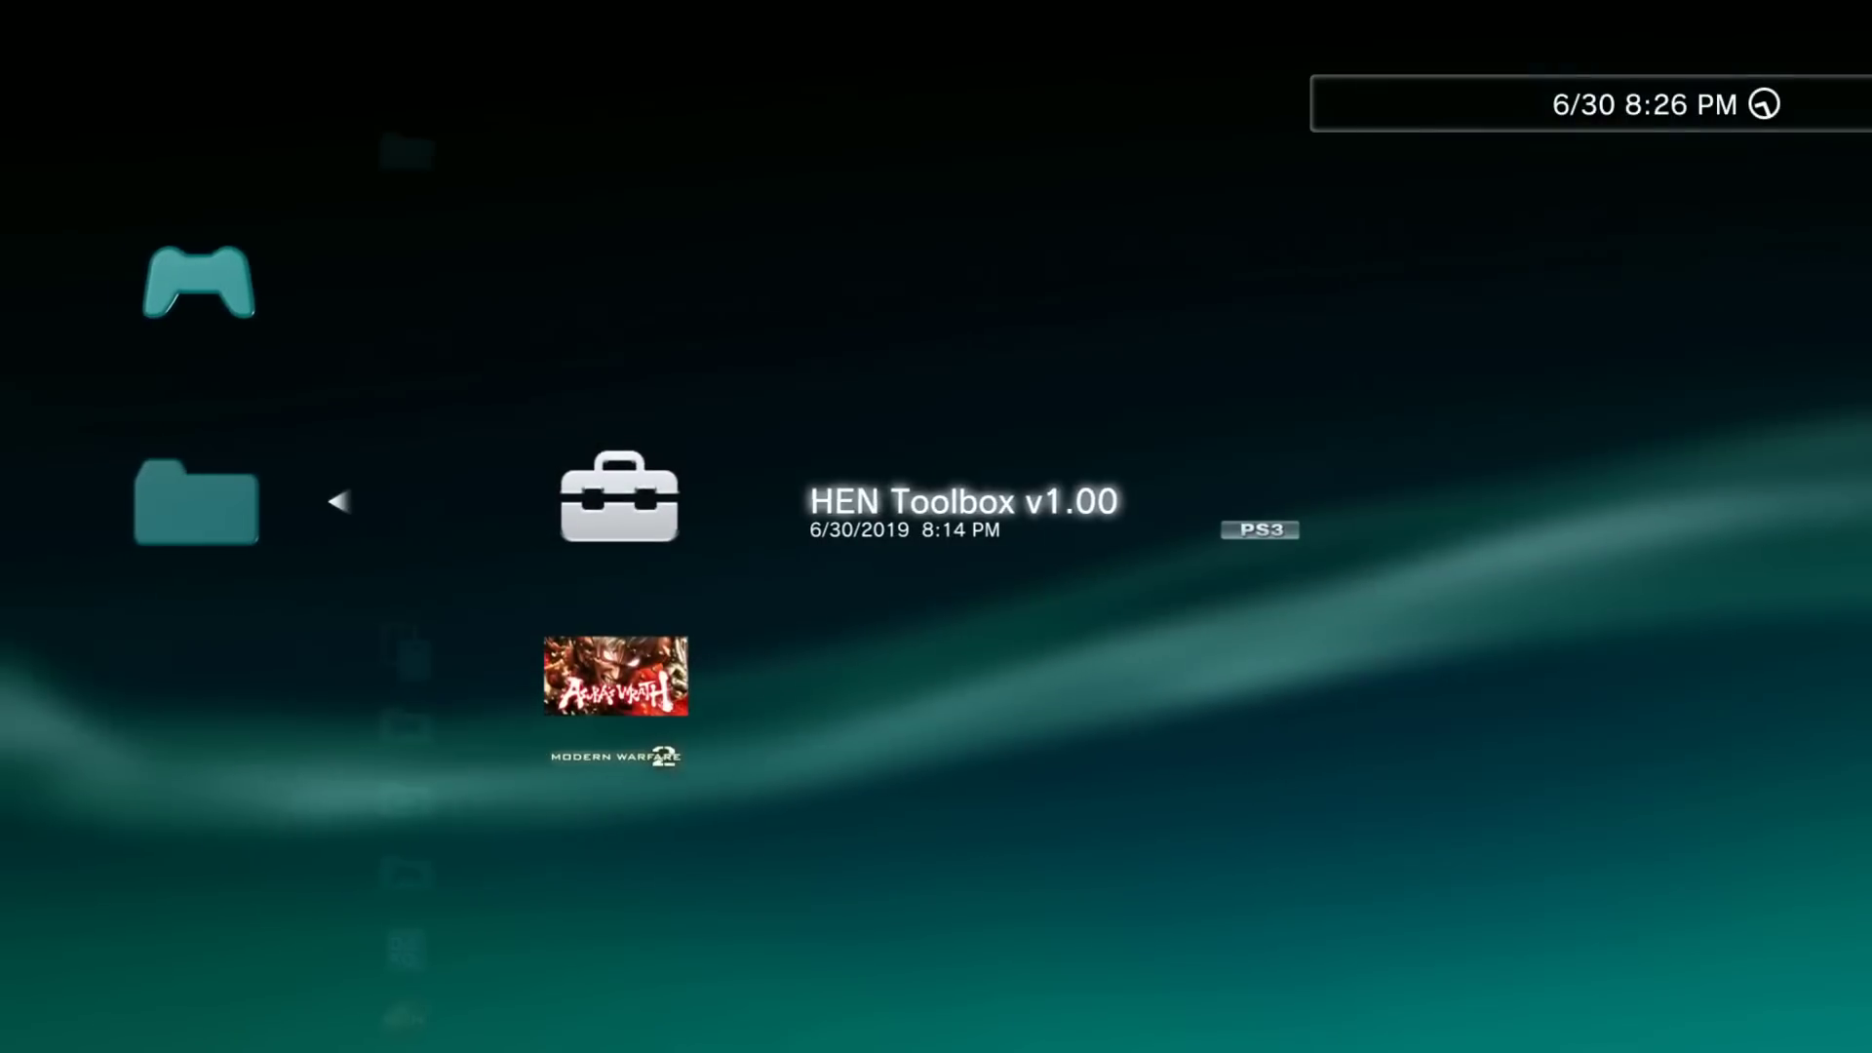
pyautogui.press('Menu')
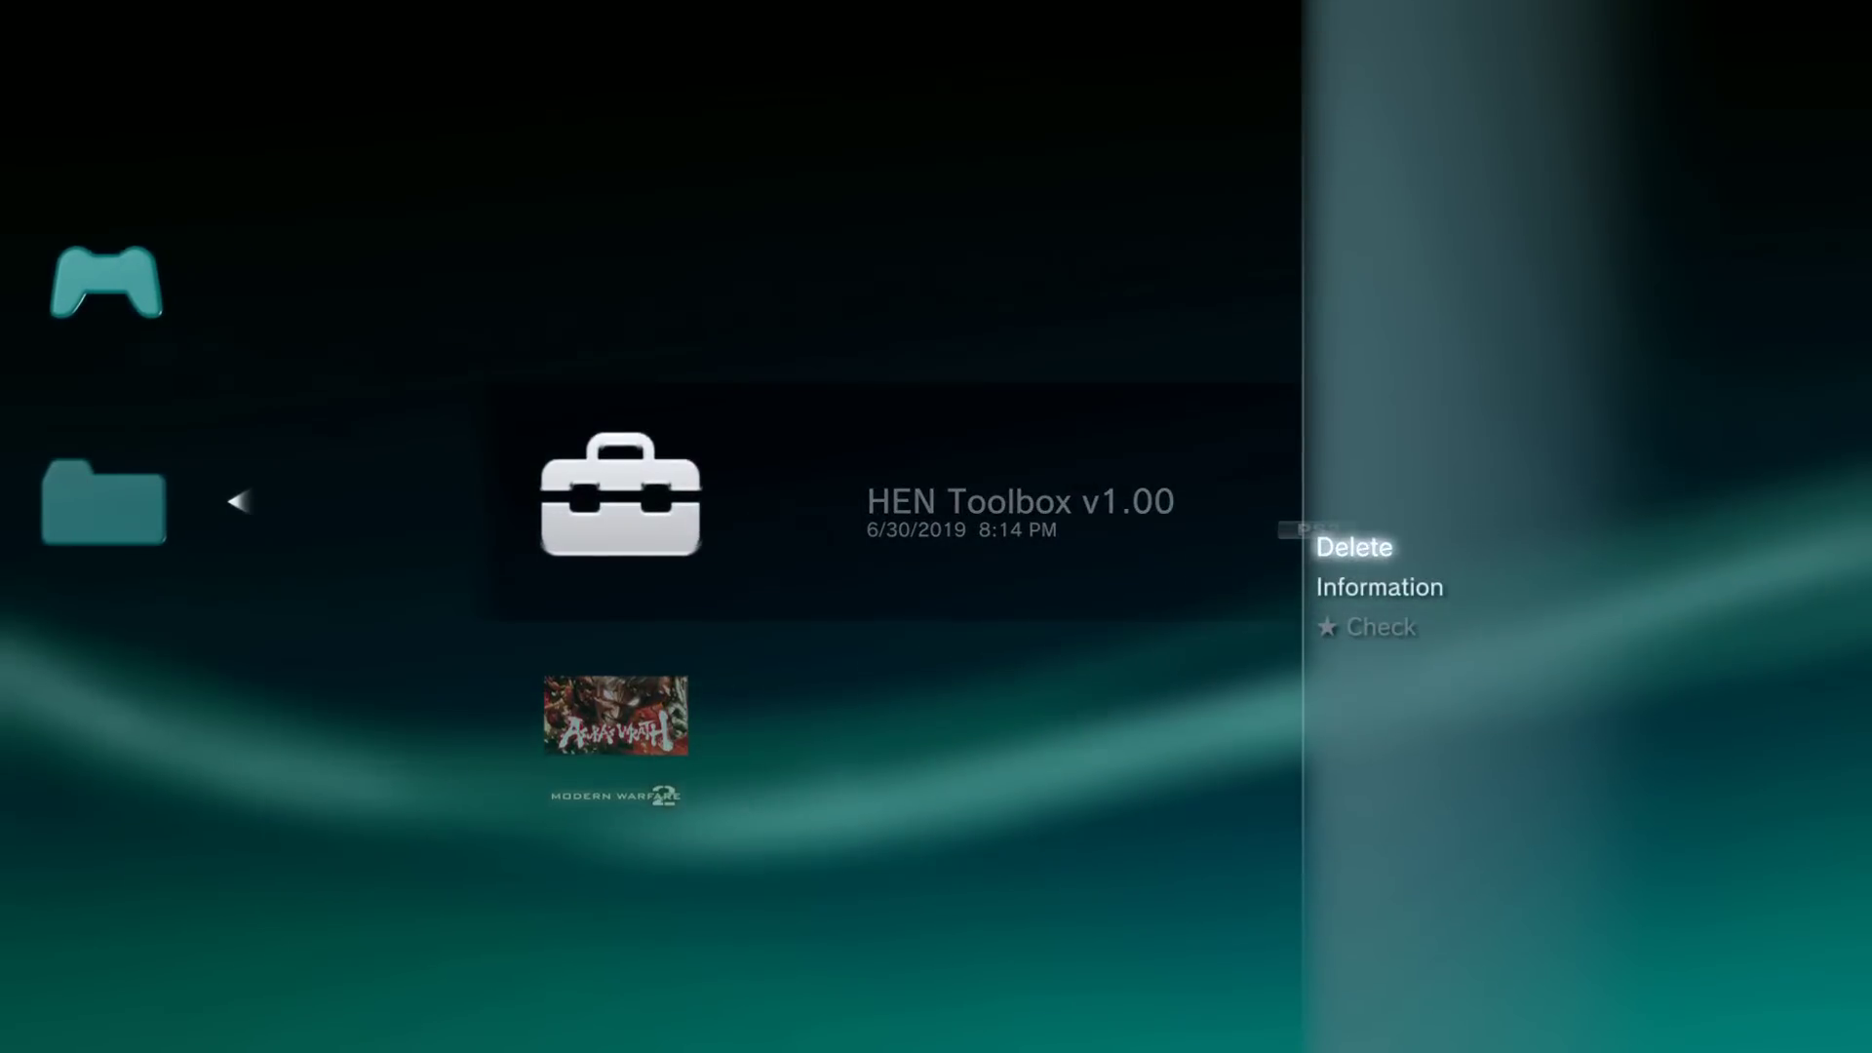
pyautogui.press('Escape')
pyautogui.press('Escape')
# - Return to the Game column and reopen HEN Toolbox
pyautogui.press('Down')
pyautogui.press('Down')
pyautogui.press('Down')
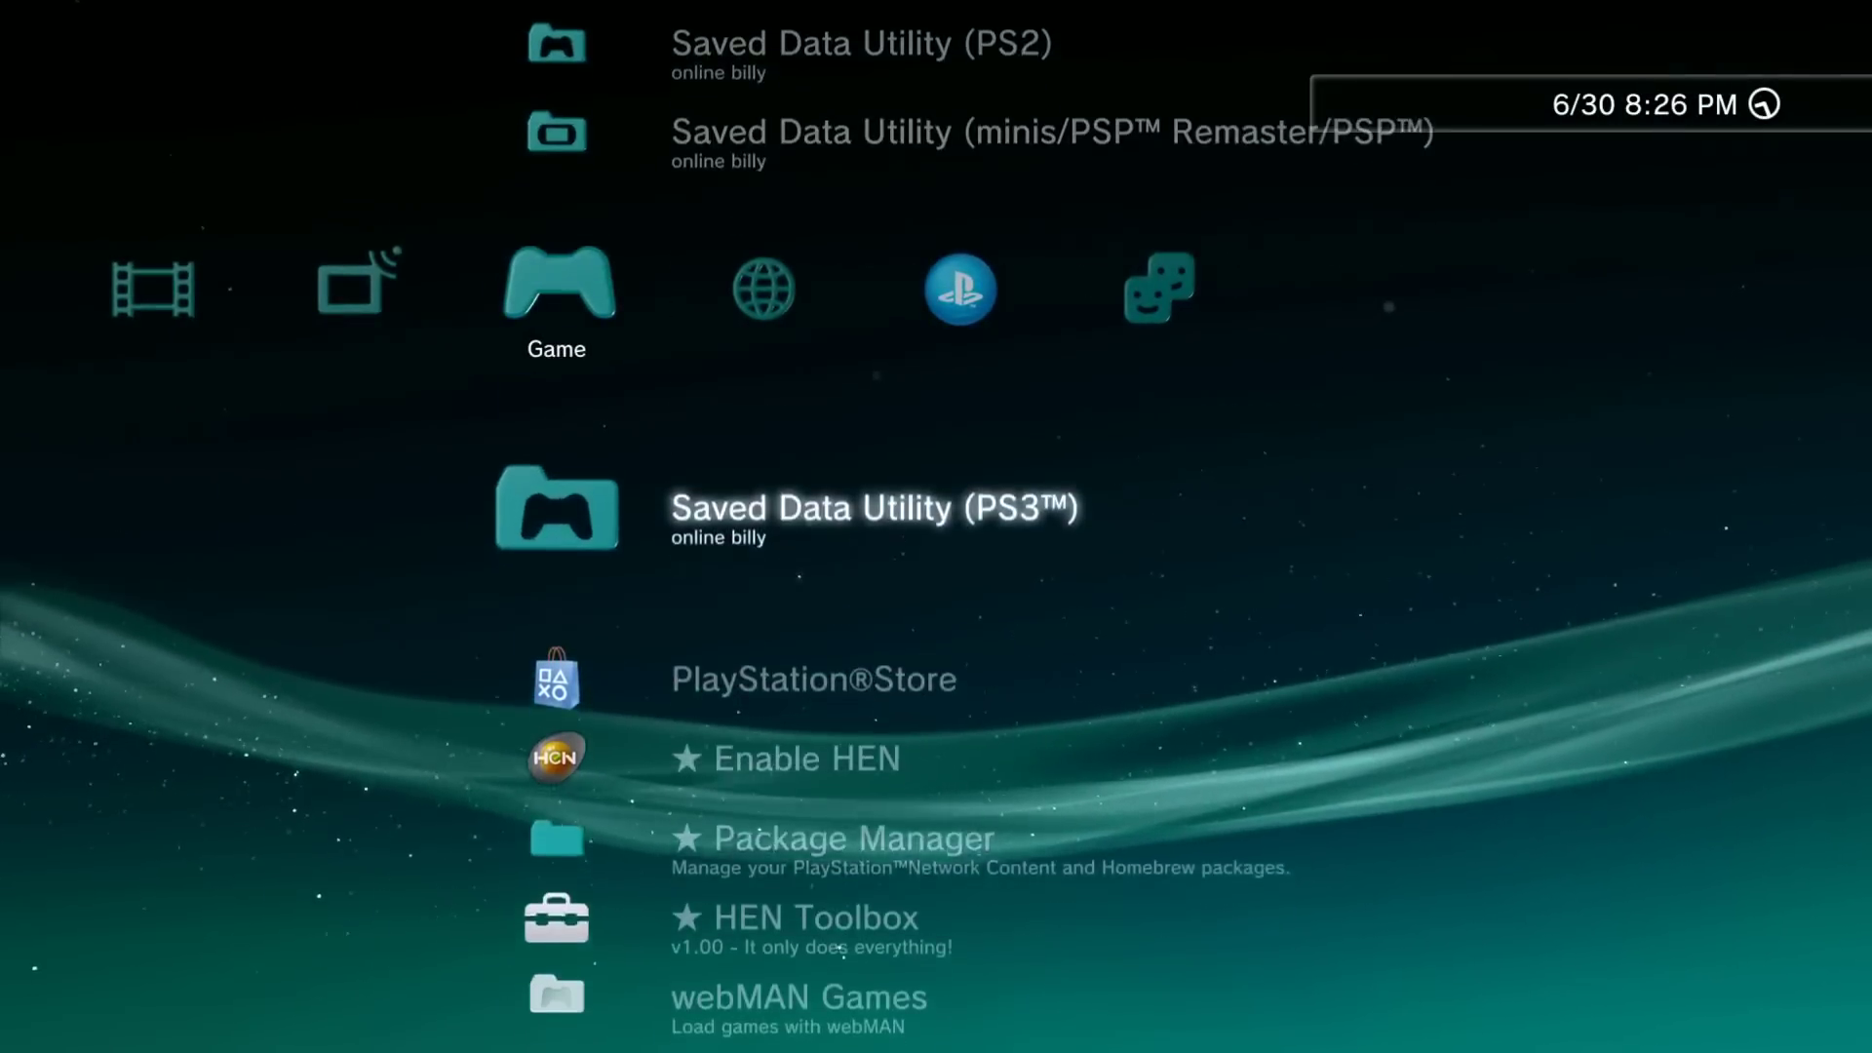
pyautogui.press('Down')
pyautogui.press('Down')
pyautogui.press('Down')
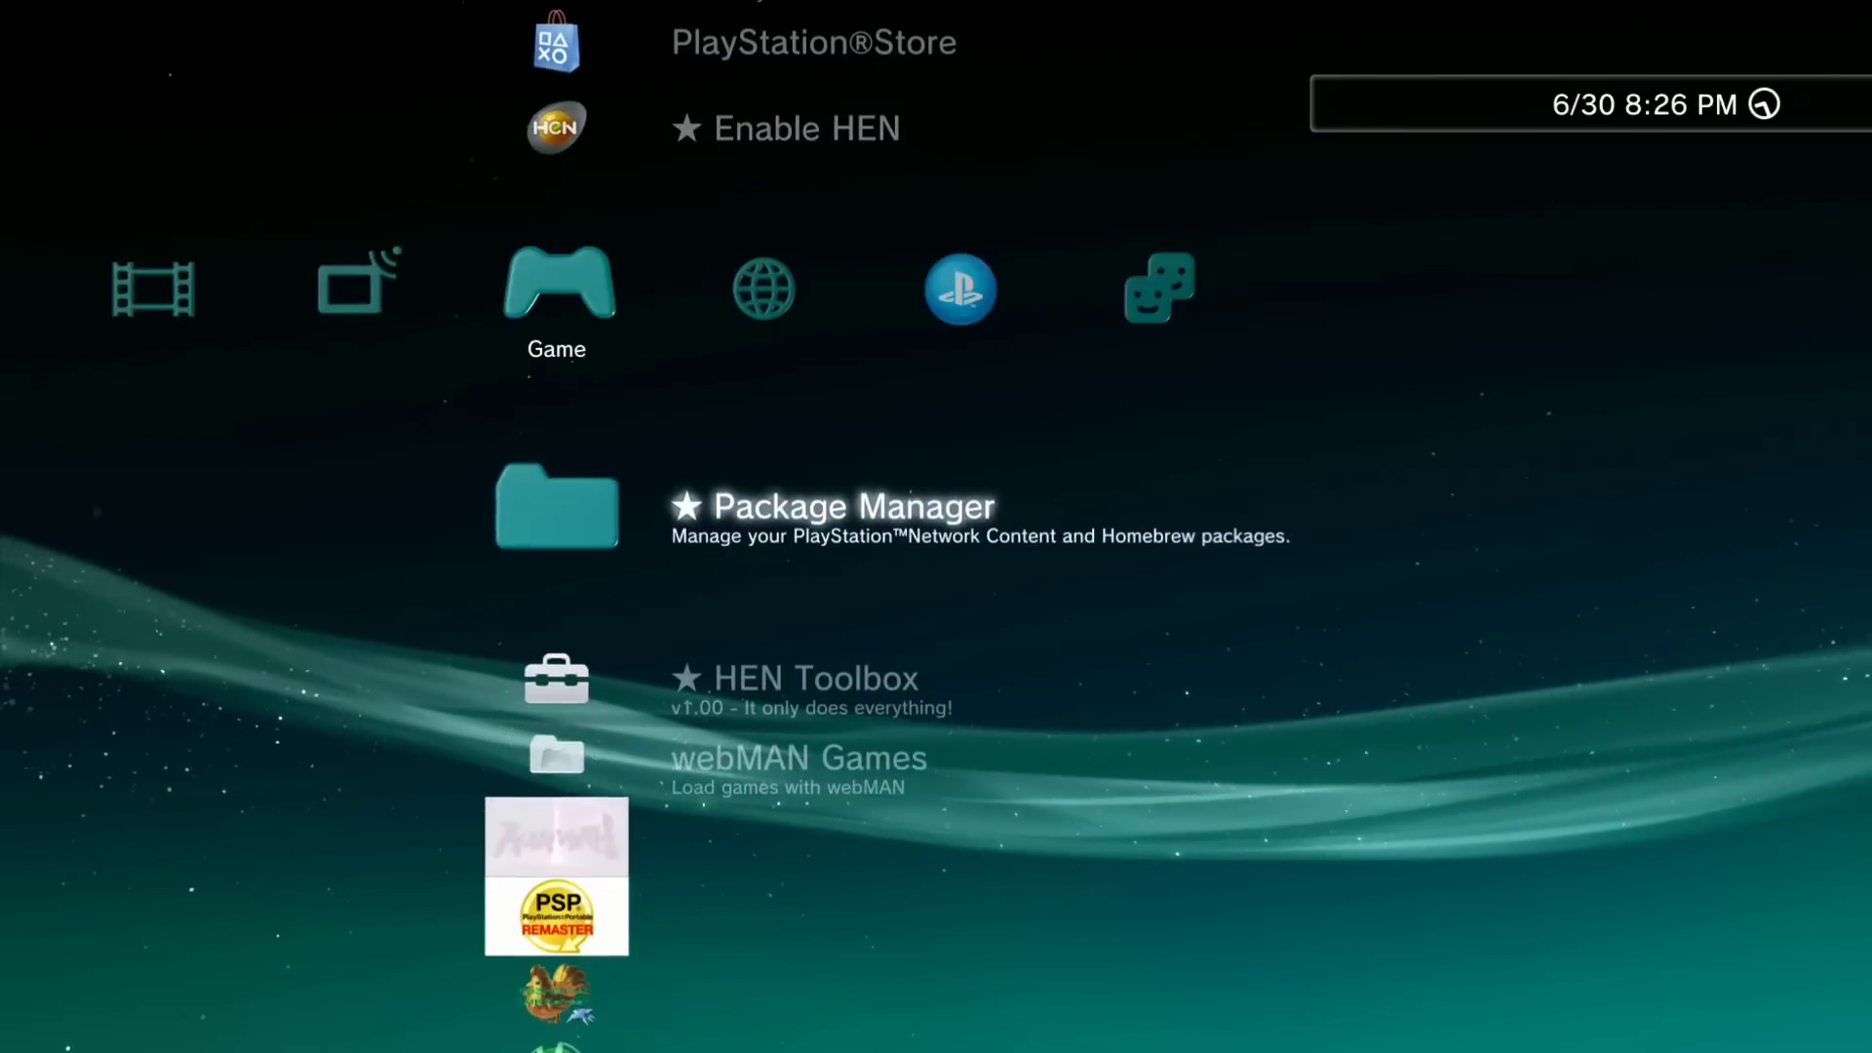
pyautogui.press('Down')
pyautogui.press('Down')
pyautogui.press('Down')
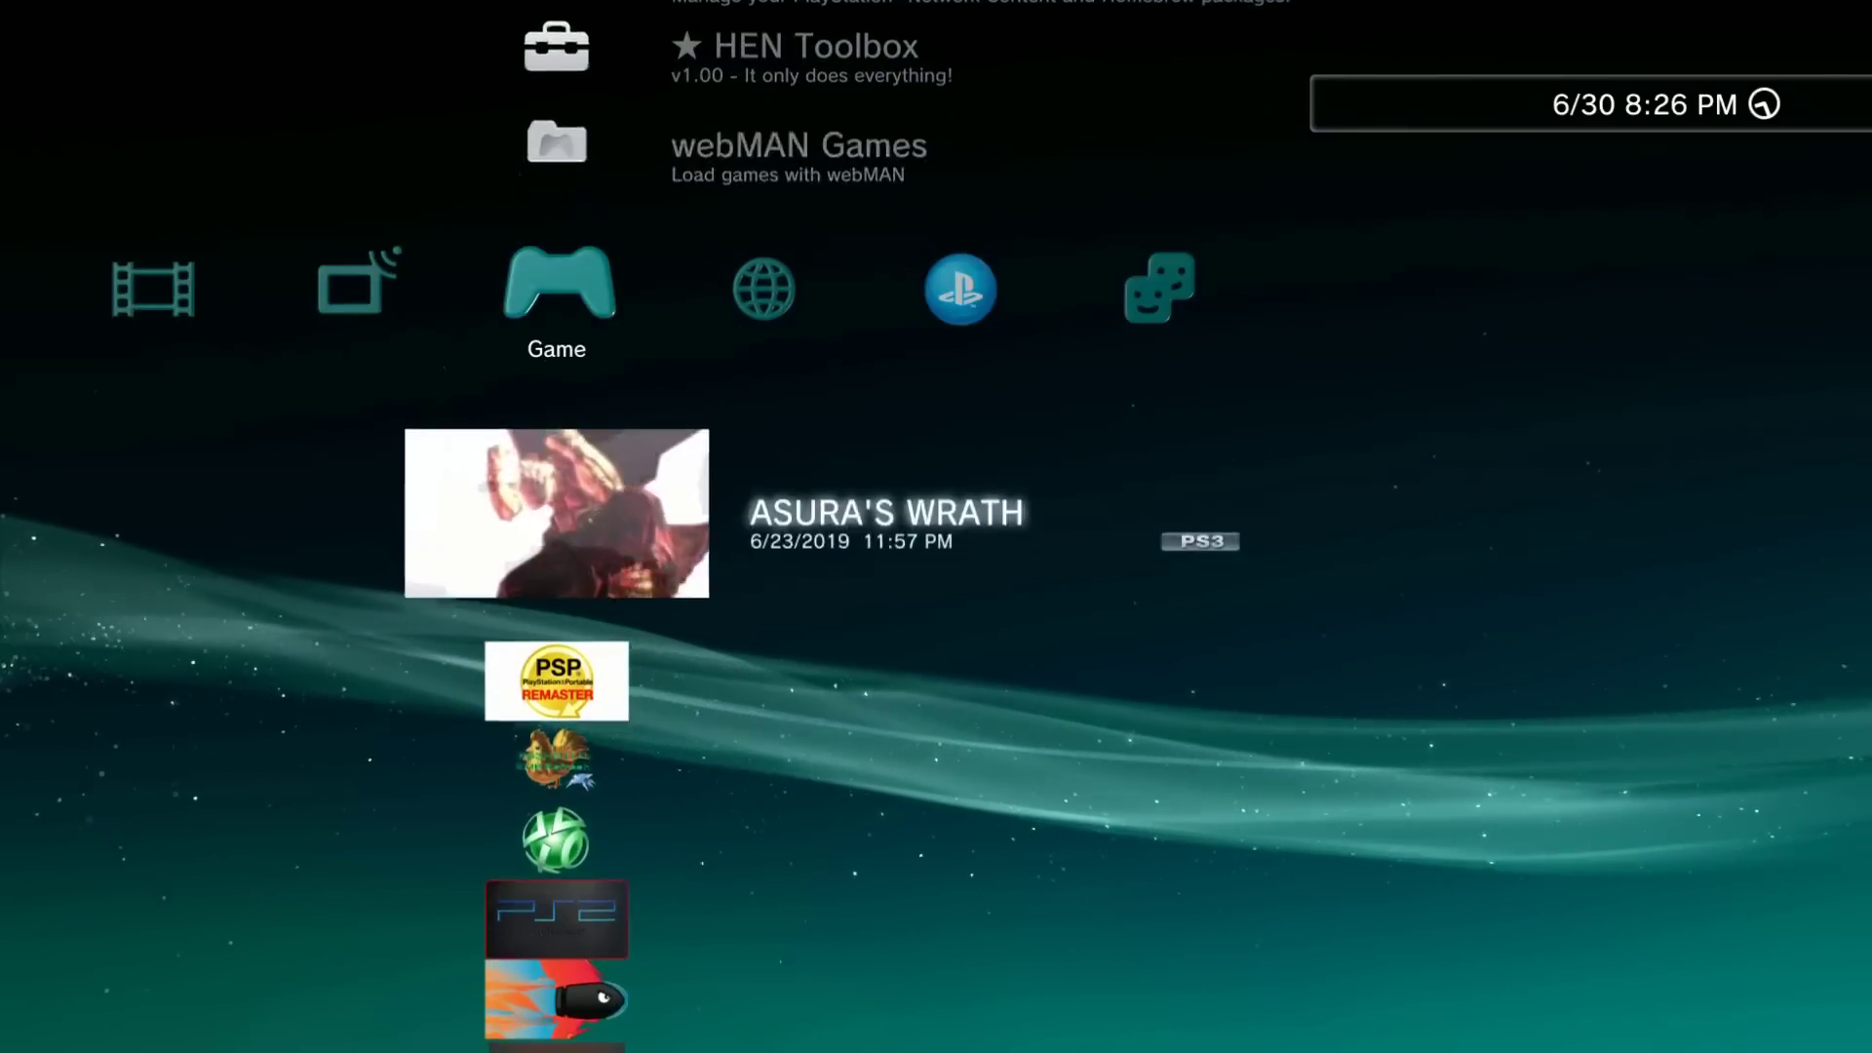
pyautogui.press('Up')
pyautogui.press('Up')
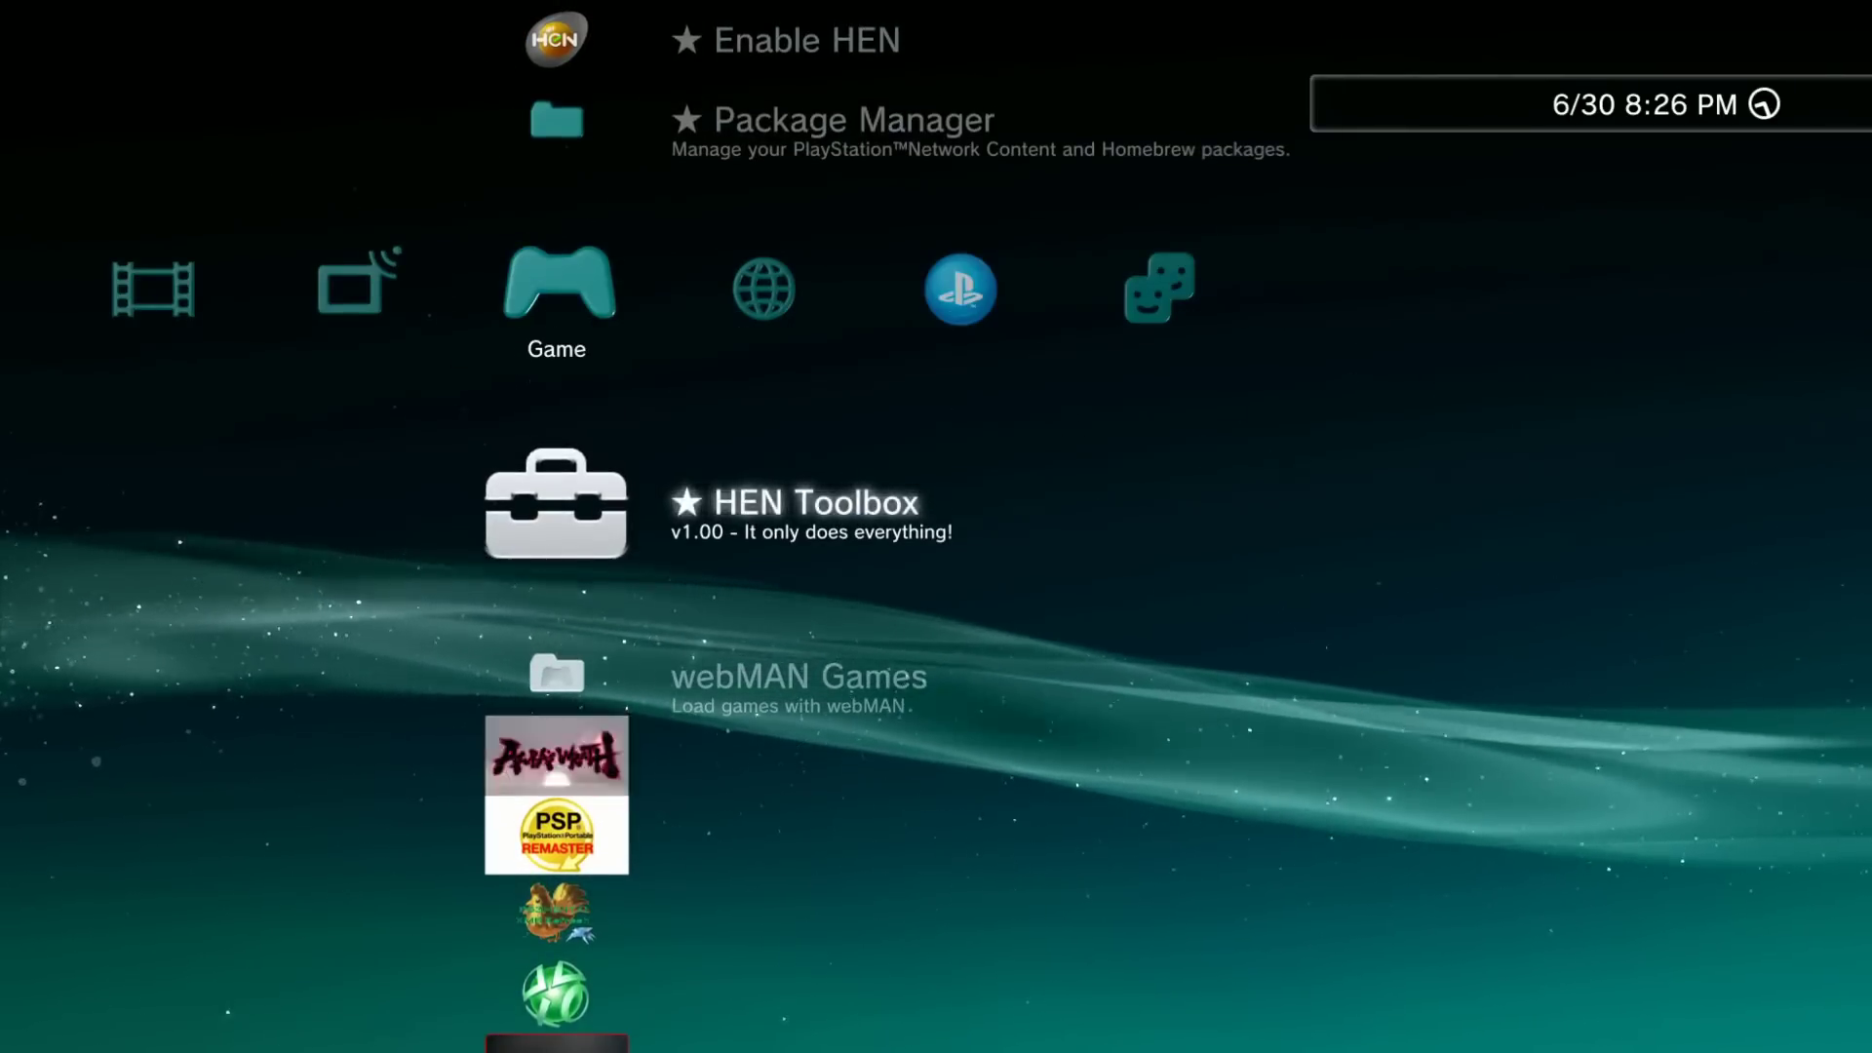
pyautogui.press('Return')
# - Open the Package Downloader and scroll its Game Demos, PSN Apps, Retro Games and Credits categories
pyautogui.press('Down')
pyautogui.press('Down')
pyautogui.press('Down')
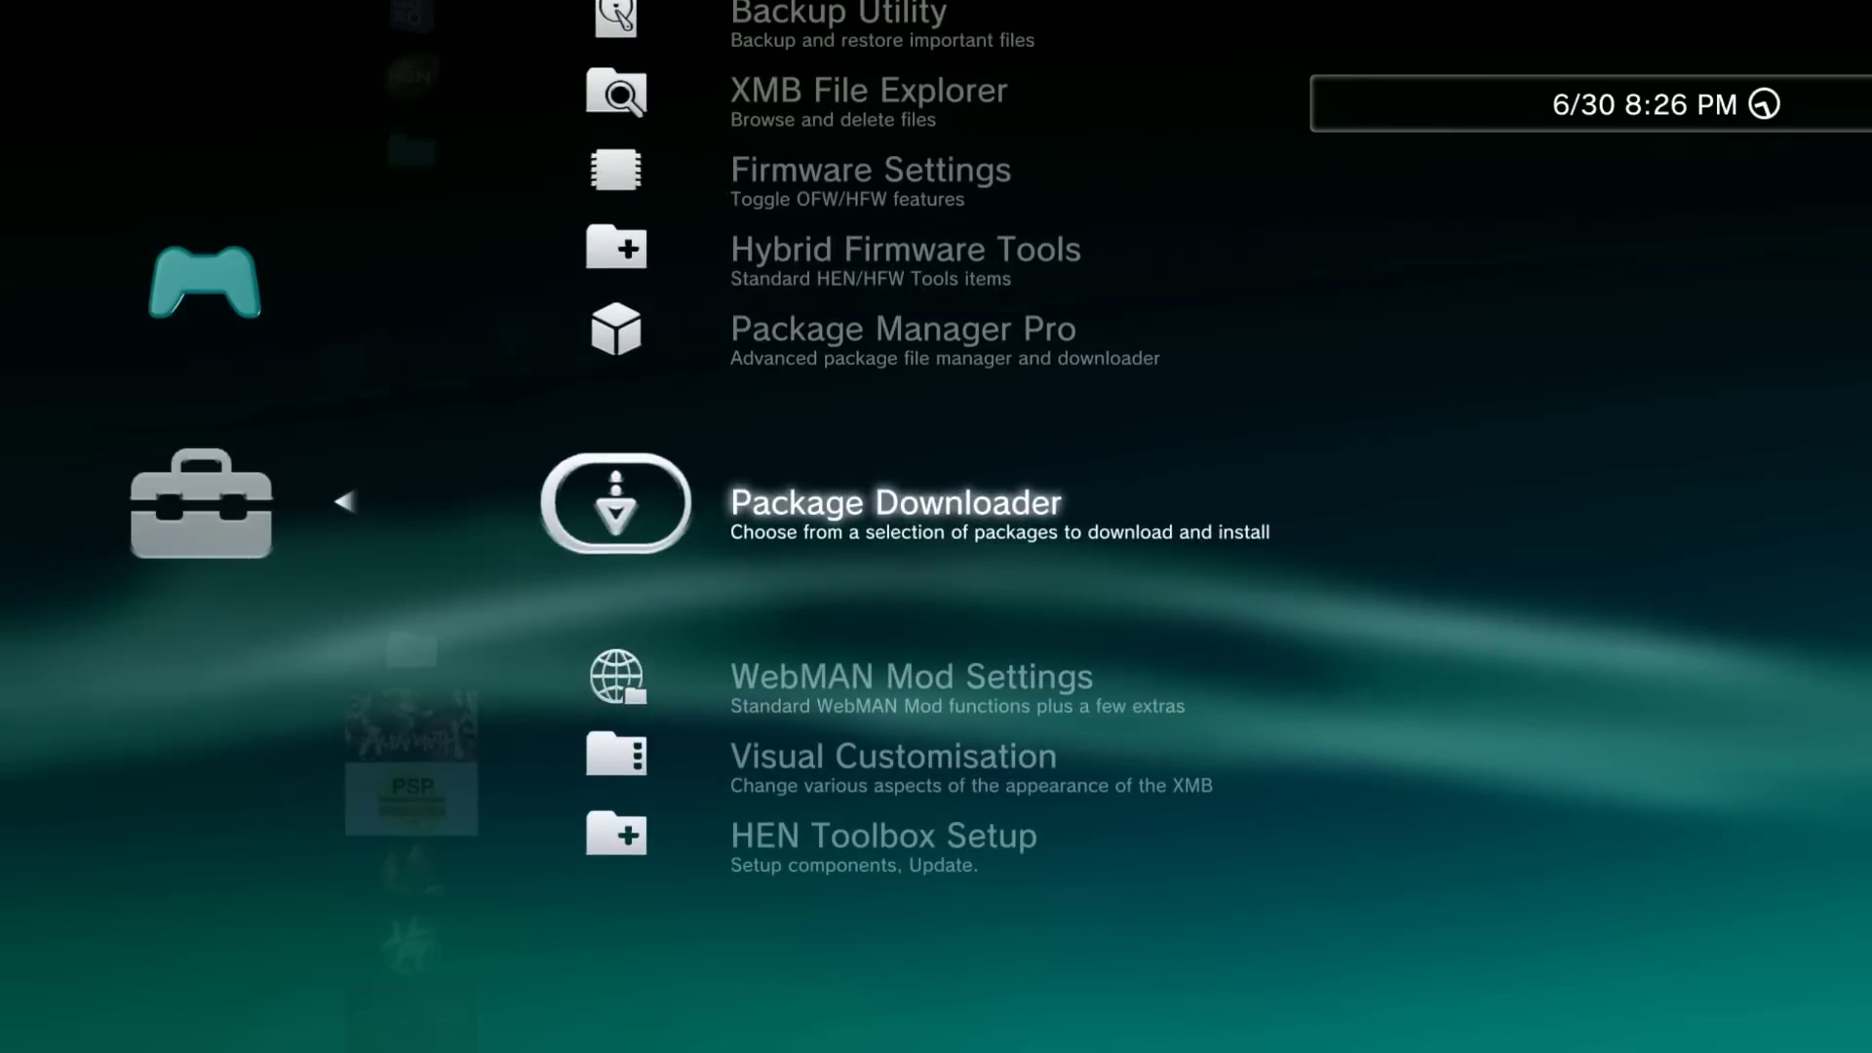
pyautogui.press('Return')
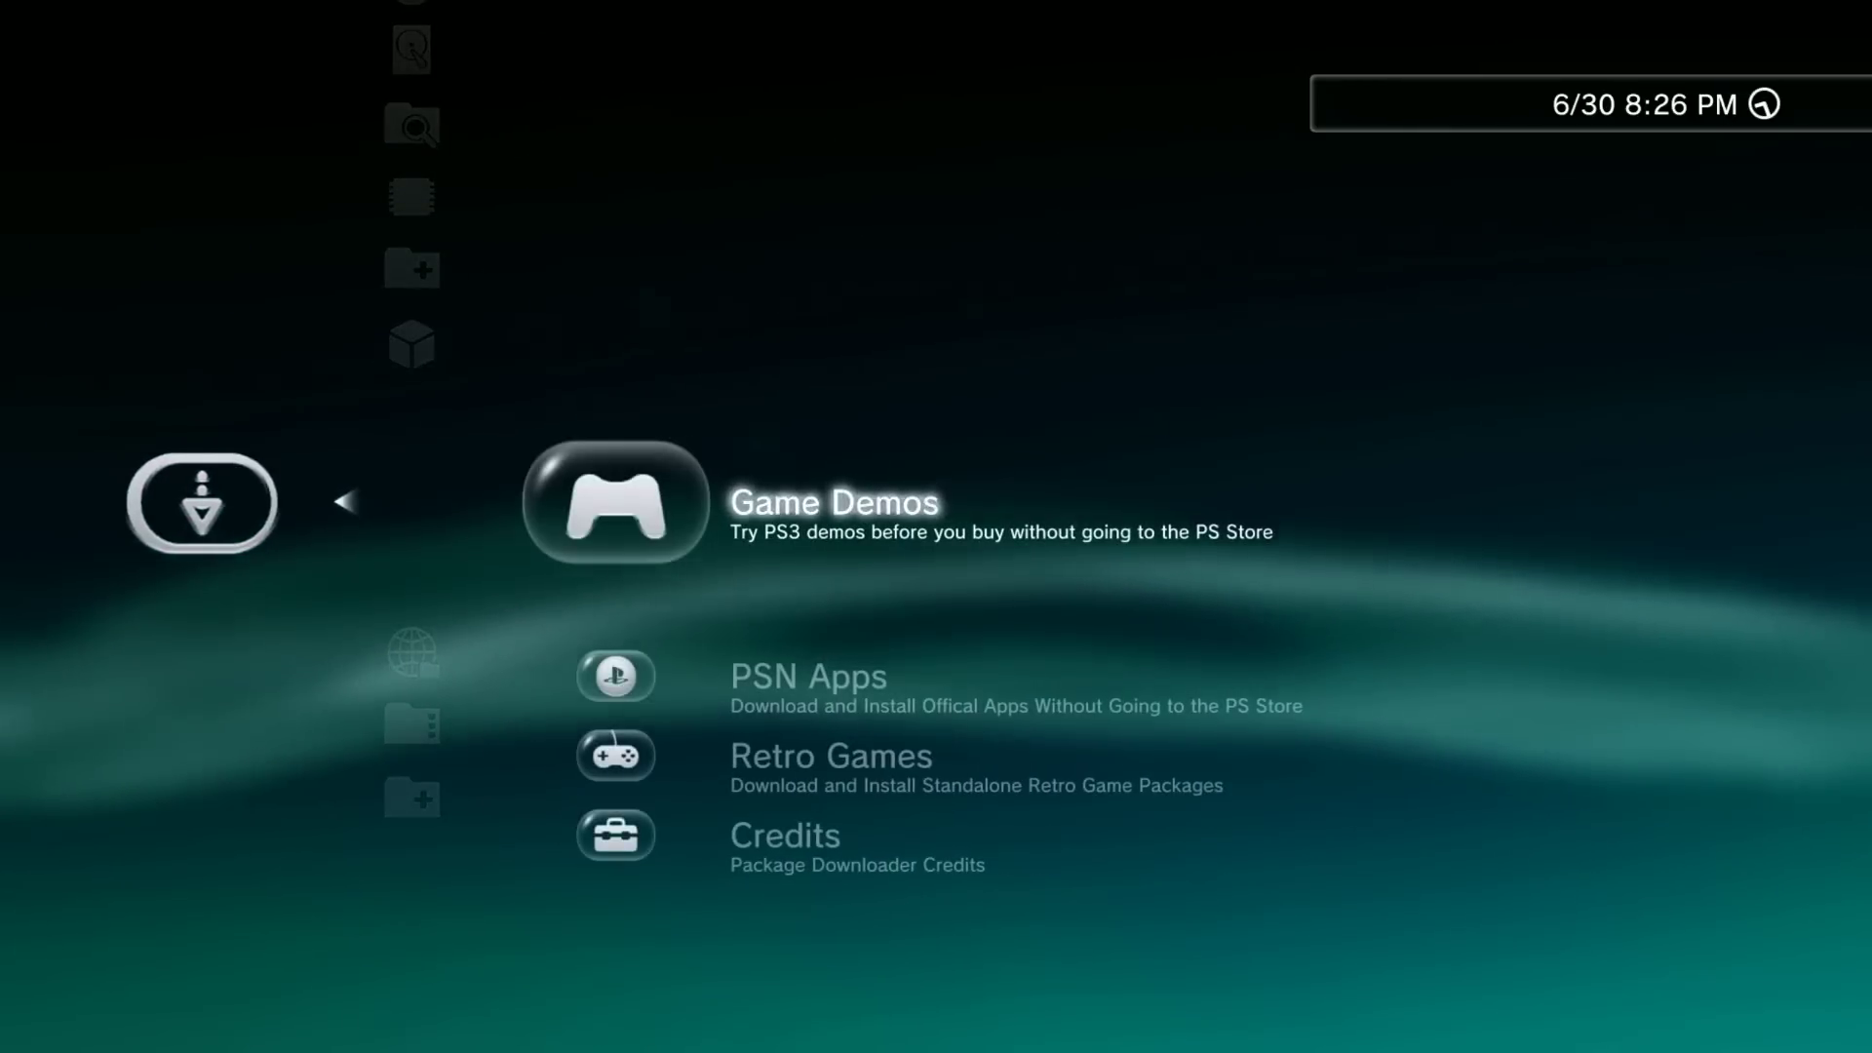
pyautogui.press('Down')
pyautogui.press('Down')
pyautogui.press('Up')
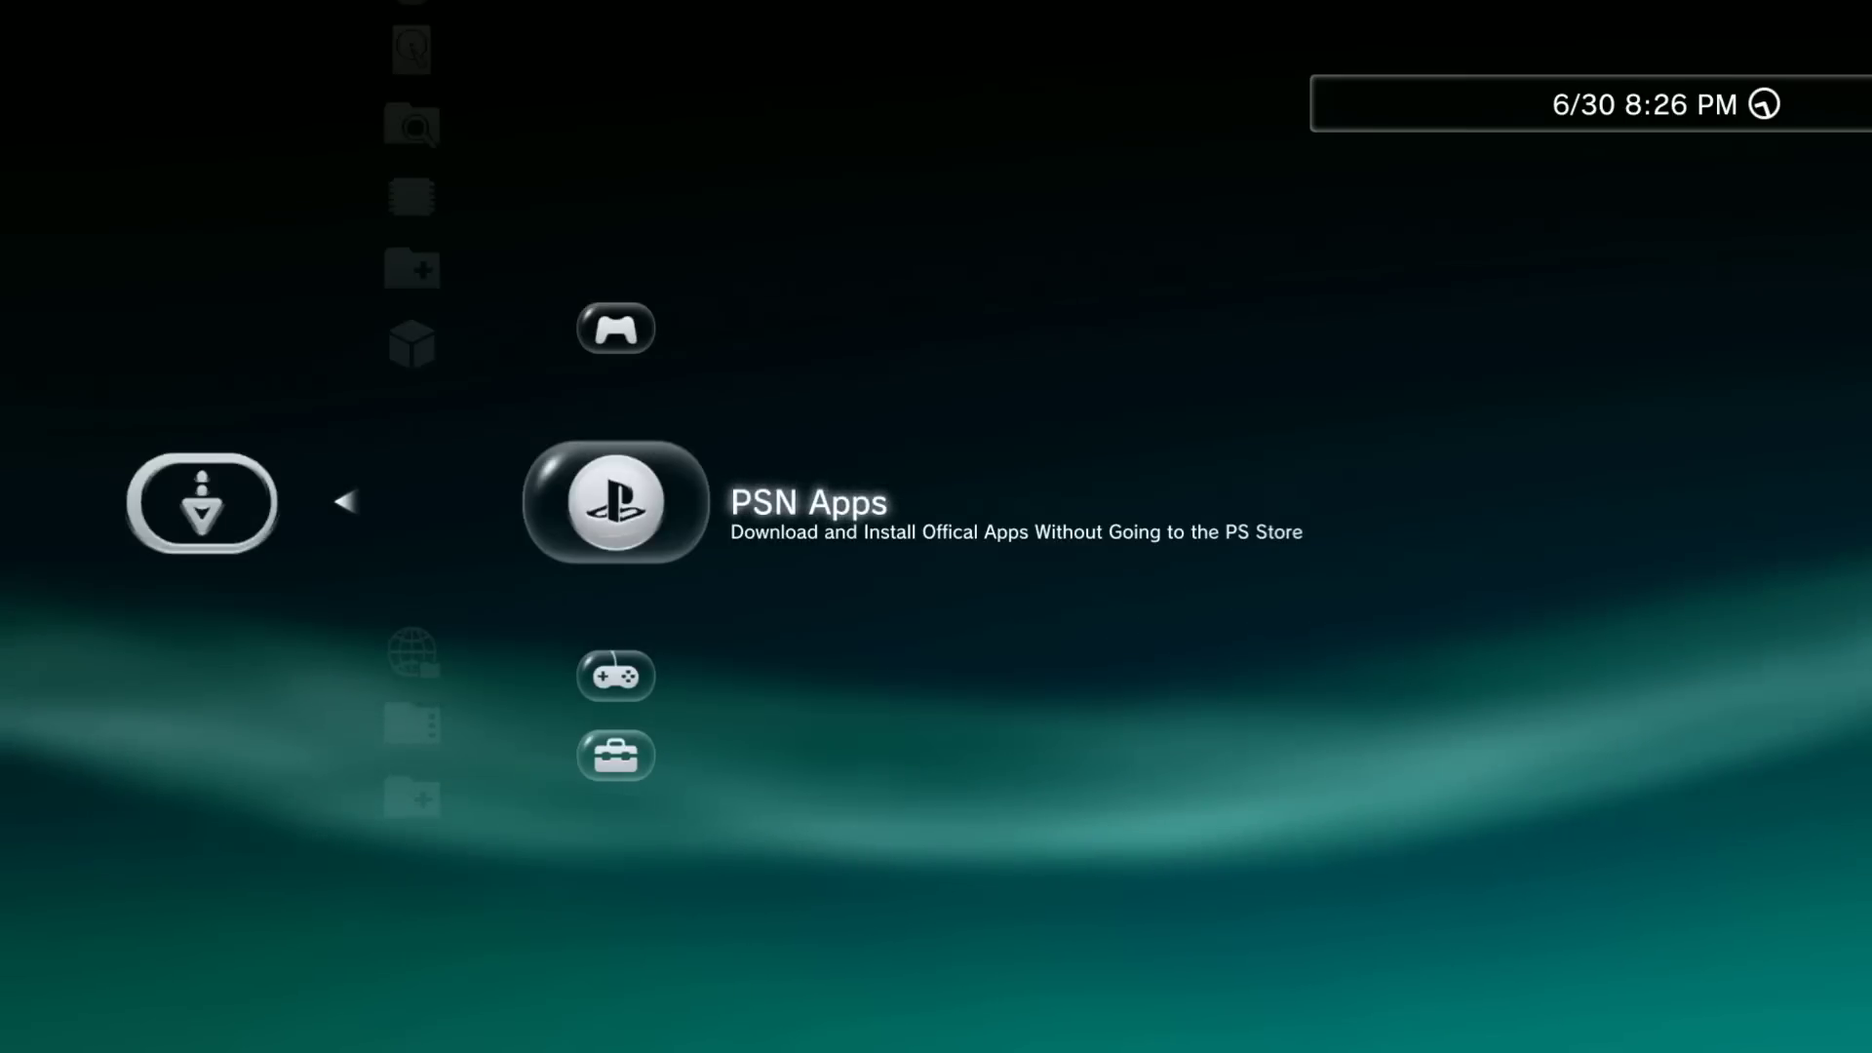
pyautogui.press('Up')
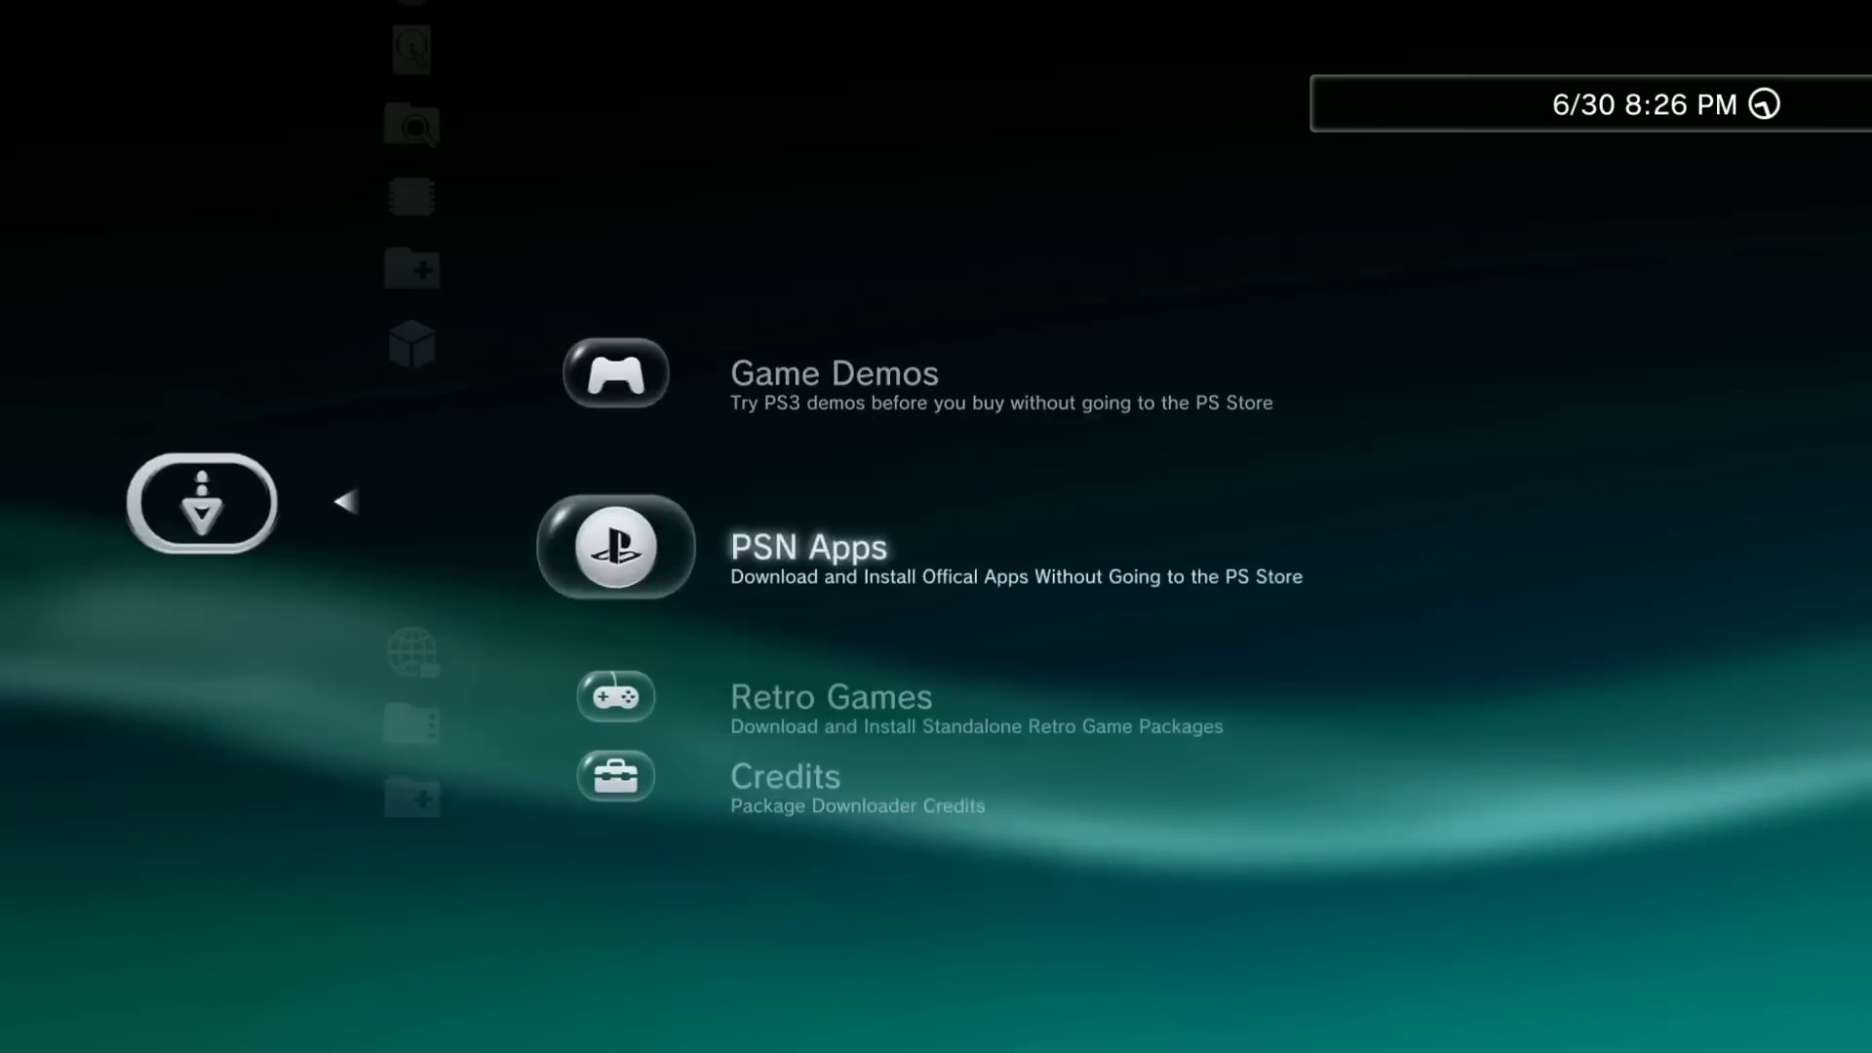